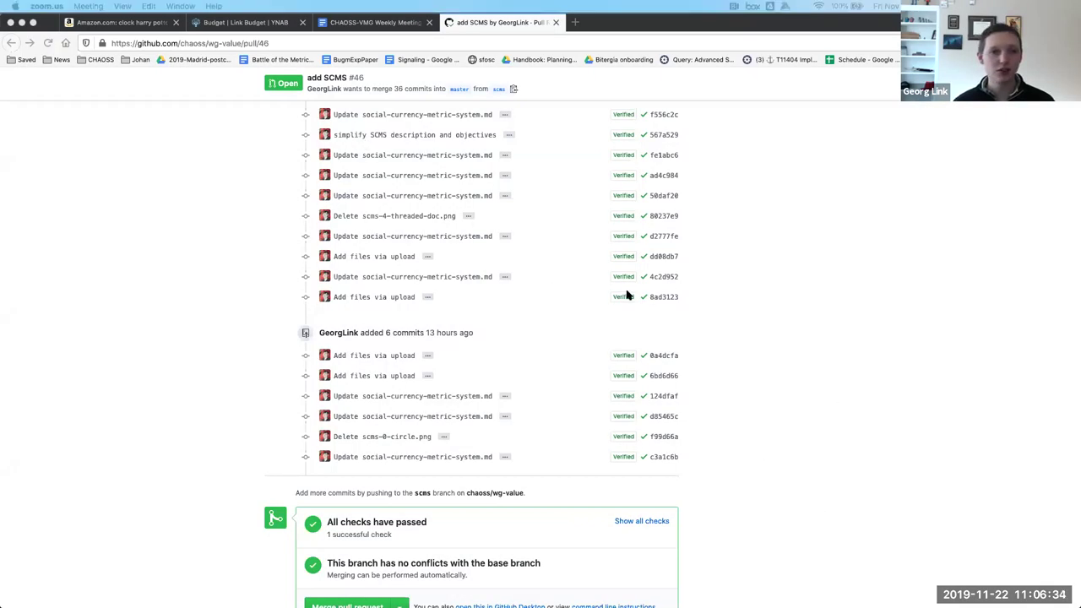
# Browse the PR commit list, open the 'Add files via upload' commit, and return to the list.
pyautogui.scroll(10, 627, 295)
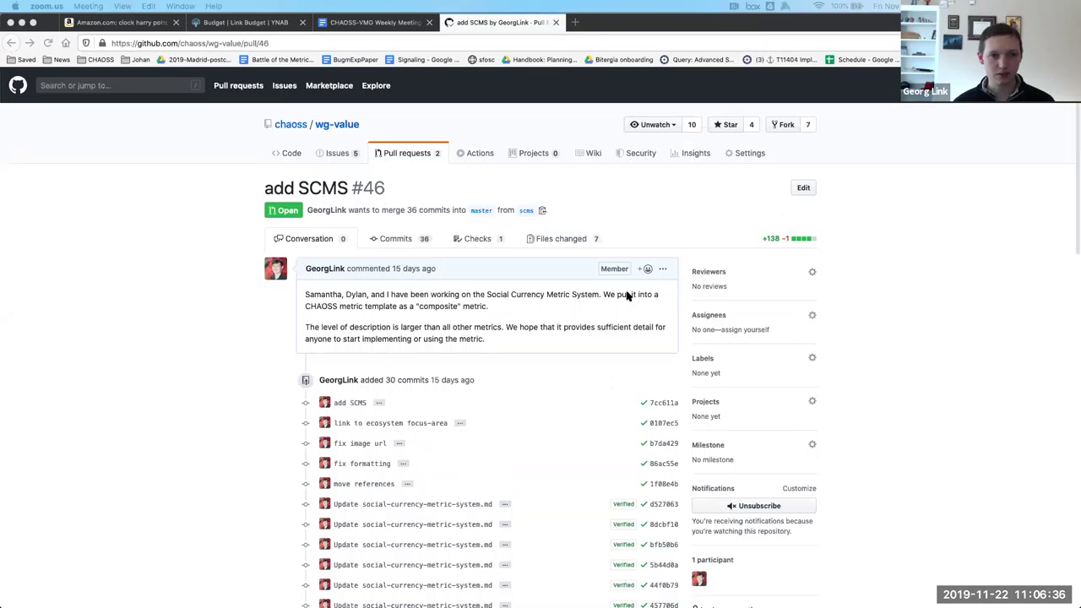
pyautogui.scroll(-10, 623, 296)
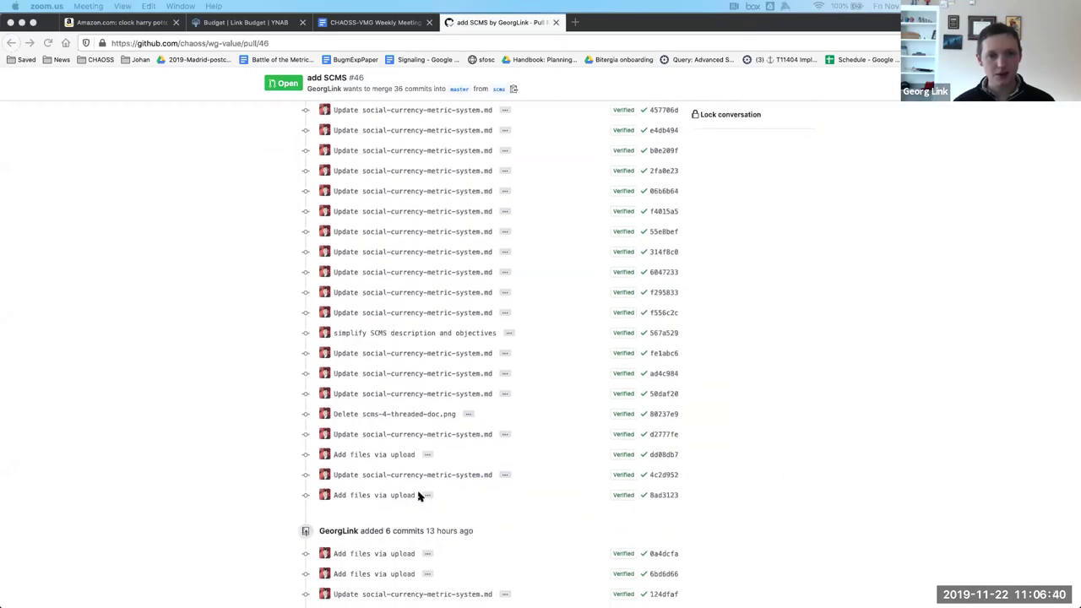
pyautogui.scroll(5, 397, 494)
pyautogui.scroll(-6, 390, 477)
pyautogui.click(371, 428)
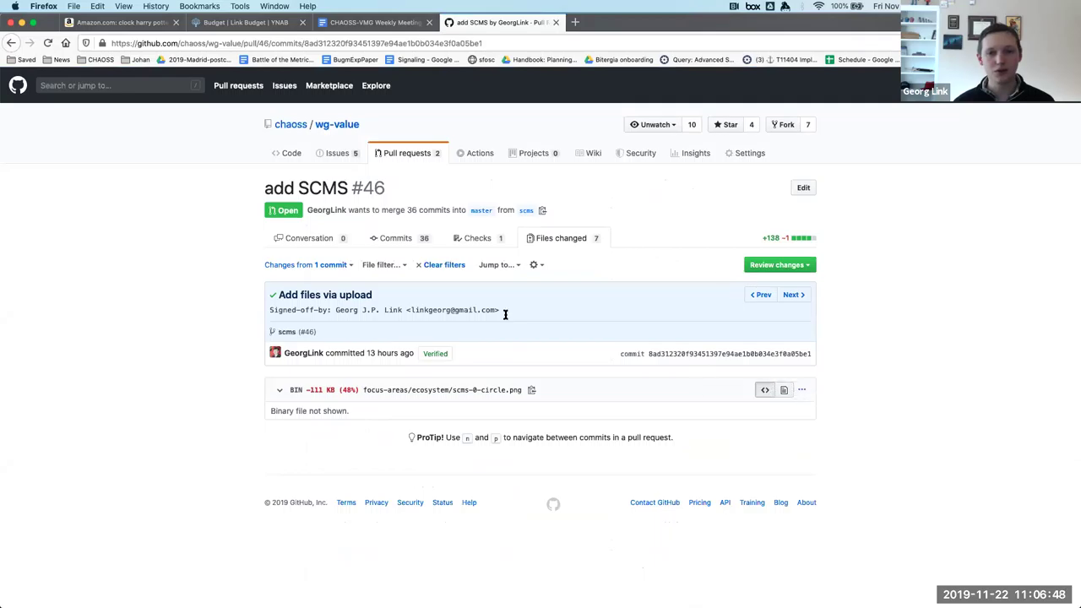
pyautogui.hscroll(-5, 504, 314)
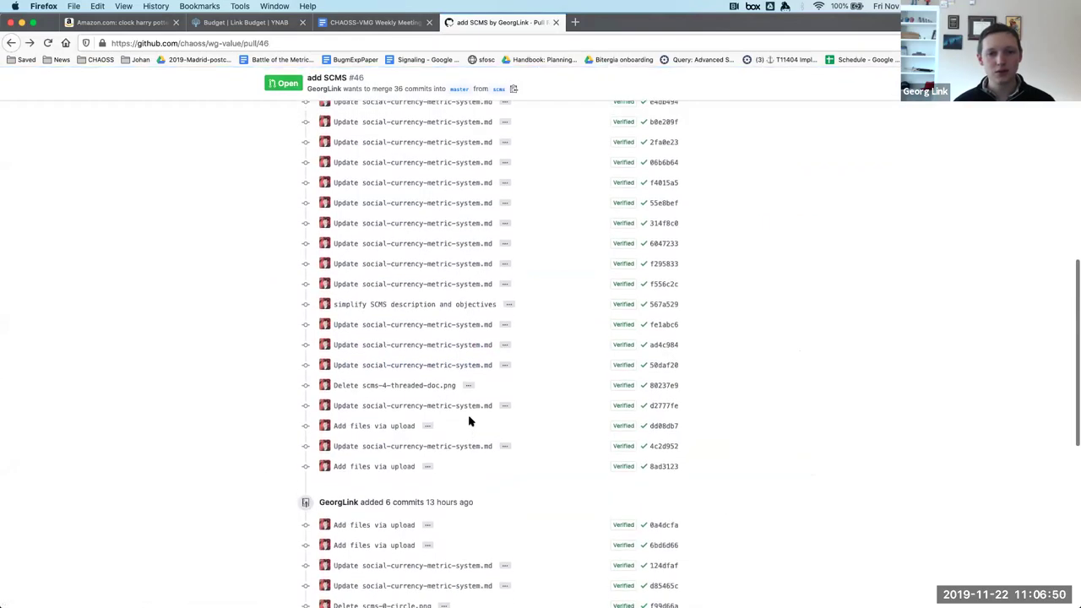
pyautogui.scroll(2, 471, 419)
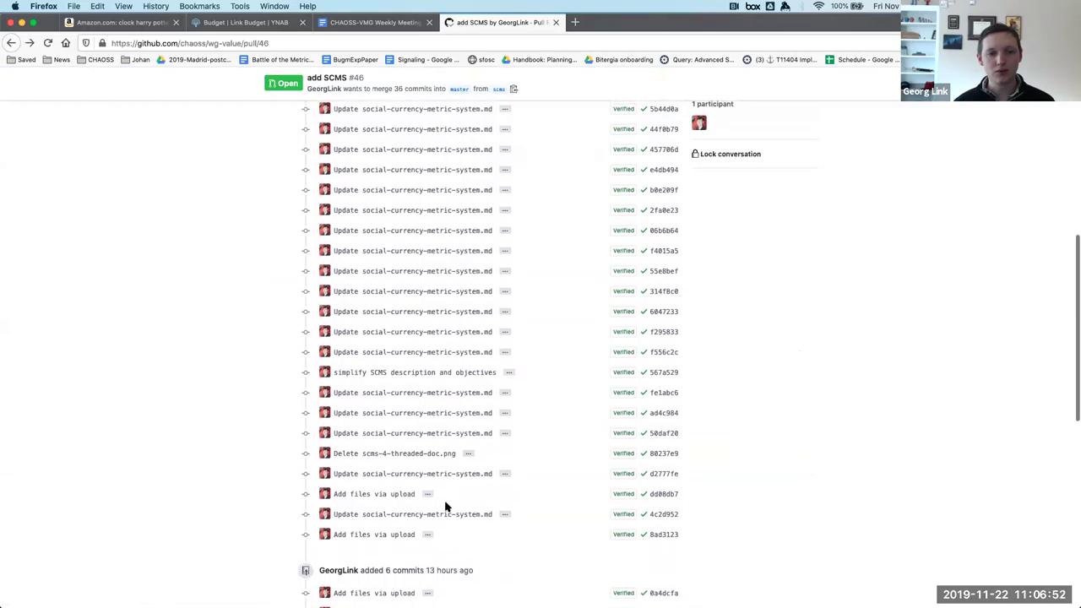
pyautogui.scroll(7, 446, 505)
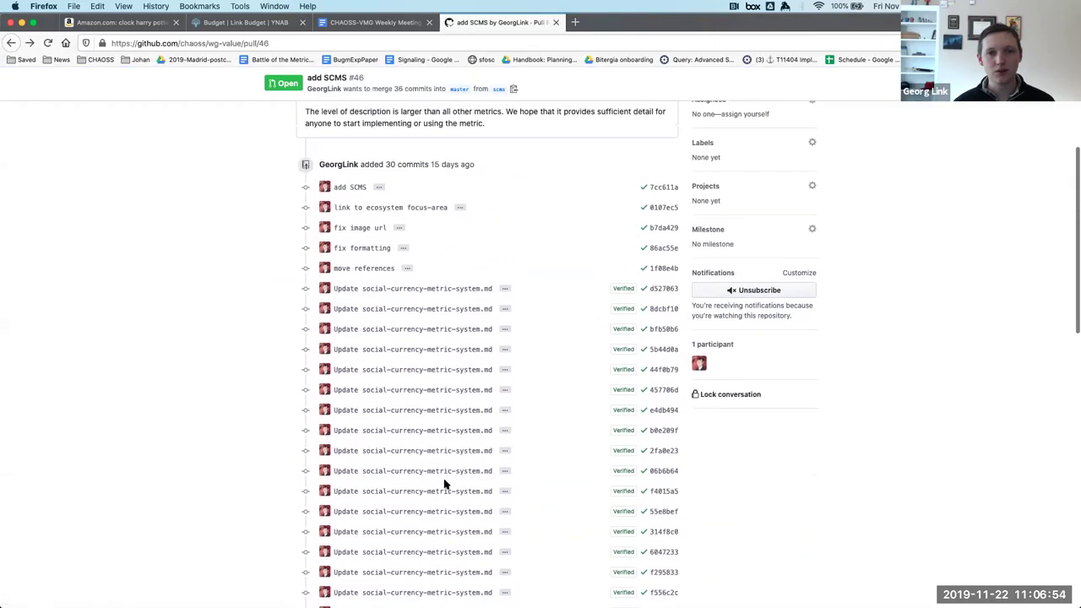
# Open the move references commit and view social-currency-metric-system.md as a rendered file.
pyautogui.click(358, 269)
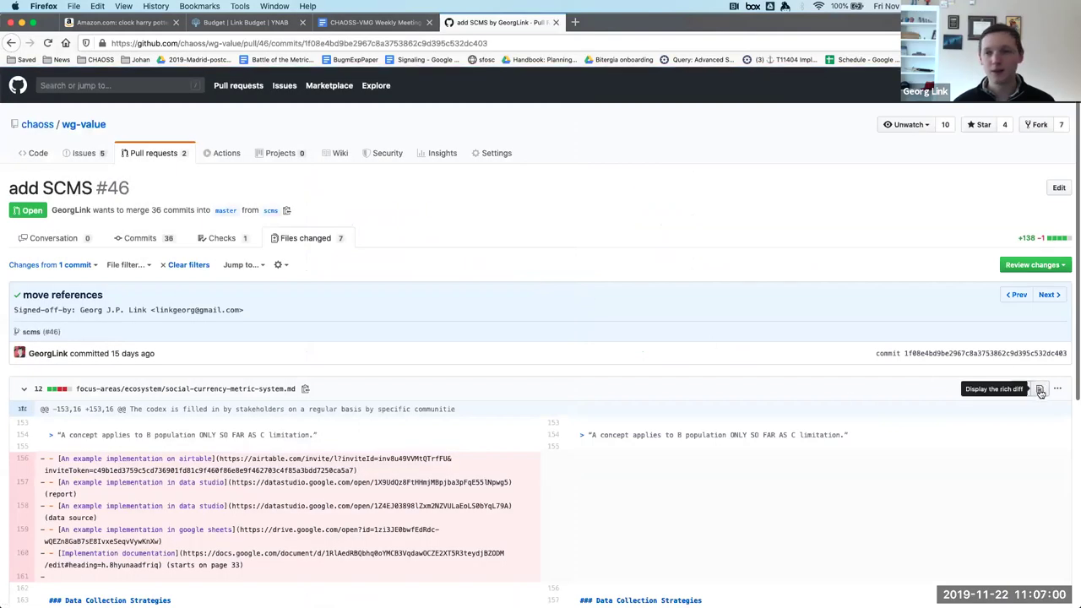
pyautogui.click(1039, 389)
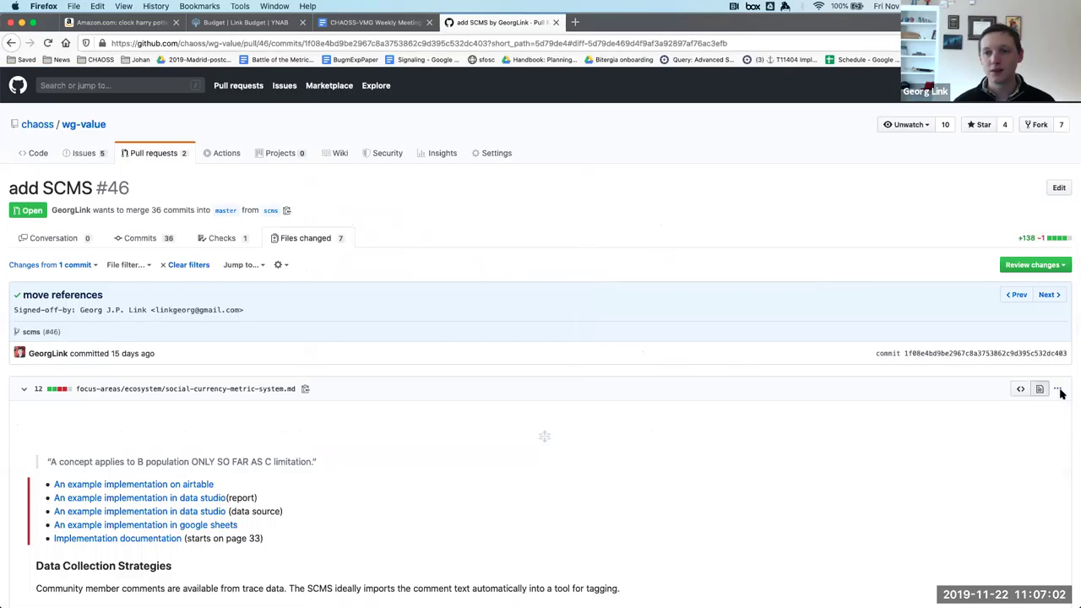
pyautogui.click(1058, 389)
pyautogui.click(998, 434)
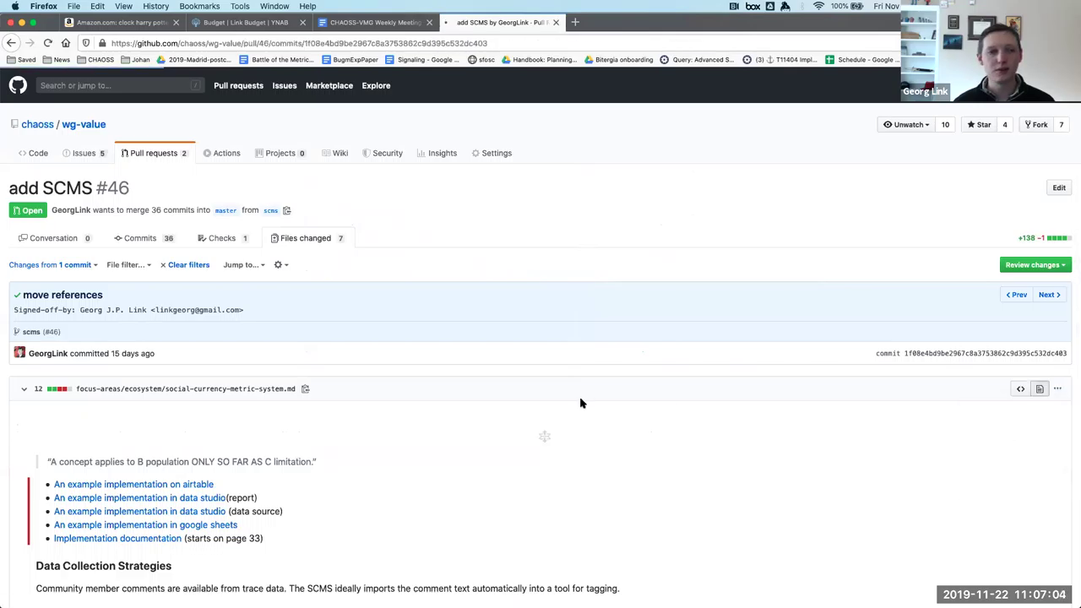
# Read through the rendered file's Description and Objectives sections.
pyautogui.scroll(-5, 580, 402)
pyautogui.scroll(-5, 580, 399)
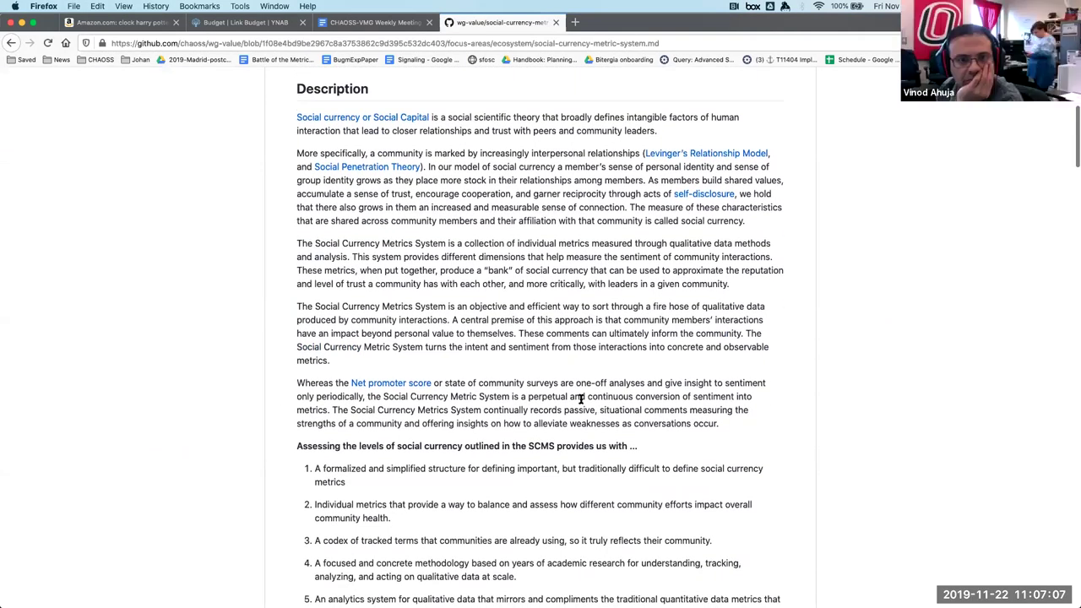
pyautogui.scroll(-10, 580, 399)
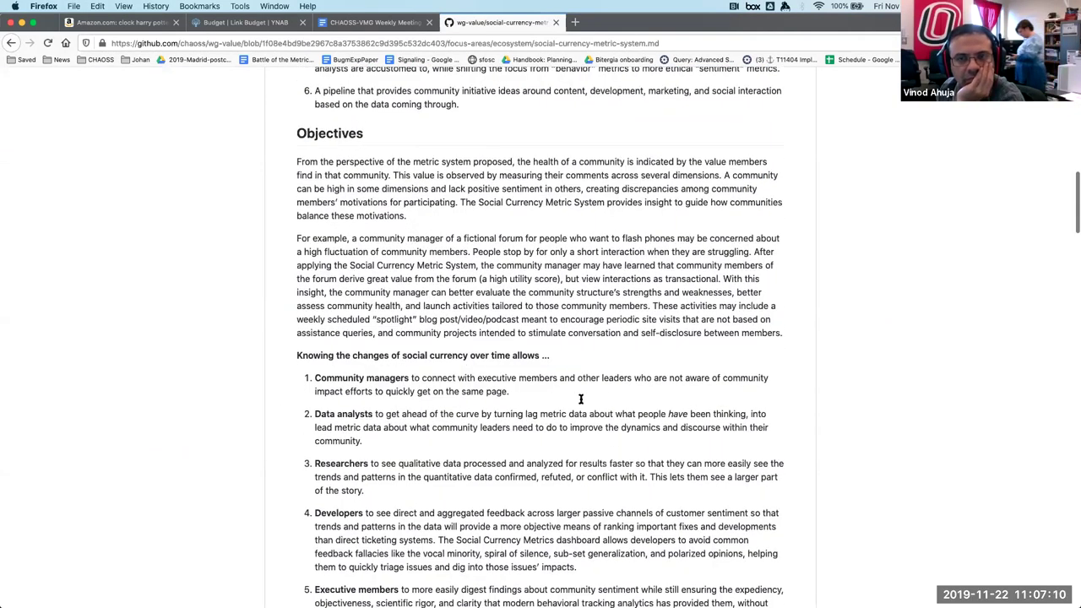
pyautogui.scroll(8, 580, 400)
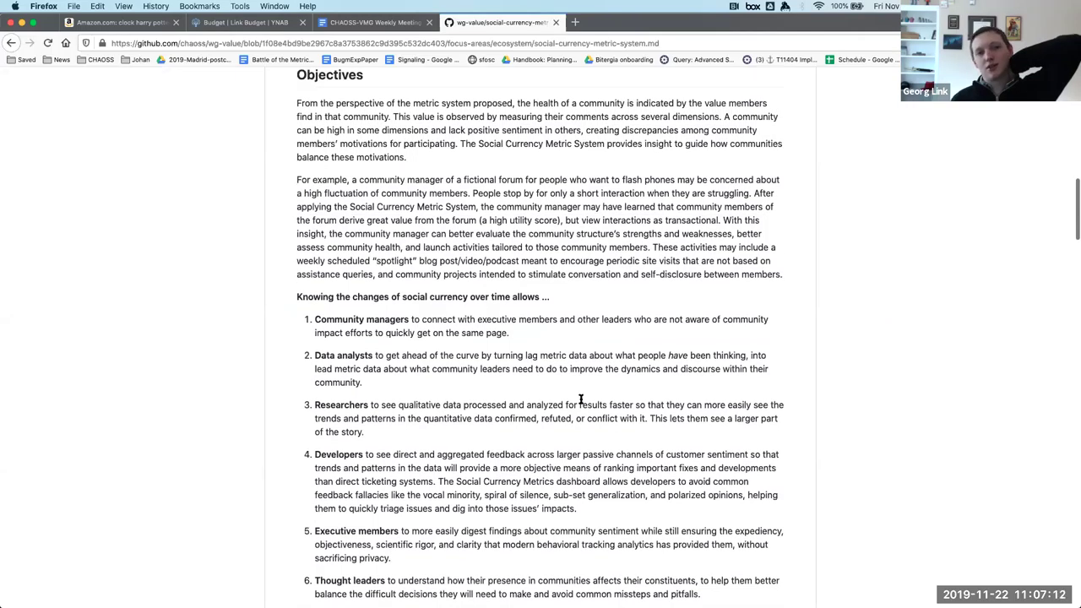
pyautogui.scroll(12, 581, 399)
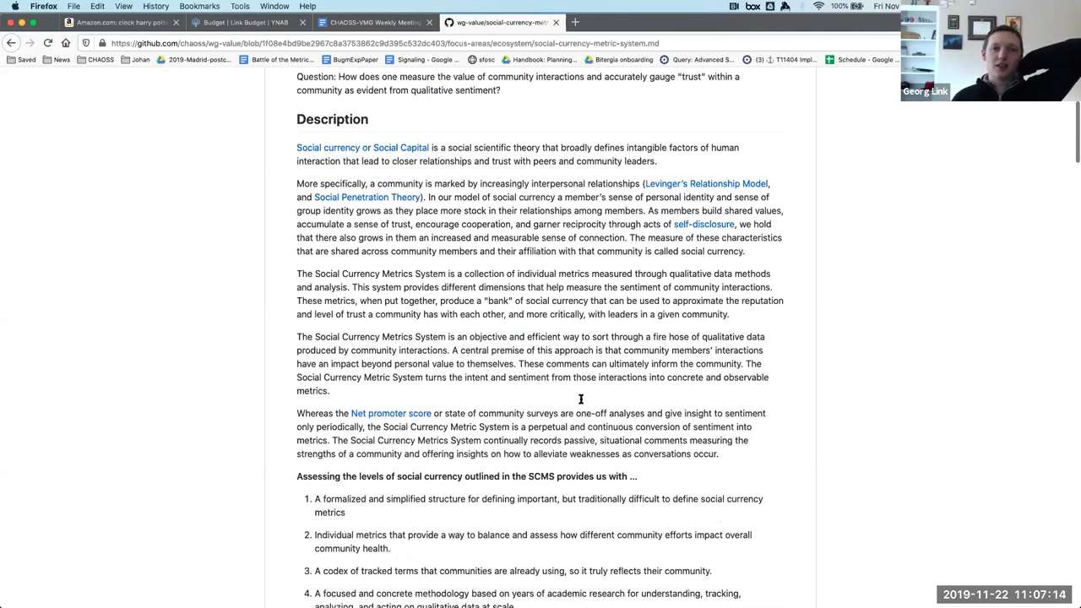
pyautogui.scroll(-12, 542, 336)
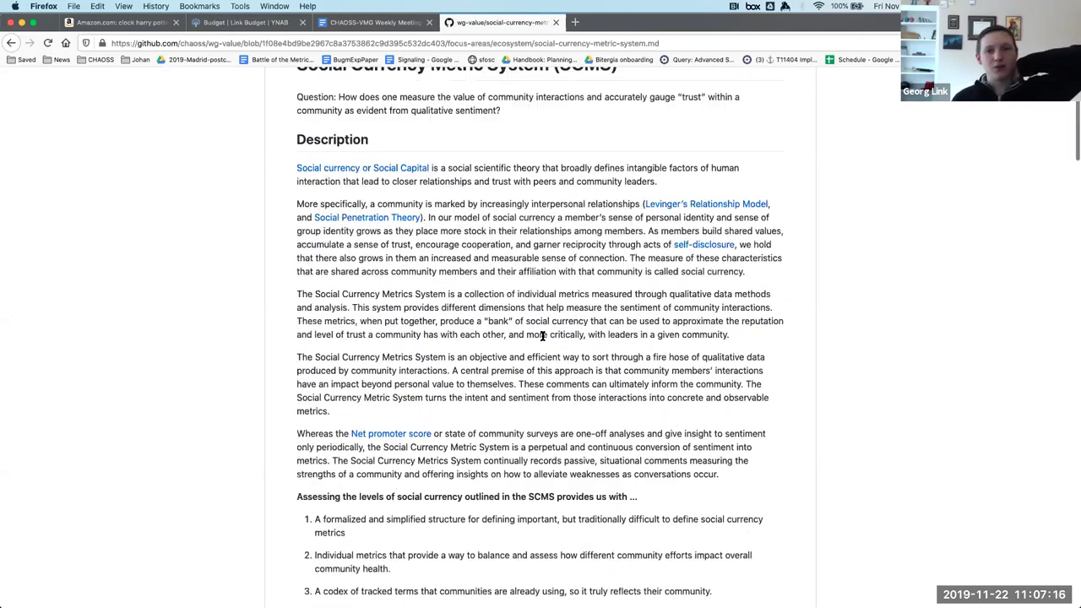
pyautogui.scroll(12, 530, 329)
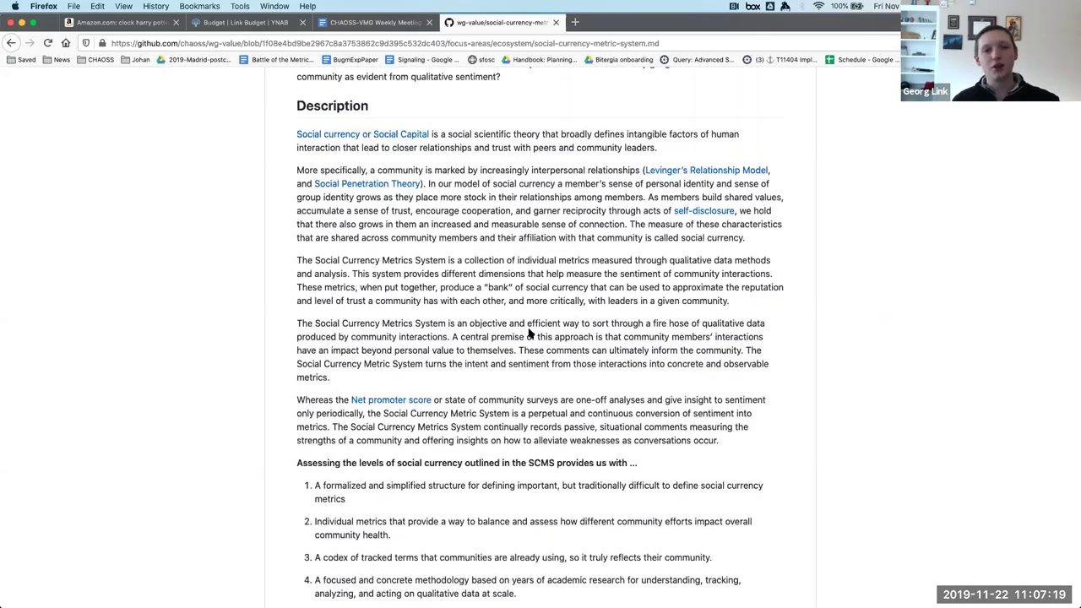
pyautogui.scroll(7, 529, 332)
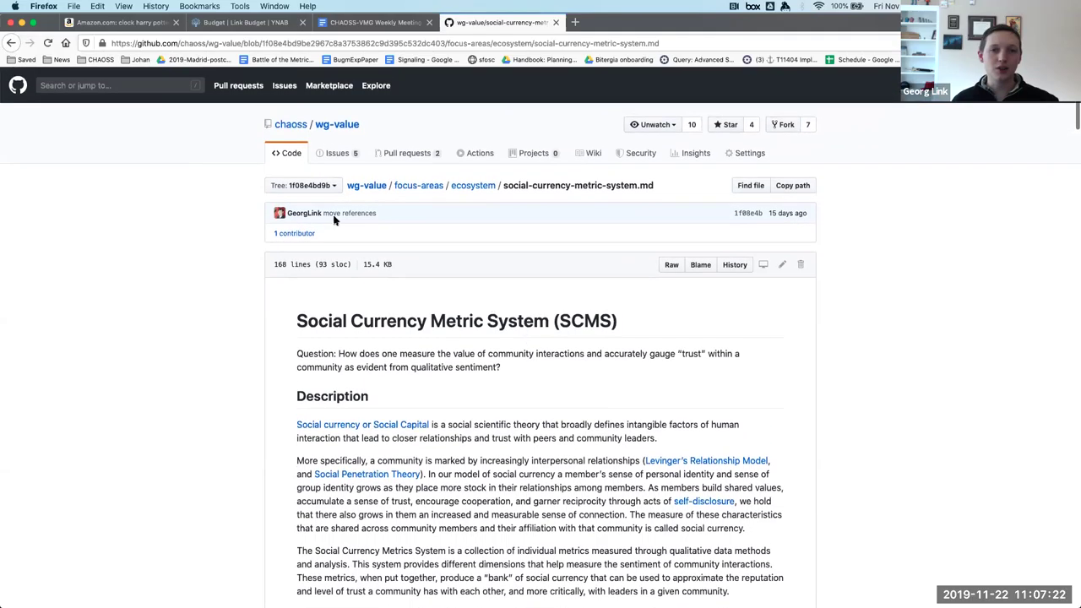
# Switch the file view to the scms branch.
pyautogui.click(316, 186)
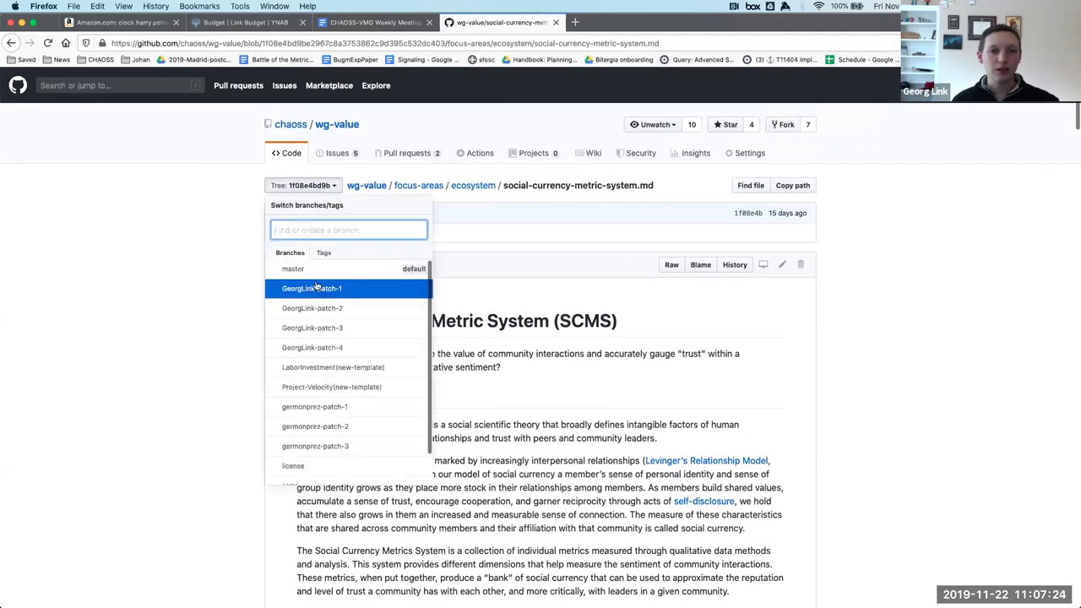
pyautogui.scroll(-1, 325, 433)
pyautogui.click(318, 451)
# Read the scms version down to References and back up to the Implementation section.
pyautogui.scroll(-4, 777, 480)
pyautogui.scroll(-1, 803, 483)
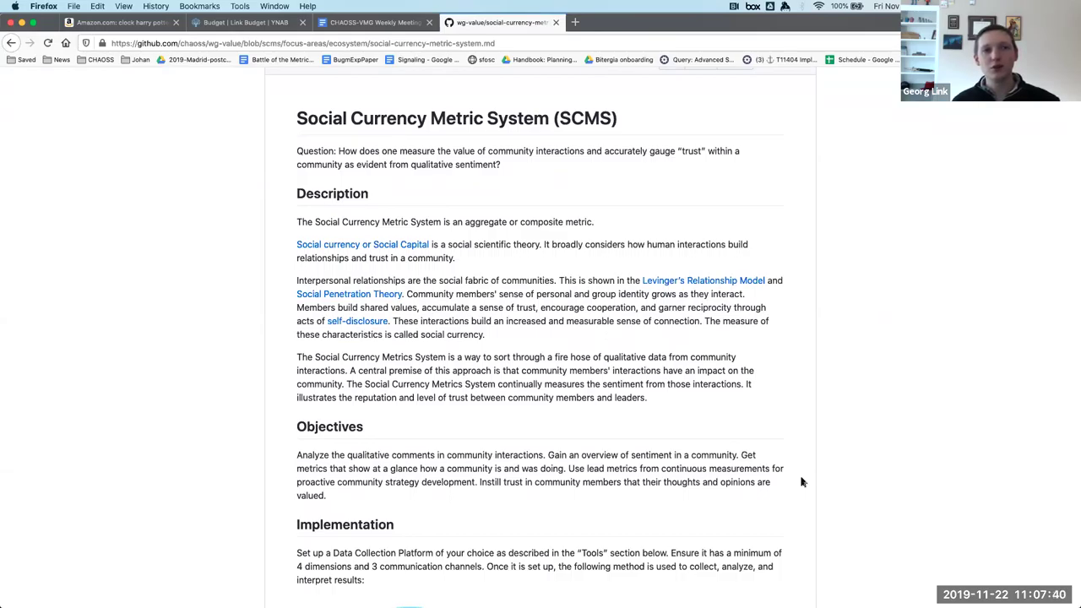
pyautogui.scroll(-5, 802, 482)
pyautogui.scroll(-4, 802, 482)
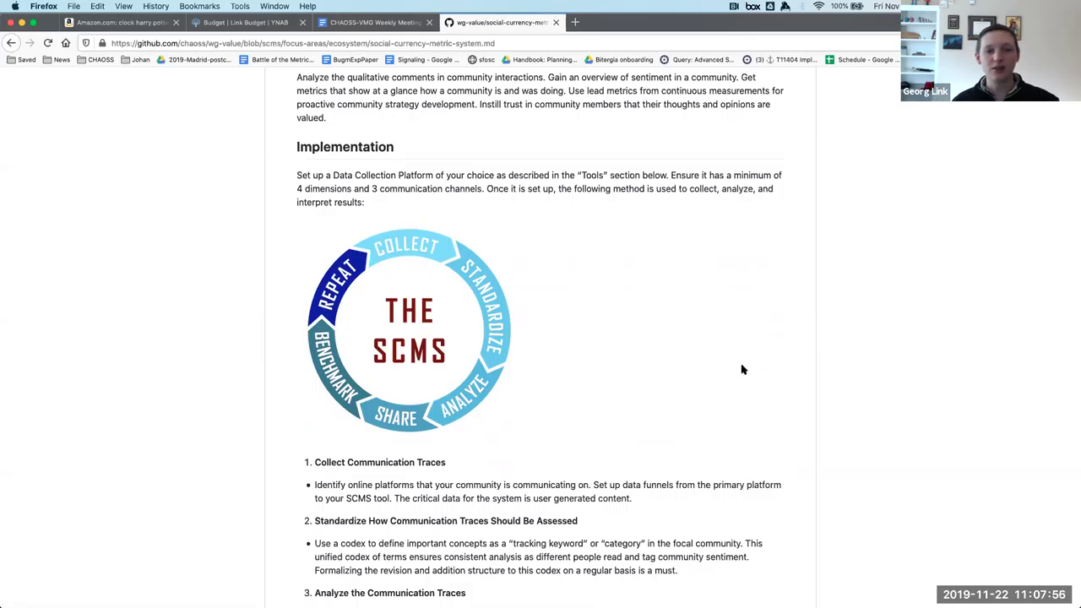
pyautogui.scroll(-6, 742, 369)
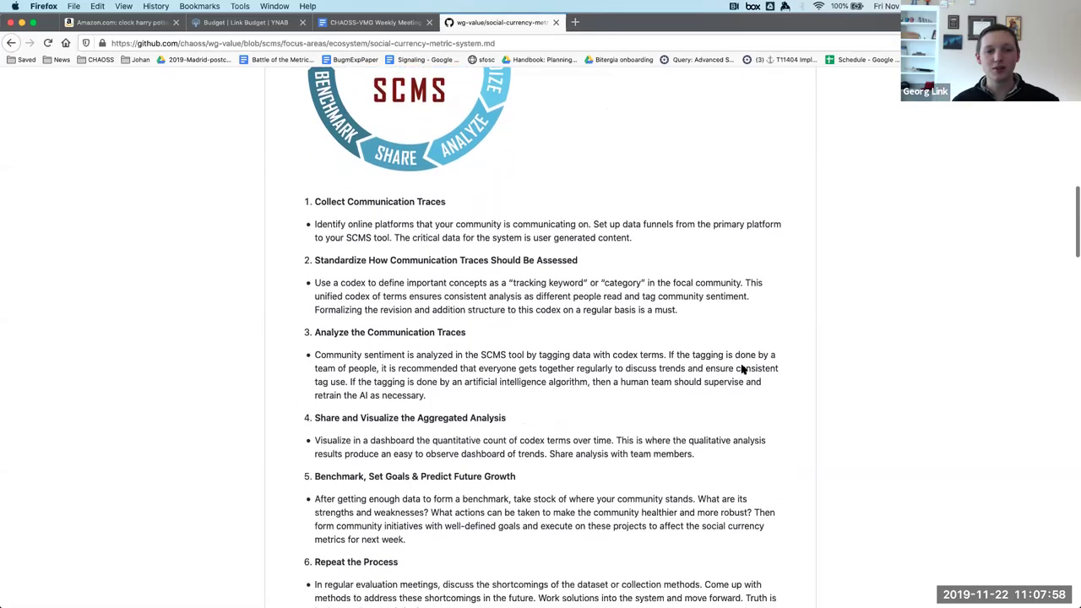
pyautogui.scroll(-20, 742, 369)
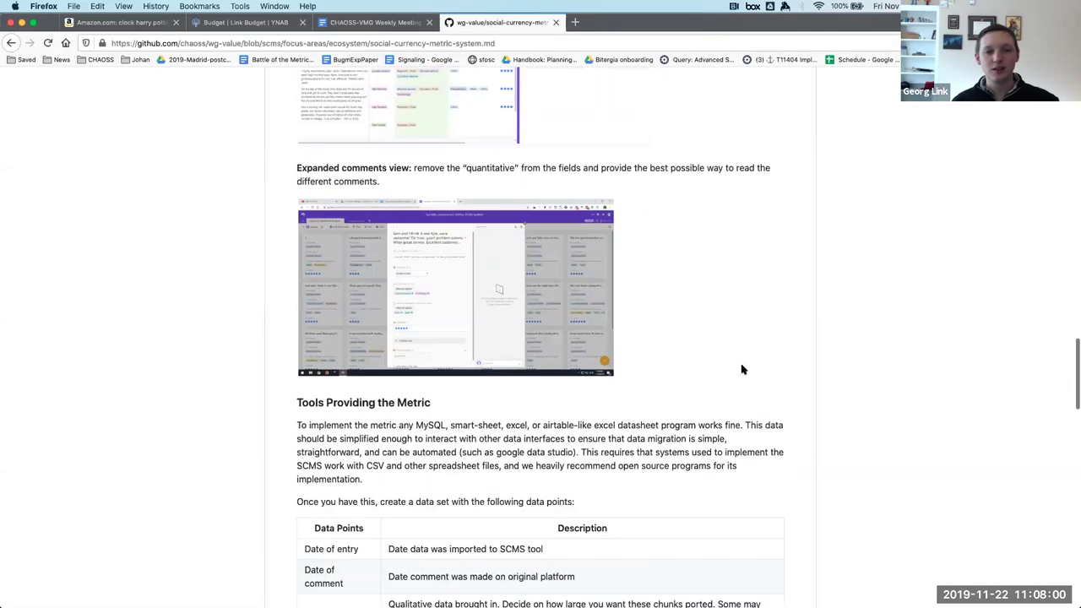
pyautogui.scroll(-20, 742, 369)
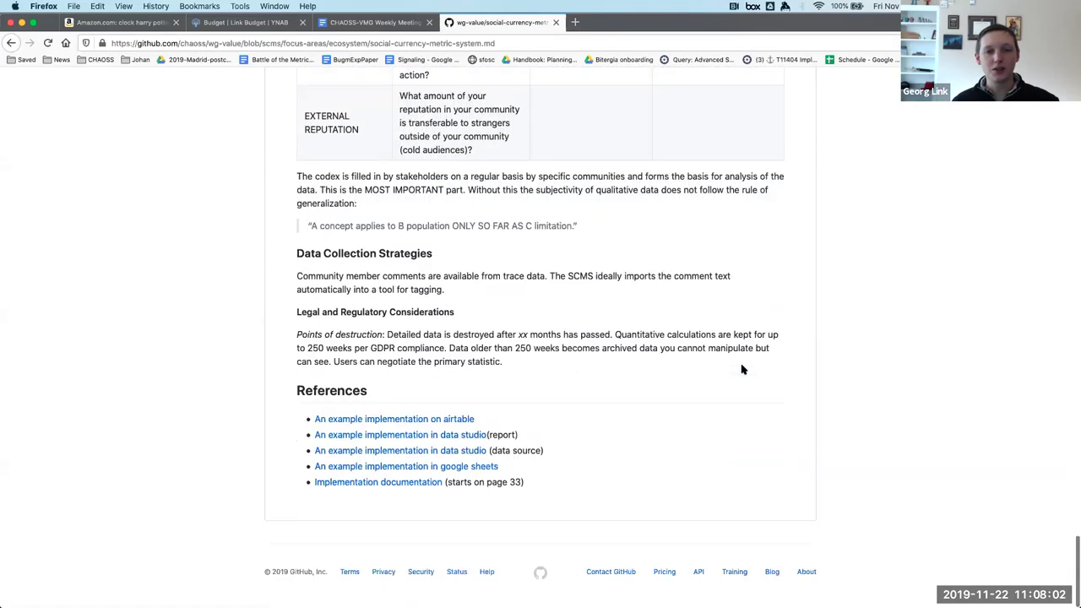
pyautogui.scroll(20, 742, 369)
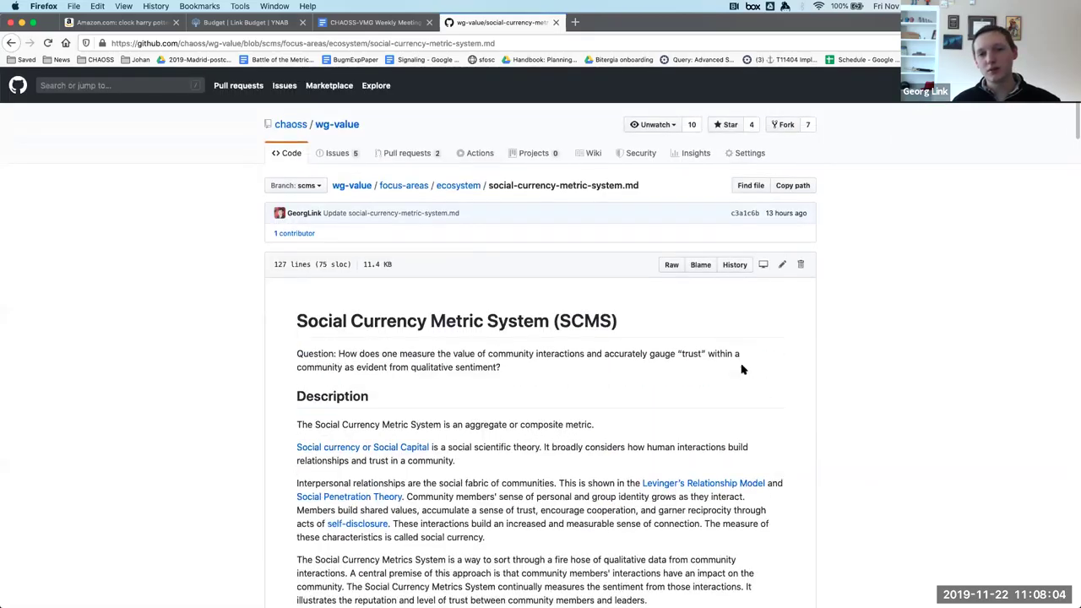
pyautogui.scroll(-5, 742, 369)
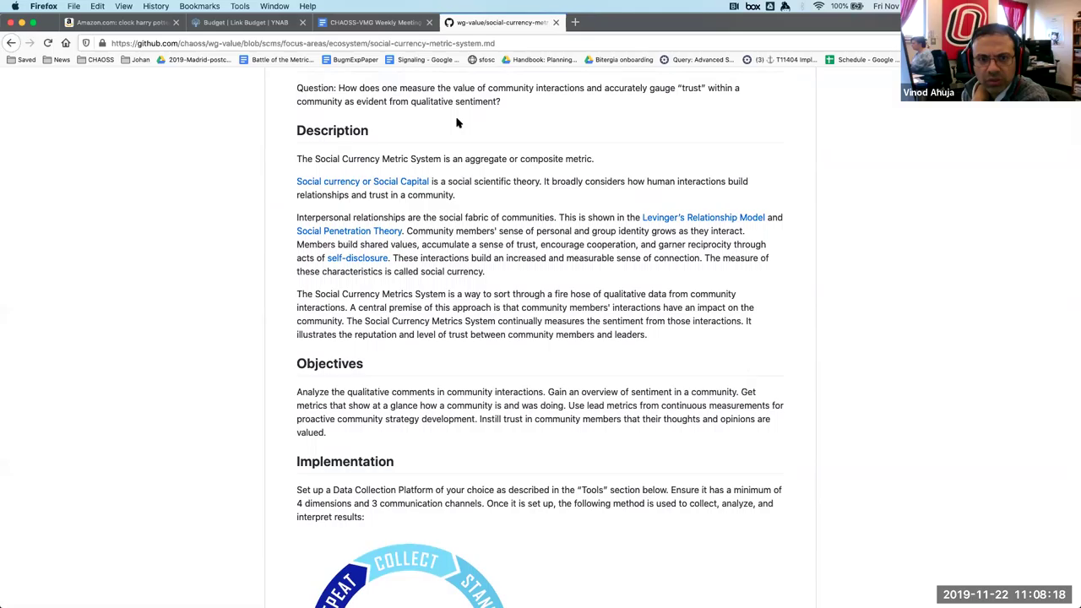
# In the CHAOSS-VMG meeting notes, strike through the 'Rephrase description' line.
pyautogui.click(374, 22)
pyautogui.scroll(-5, 489, 377)
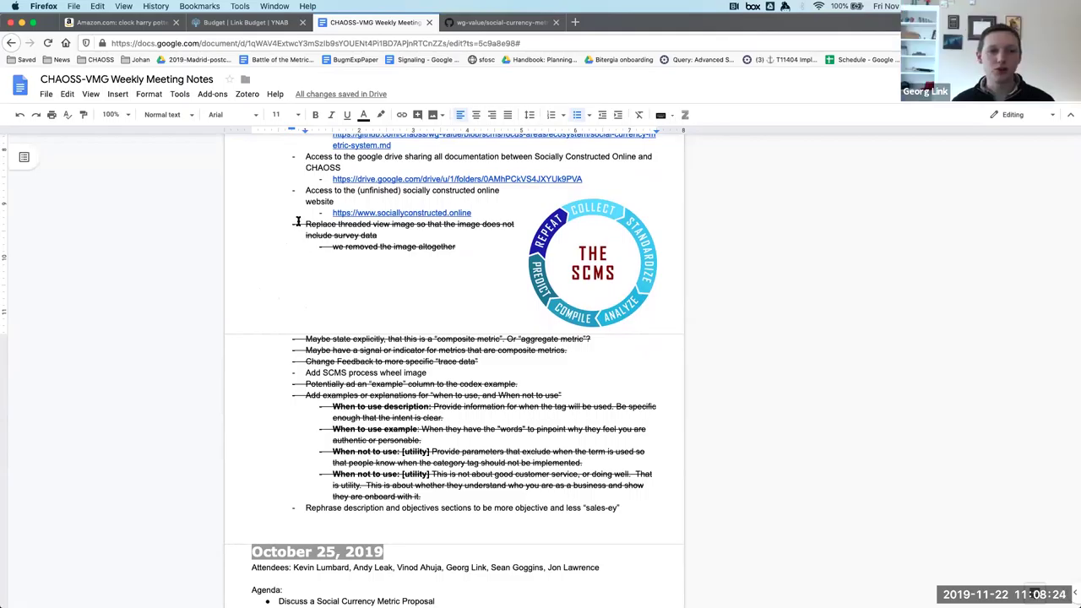
pyautogui.moveTo(298, 222); pyautogui.dragTo(480, 485)
pyautogui.click(557, 510)
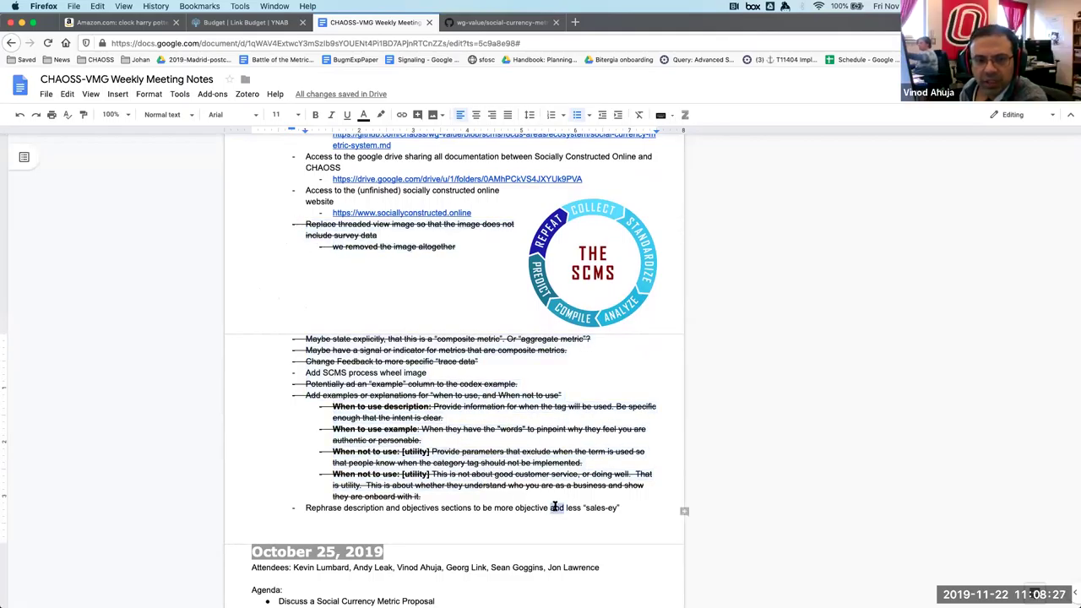
pyautogui.tripleClick(555, 507)
pyautogui.press('super+shift+x')
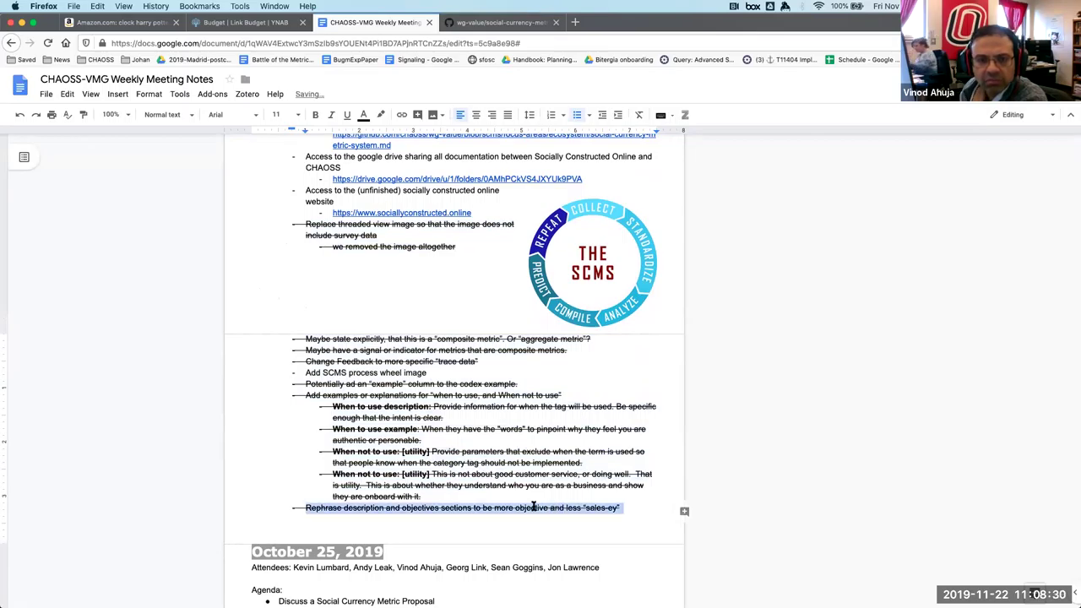
pyautogui.click(628, 507)
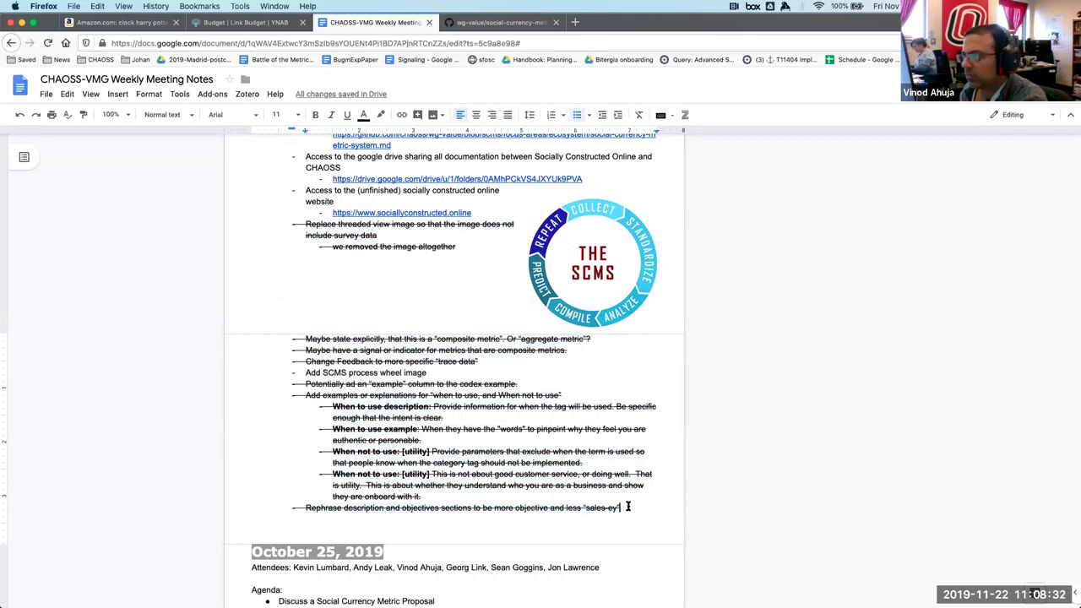
# Remove the strikethrough from the feedback items from 'threaded view' to 'sales-ey', then return to GitHub.
pyautogui.keyDown('shift'); pyautogui.click(307, 224); pyautogui.keyUp('shift')
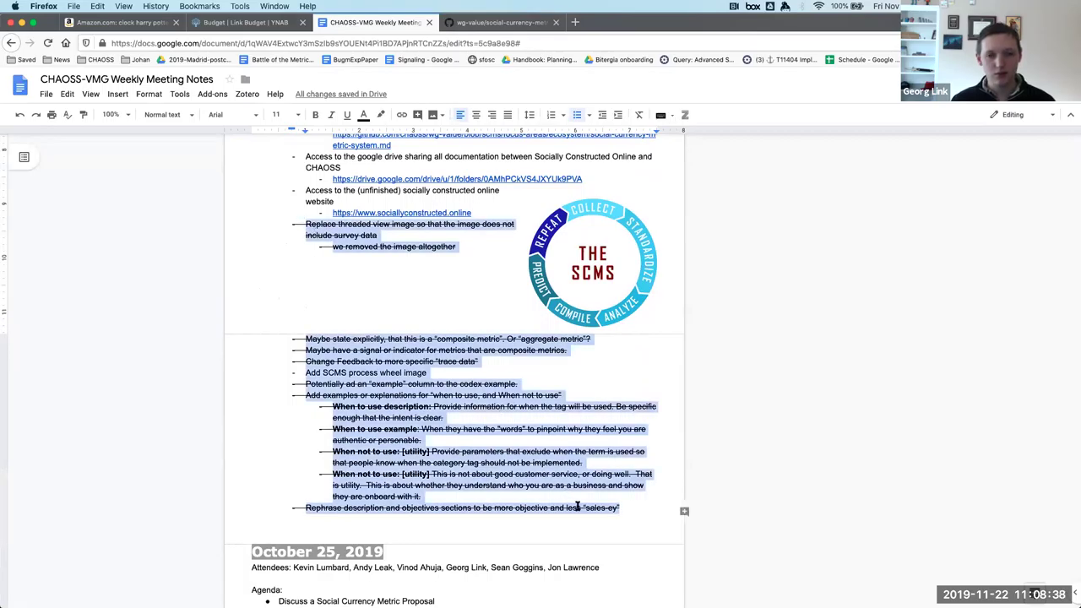
pyautogui.press('super+shift+x')
pyautogui.press('super+shift+x')
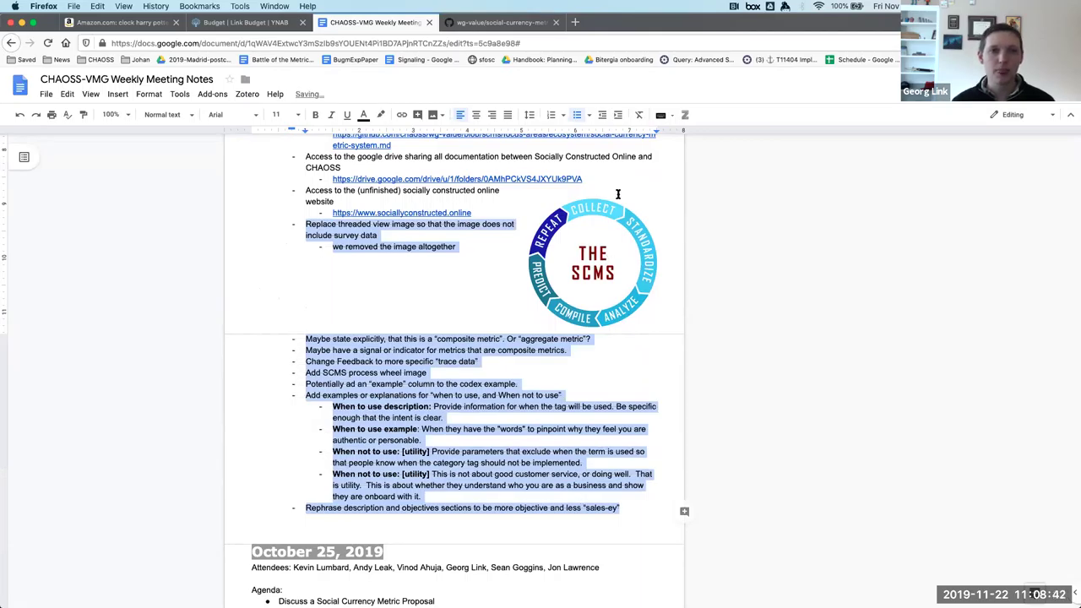
pyautogui.hotkey('ctrl', 'Tab')
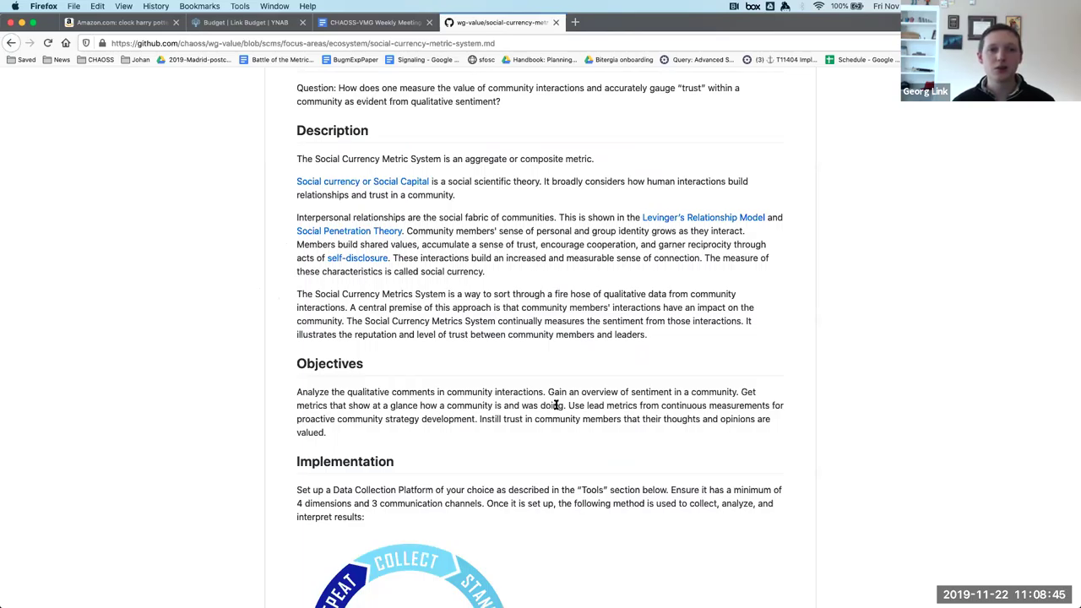
pyautogui.scroll(2, 556, 405)
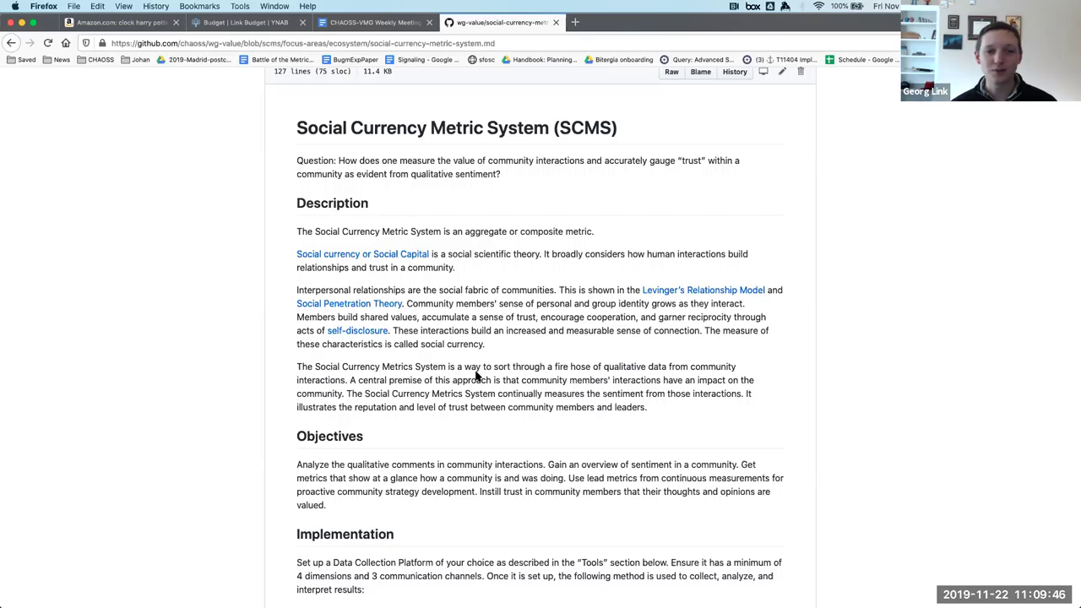
pyautogui.scroll(-1, 476, 376)
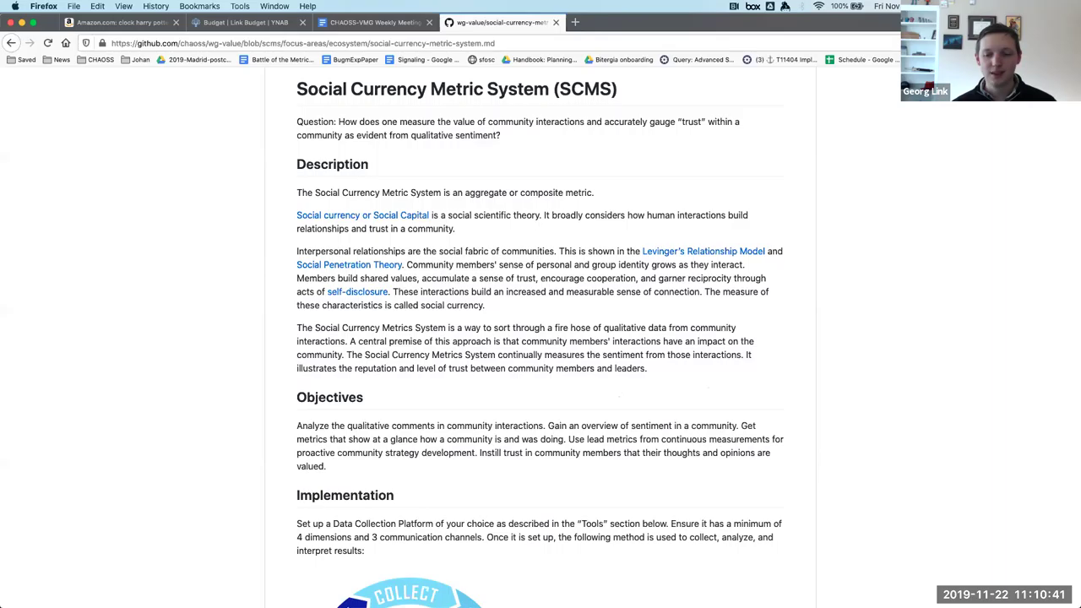
# Add another attendee's name to the November 22, 2019 attendees line, then return to GitHub.
pyautogui.click(358, 19)
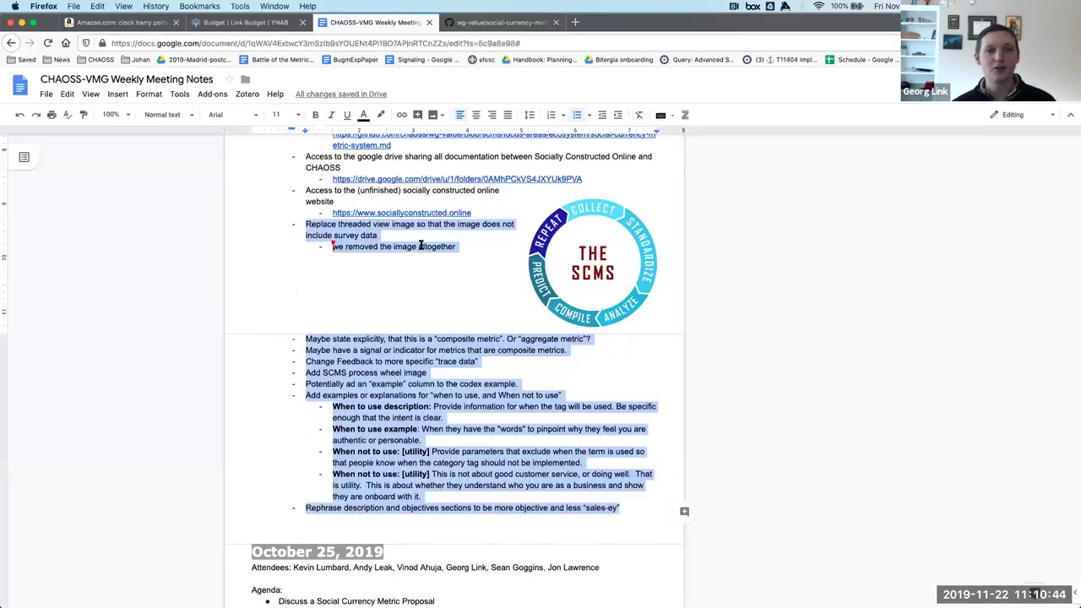
pyautogui.scroll(5, 421, 190)
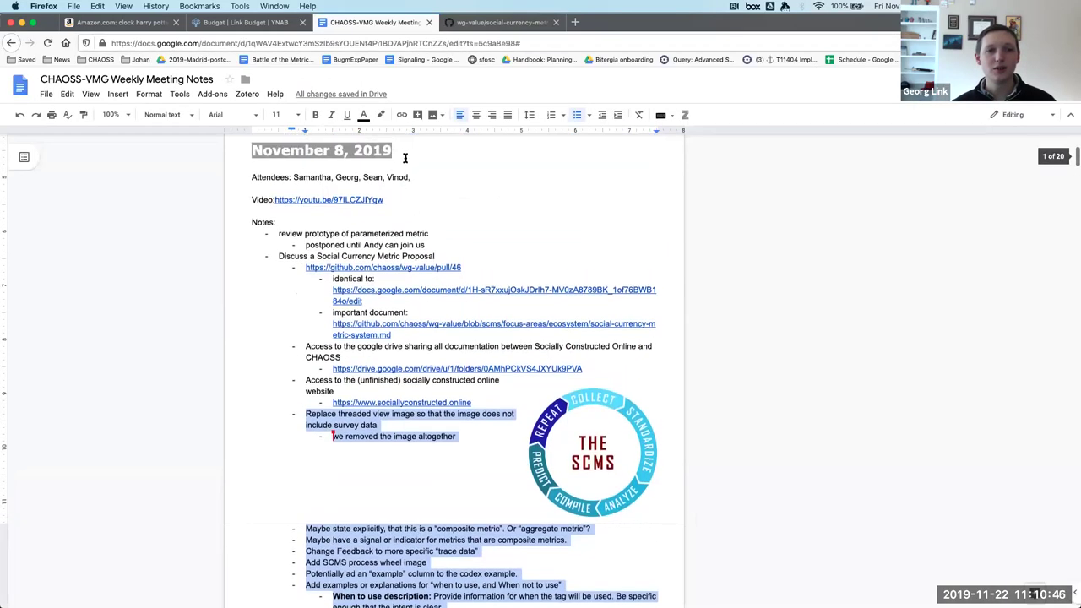
pyautogui.scroll(3, 412, 197)
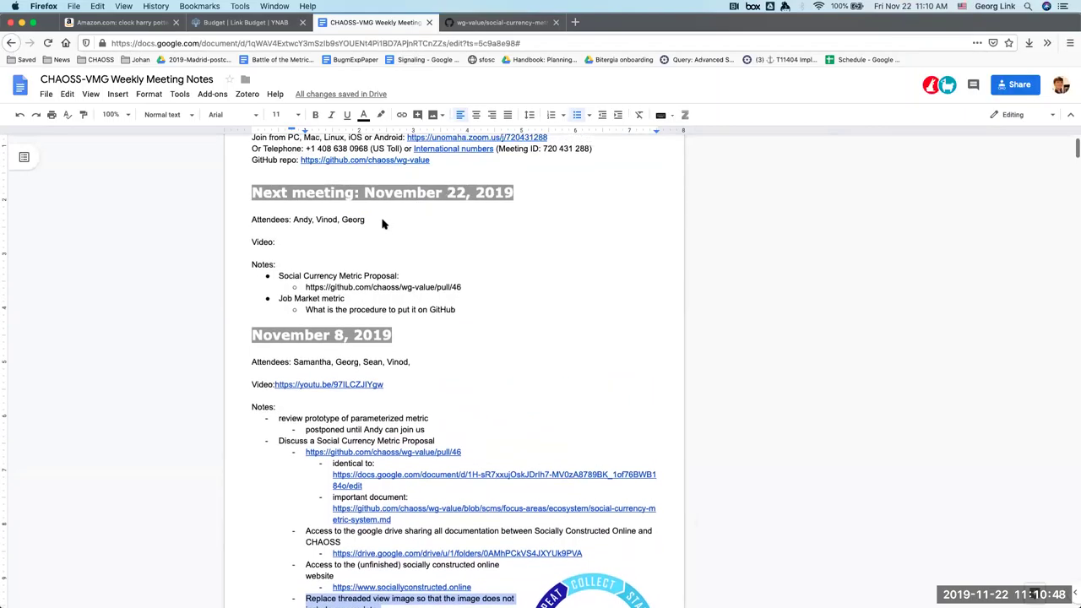
pyautogui.click(382, 222)
pyautogui.write(', Samantha')
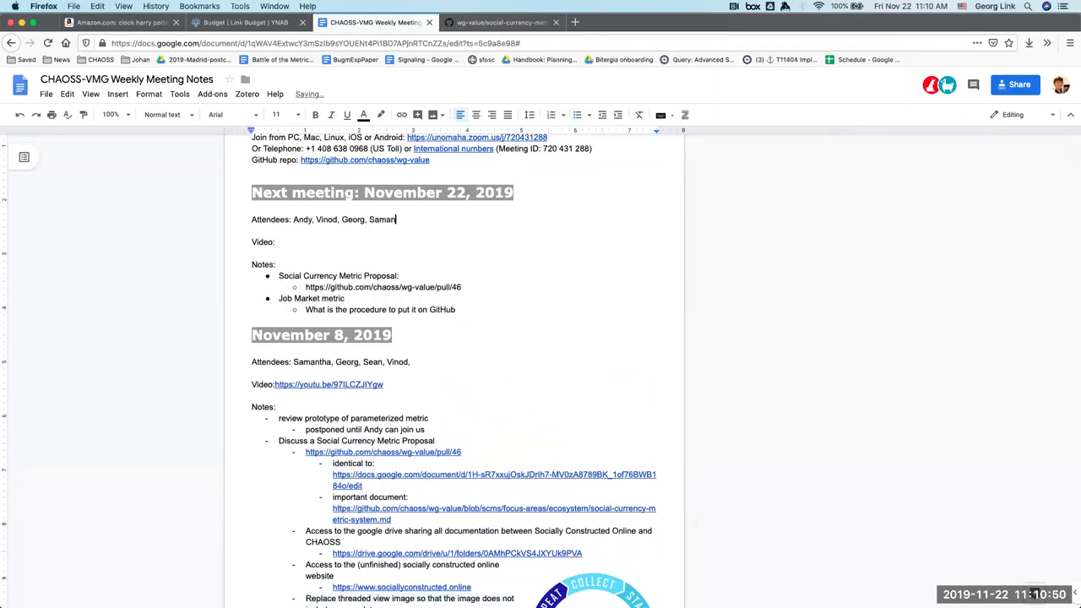
pyautogui.click(488, 22)
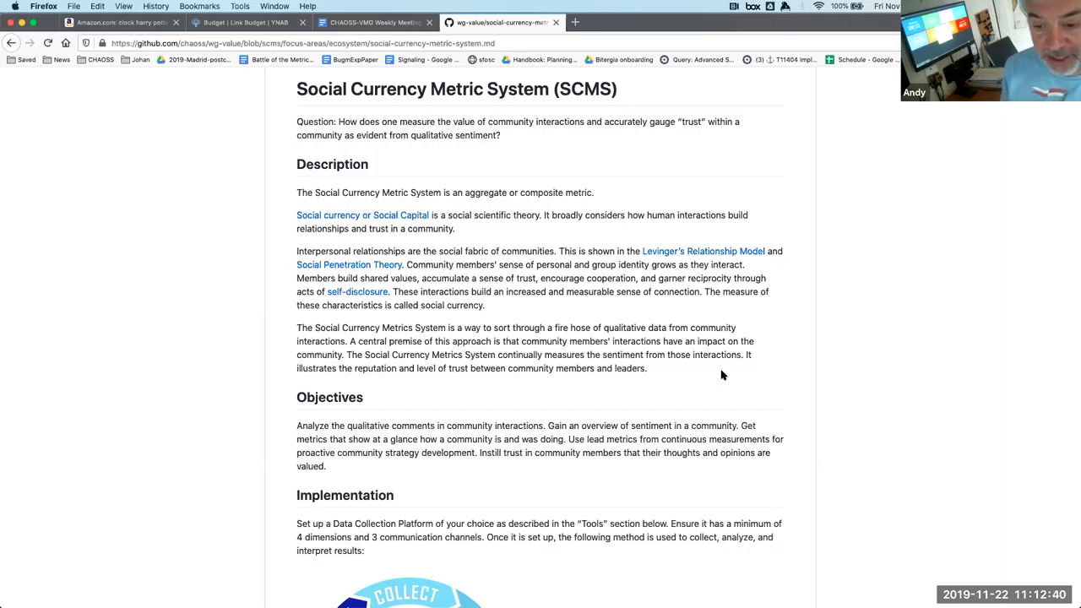
pyautogui.scroll(-2, 722, 375)
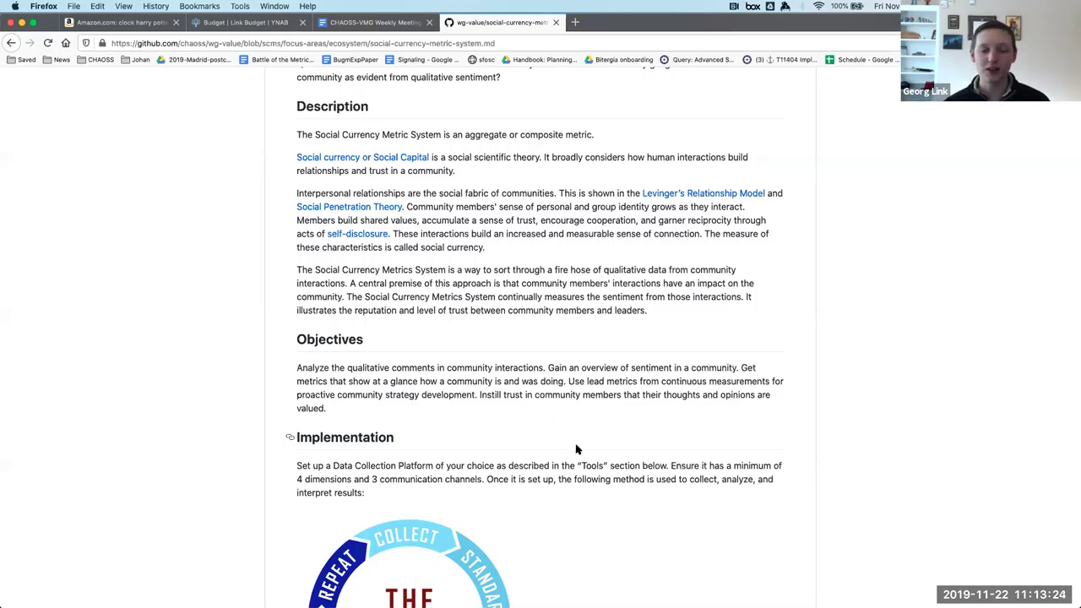
pyautogui.scroll(-2, 577, 449)
pyautogui.scroll(-1, 576, 448)
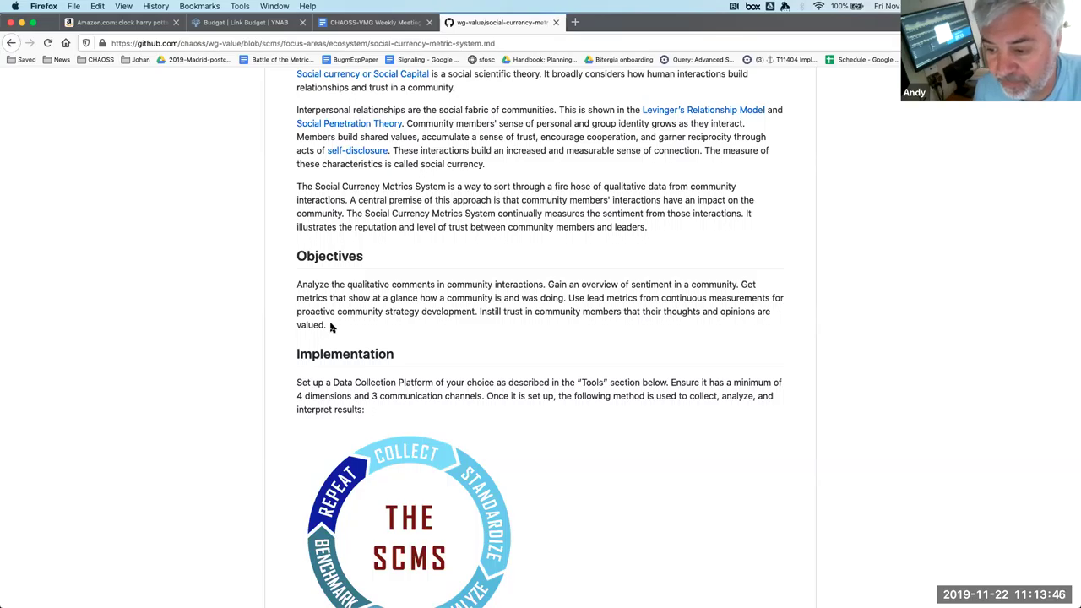
pyautogui.scroll(-3, 330, 327)
pyautogui.scroll(-3, 330, 327)
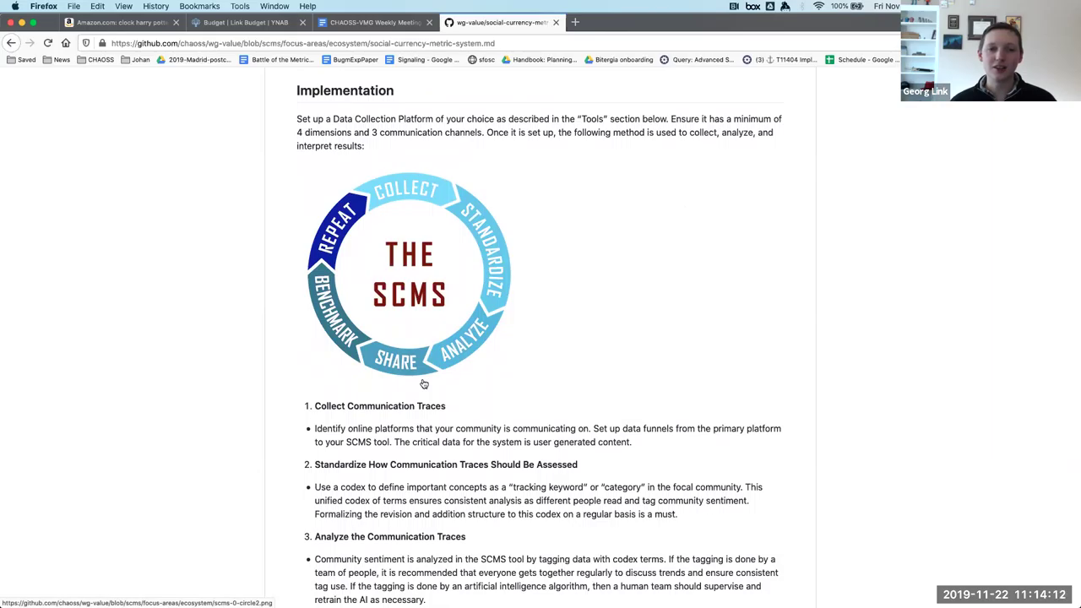
pyautogui.scroll(-5, 424, 384)
pyautogui.scroll(-2, 424, 384)
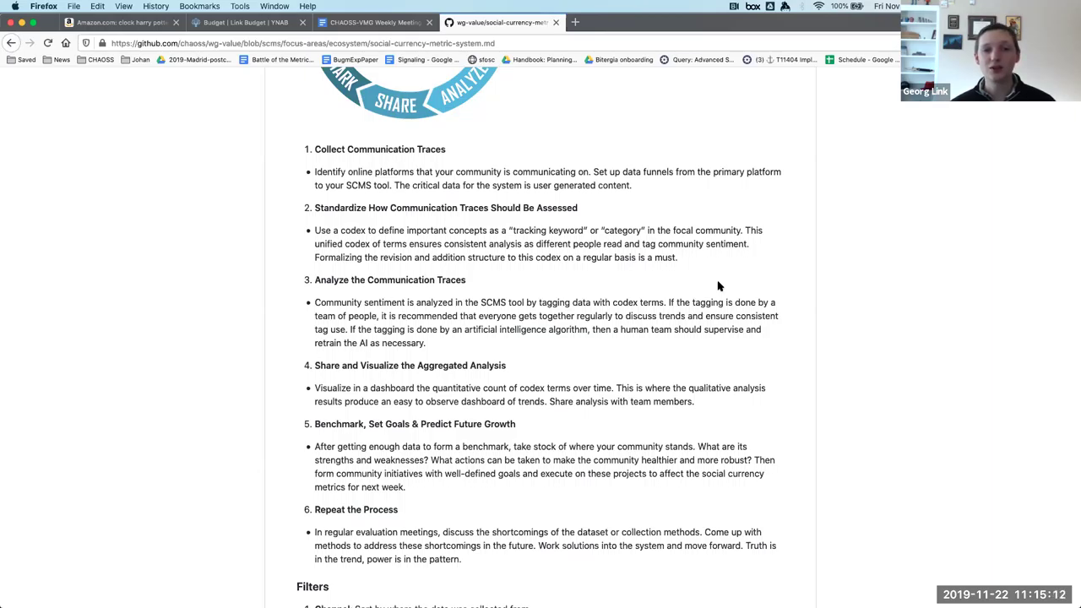
pyautogui.scroll(-3, 717, 286)
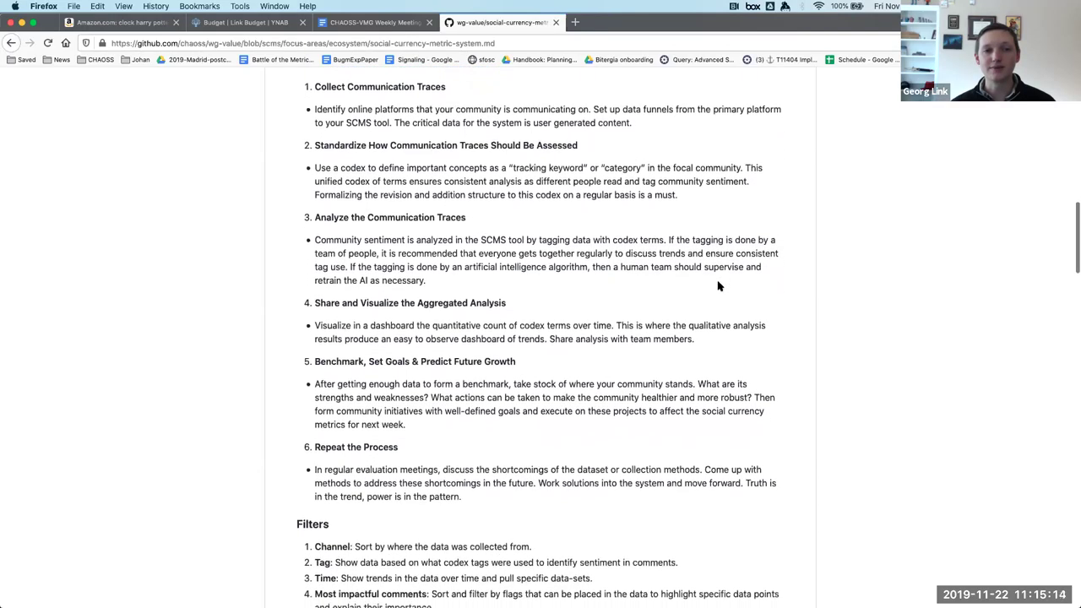
pyautogui.scroll(3, 718, 286)
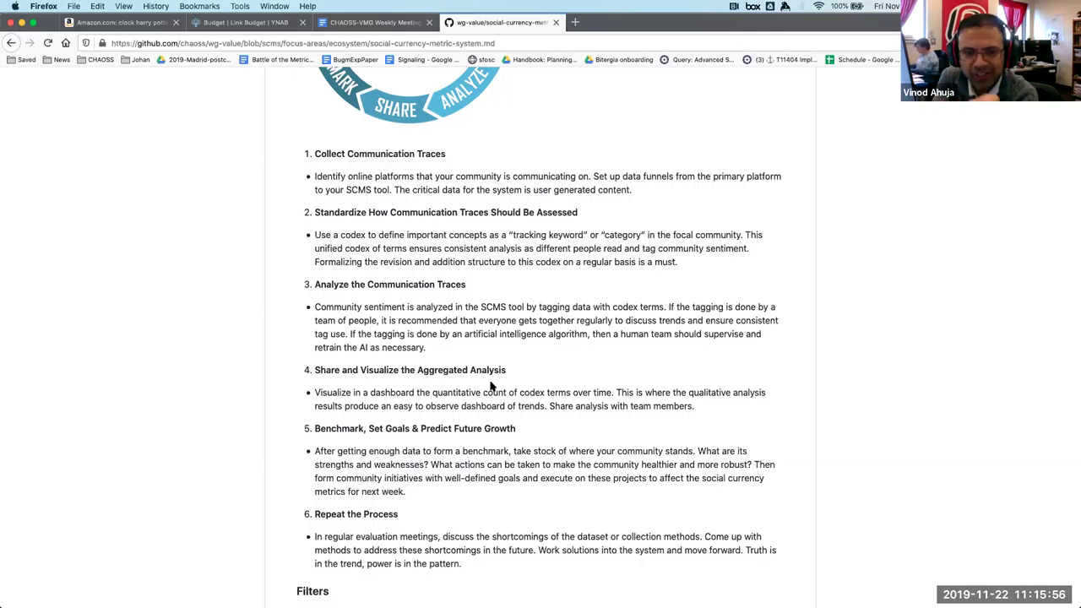
# Open social-currency-metric-system.md in GitHub's file editor.
pyautogui.scroll(15, 491, 386)
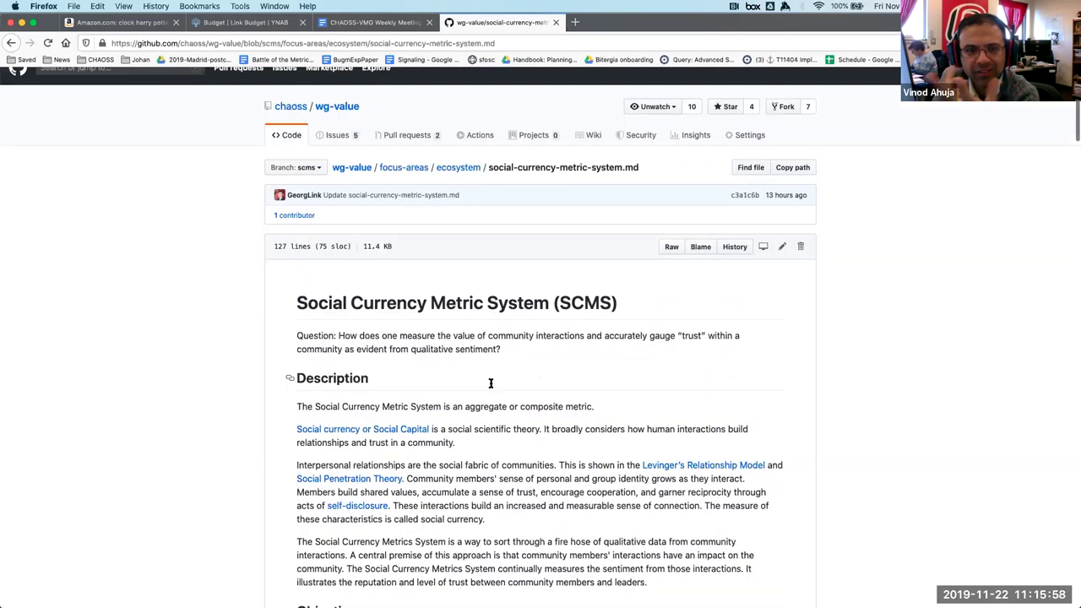
pyautogui.press('super+r')
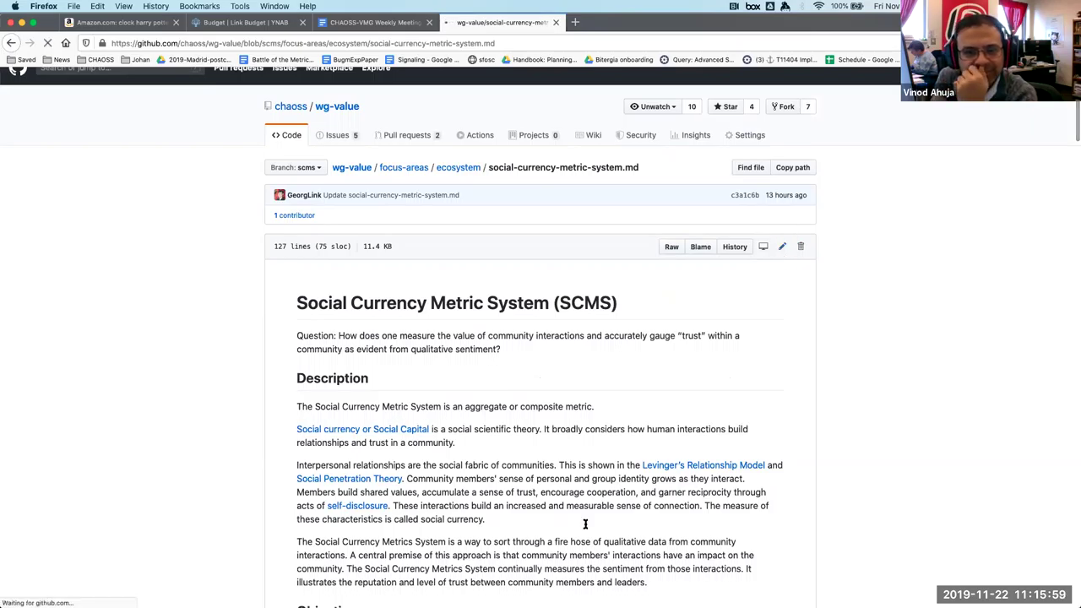
pyautogui.scroll(-10, 539, 402)
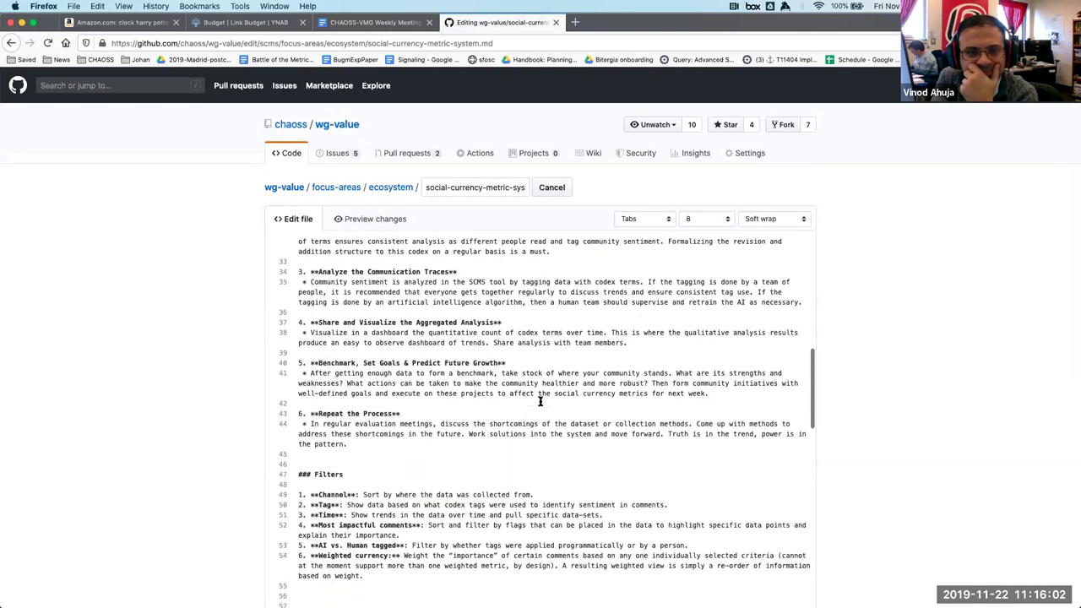
pyautogui.scroll(2, 539, 402)
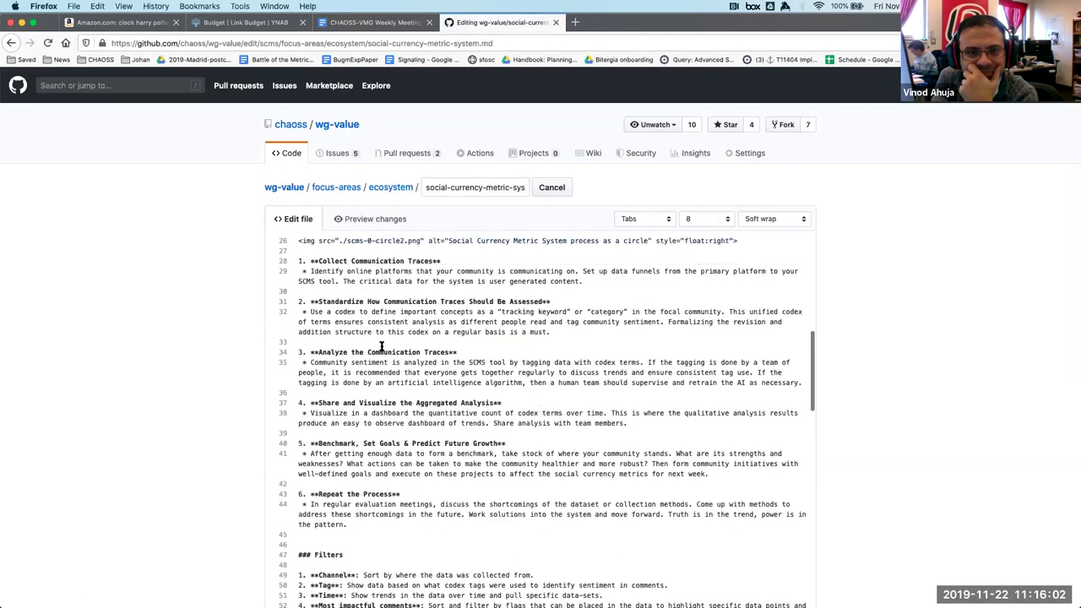
# Delete the bullet markers before the step descriptions on lines 29, 32, 35, 38, 41 and 44.
pyautogui.click(310, 270)
pyautogui.press('BackSpace')
pyautogui.press('BackSpace')
pyautogui.press('BackSpace')
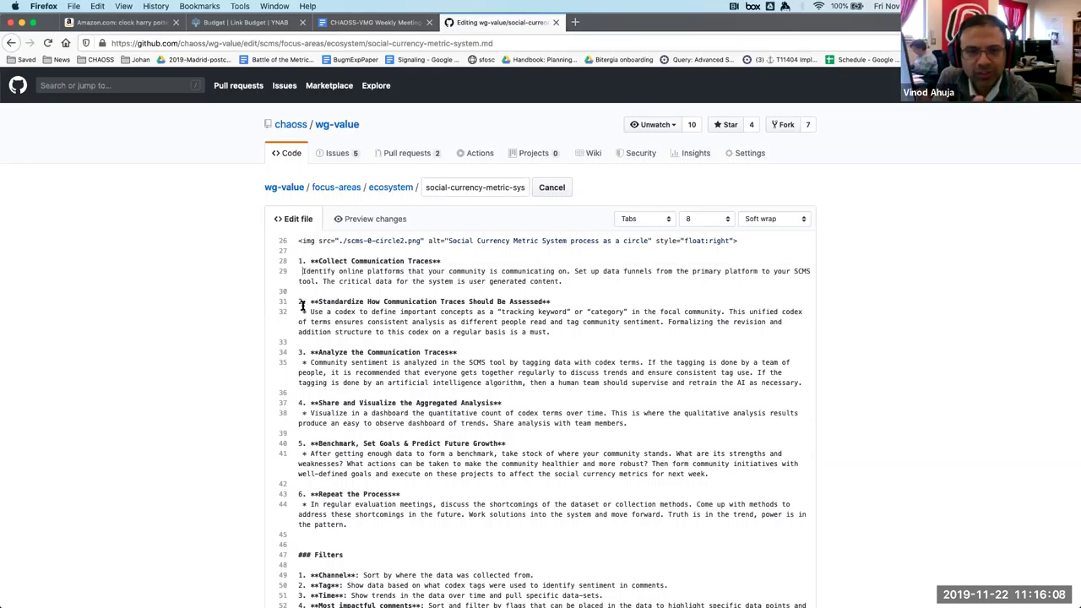
pyautogui.click(310, 311)
pyautogui.press('BackSpace')
pyautogui.press('BackSpace')
pyautogui.press('BackSpace')
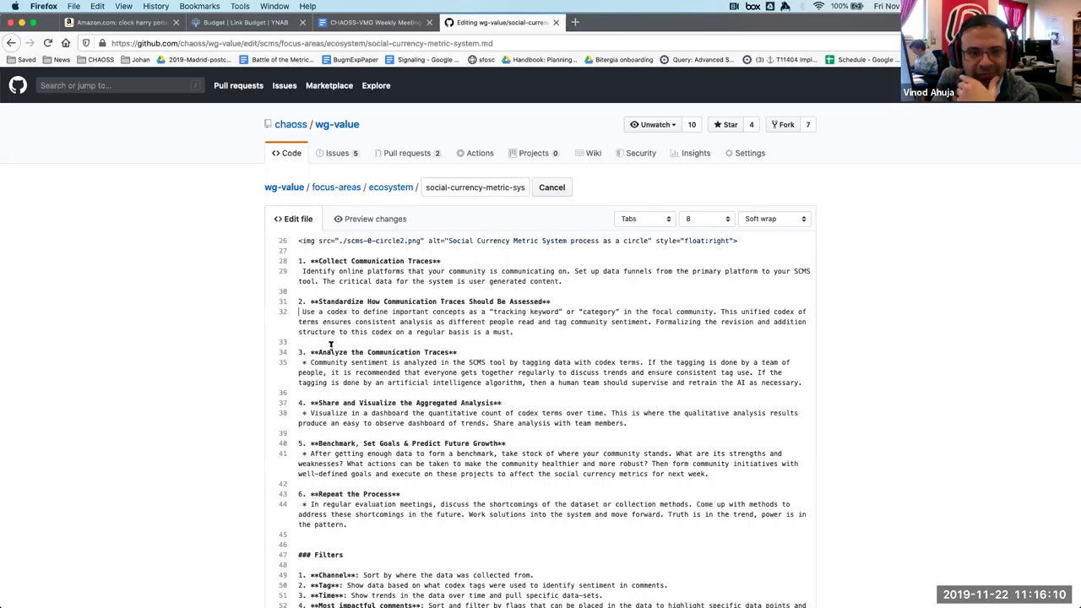
pyautogui.click(310, 363)
pyautogui.press('BackSpace')
pyautogui.press('BackSpace')
pyautogui.press('BackSpace')
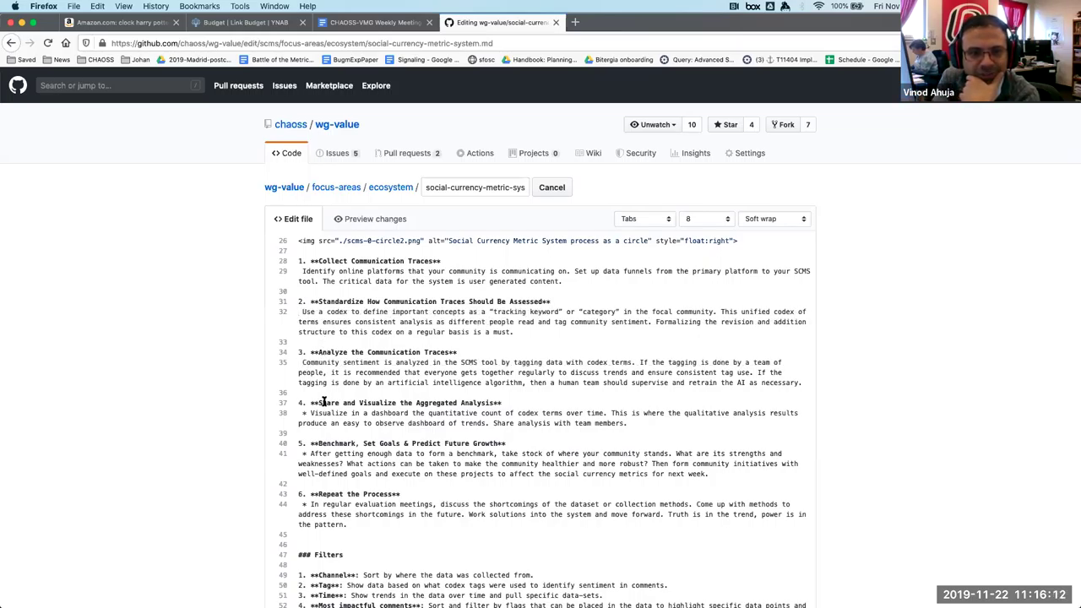
pyautogui.click(309, 413)
pyautogui.press('BackSpace')
pyautogui.press('BackSpace')
pyautogui.press('BackSpace')
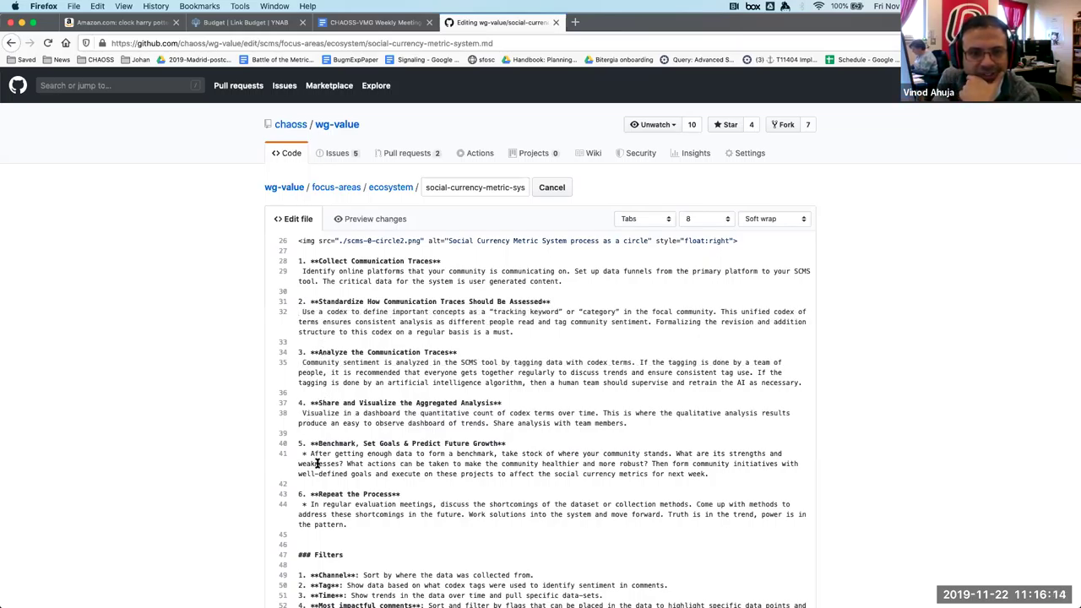
pyautogui.click(311, 456)
pyautogui.press('BackSpace')
pyautogui.press('BackSpace')
pyautogui.click(309, 504)
pyautogui.press('BackSpace')
pyautogui.press('BackSpace')
pyautogui.click(370, 219)
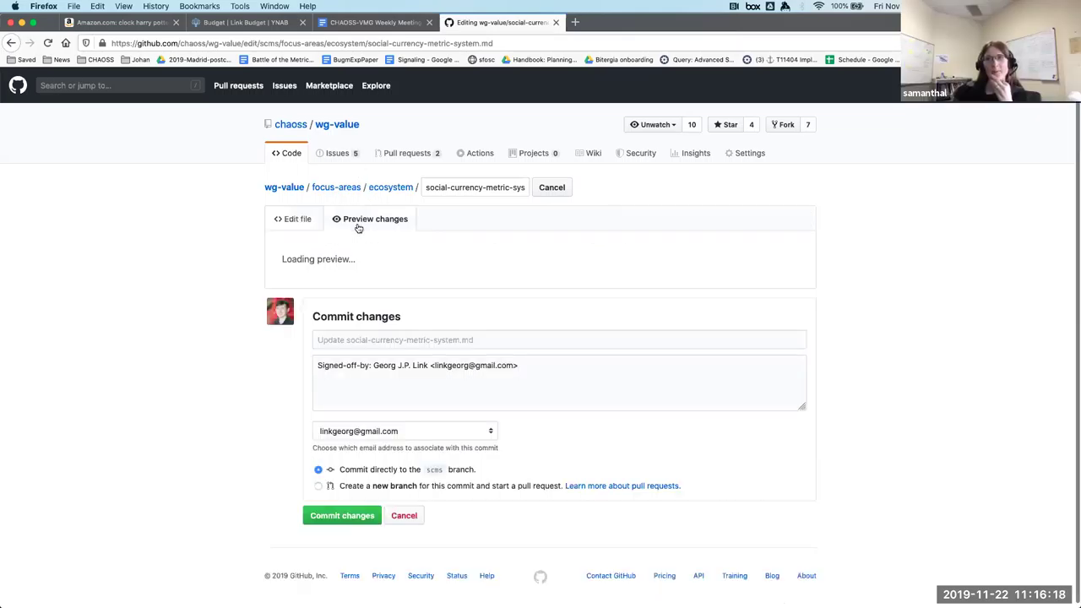
pyautogui.scroll(-6, 454, 357)
pyautogui.scroll(-15, 453, 357)
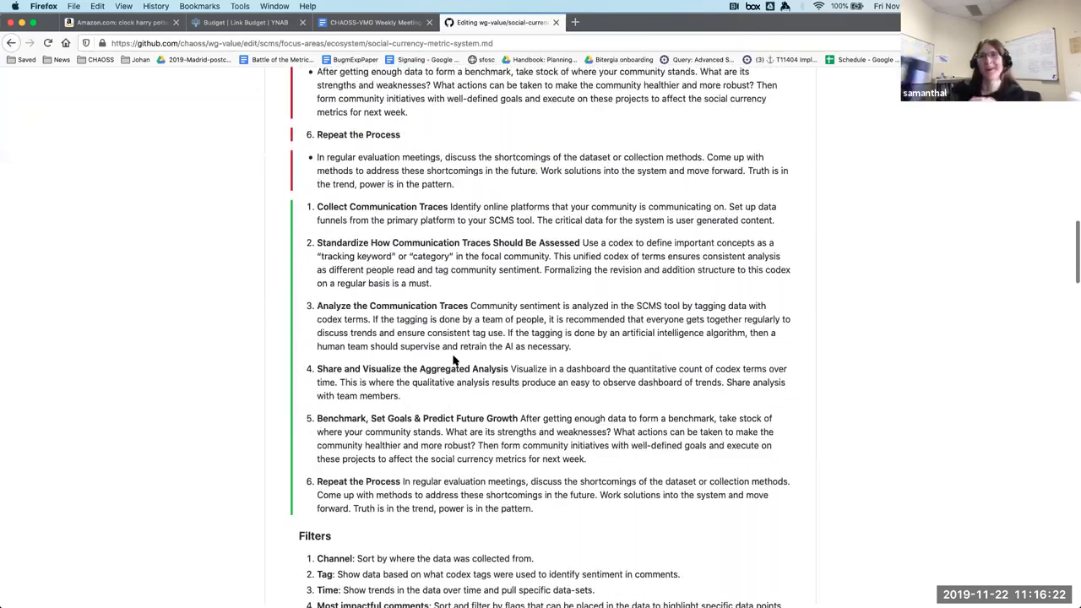
pyautogui.scroll(15, 454, 360)
pyautogui.scroll(5, 309, 215)
pyautogui.click(291, 219)
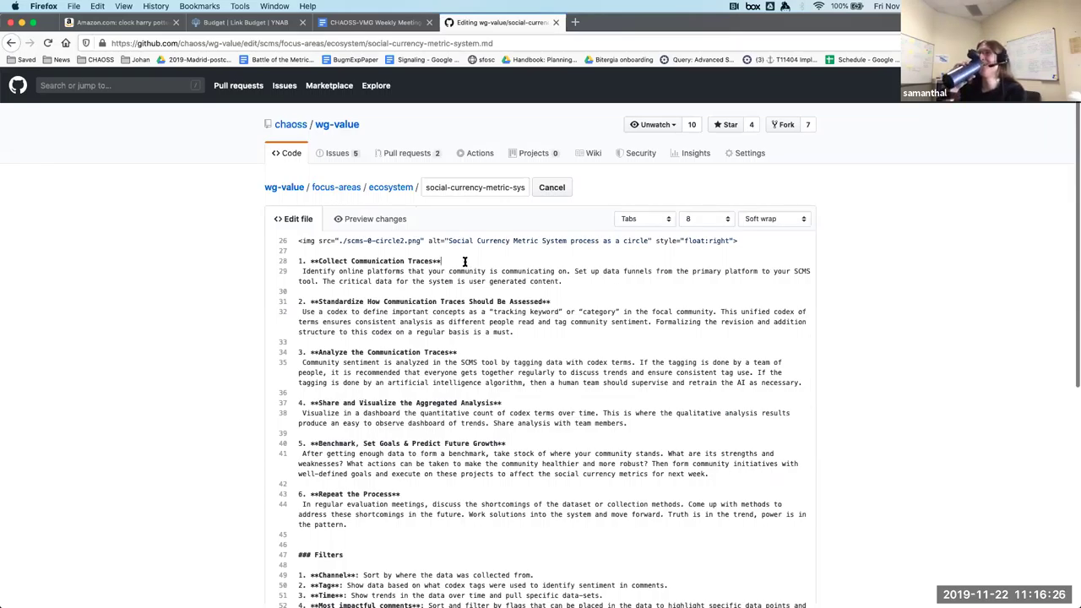
# Append a ' --' separator after the bold step headings 1 through 5, including Analyze and Benchmark.
pyautogui.write('--')
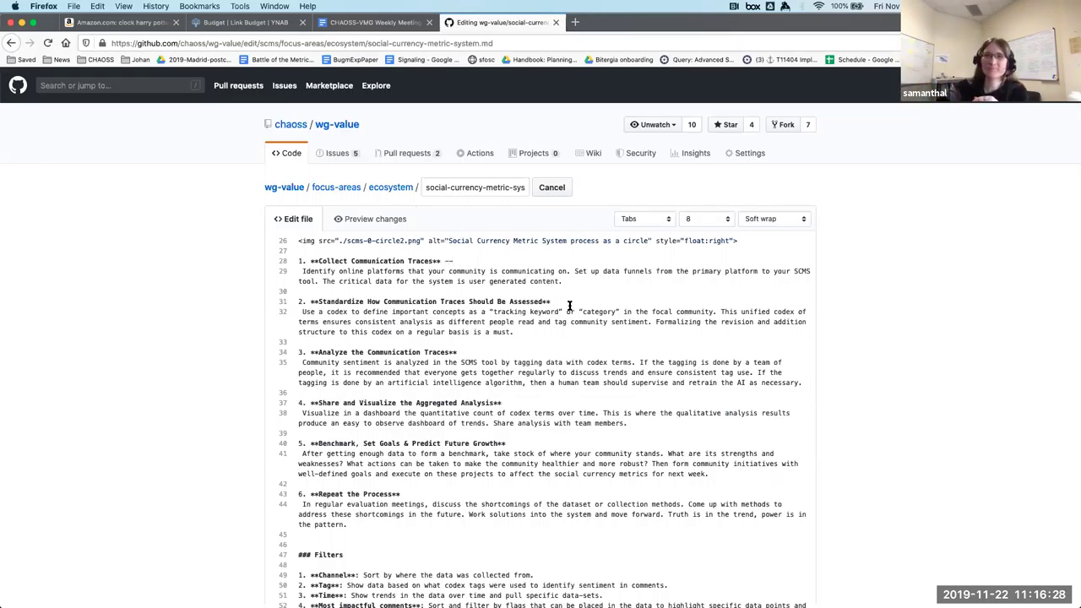
pyautogui.click(569, 305)
pyautogui.write('--')
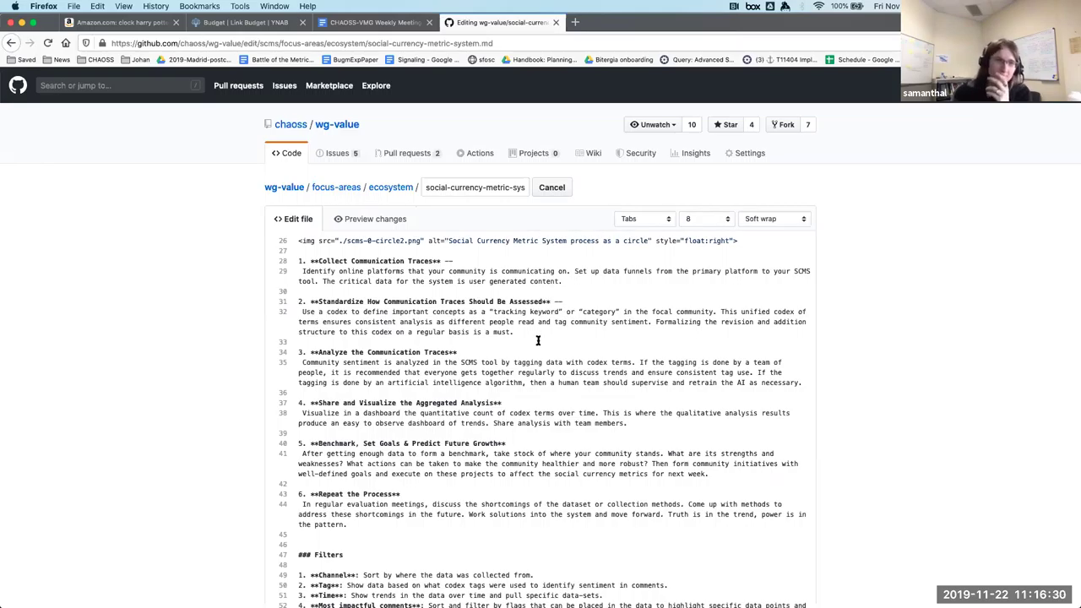
pyautogui.click(533, 350)
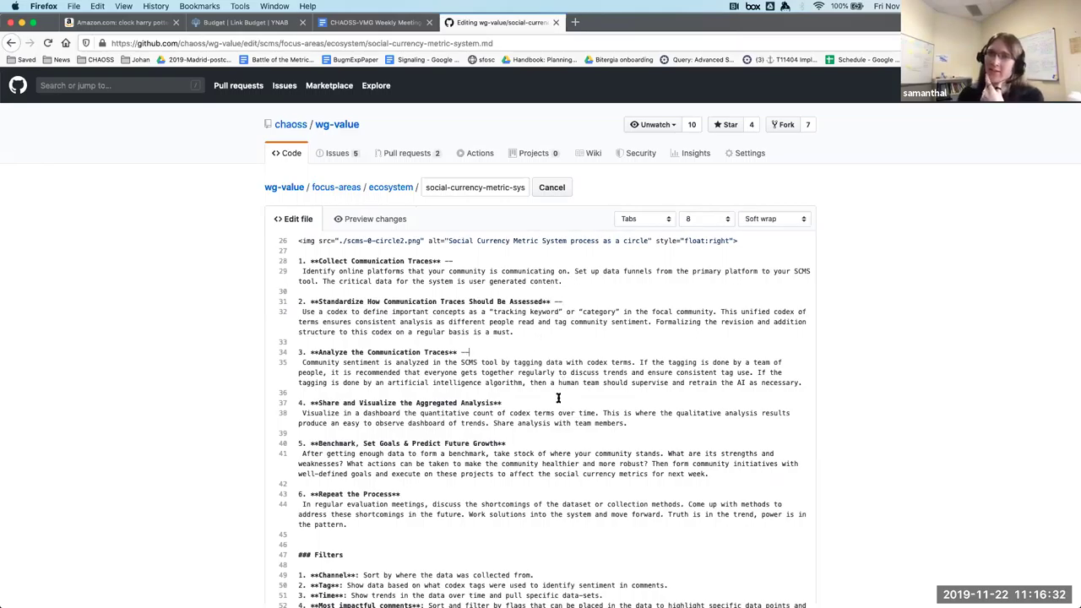
pyautogui.write('--')
pyautogui.click(525, 444)
pyautogui.write('-')
pyautogui.press('BackSpace')
pyautogui.write('--')
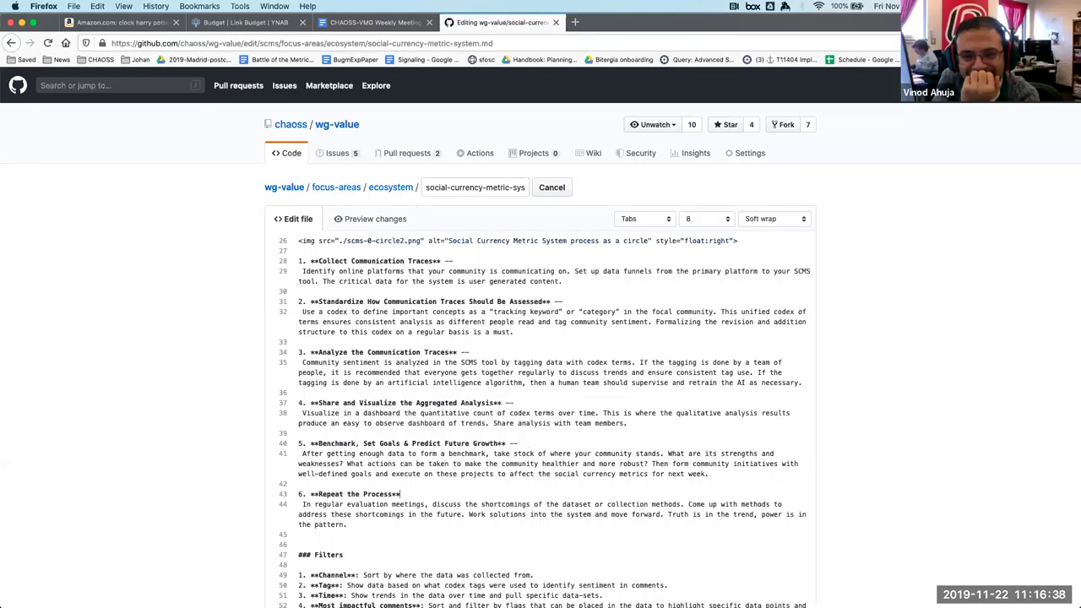
pyautogui.click(453, 494)
# Finish the Repeat the Process separator, preview the six steps, and commit to the scms branch.
pyautogui.write('--')
pyautogui.click(391, 217)
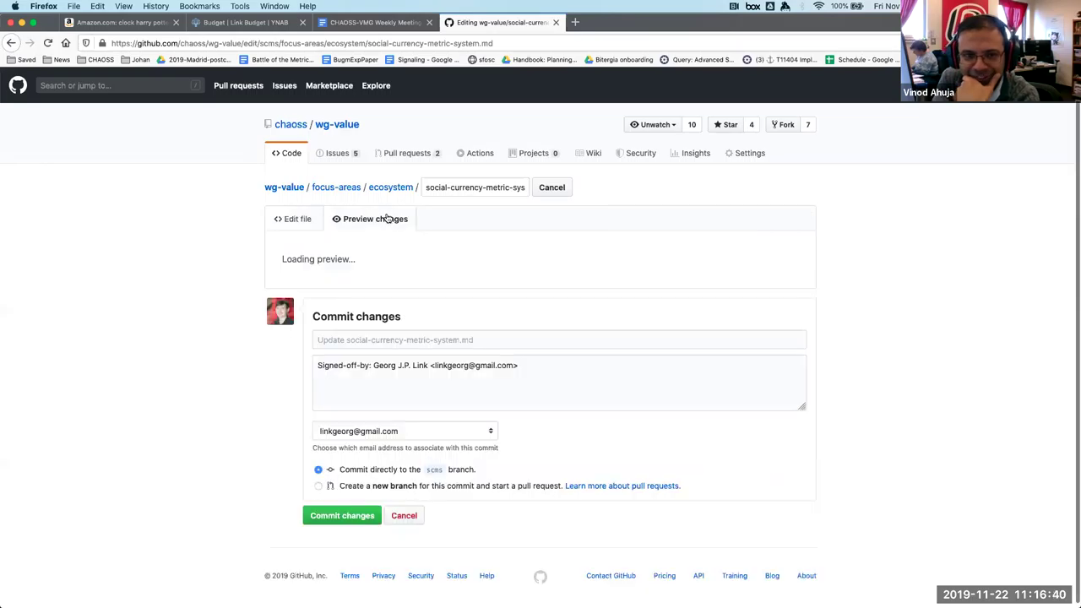
pyautogui.scroll(-20, 536, 429)
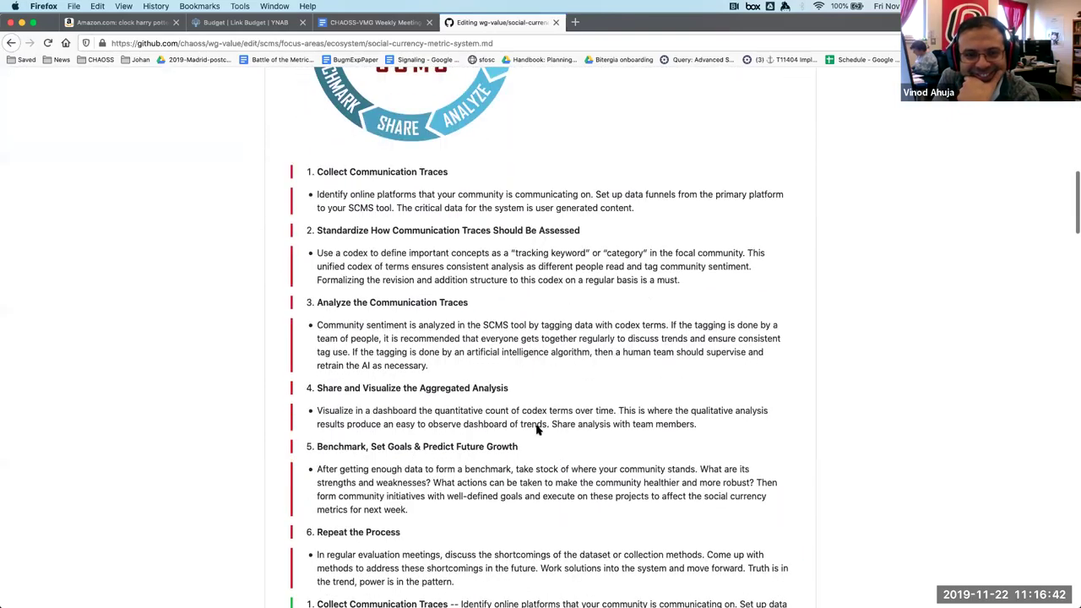
pyautogui.scroll(2, 537, 430)
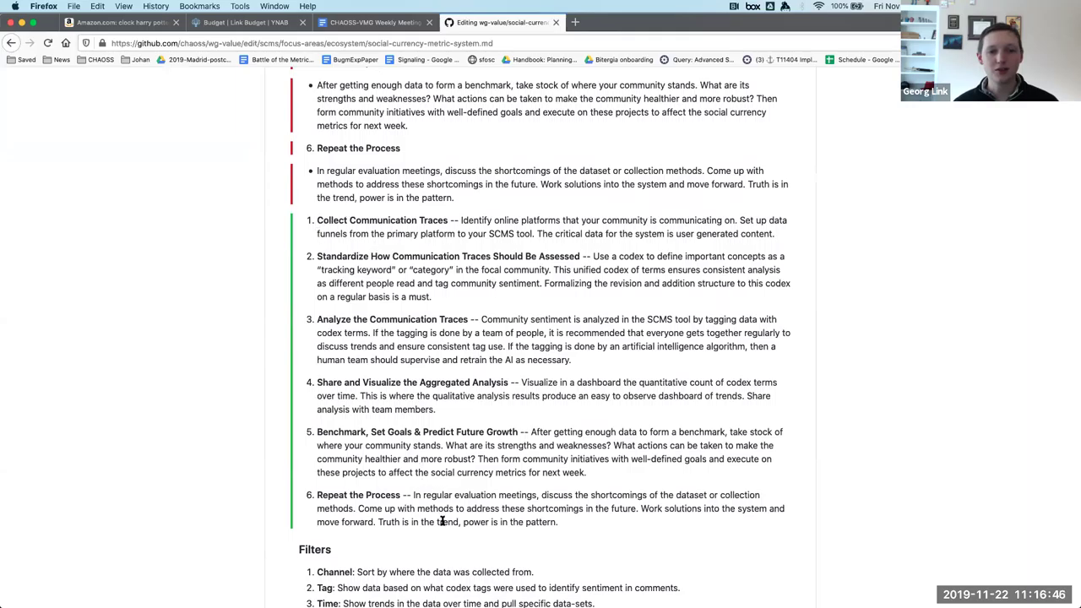
pyautogui.scroll(15, 441, 521)
pyautogui.scroll(-20, 441, 521)
pyautogui.scroll(-10, 441, 521)
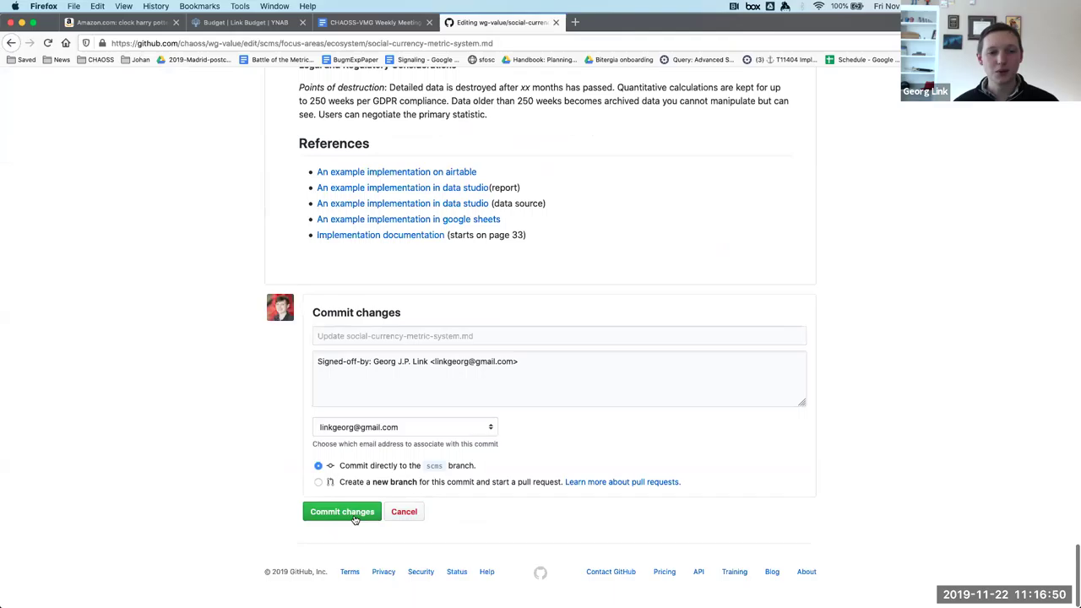
pyautogui.click(354, 518)
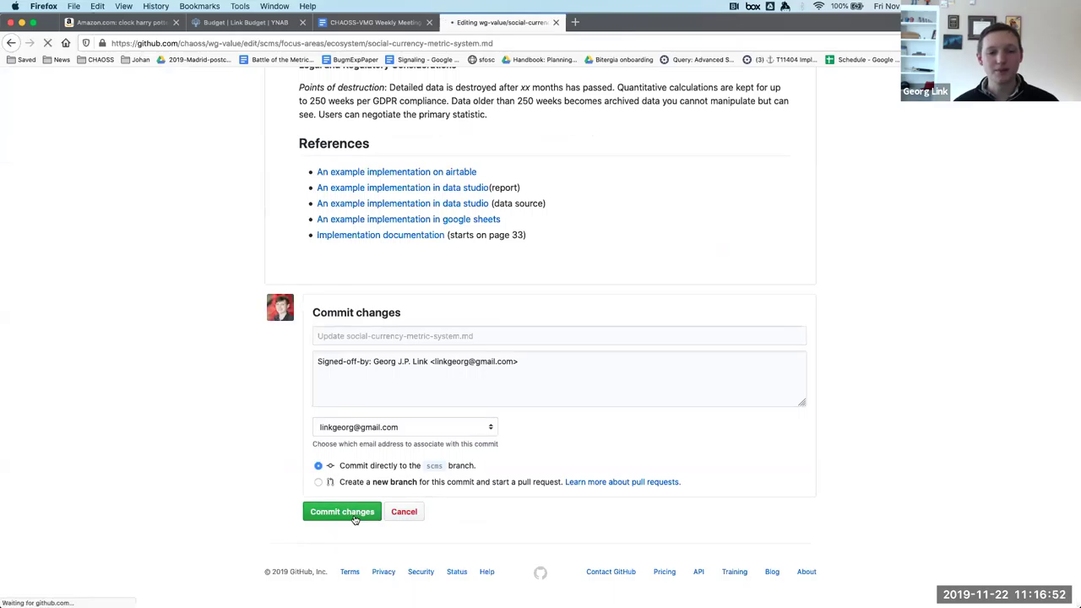
pyautogui.scroll(-10, 354, 518)
pyautogui.scroll(-4, 353, 518)
pyautogui.scroll(4, 354, 519)
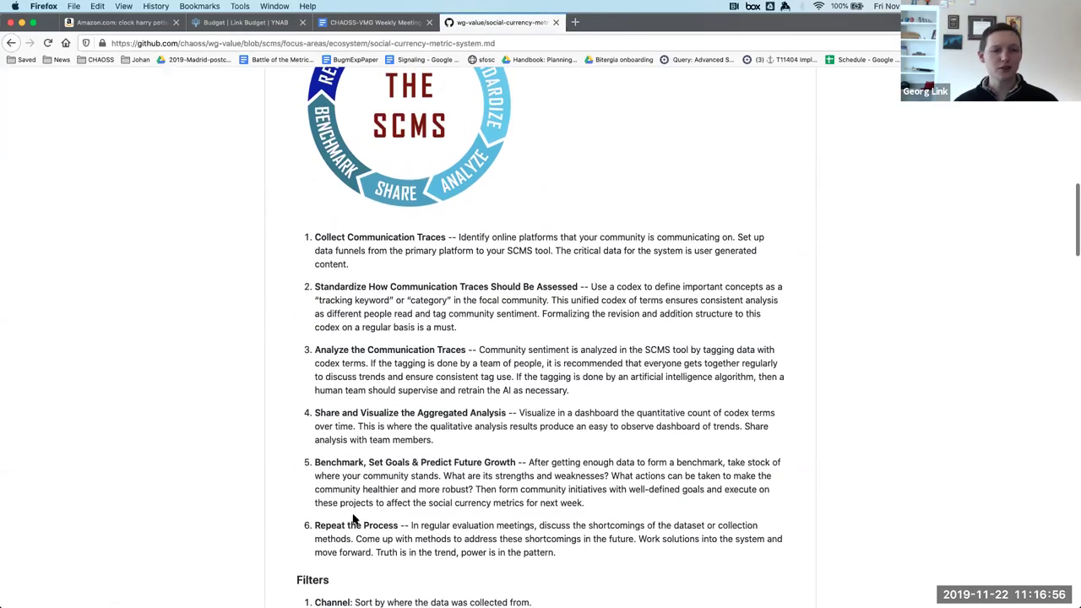
pyautogui.scroll(1, 354, 518)
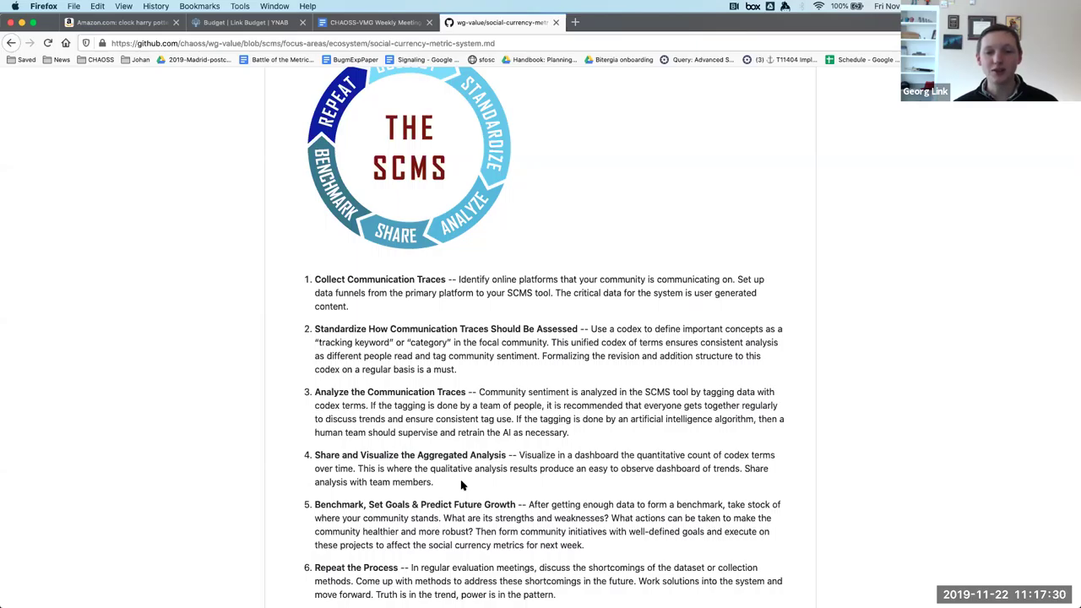
pyautogui.scroll(-2, 461, 485)
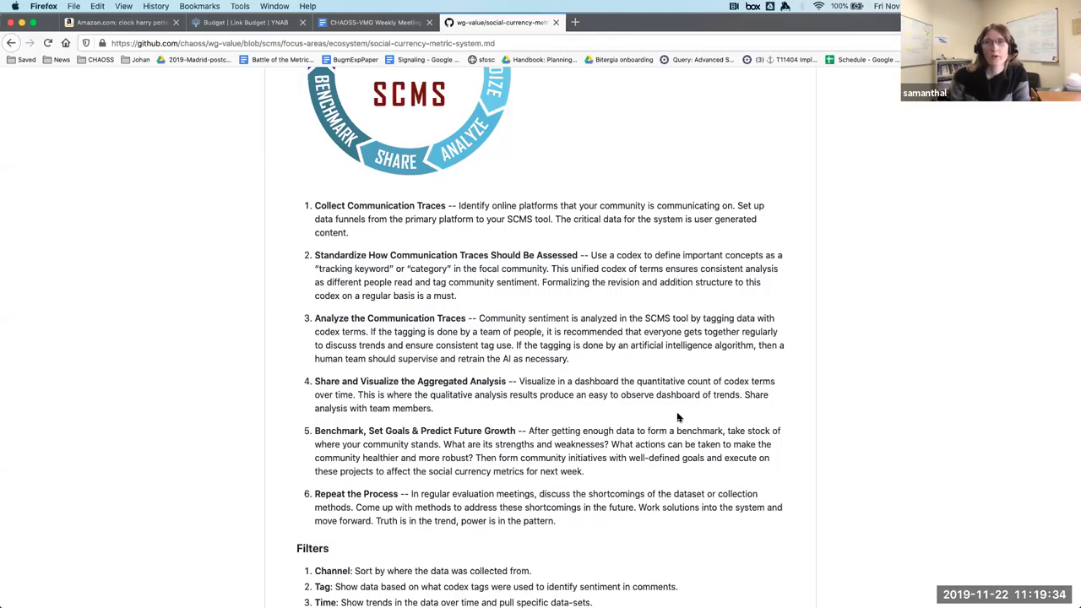
pyautogui.scroll(2, 808, 364)
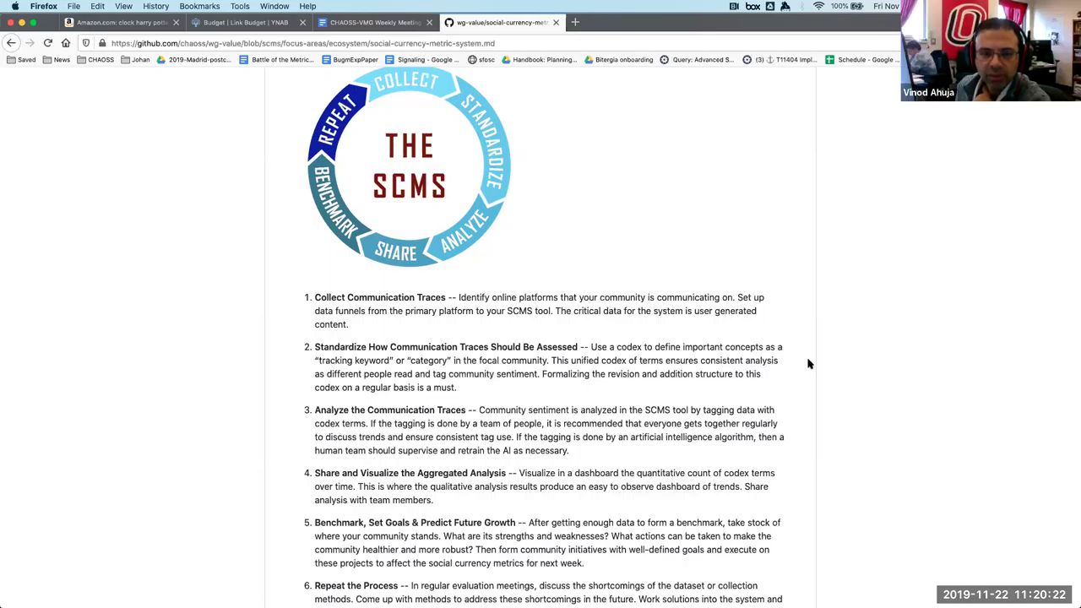
# Select the word 'dashboard' in step 4's paragraph.
pyautogui.tripleClick(584, 473)
pyautogui.doubleClick(583, 473)
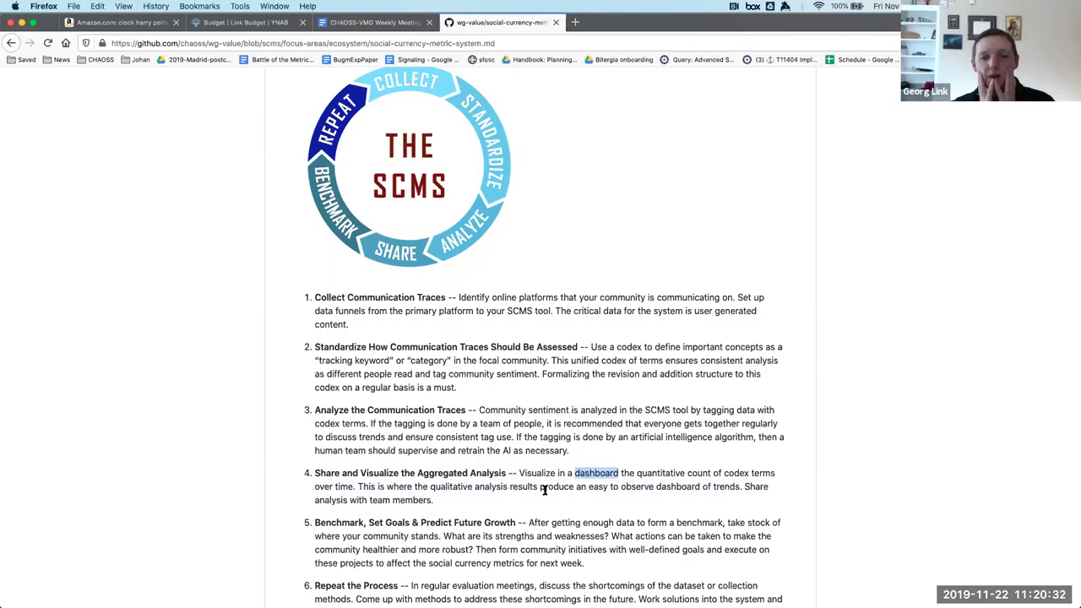
# Select the 'Dashboard visualizing the aggregate metrics:' line under Visualizations.
pyautogui.scroll(-10, 544, 490)
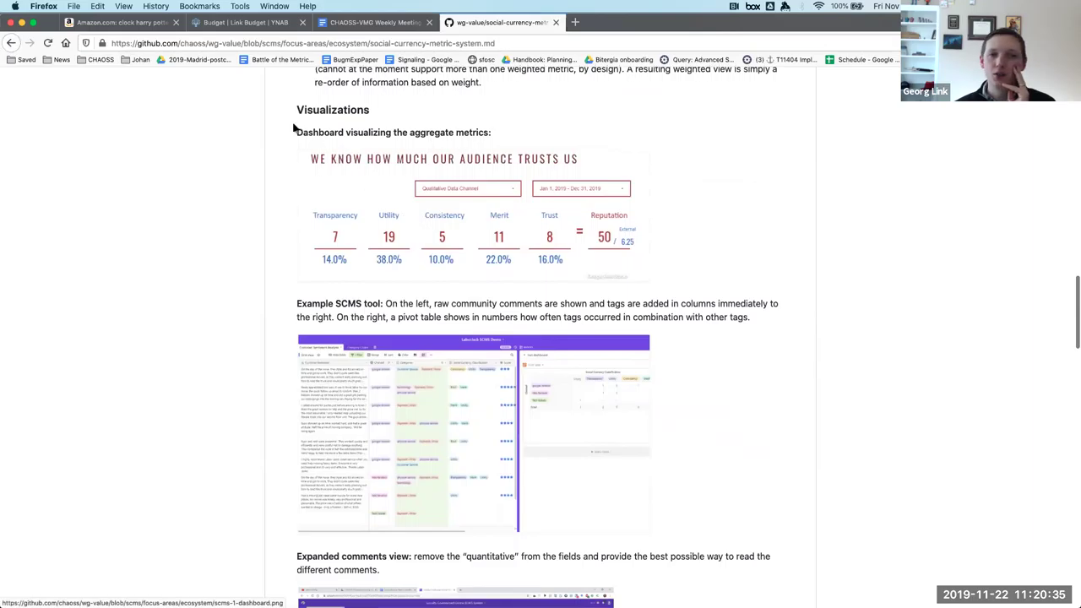
pyautogui.tripleClick(296, 132)
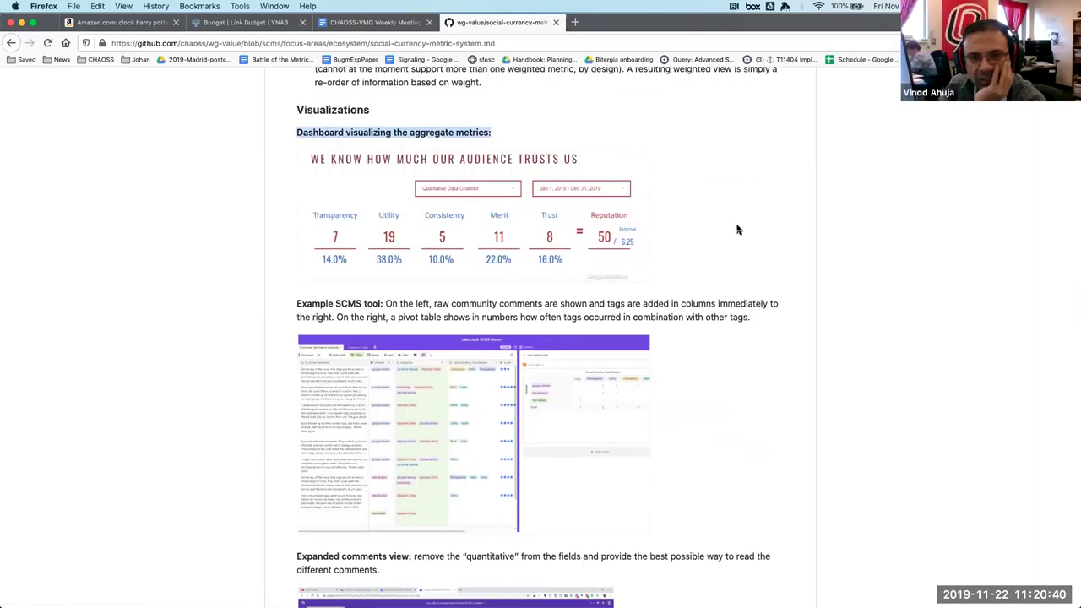
pyautogui.scroll(12, 737, 230)
# Open social-currency-metric-system.md for editing and wrap 'in a dashboard' on line 38 as '(e.g., in a dashboard)'.
pyautogui.scroll(10, 737, 229)
pyautogui.click(783, 266)
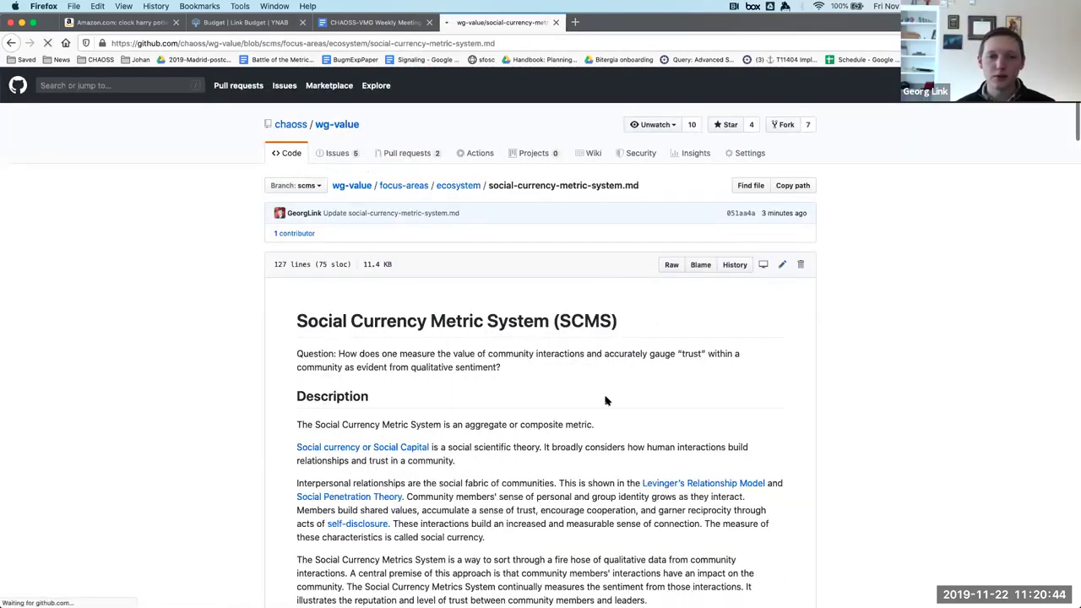
pyautogui.scroll(-10, 506, 422)
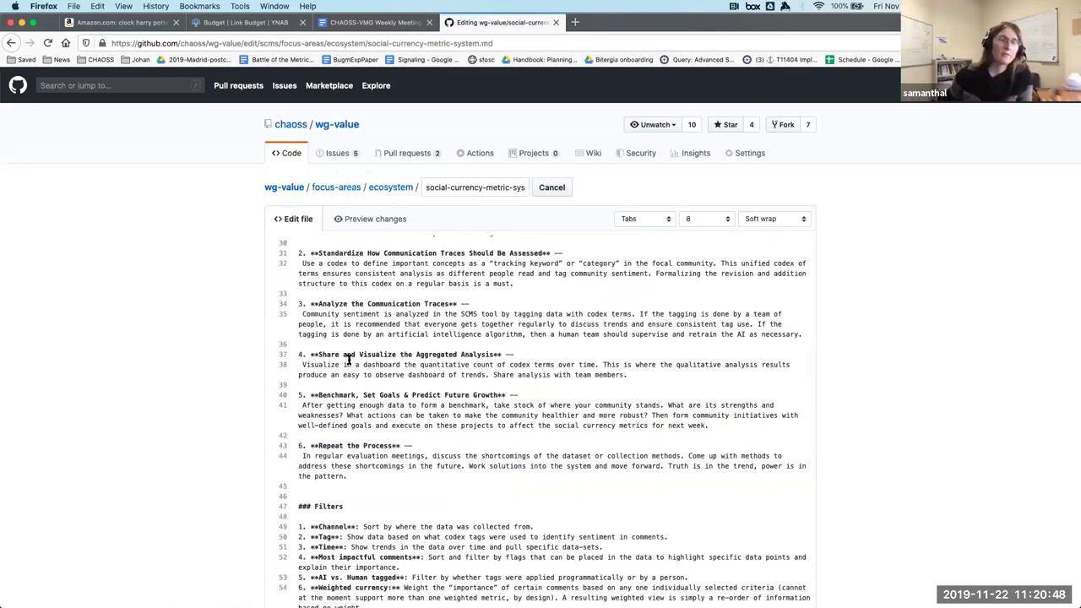
pyautogui.moveTo(343, 364); pyautogui.dragTo(405, 365)
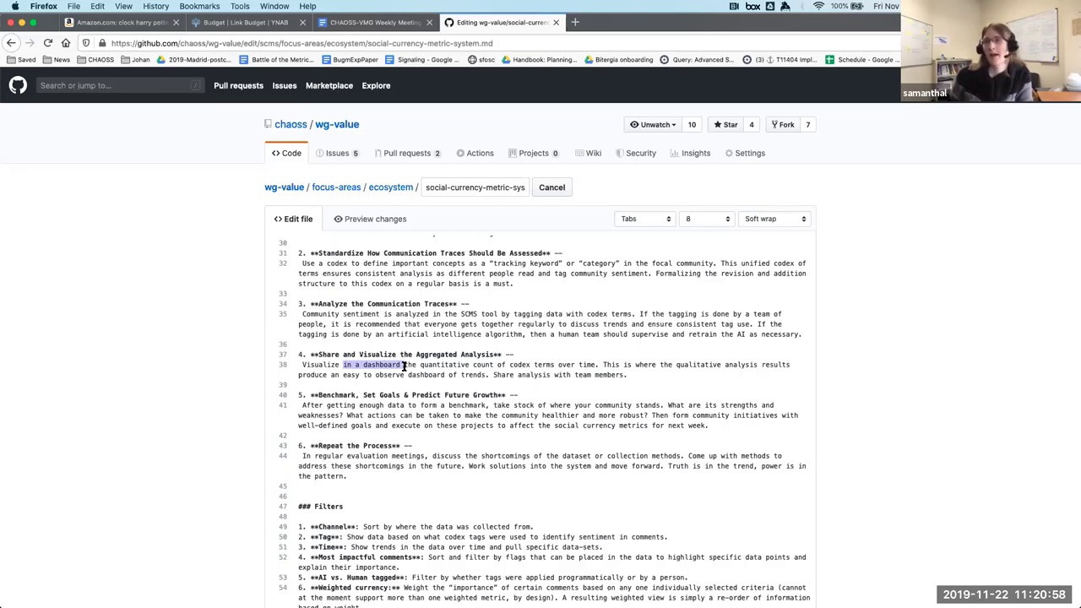
pyautogui.press('Right')
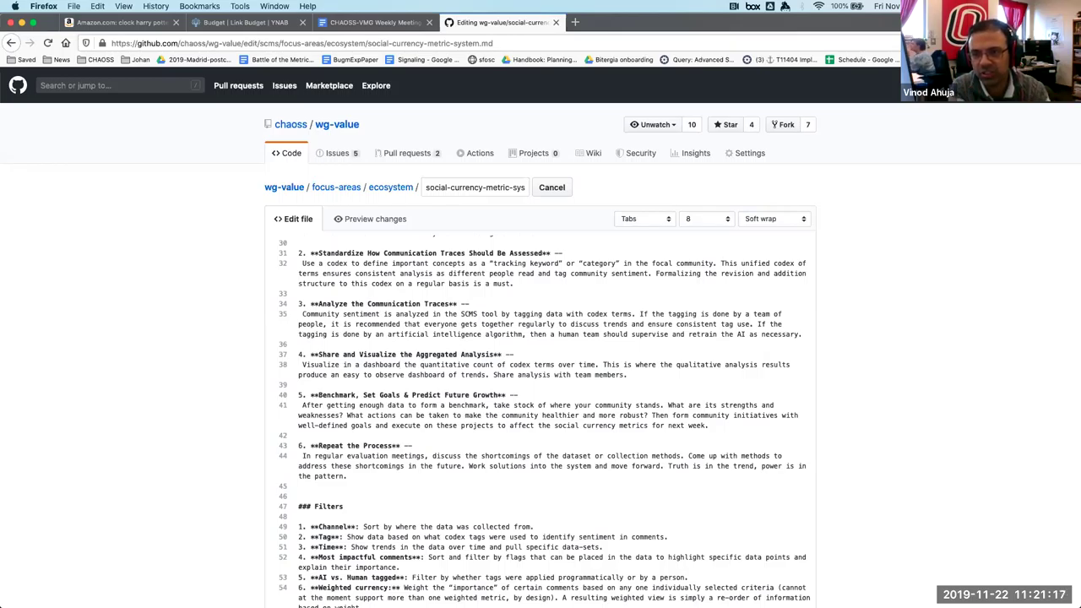
pyautogui.click(343, 365)
pyautogui.write('(e.g.,')
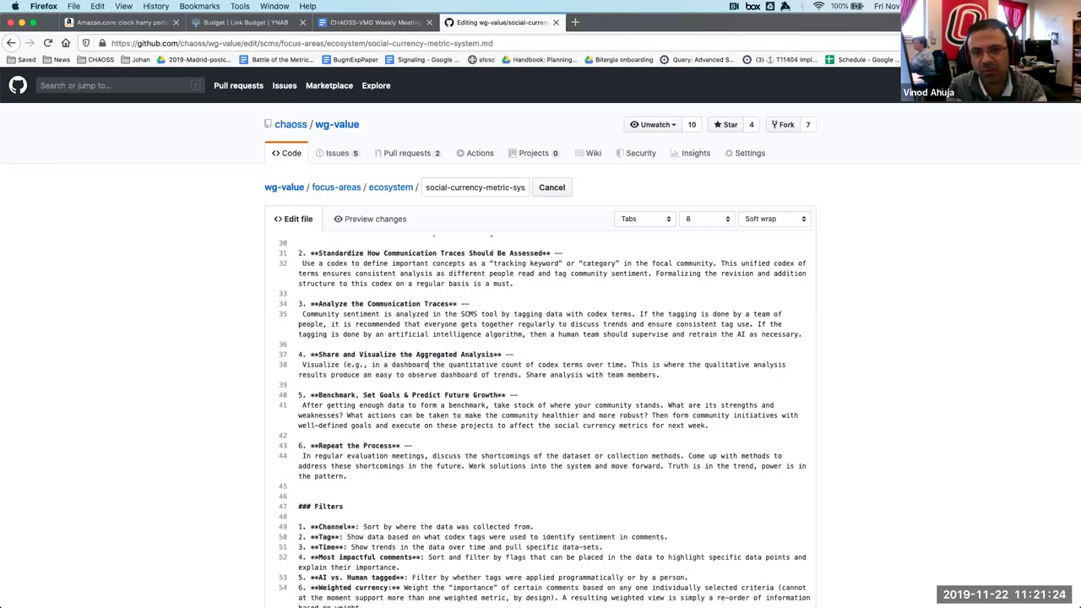
pyautogui.click(432, 365)
pyautogui.write(')')
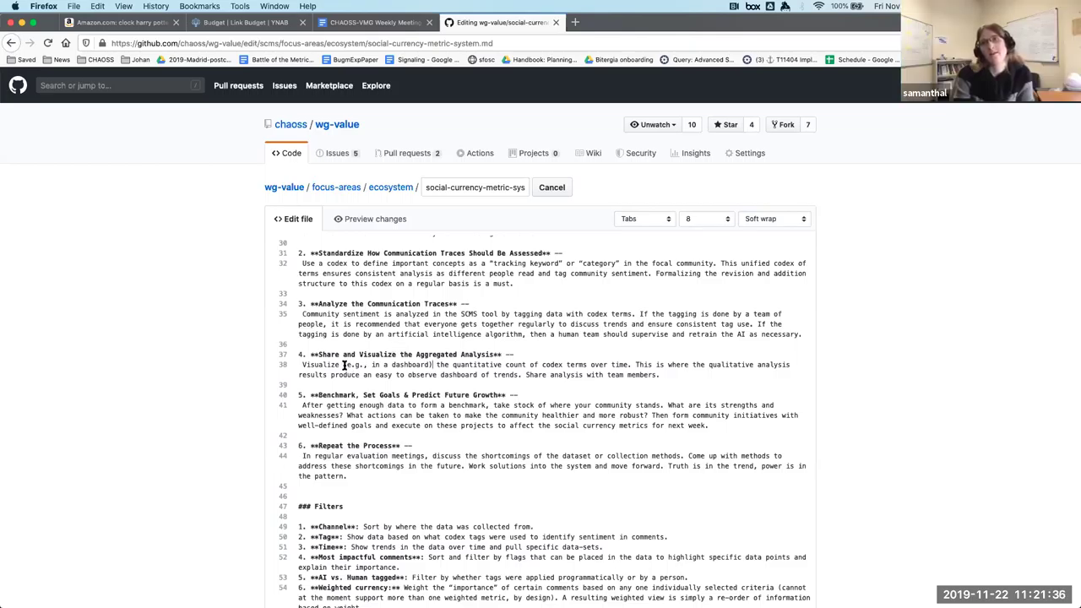
pyautogui.press('BackSpace')
pyautogui.press('BackSpace')
pyautogui.press('BackSpace')
pyautogui.press('BackSpace')
pyautogui.press('BackSpace')
pyautogui.press('BackSpace')
pyautogui.press('BackSpace')
pyautogui.press('BackSpace')
pyautogui.press('BackSpace')
pyautogui.press('BackSpace')
pyautogui.press('BackSpace')
pyautogui.press('BackSpace')
pyautogui.press('BackSpace')
pyautogui.press('BackSpace')
pyautogui.press('BackSpace')
pyautogui.press('BackSpace')
pyautogui.press('BackSpace')
pyautogui.press('BackSpace')
pyautogui.press('BackSpace')
pyautogui.press('BackSpace')
pyautogui.click(539, 365)
pyautogui.press('BackSpace')
# Place ', e.g., in a dashboard' after 'over time' on line 38 and commit to scms.
pyautogui.write(', e.g., in a dashboard')
pyautogui.click(566, 365)
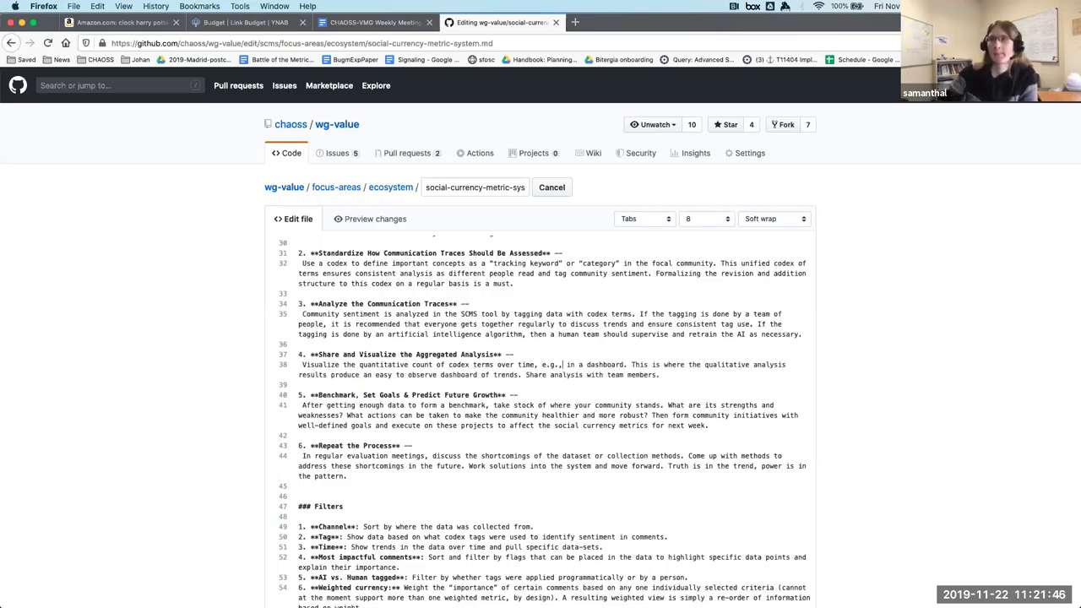
pyautogui.click(576, 364)
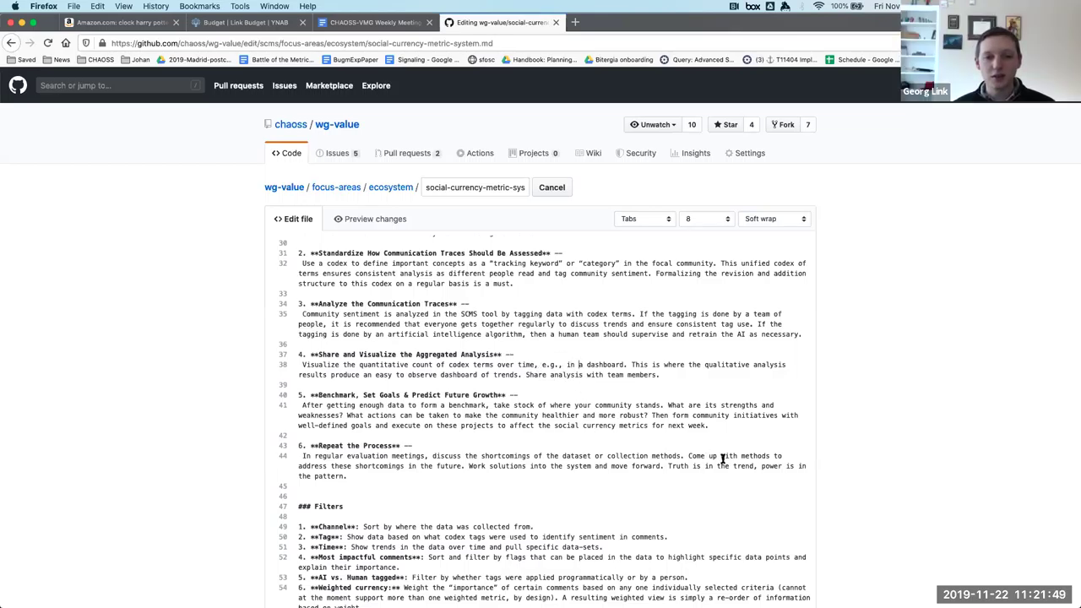
pyautogui.scroll(-10, 816, 458)
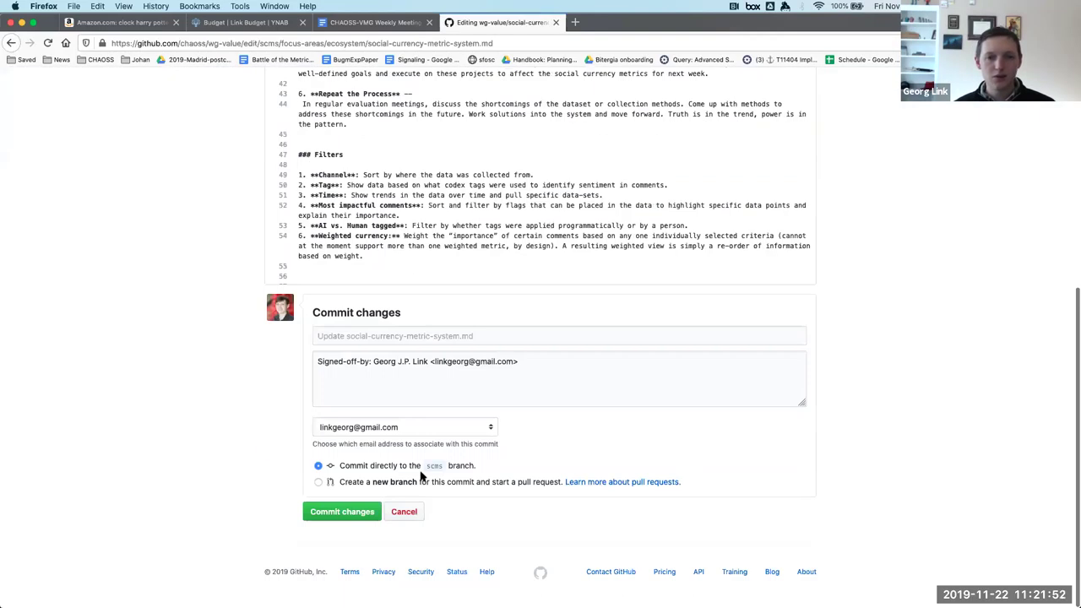
pyautogui.click(319, 513)
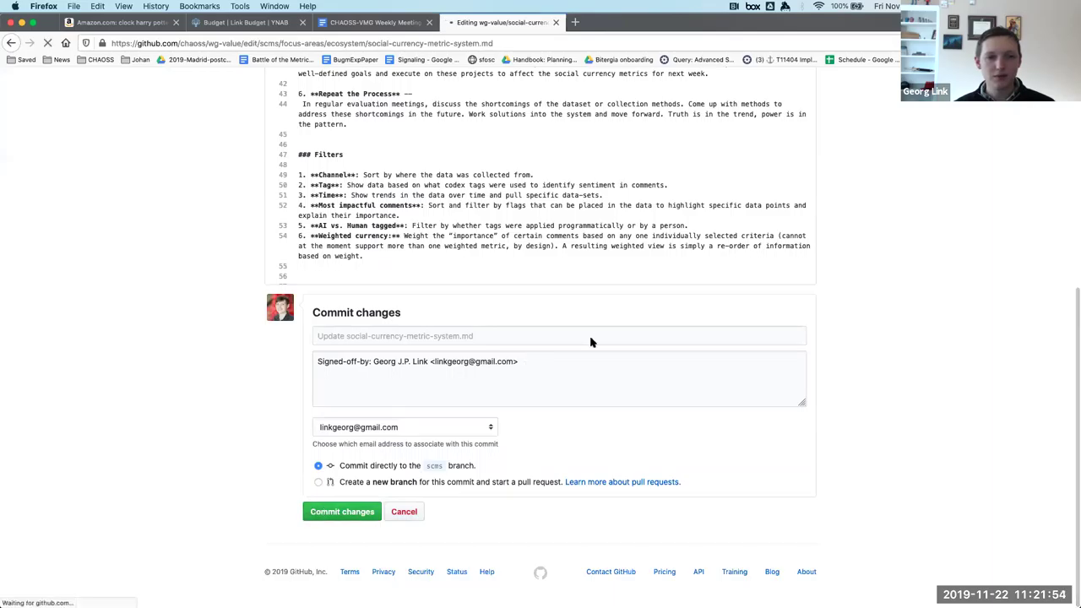
pyautogui.scroll(-10, 741, 447)
pyautogui.scroll(-5, 738, 445)
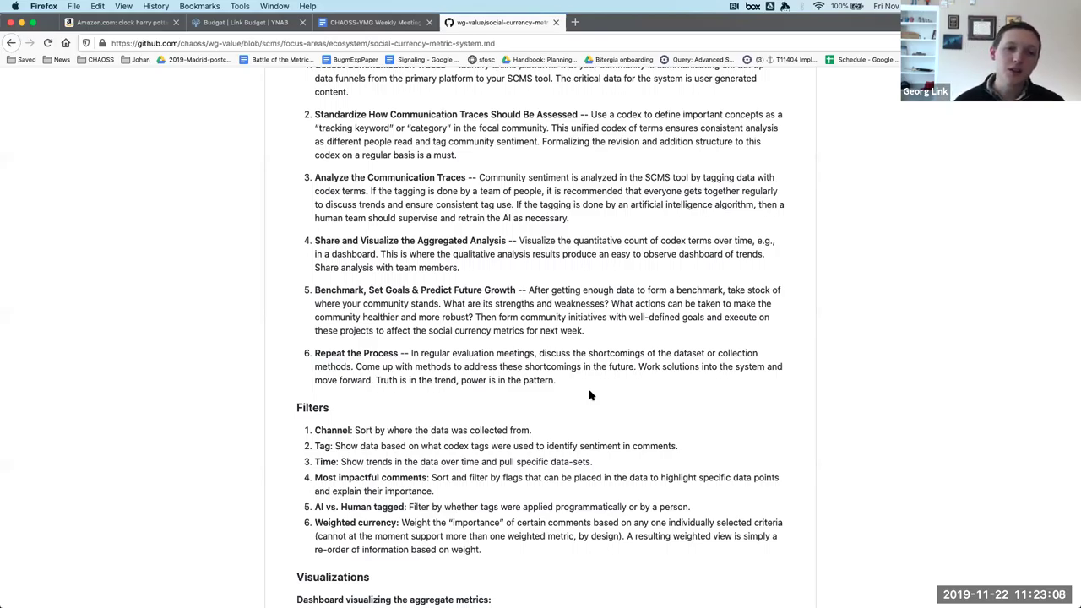
# Scroll down the file to the Visualizations dashboard image showing a Reputation of 50.
pyautogui.scroll(3, 589, 395)
pyautogui.scroll(-6, 589, 393)
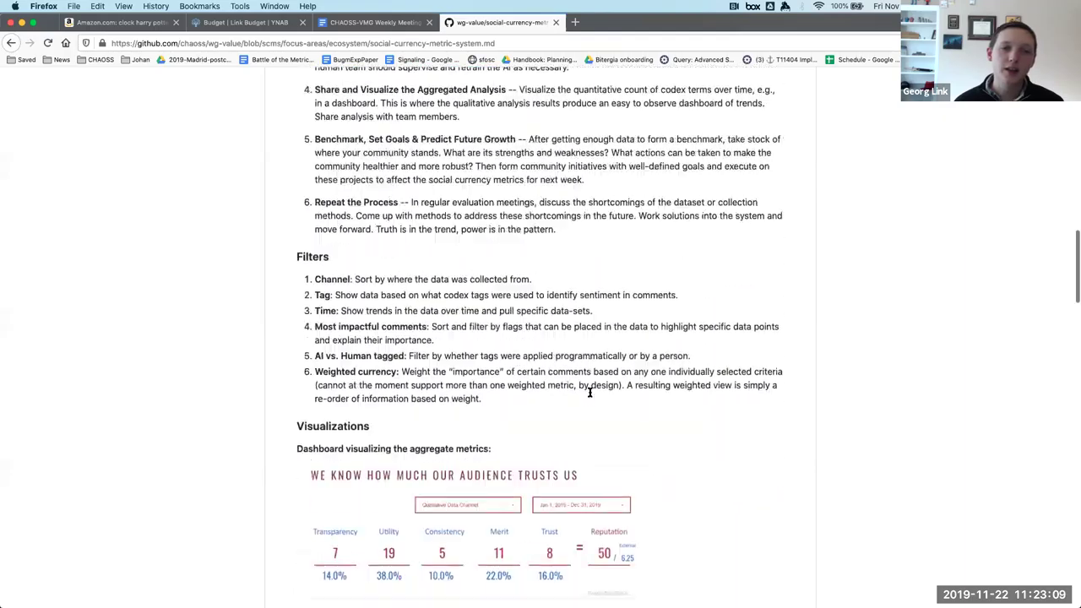
pyautogui.scroll(-2, 590, 392)
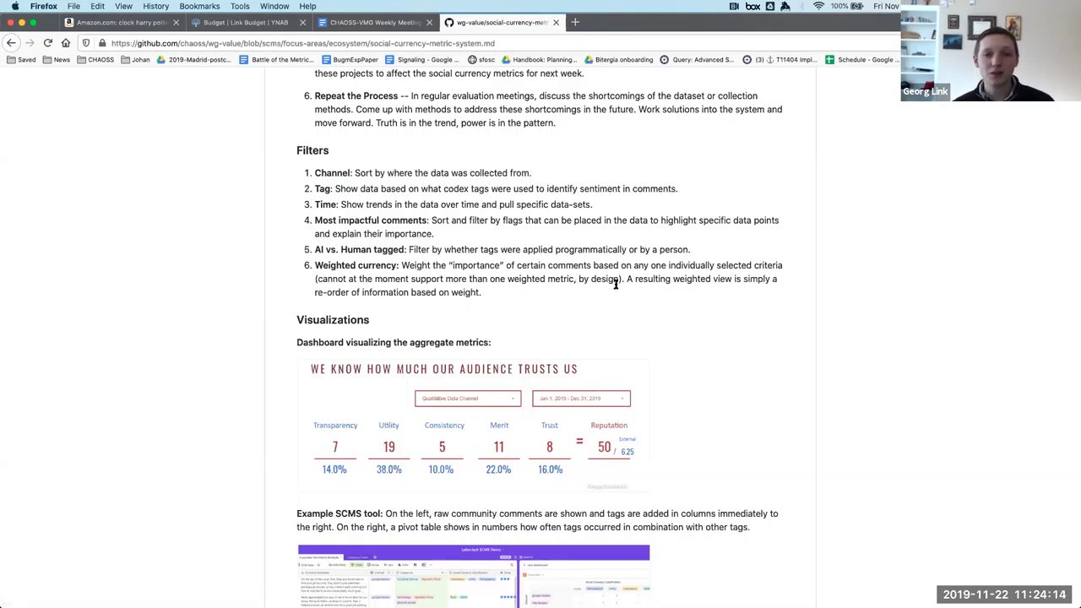
pyautogui.moveTo(621, 279); pyautogui.dragTo(290, 284)
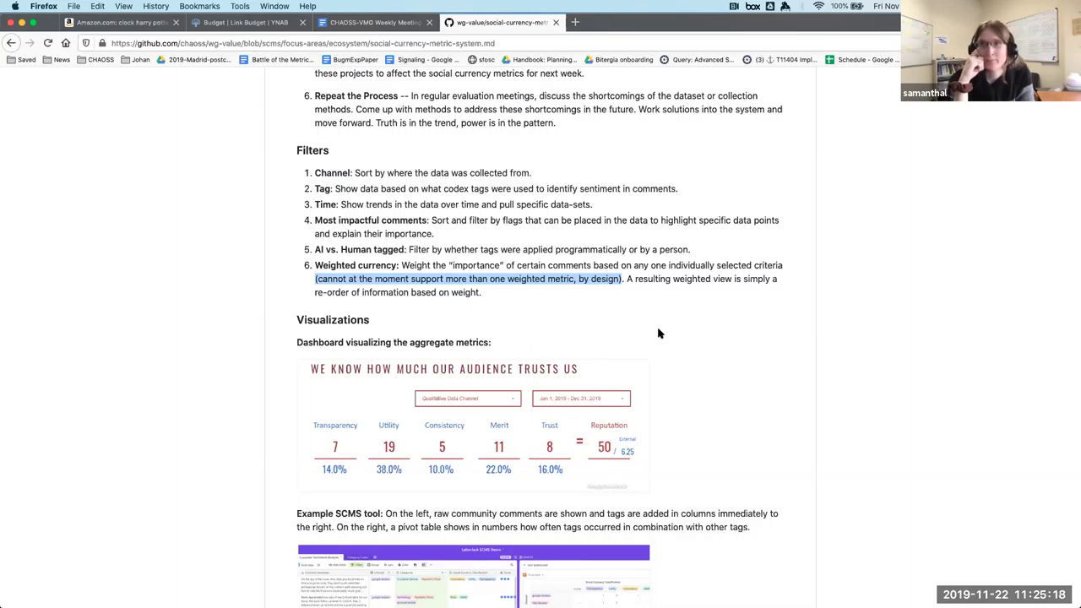
pyautogui.scroll(-1, 657, 321)
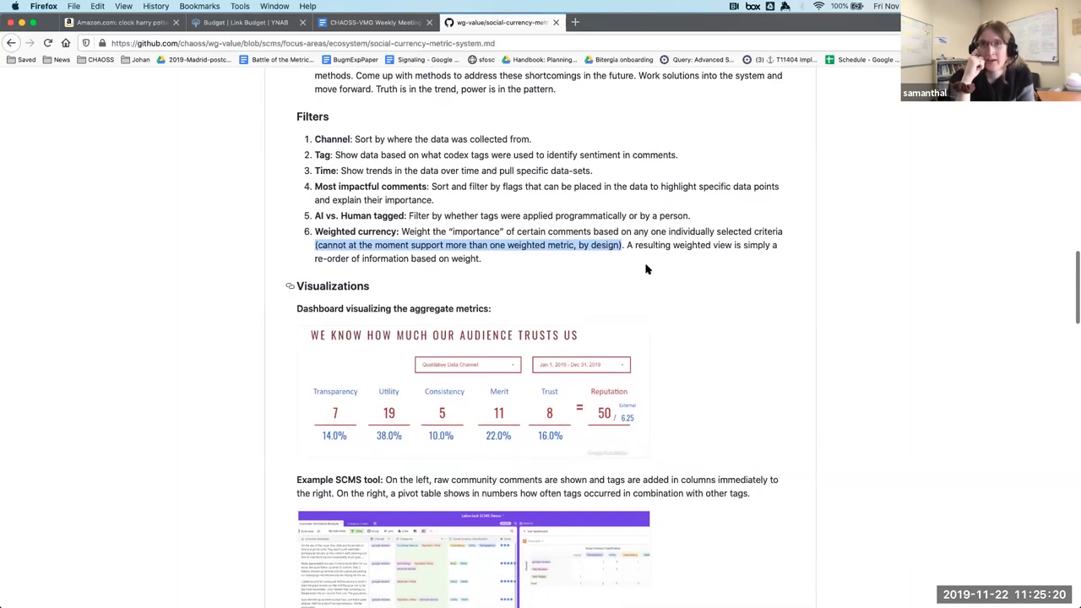
pyautogui.moveTo(633, 246); pyautogui.dragTo(666, 246)
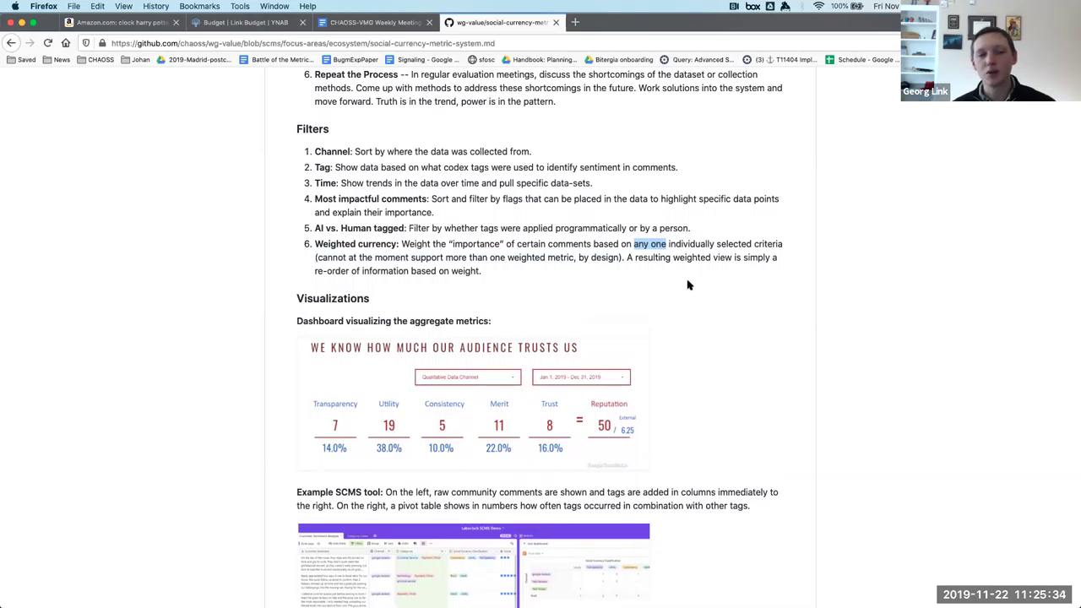
pyautogui.scroll(10, 688, 285)
# Delete the '(cannot at the moment support…)' note from line 54's Weighted currency filter and commit to scms.
pyautogui.scroll(5, 688, 285)
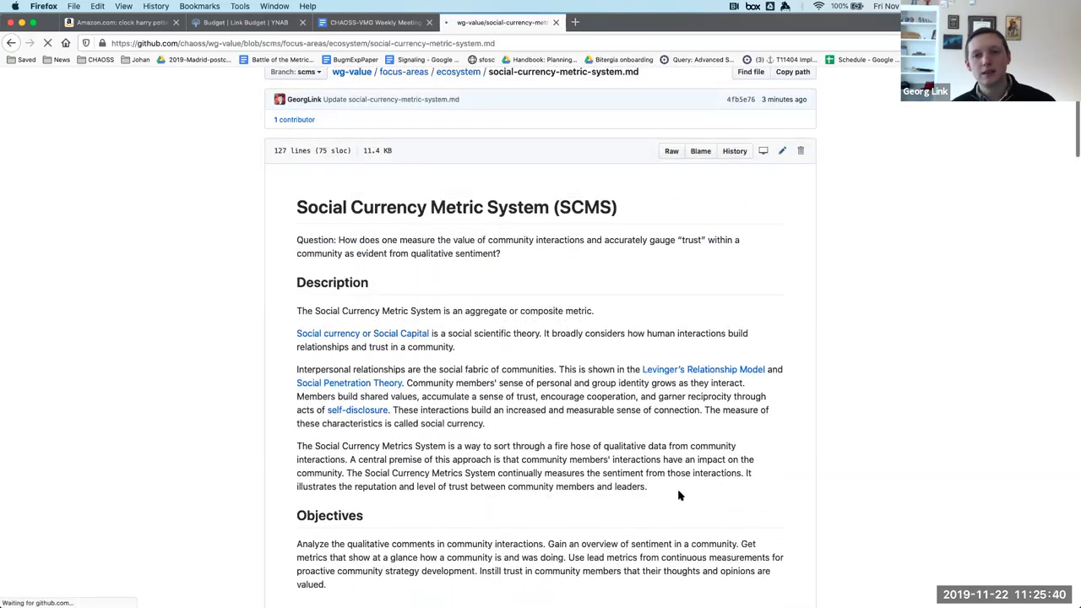
pyautogui.scroll(-10, 679, 489)
pyautogui.scroll(-4, 668, 476)
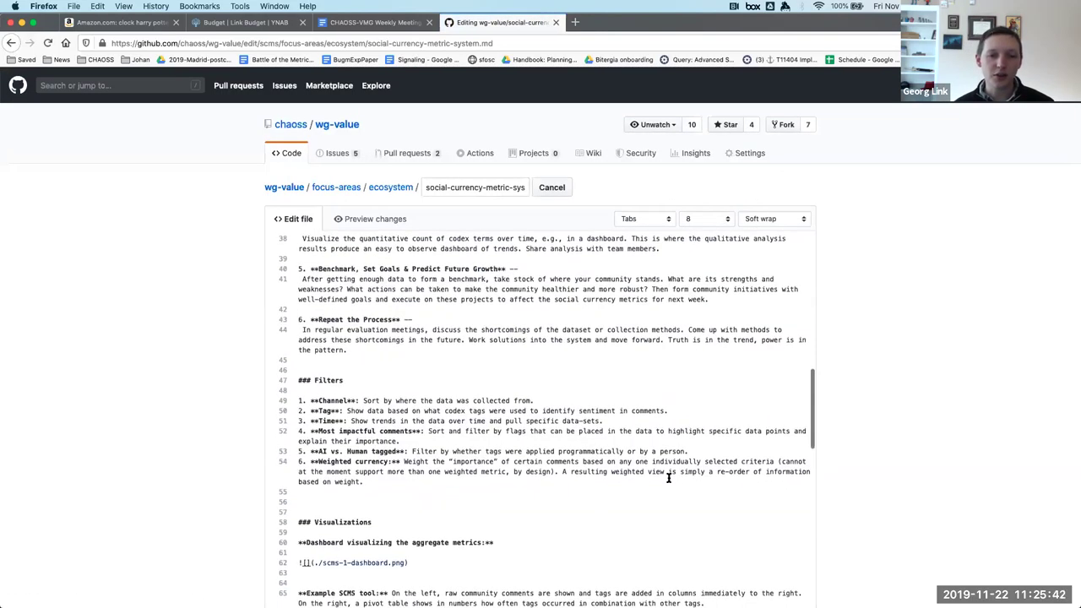
pyautogui.scroll(1, 468, 351)
pyautogui.scroll(-3, 498, 351)
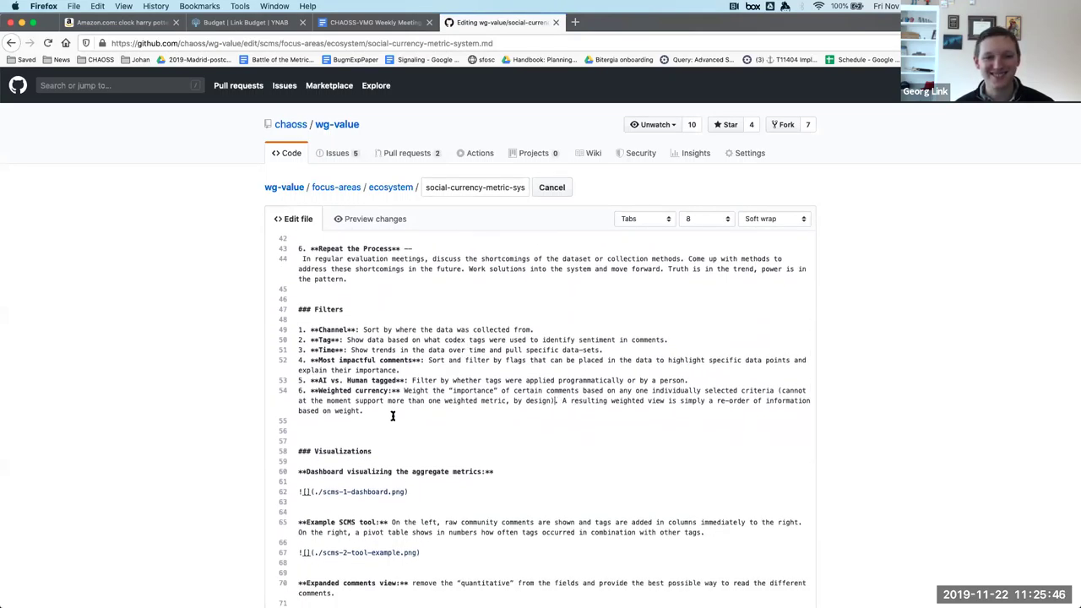
pyautogui.keyDown('shift'); pyautogui.click(776, 390); pyautogui.keyUp('shift')
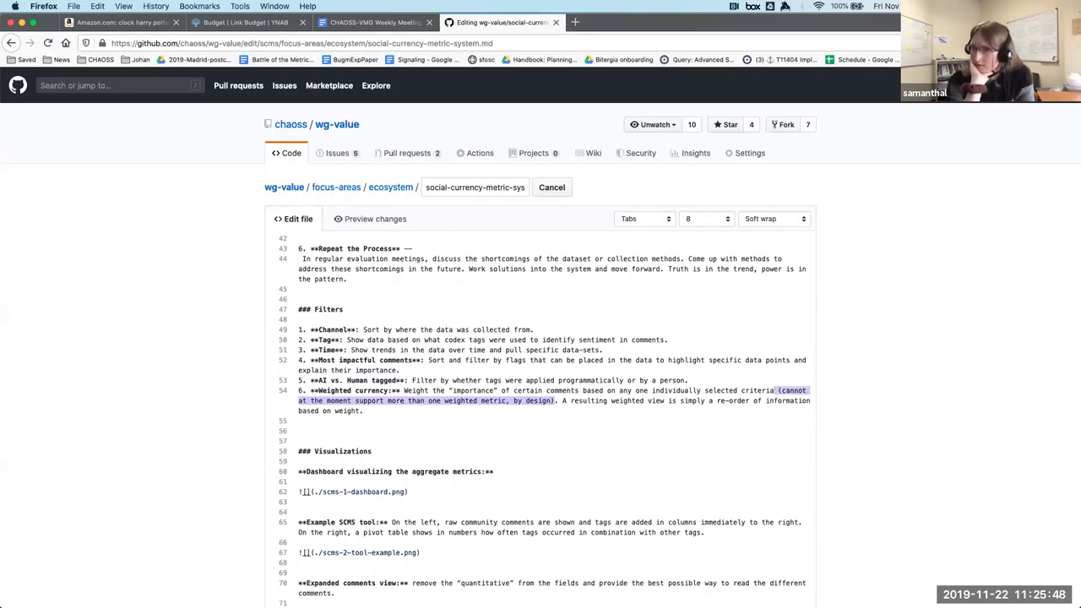
pyautogui.press('BackSpace')
pyautogui.scroll(-20, 608, 478)
pyautogui.scroll(-5, 609, 480)
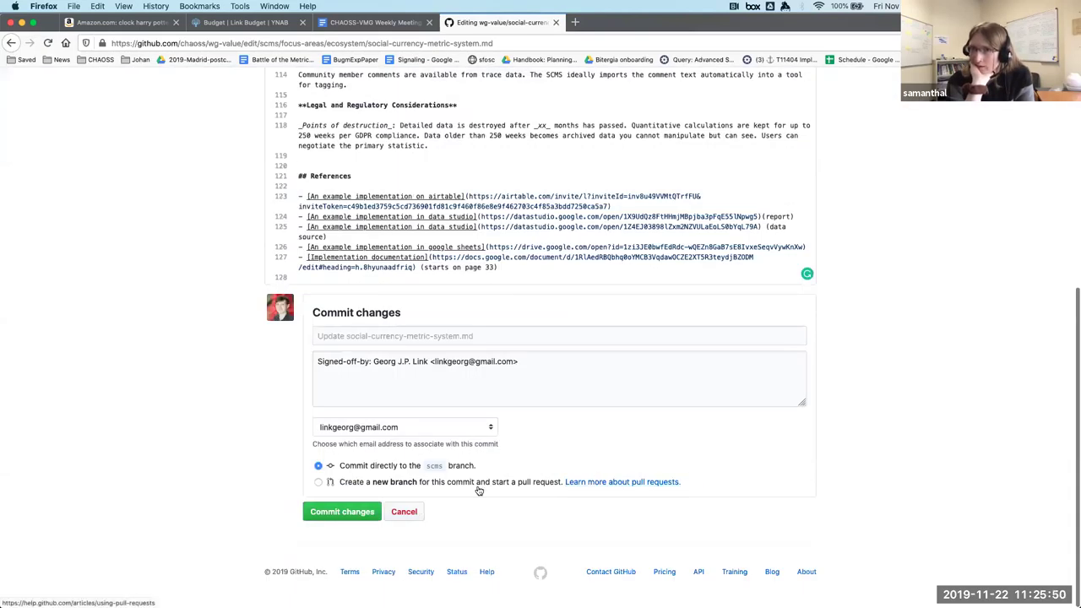
pyautogui.click(341, 513)
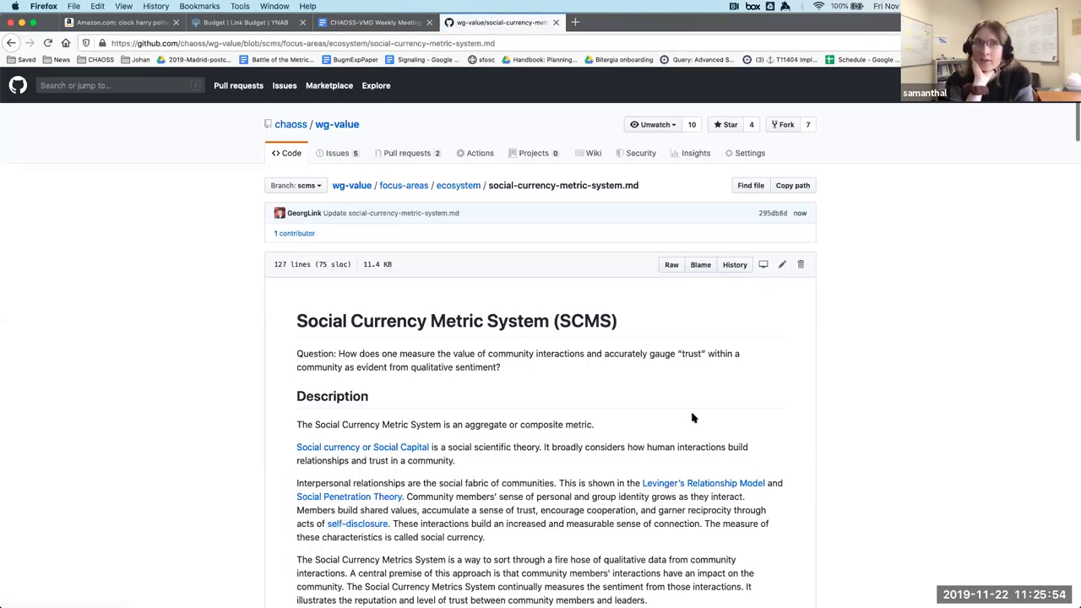
pyautogui.scroll(-15, 692, 415)
pyautogui.scroll(-10, 693, 415)
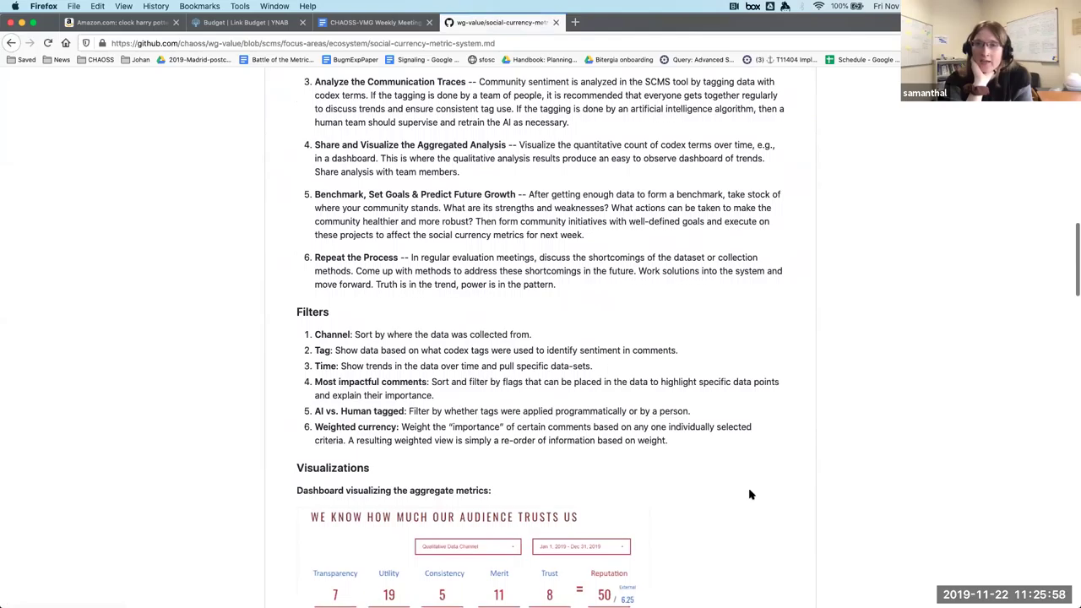
pyautogui.scroll(-5, 750, 494)
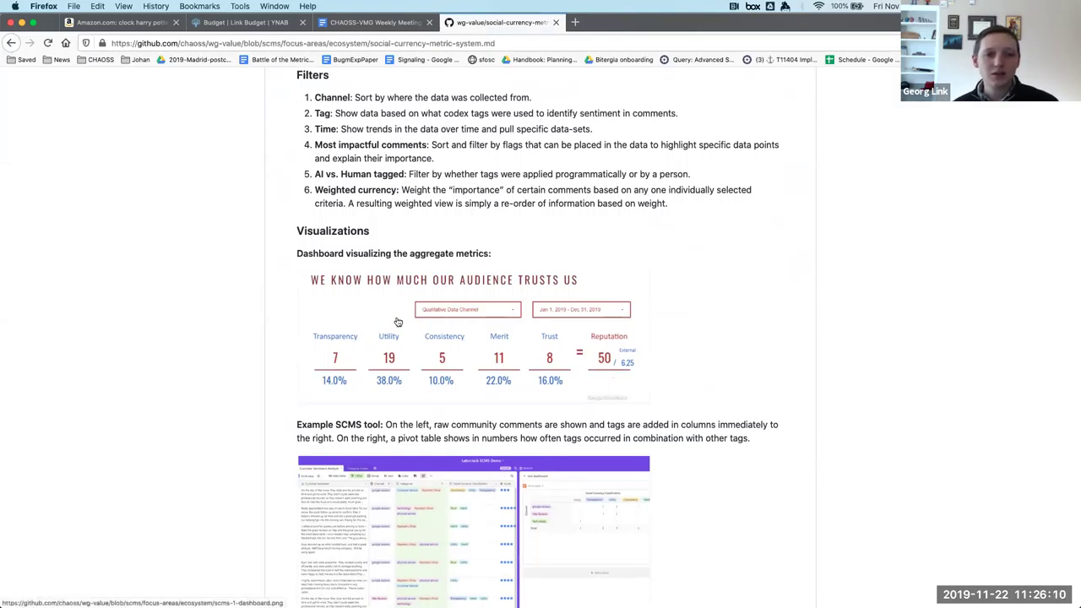
pyautogui.scroll(-1, 723, 354)
pyautogui.scroll(-5, 723, 355)
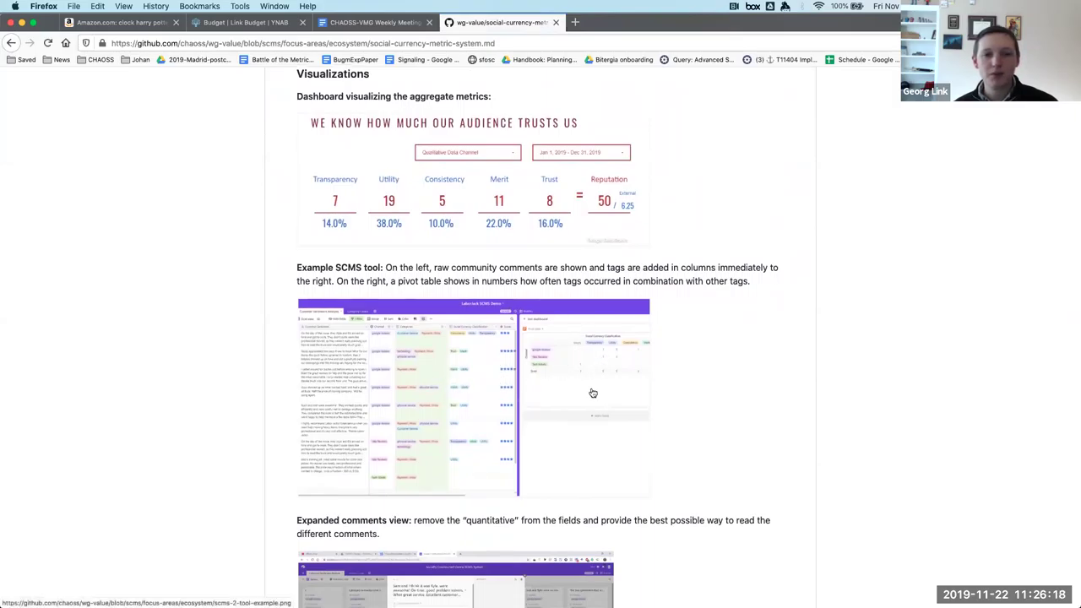
pyautogui.scroll(-8, 593, 392)
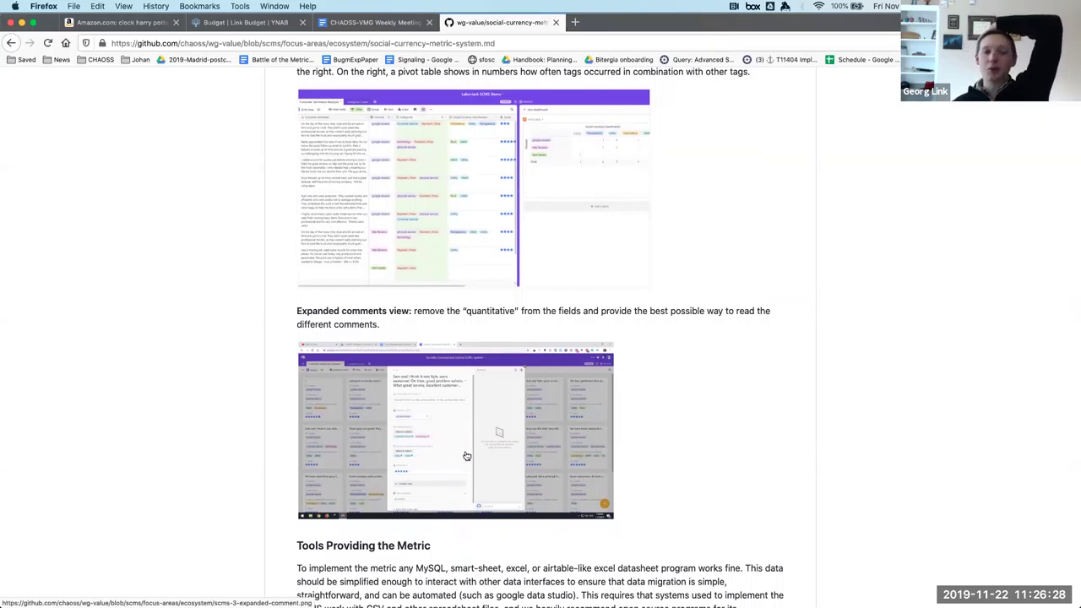
pyautogui.scroll(-10, 465, 456)
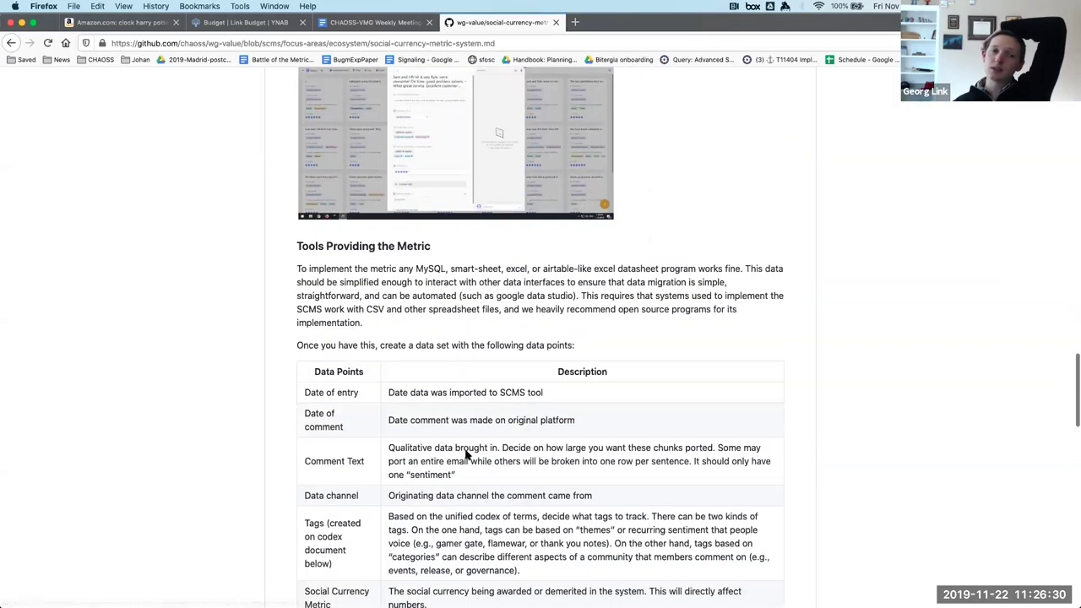
pyautogui.scroll(-1, 465, 454)
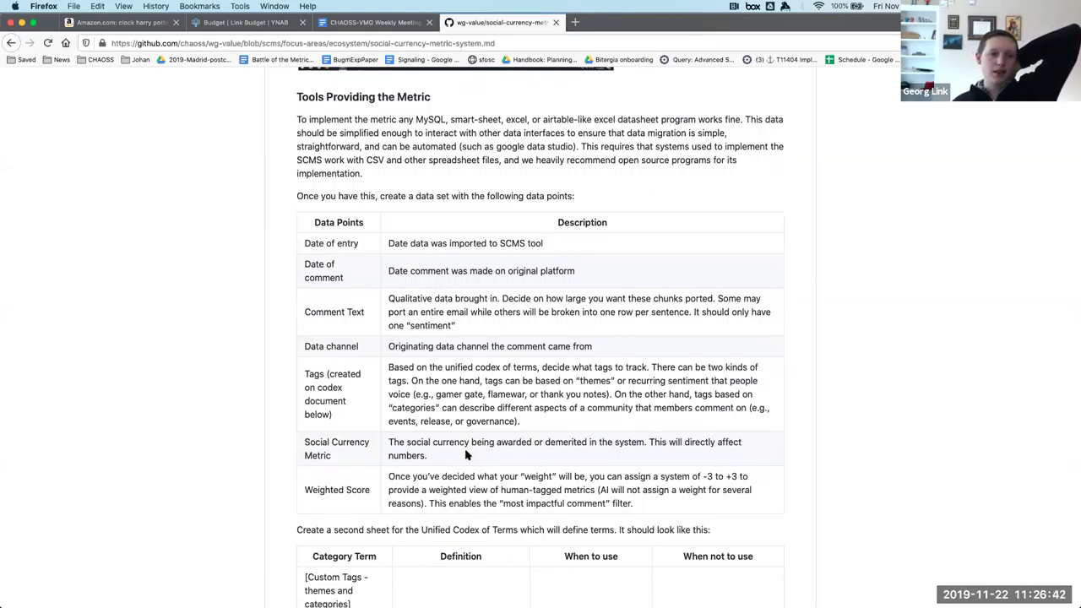
pyautogui.scroll(-10, 466, 455)
pyautogui.scroll(-12, 465, 453)
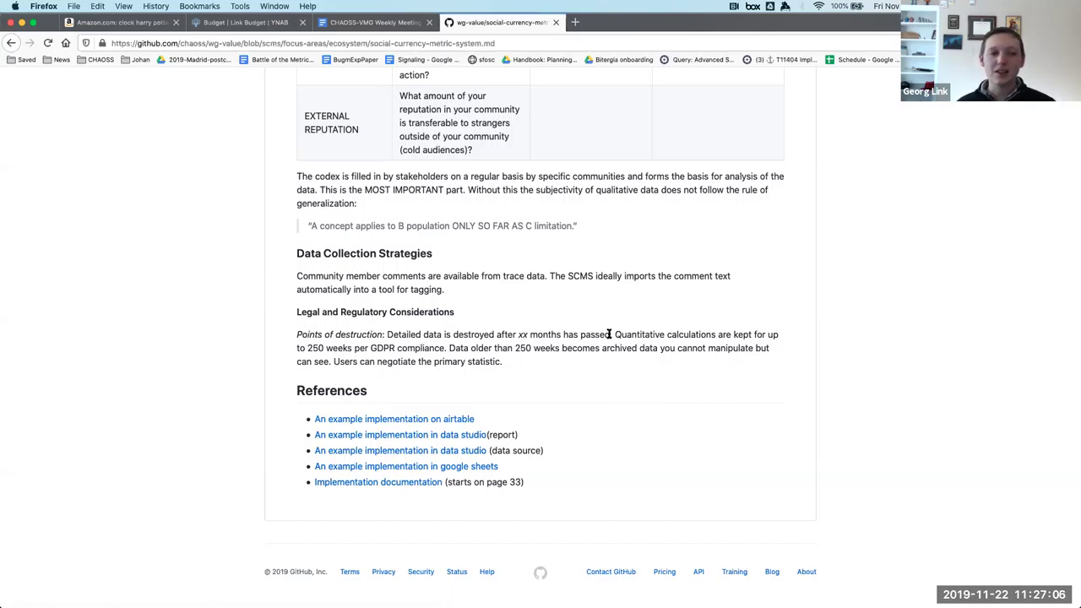
pyautogui.scroll(2, 607, 336)
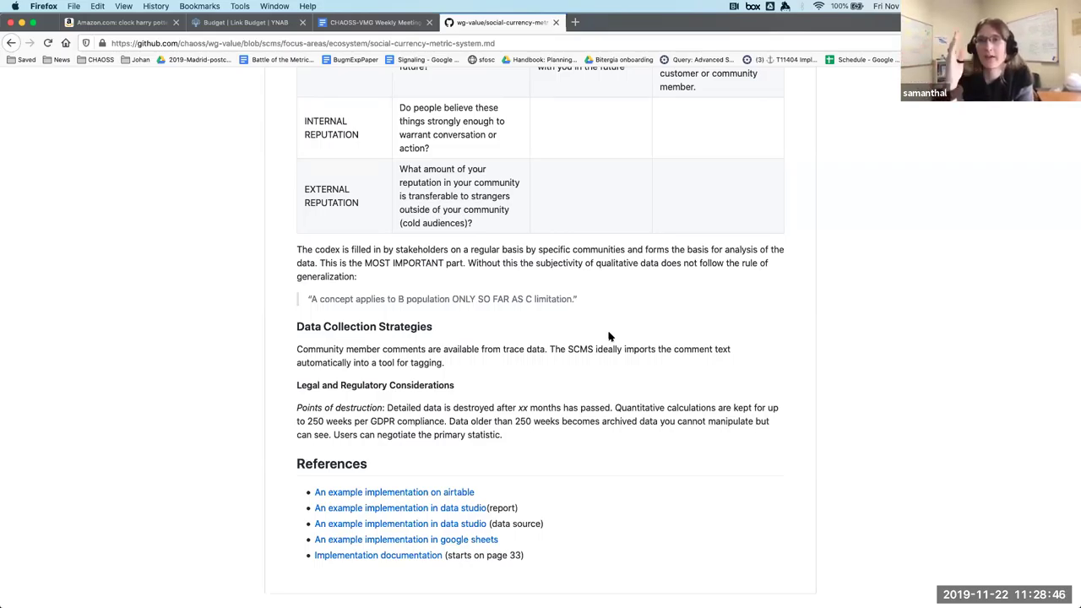
# Open social-currency-metric-system.md in the editor and scroll to the Data Collection Strategies paragraph near line 114.
pyautogui.scroll(15, 609, 336)
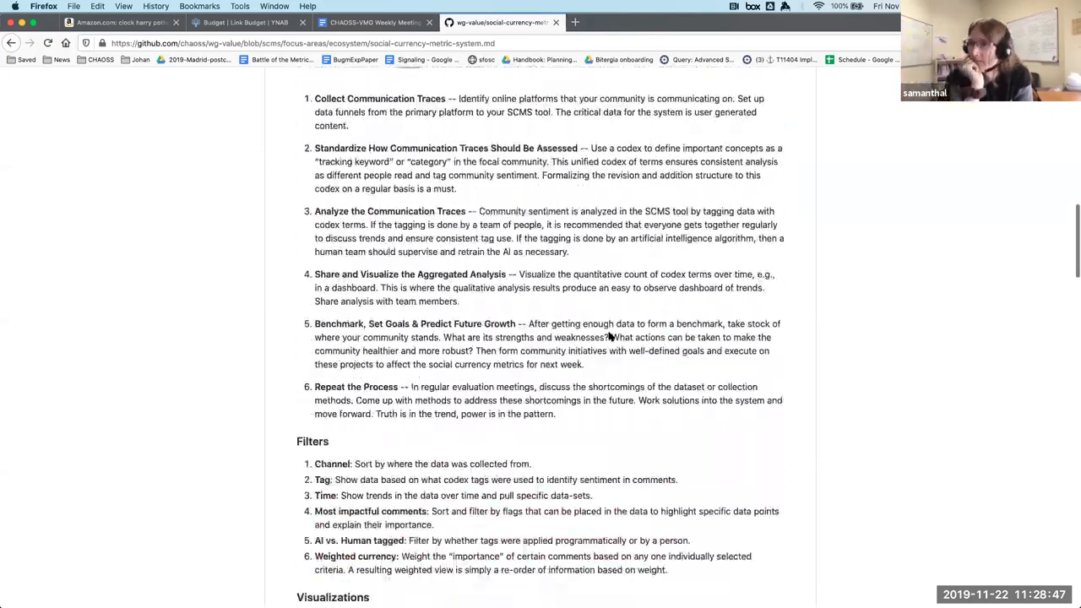
pyautogui.scroll(5, 609, 336)
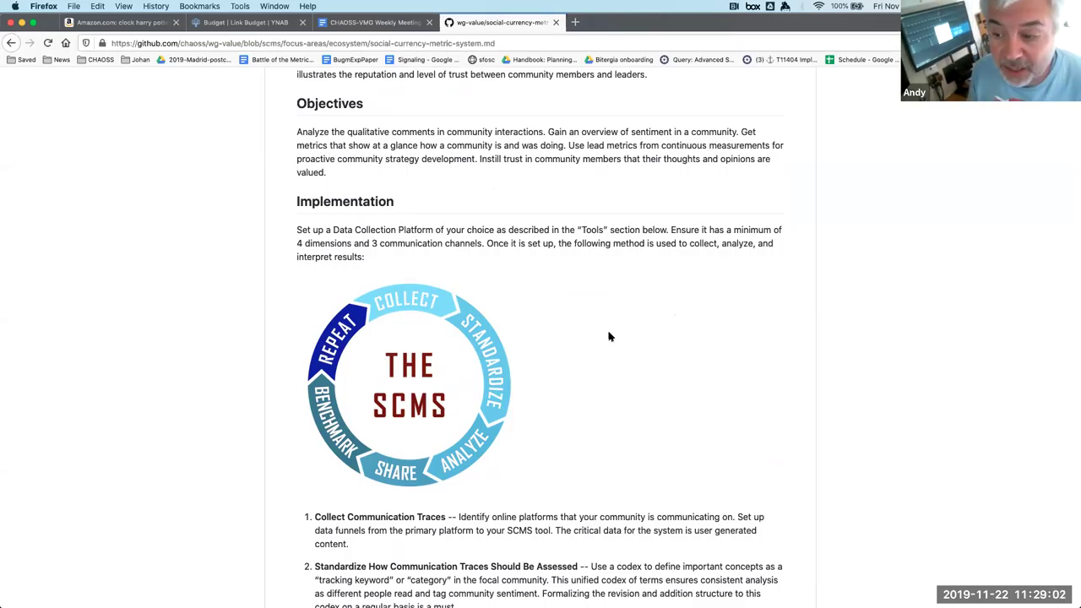
pyautogui.scroll(10, 608, 337)
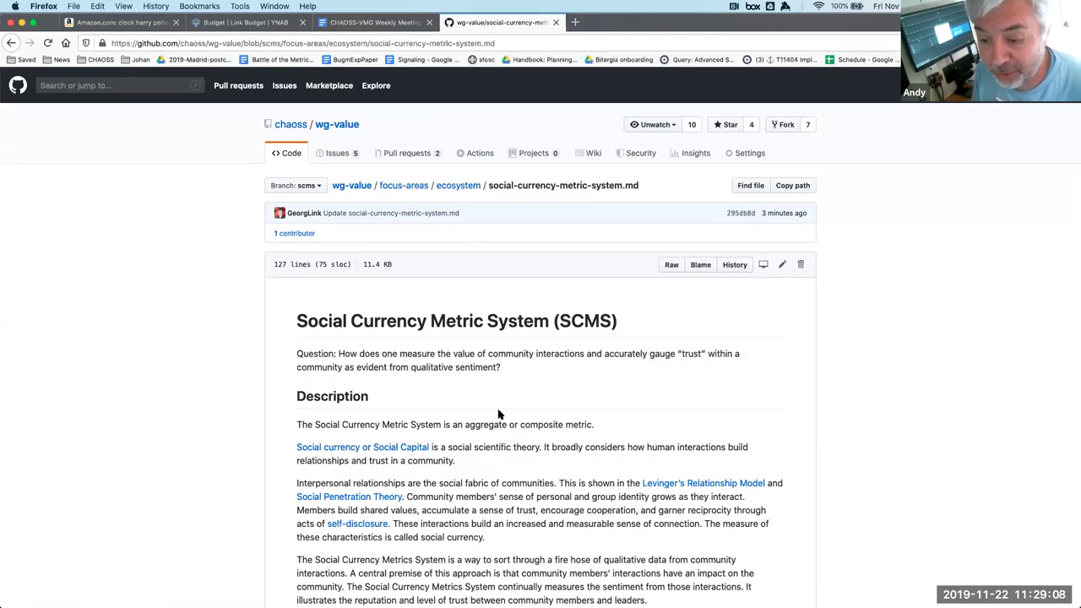
pyautogui.scroll(-15, 498, 414)
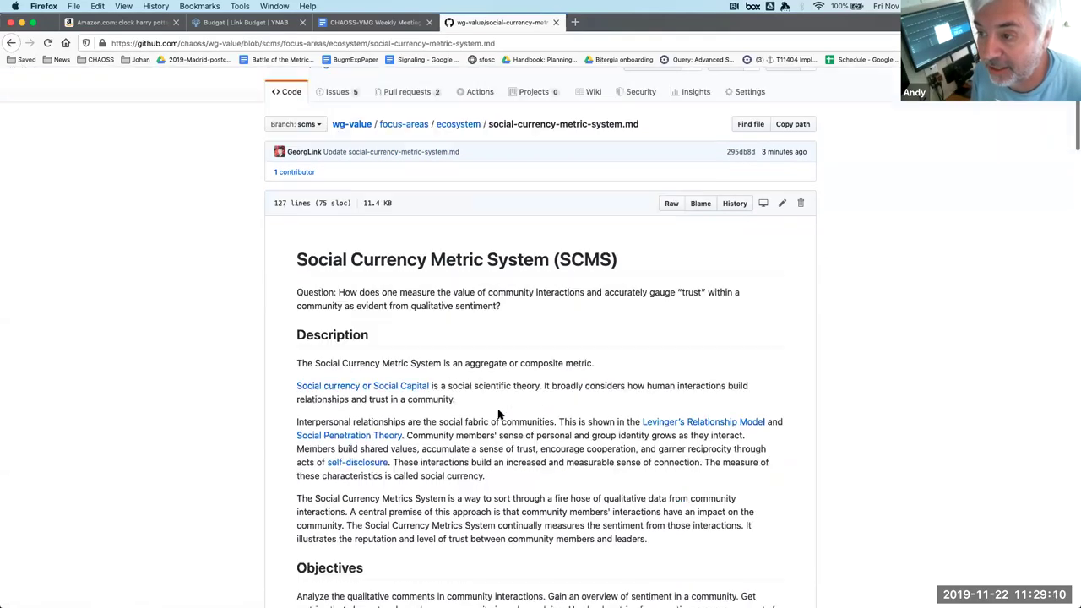
pyautogui.scroll(-15, 498, 413)
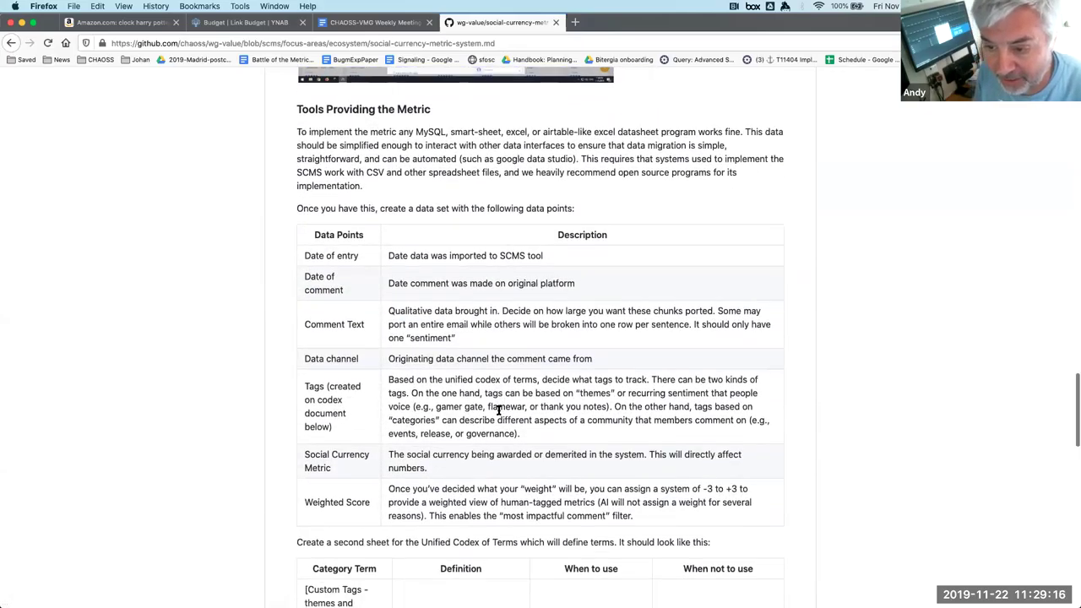
pyautogui.scroll(-4, 498, 409)
pyautogui.scroll(-17, 498, 412)
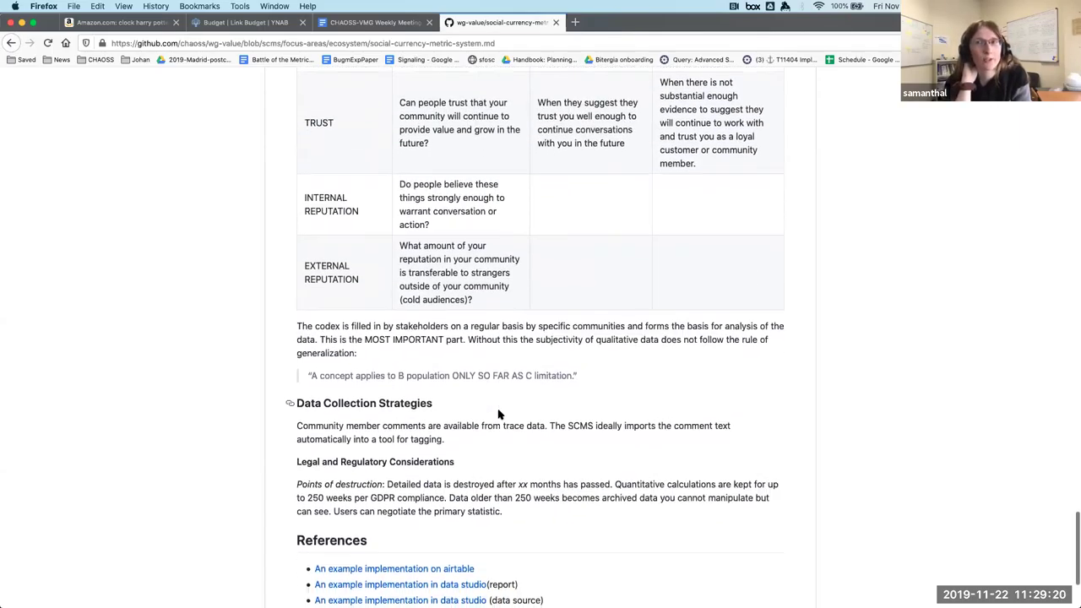
pyautogui.scroll(12, 498, 414)
pyautogui.scroll(20, 499, 414)
pyautogui.click(783, 265)
pyautogui.scroll(-7, 572, 447)
pyautogui.scroll(-20, 571, 448)
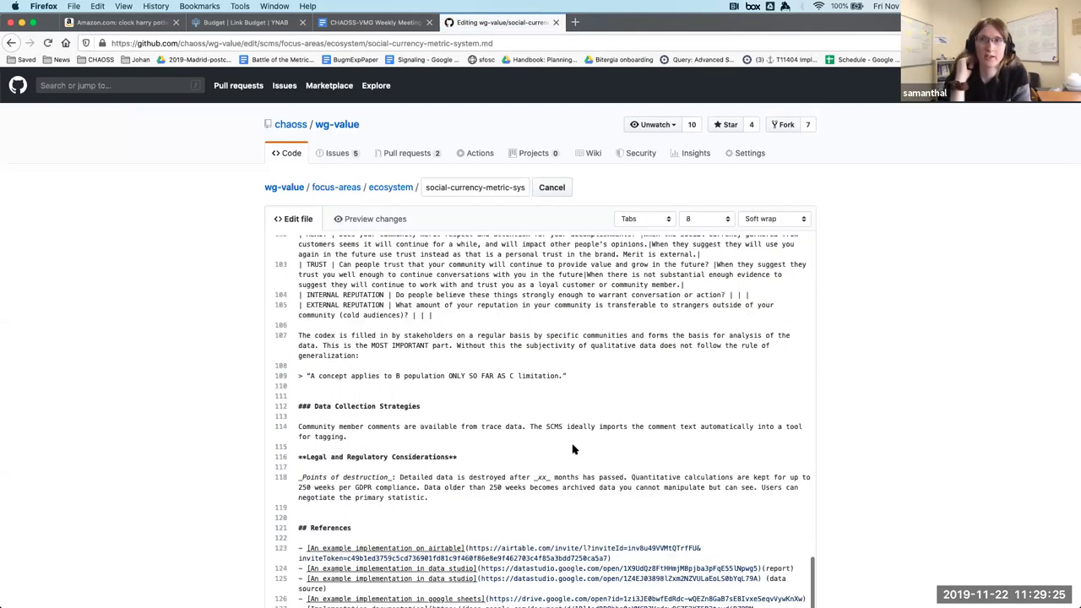
# On a new line, type 'Trace data can be collected from a communities' collaboration platforms where members write comments', listing ticketing systems and code review comments.
pyautogui.click(469, 439)
pyautogui.press('Return')
pyautogui.press('Return')
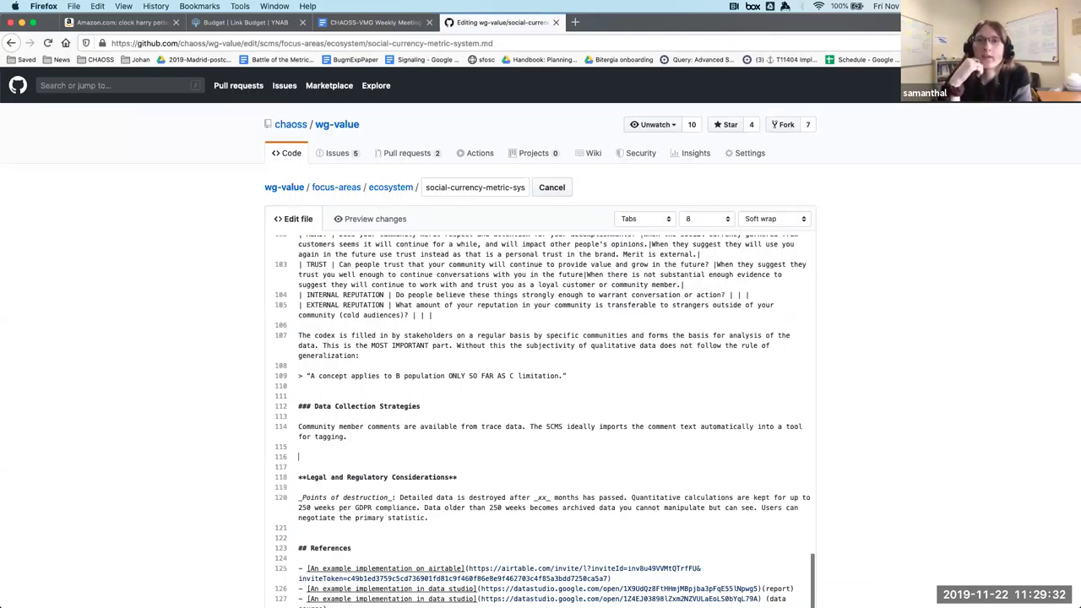
pyautogui.write('Trace data')
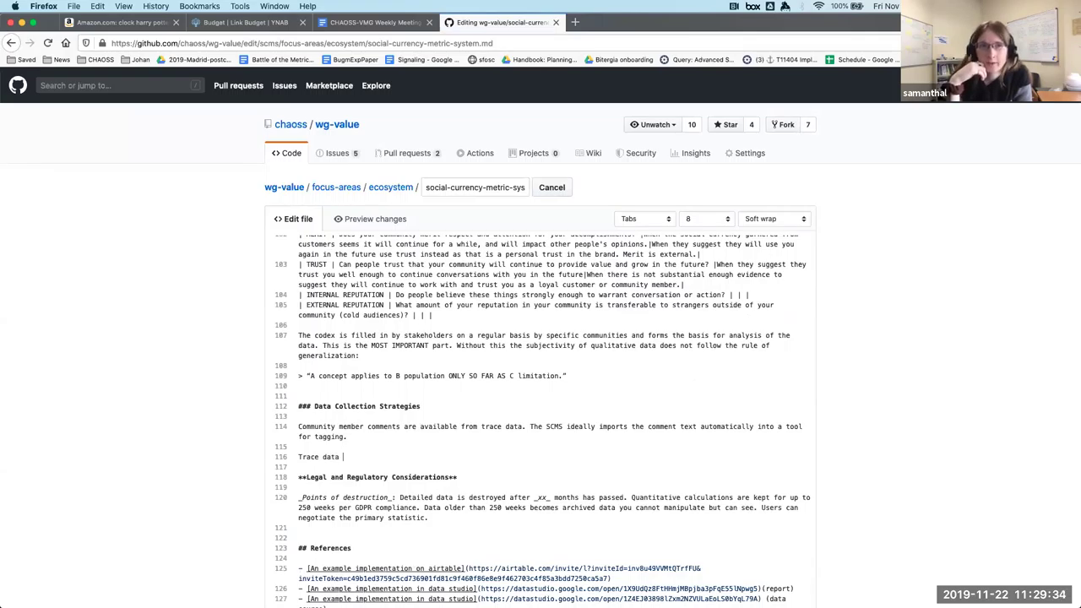
pyautogui.write(' can be collect')
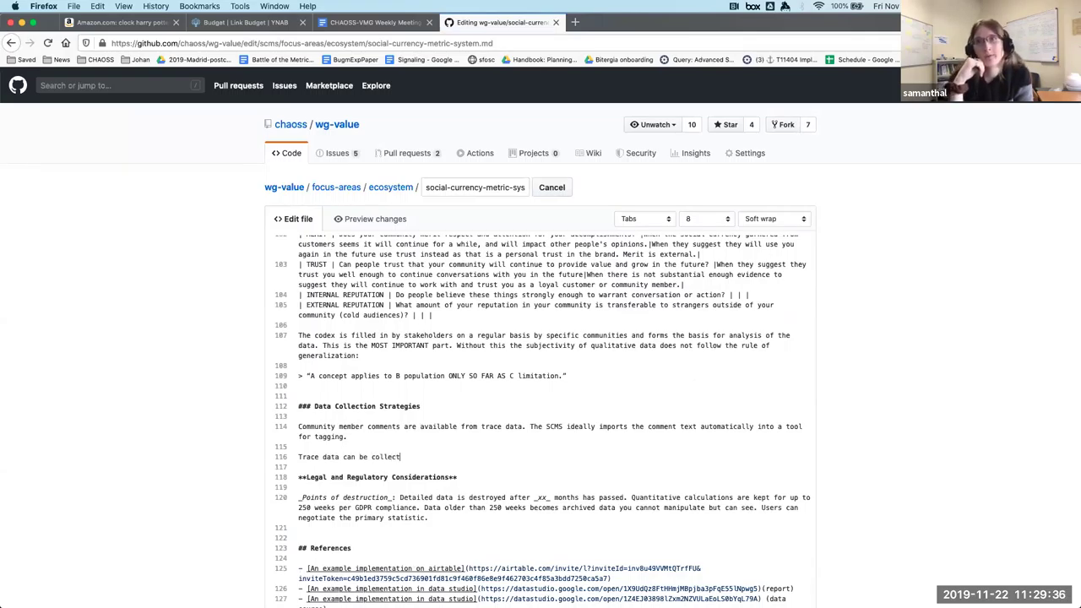
pyautogui.write('ed from ')
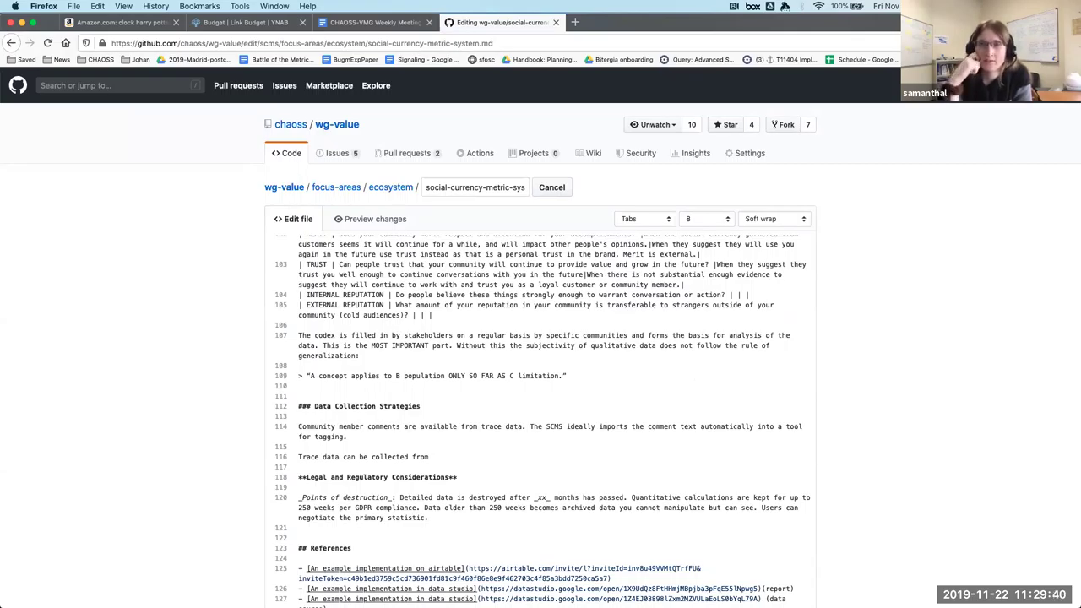
pyautogui.write("a communities' collab")
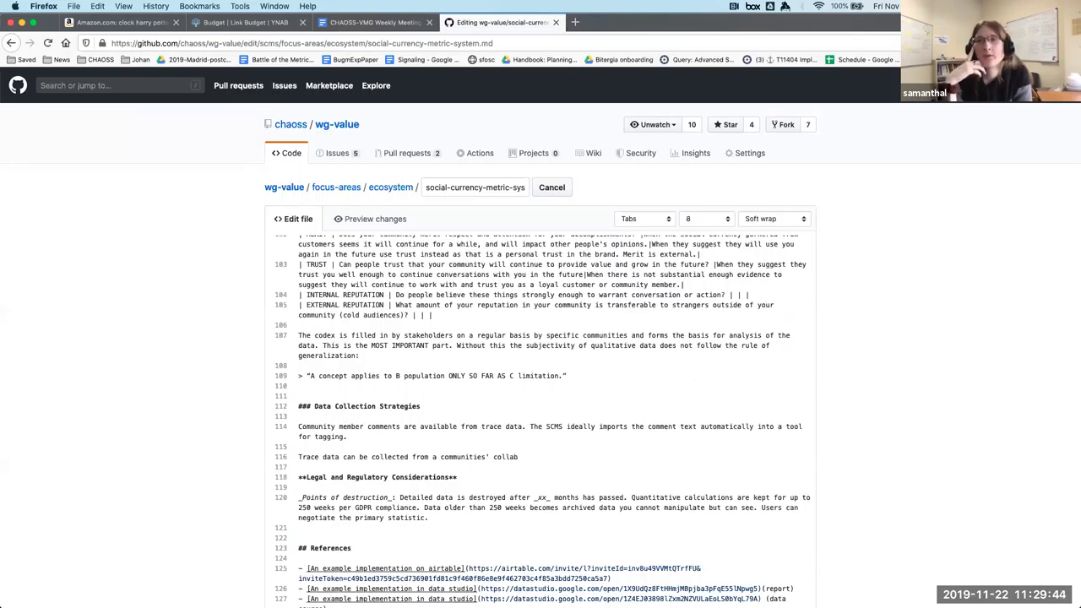
pyautogui.write('oration to')
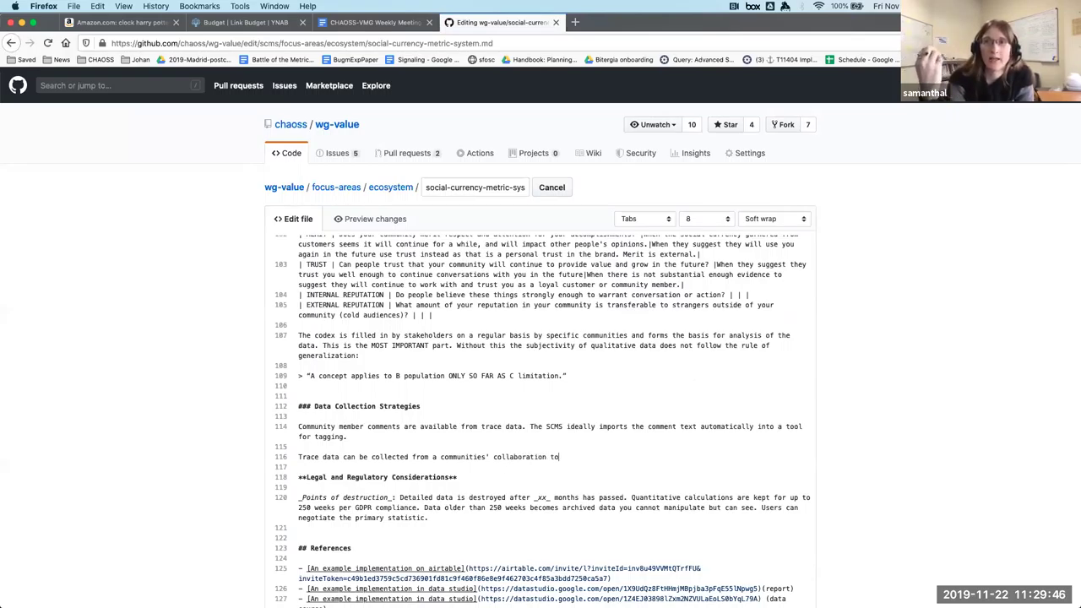
pyautogui.press('BackSpace')
pyautogui.press('BackSpace')
pyautogui.write('platofm')
pyautogui.press('BackSpace')
pyautogui.press('BackSpace')
pyautogui.press('BackSpace')
pyautogui.write('forms where members ')
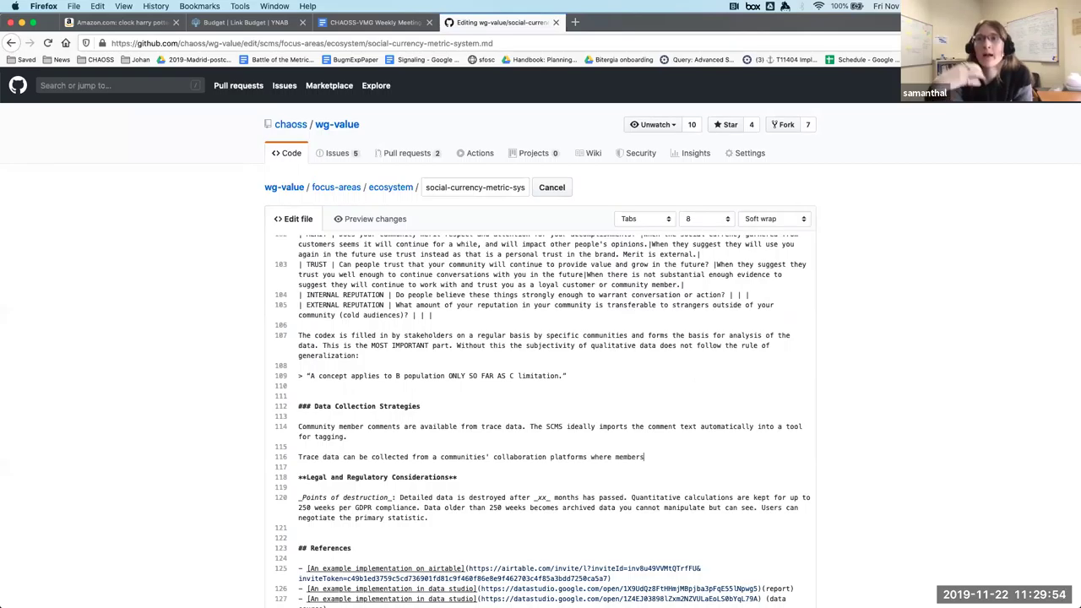
pyautogui.write('write')
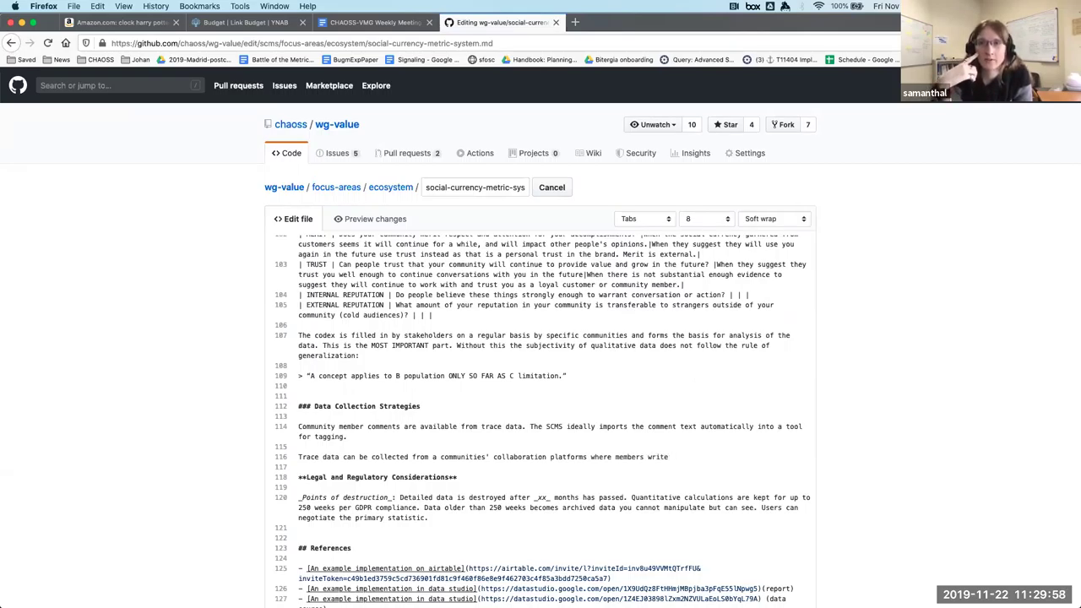
pyautogui.write(' comments')
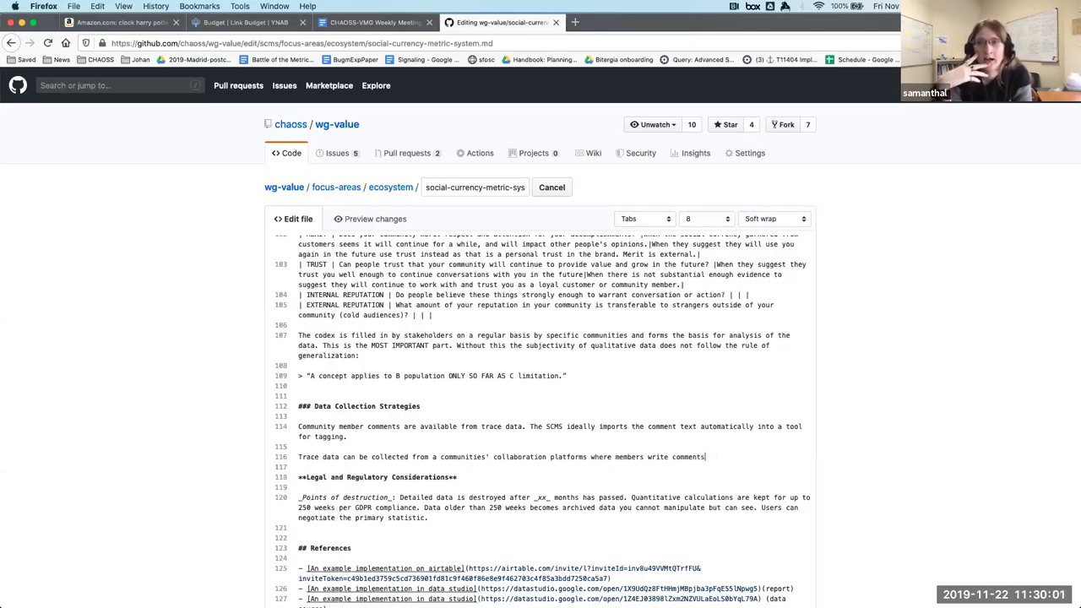
pyautogui.write('. including ')
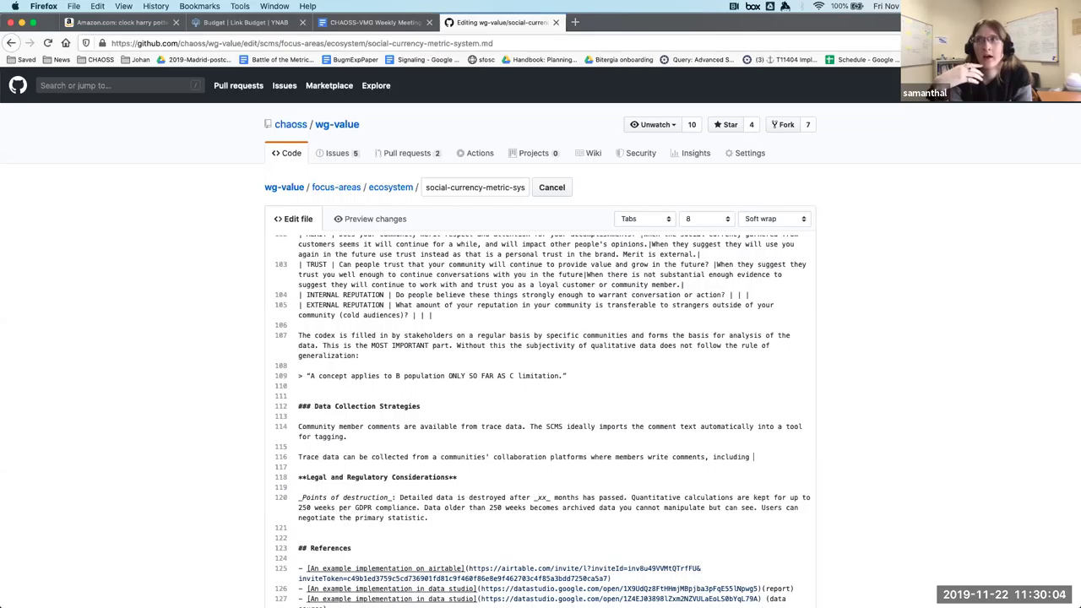
pyautogui.write('iicketin')
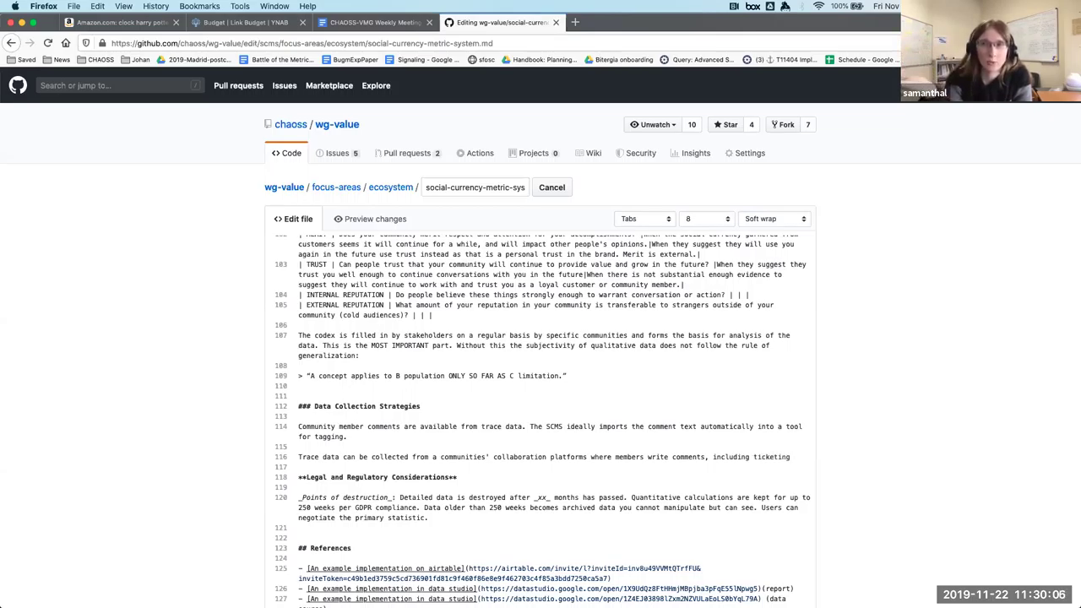
pyautogui.write('g ssyt')
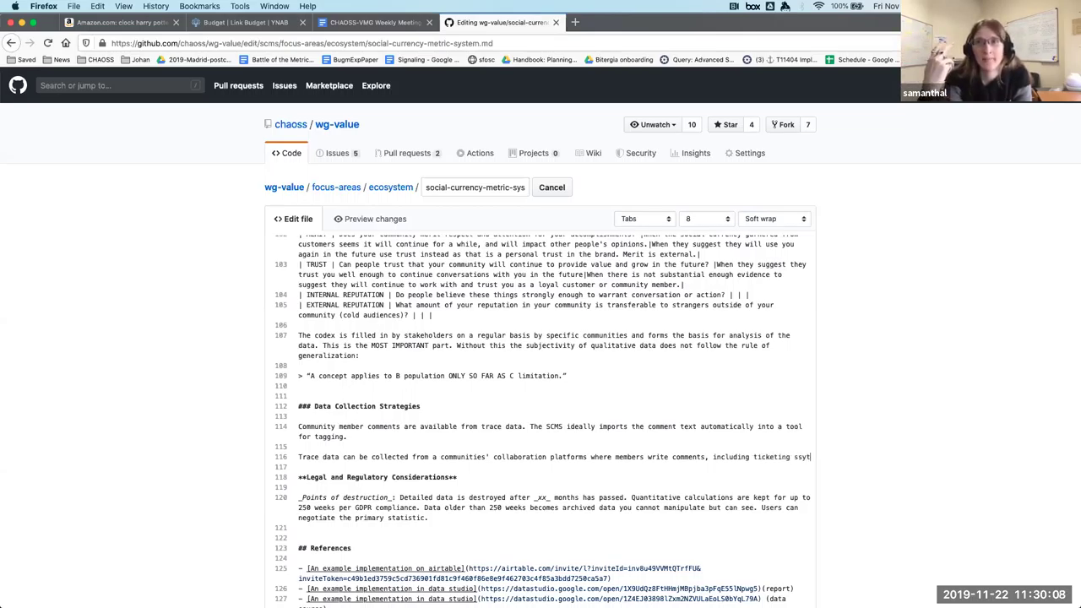
pyautogui.press('BackSpace')
pyautogui.press('BackSpace')
pyautogui.press('BackSpace')
pyautogui.write('ystems, code ')
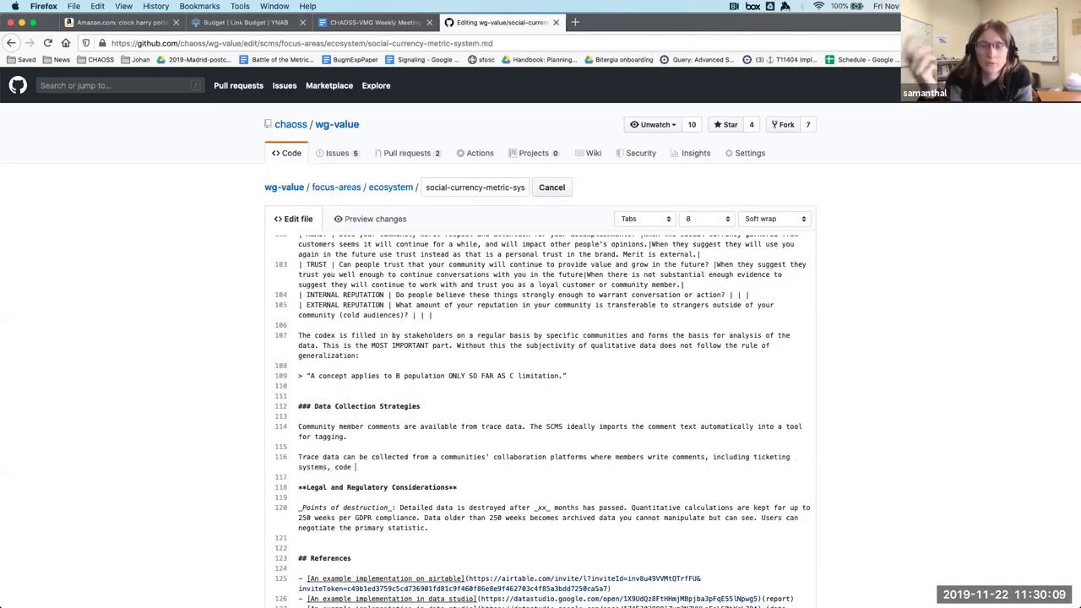
pyautogui.write('review')
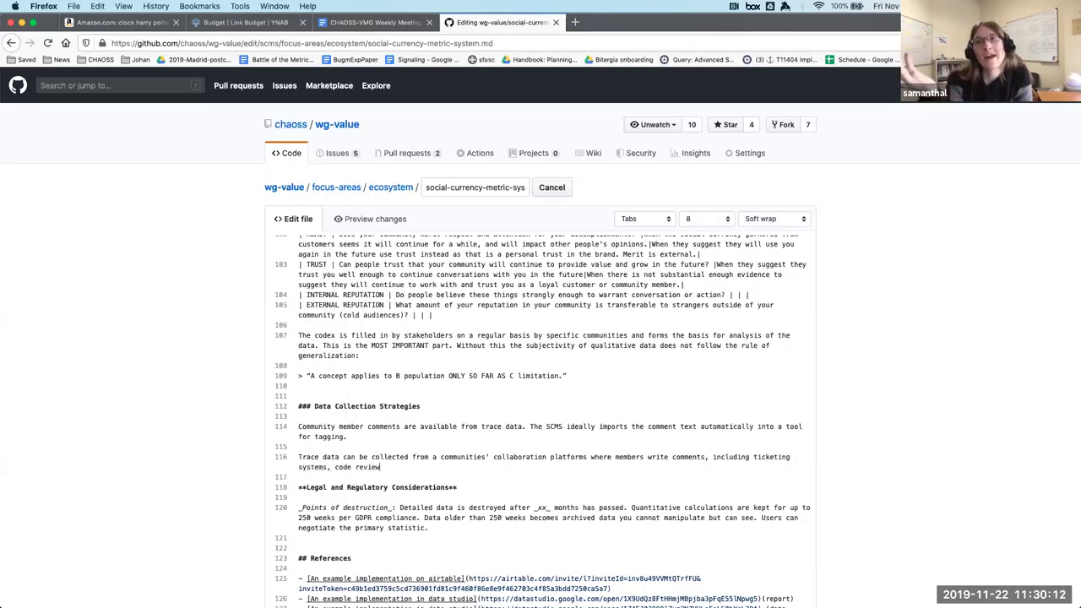
pyautogui.write(' comments, ')
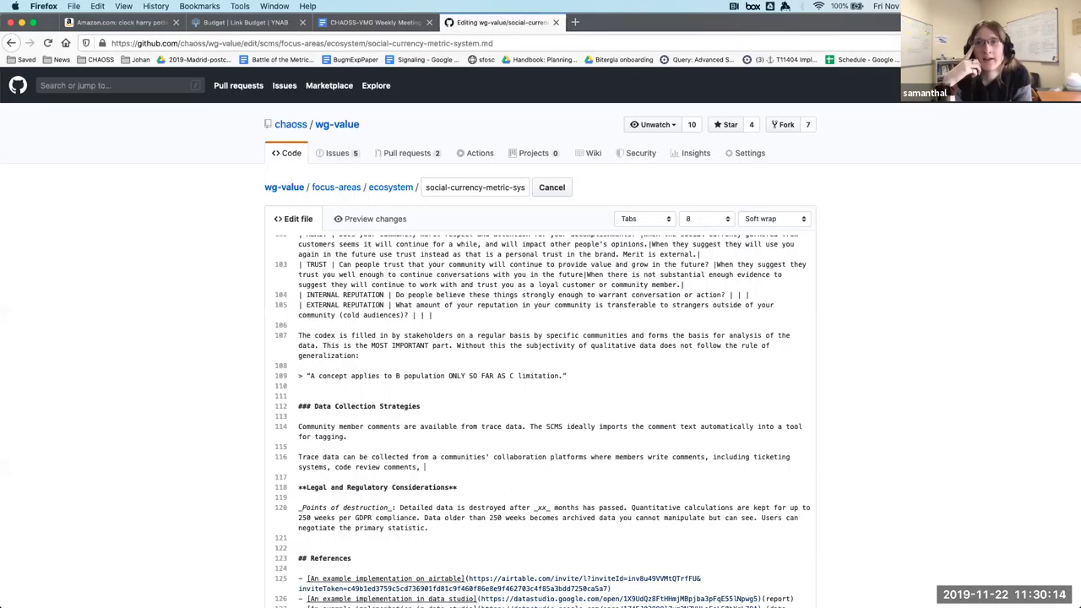
pyautogui.write('email liss')
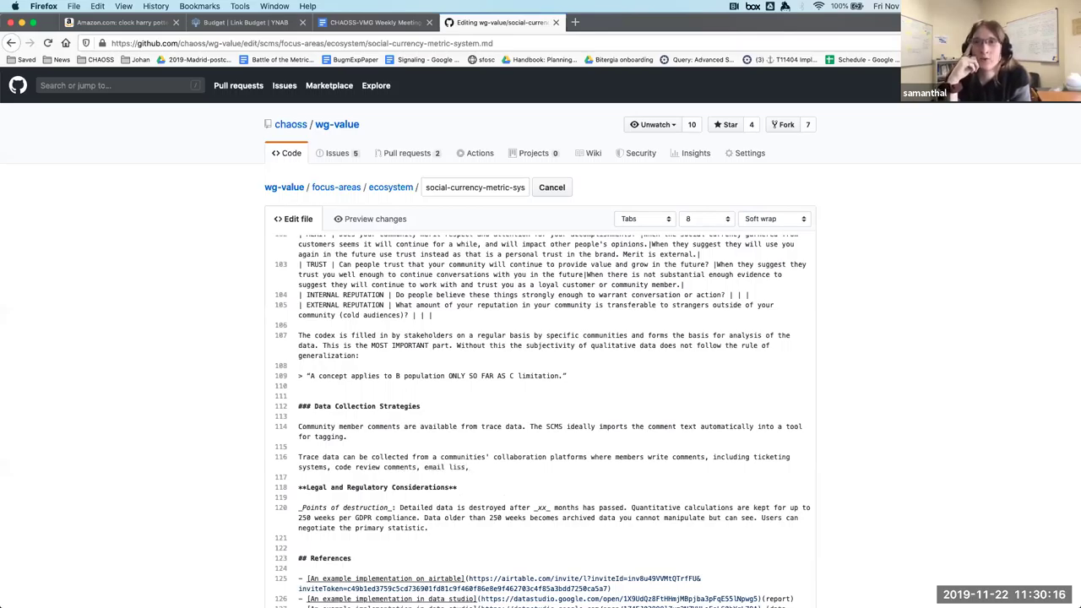
# Continue line 116 with email lists, instant messaging, social media, and fora, correcting typos along the way.
pyautogui.press('BackSpace')
pyautogui.write('ts, sla')
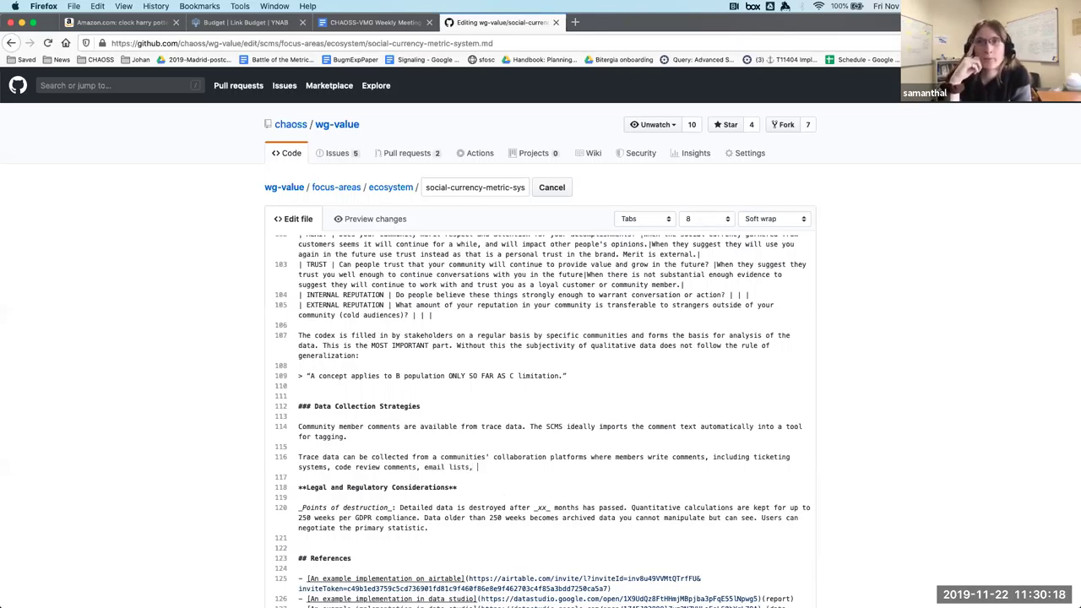
pyautogui.write('ck c')
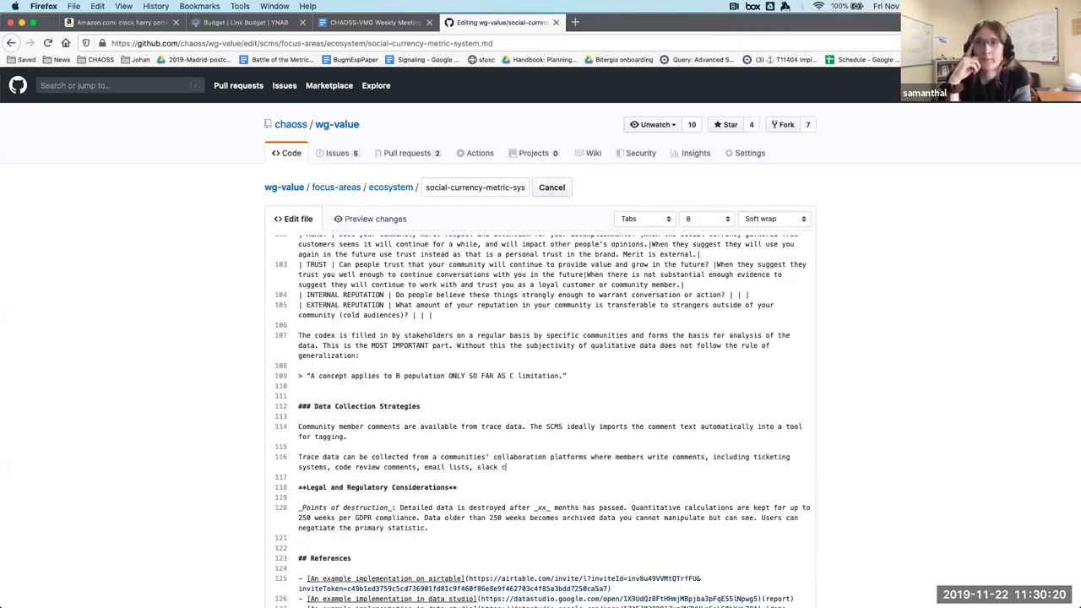
pyautogui.press('BackSpace')
pyautogui.press('BackSpace')
pyautogui.press('BackSpace')
pyautogui.press('BackSpace')
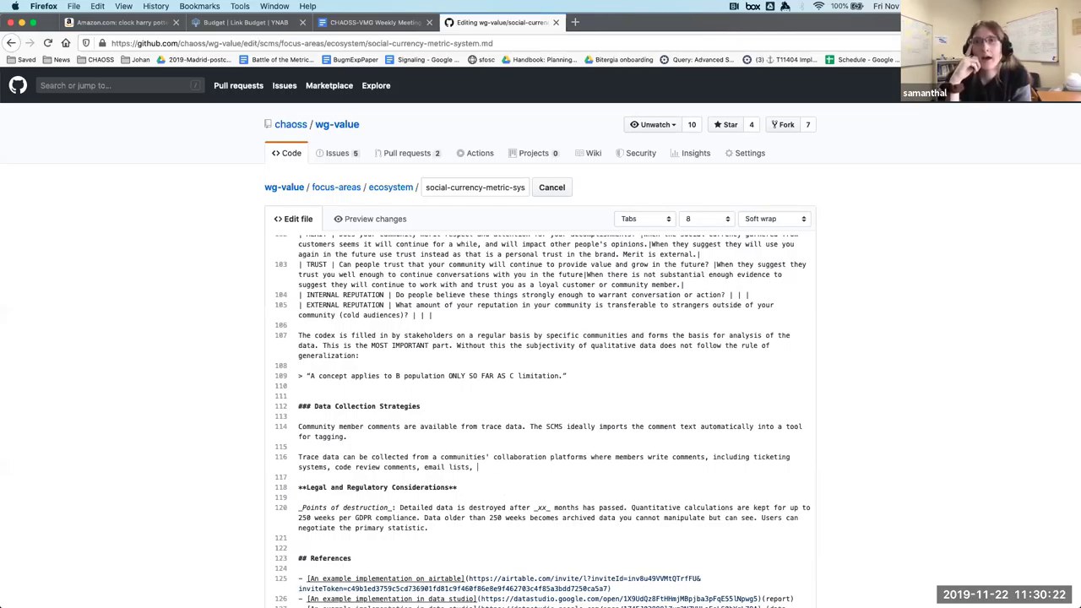
pyautogui.write('instanct mes')
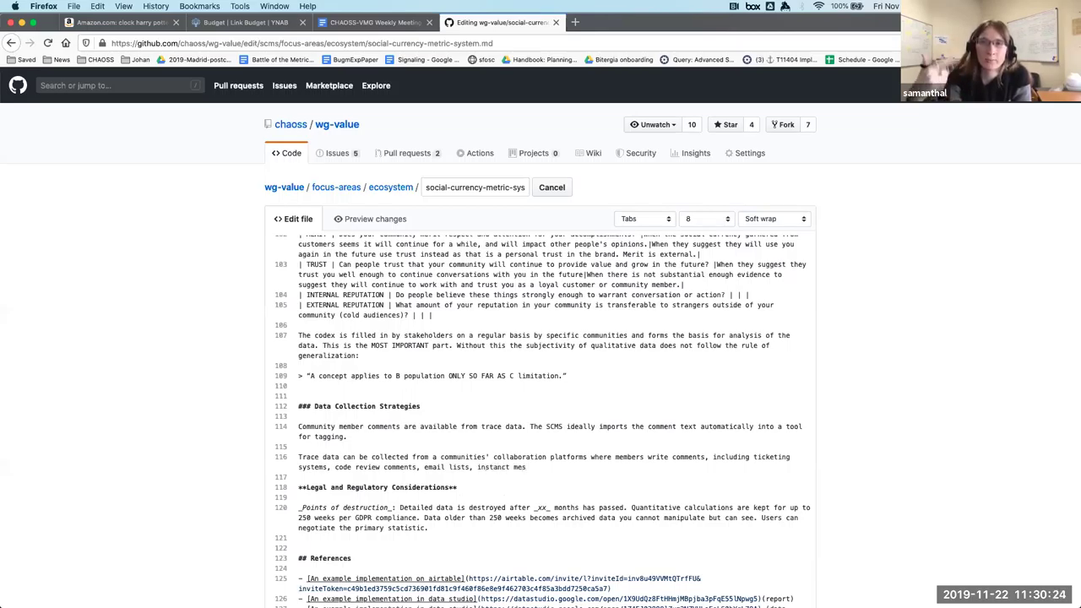
pyautogui.write('saging plat')
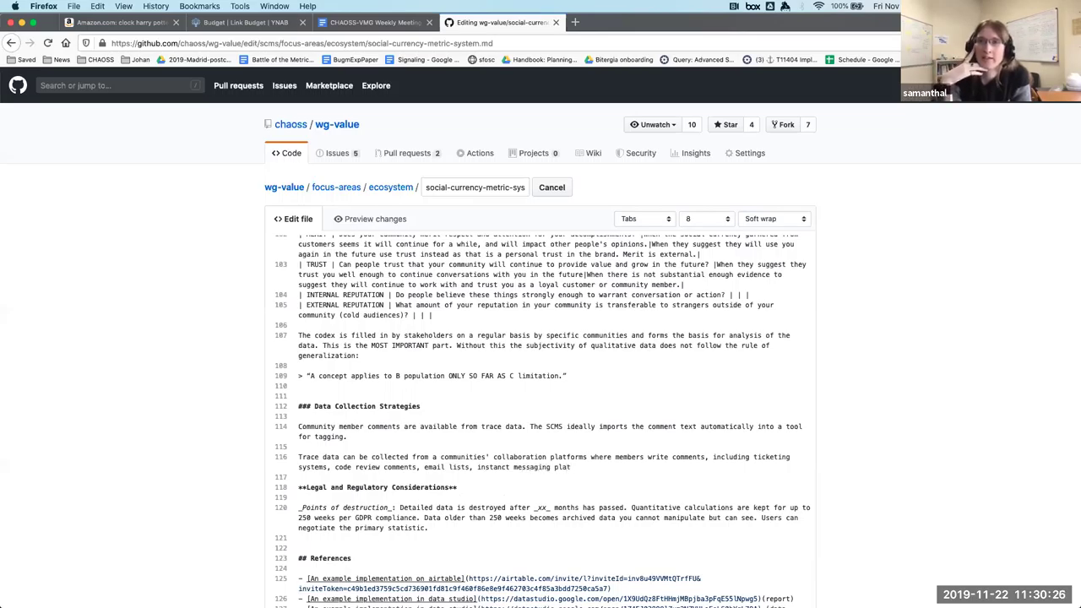
pyautogui.press('BackSpace')
pyautogui.press('BackSpace')
pyautogui.press('BackSpace')
pyautogui.press('BackSpace')
pyautogui.press('BackSpace')
pyautogui.press('BackSpace')
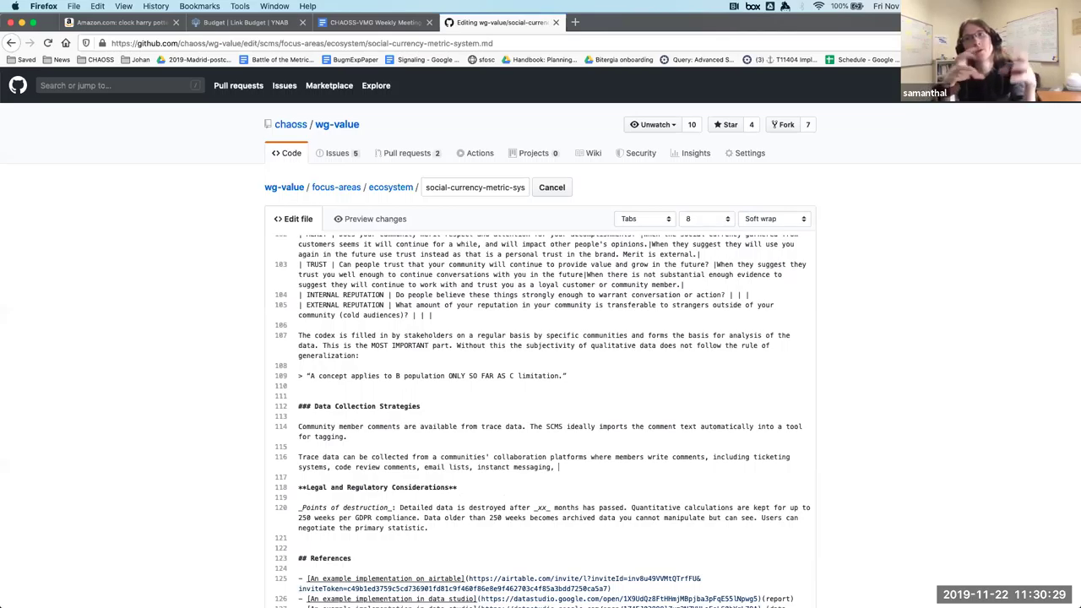
pyautogui.write(', or')
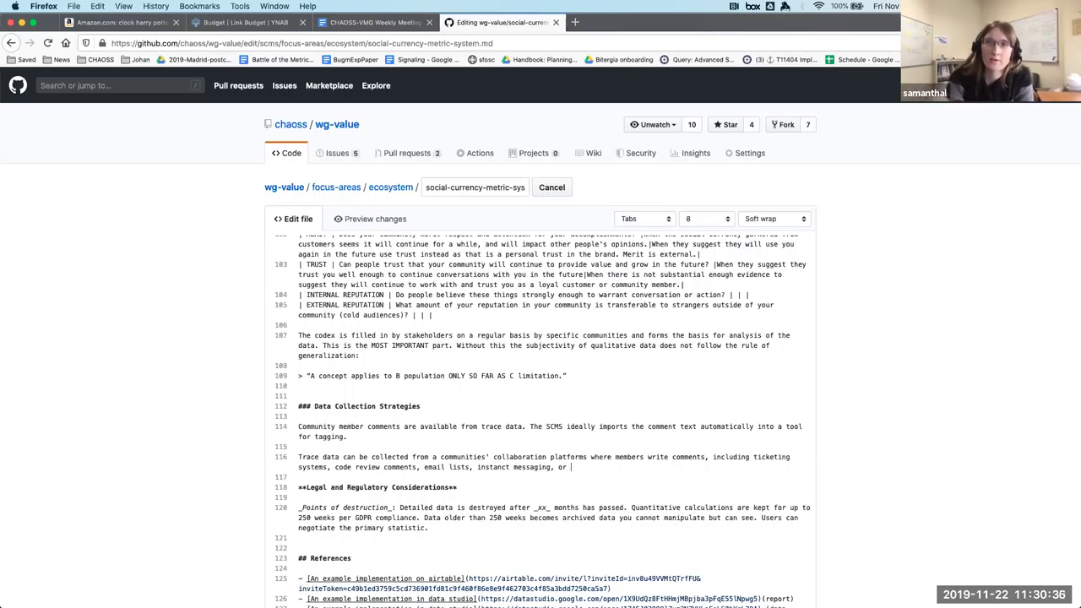
pyautogui.write(' other intr')
pyautogui.press('BackSpace')
pyautogui.write('ernal')
pyautogui.press('BackSpace')
pyautogui.press('BackSpace')
pyautogui.press('BackSpace')
pyautogui.press('BackSpace')
pyautogui.press('BackSpace')
pyautogui.press('BackSpace')
pyautogui.press('BackSpace')
pyautogui.press('BackSpace')
pyautogui.press('BackSpace')
pyautogui.press('BackSpace')
pyautogui.press('BackSpace')
pyautogui.press('BackSpace')
pyautogui.press('BackSpace')
pyautogui.press('BackSpace')
pyautogui.press('BackSpace')
pyautogui.press('BackSpace')
pyautogui.press('BackSpace')
pyautogui.press('BackSpace')
pyautogui.write('social media')
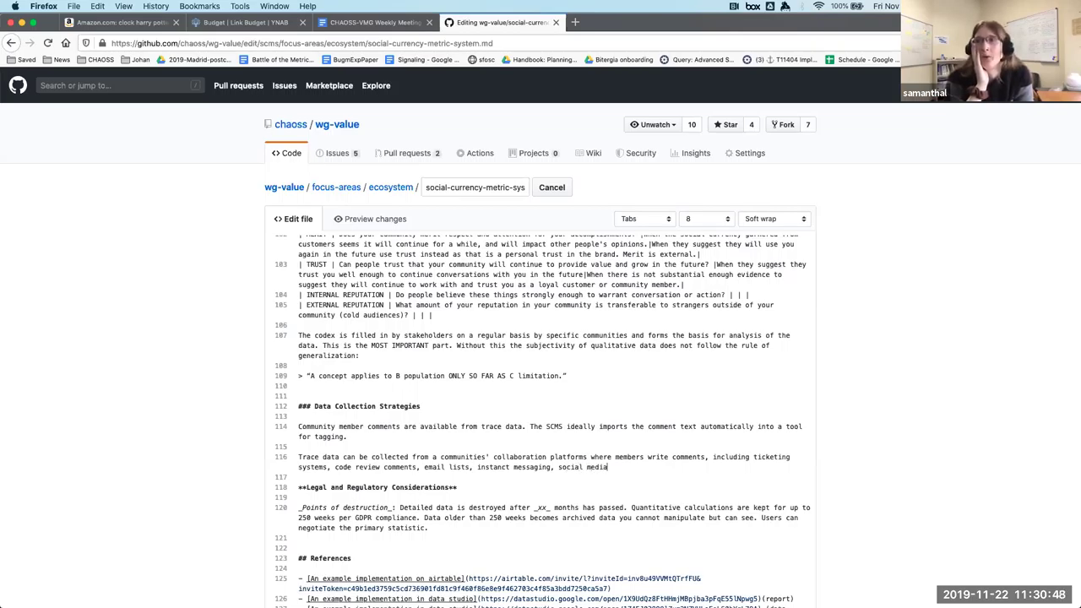
pyautogui.write(', ')
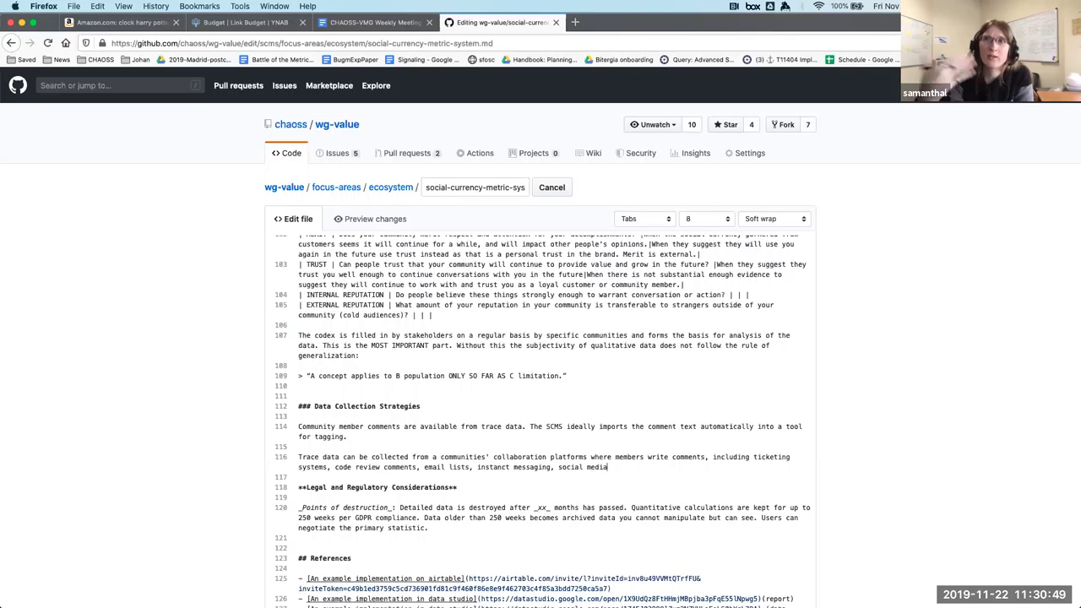
pyautogui.write('fora, and other community')
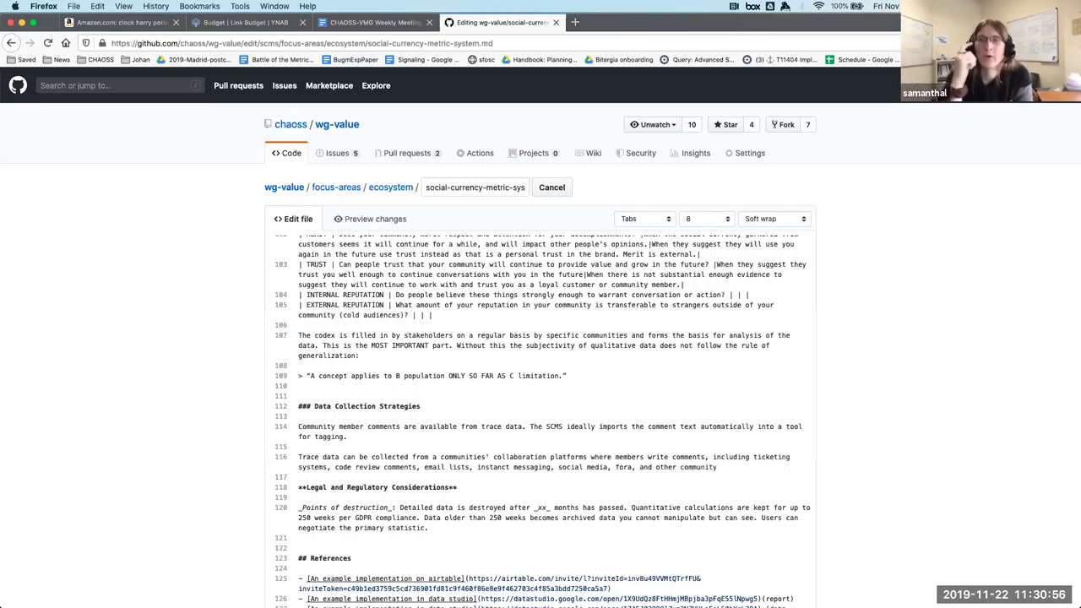
pyautogui.press('BackSpace')
pyautogui.press('BackSpace')
pyautogui.press('BackSpace')
pyautogui.press('BackSpace')
pyautogui.press('BackSpace')
pyautogui.press('BackSpace')
pyautogui.press('BackSpace')
pyautogui.press('BackSpace')
pyautogui.press('BackSpace')
pyautogui.press('BackSpace')
pyautogui.press('BackSpace')
pyautogui.press('BackSpace')
pyautogui.press('BackSpace')
pyautogui.press('BackSpace')
pyautogui.press('BackSpace')
pyautogui.press('BackSpace')
pyautogui.press('BackSpace')
pyautogui.press('BackSpace')
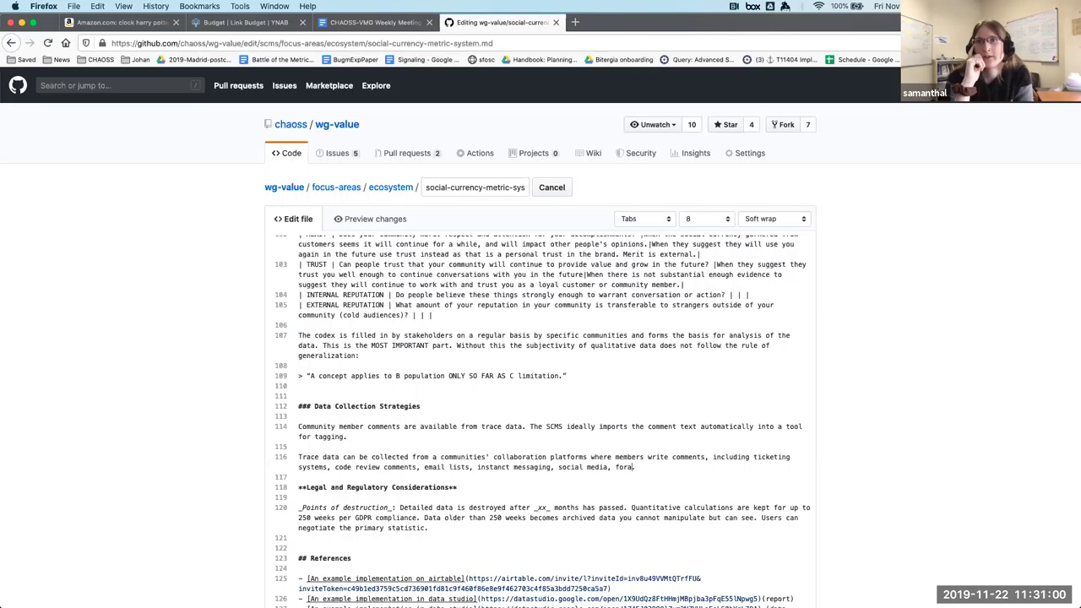
pyautogui.write('and')
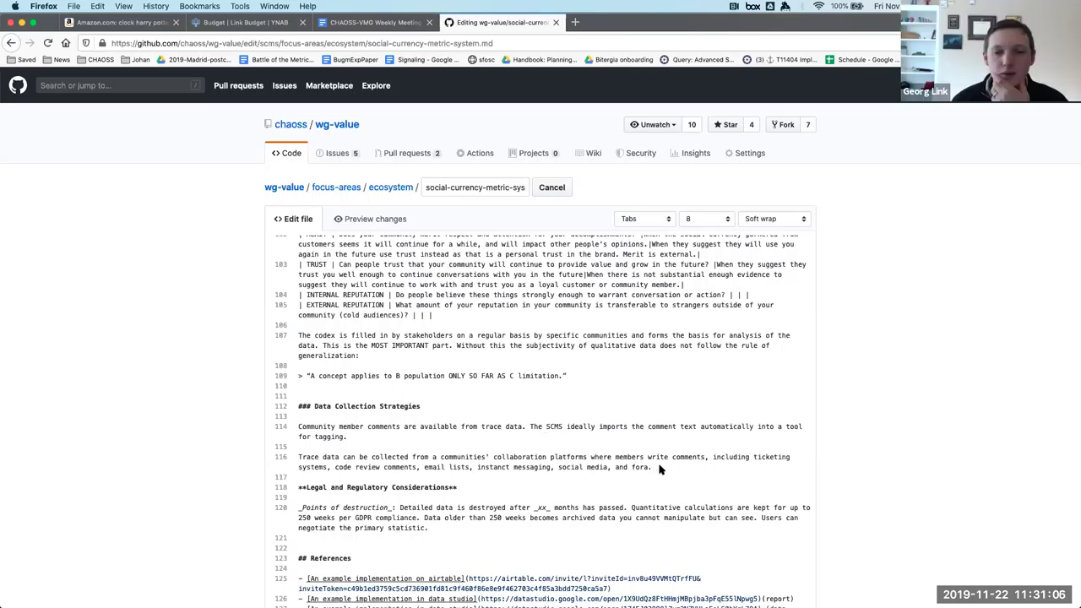
pyautogui.moveTo(651, 467); pyautogui.dragTo(241, 461)
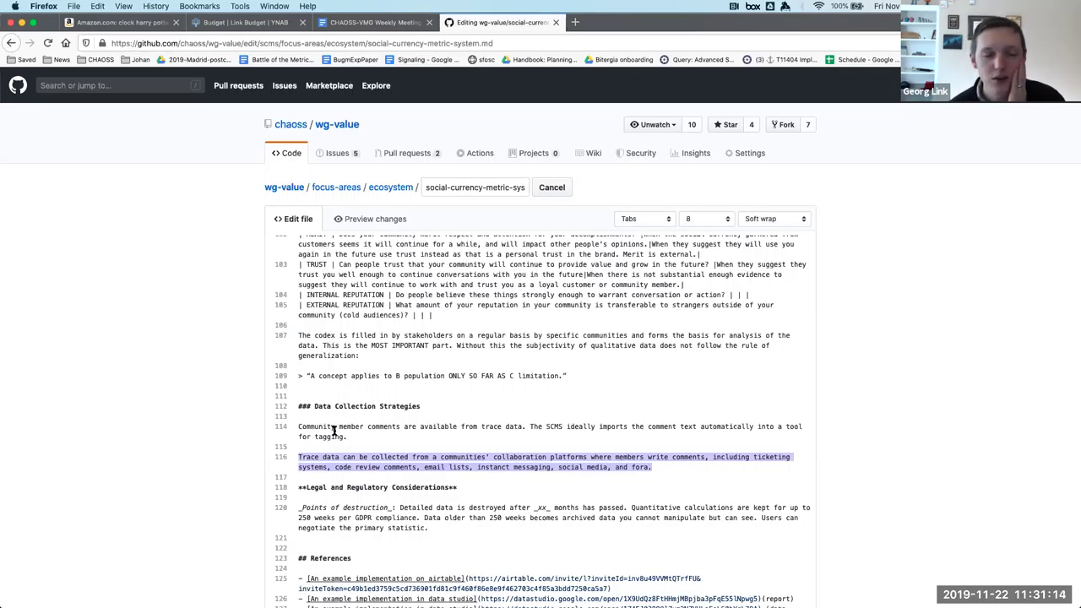
pyautogui.click(298, 457)
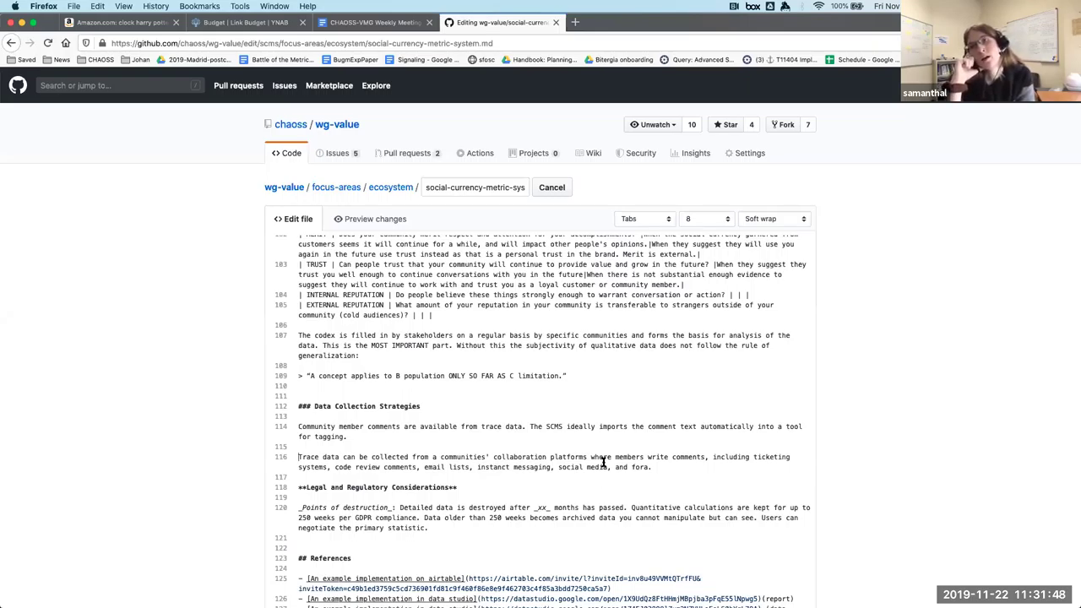
# Join the trace-data sentence on line 116 onto the line 114 paragraph.
pyautogui.press('BackSpace')
pyautogui.press('BackSpace')
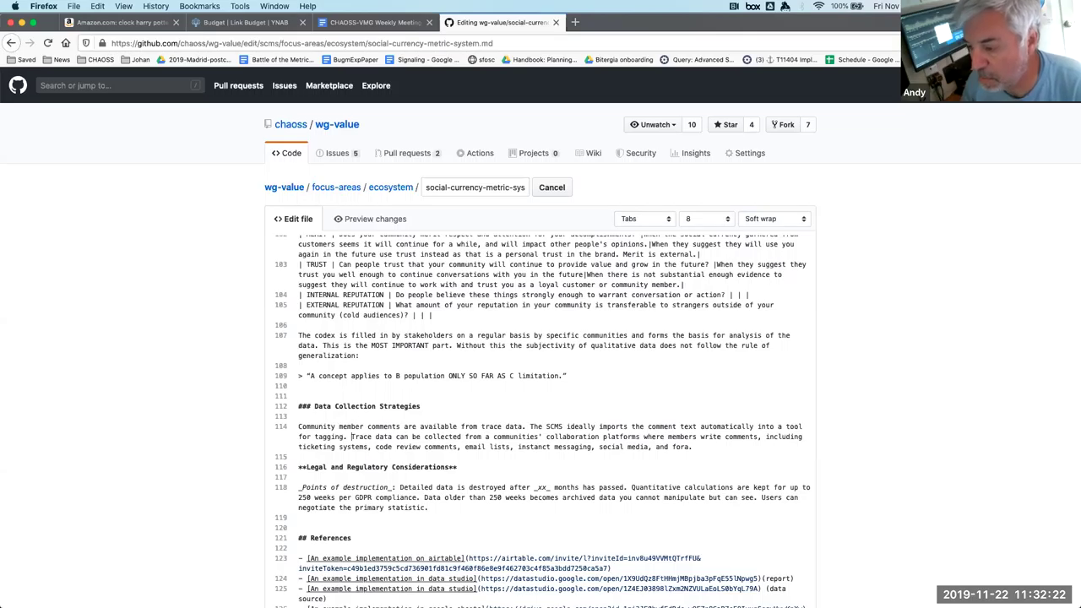
pyautogui.keyDown('shift'); pyautogui.click(721, 447); pyautogui.keyUp('shift')
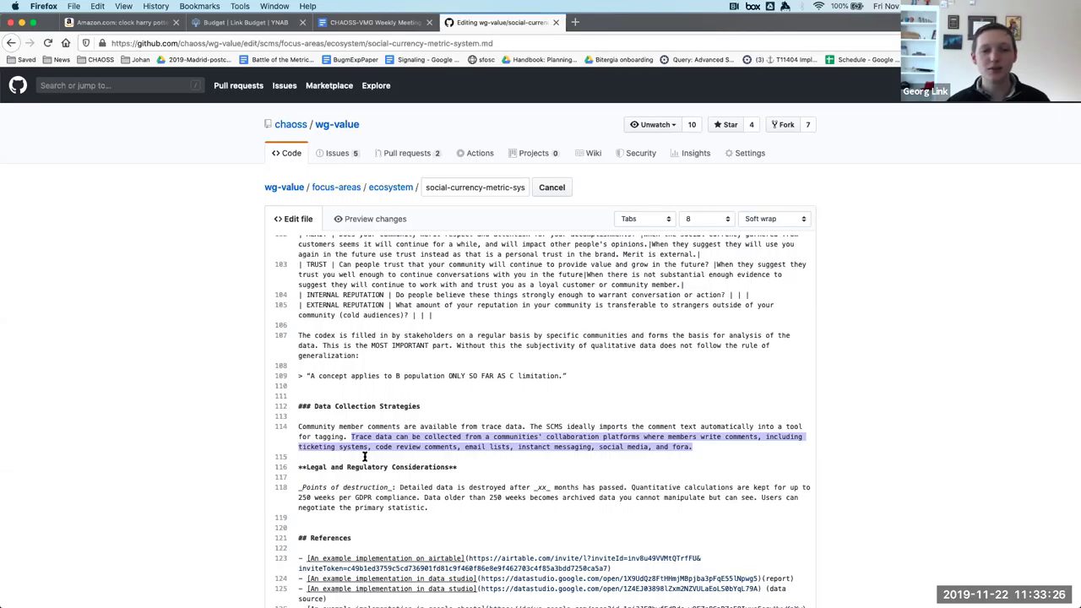
# Change 'code review comments' to 'code reviews' and commit social-currency-metric-system.md to the scms branch.
pyautogui.doubleClick(440, 438)
pyautogui.doubleClick(440, 446)
pyautogui.press('BackSpace')
pyautogui.press('BackSpace')
pyautogui.write('s')
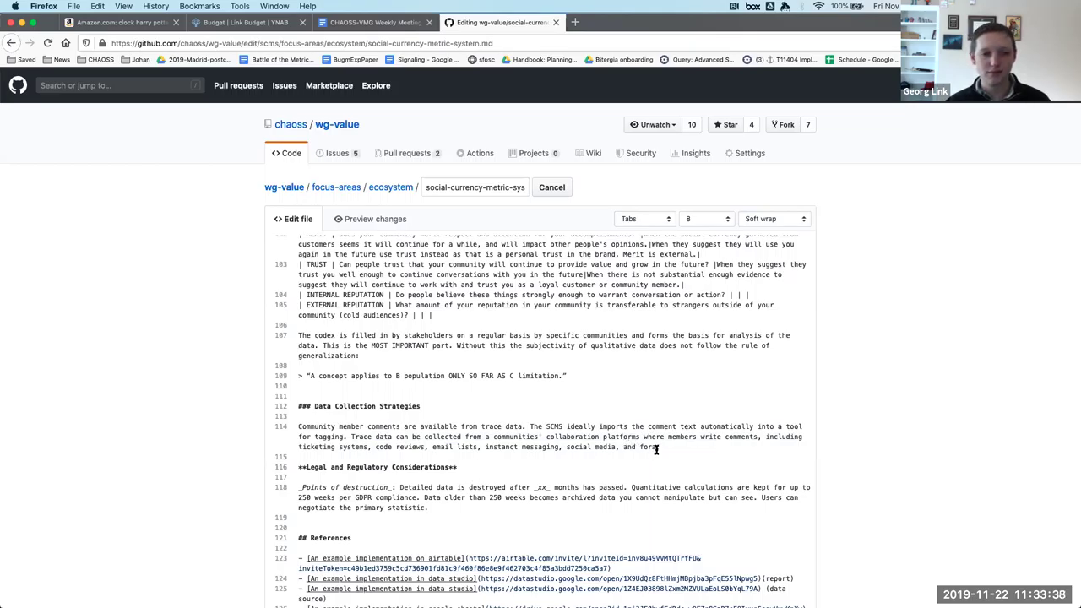
pyautogui.scroll(-1, 656, 450)
pyautogui.scroll(-5, 905, 463)
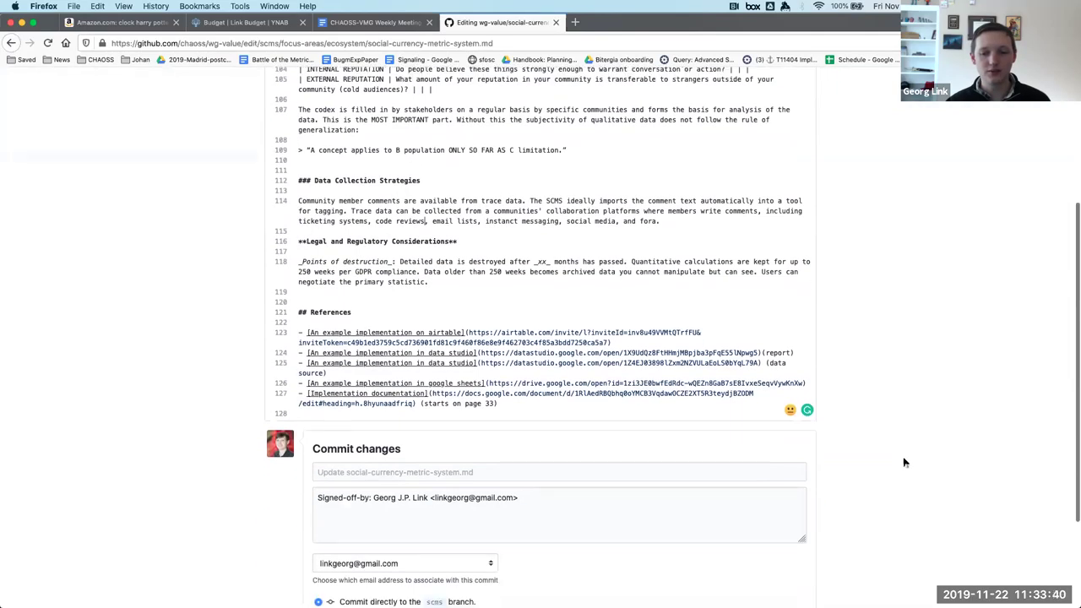
pyautogui.scroll(-3, 464, 536)
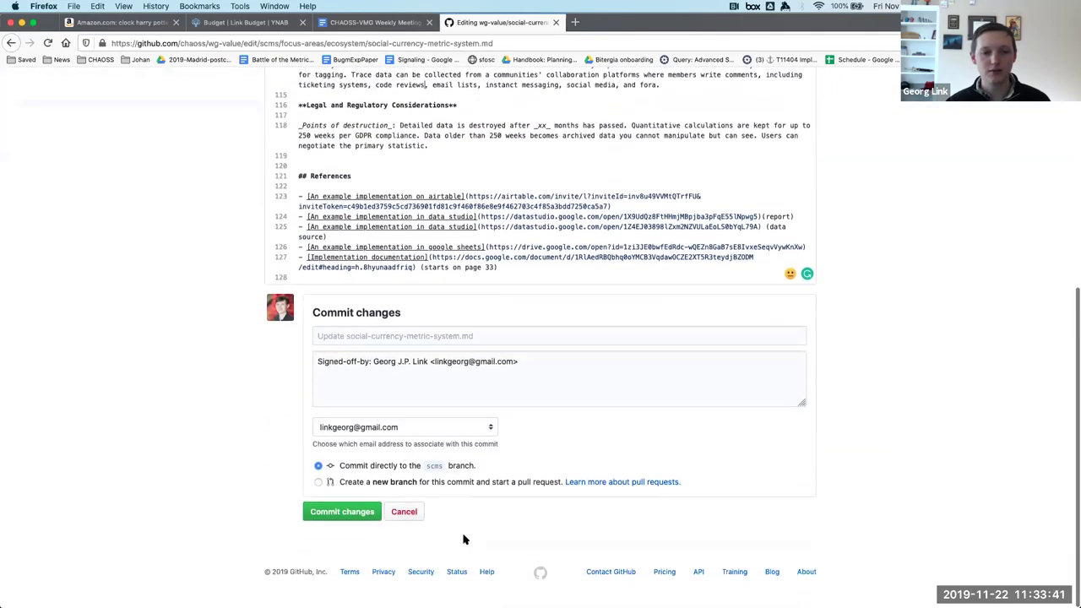
pyautogui.click(342, 512)
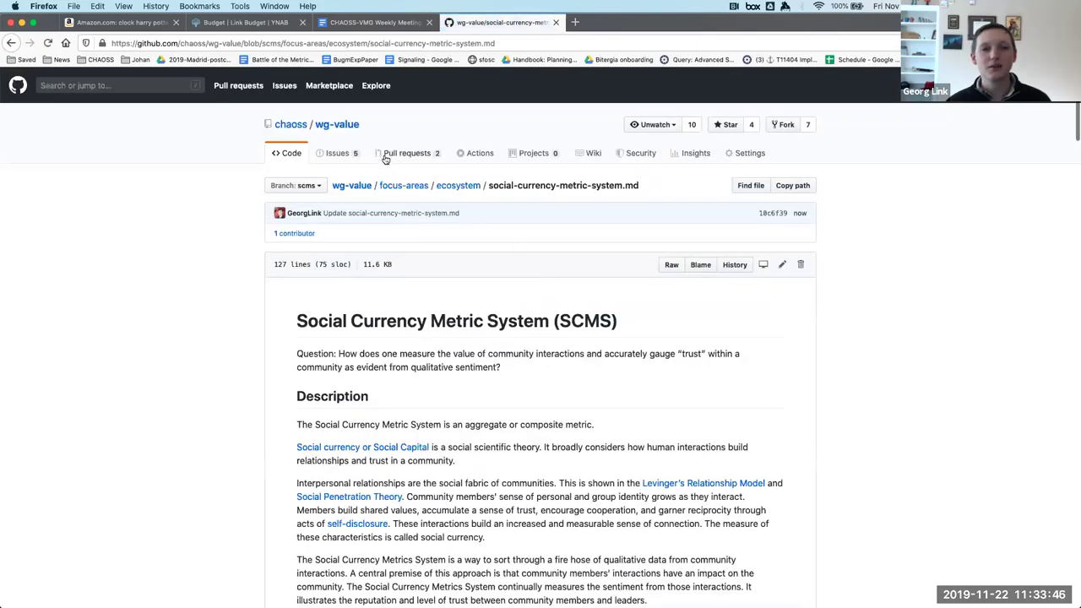
# Open pull request 'add SCMS' #46 from the pull requests list and inspect its merge-method choices.
pyautogui.click(413, 155)
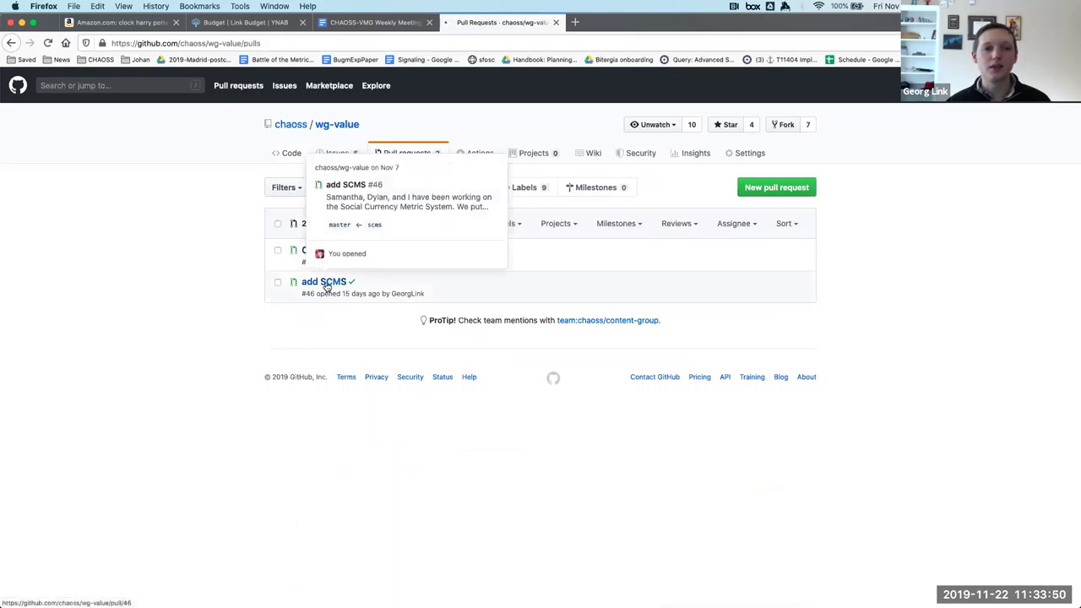
pyautogui.click(326, 284)
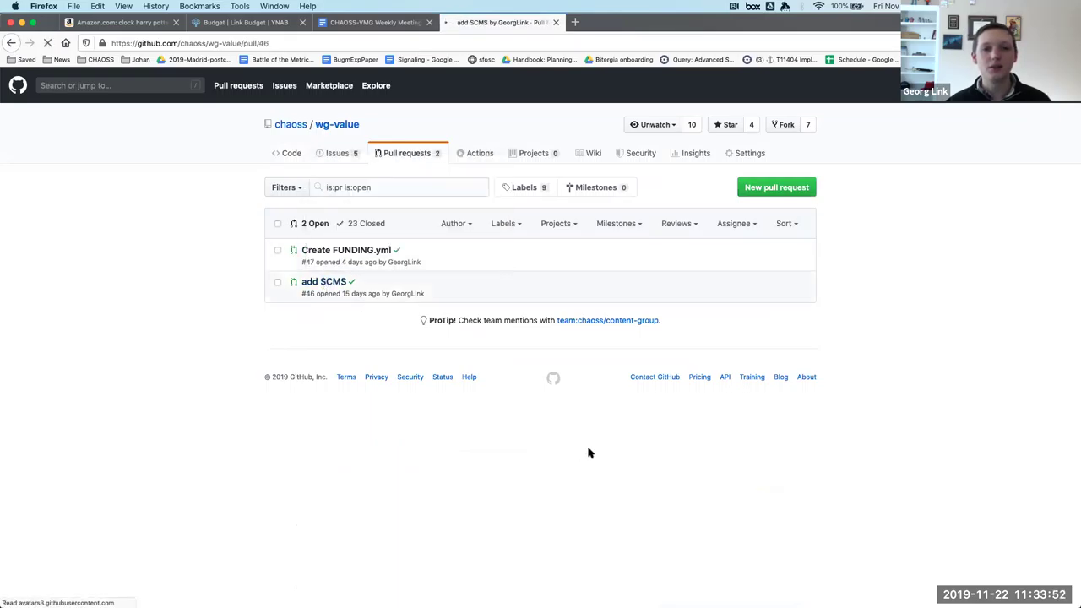
pyautogui.scroll(-15, 588, 452)
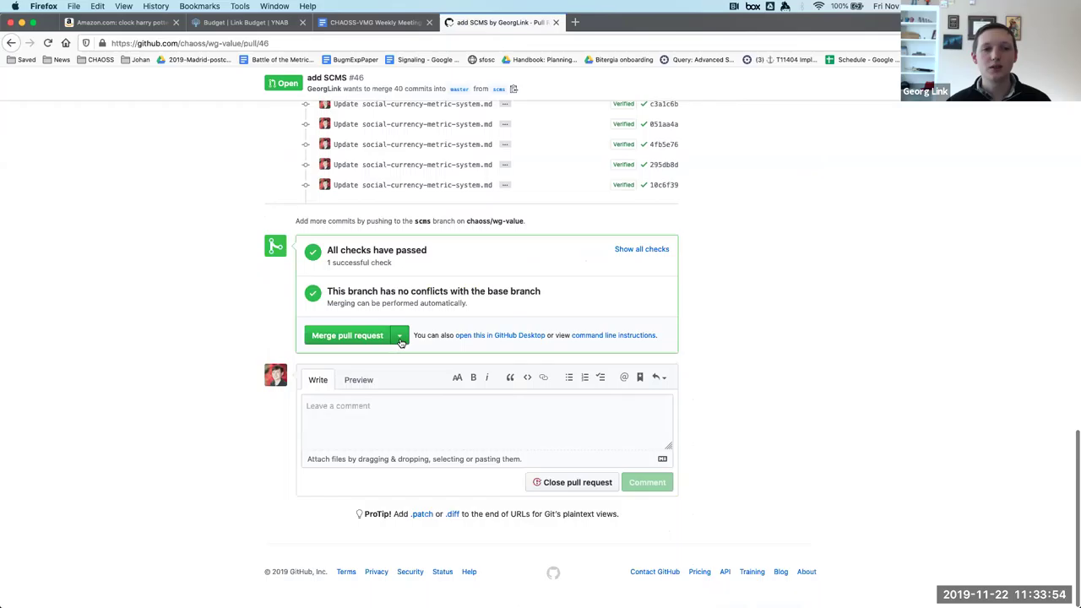
pyautogui.click(399, 335)
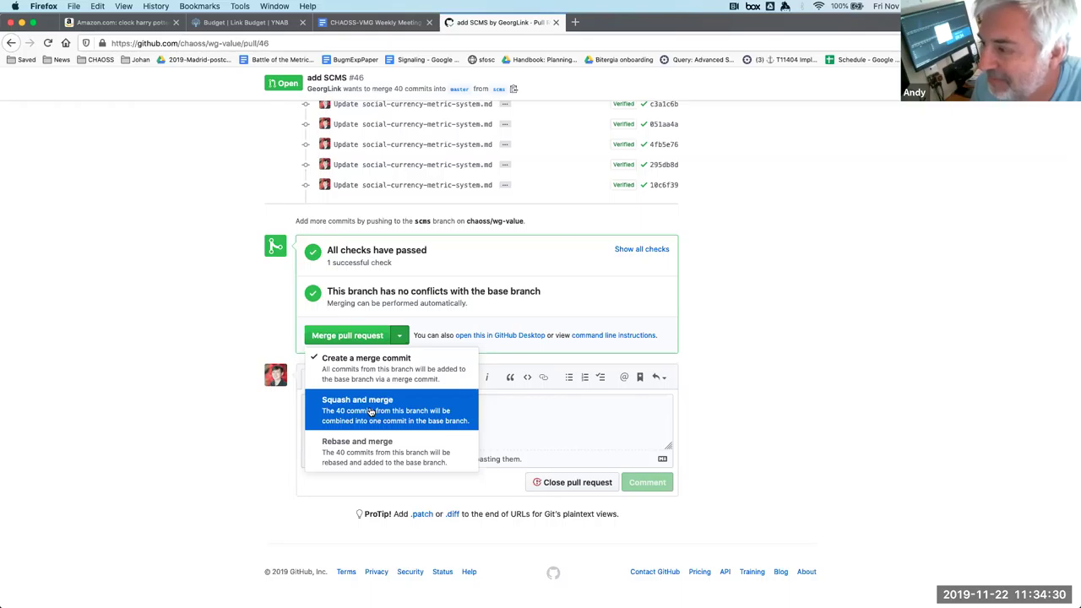
pyautogui.click(712, 285)
pyautogui.scroll(10, 711, 284)
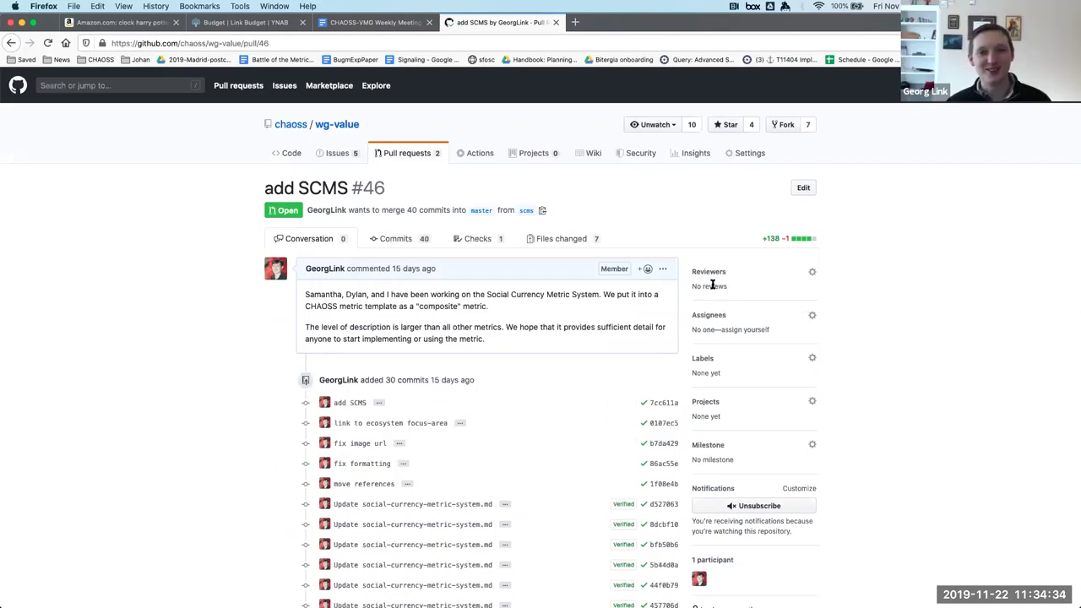
# Review pull request #46 and capture a region screenshot of the repository header with Cmd+Shift+4.
pyautogui.scroll(-15, 711, 287)
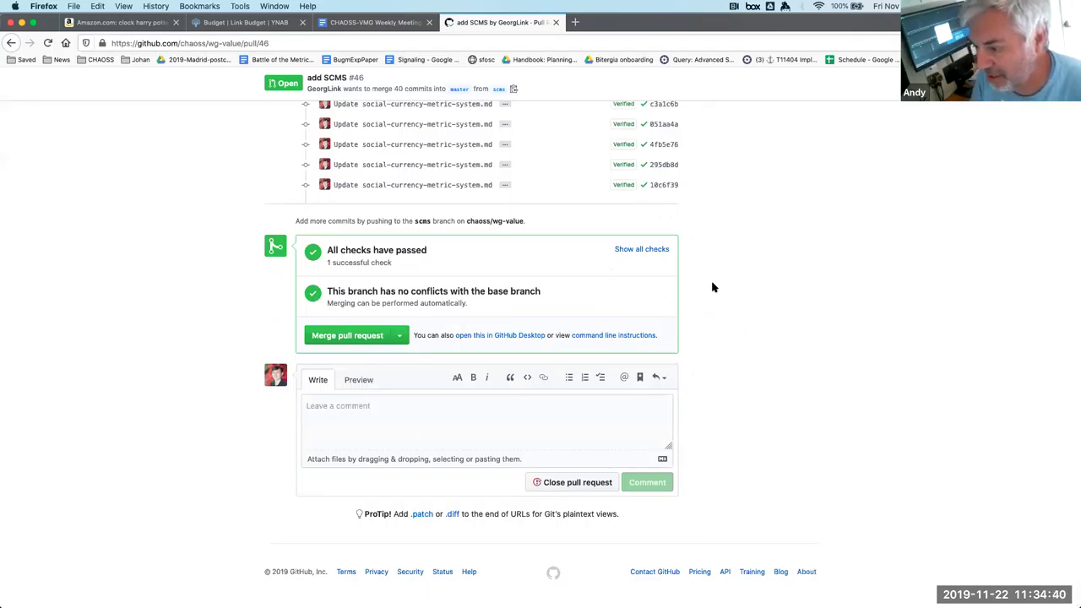
pyautogui.scroll(15, 712, 287)
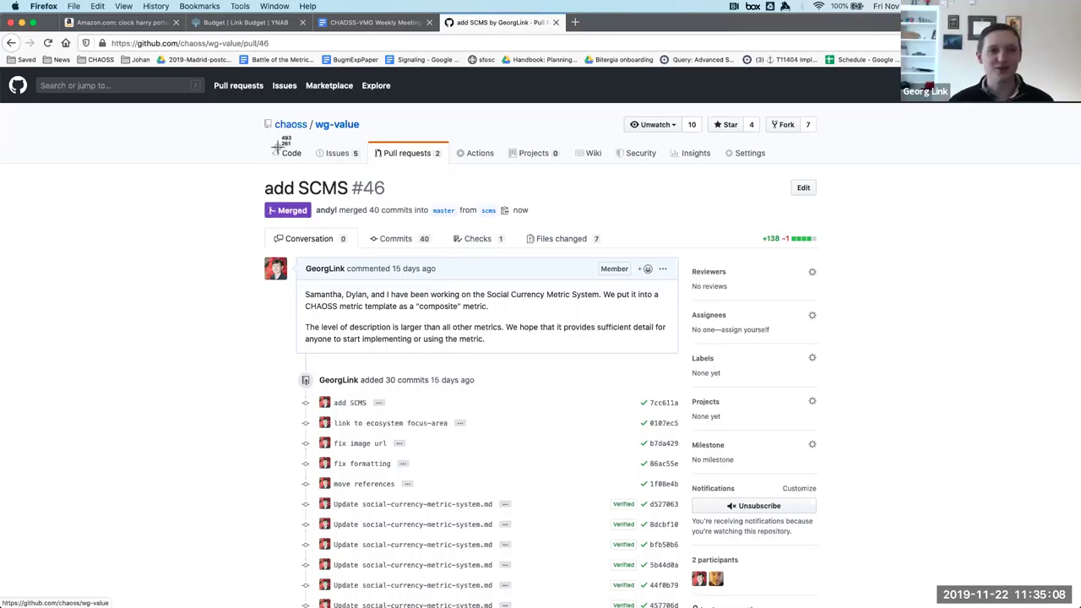
pyautogui.press('super+shift+4')
pyautogui.moveTo(258, 111); pyautogui.dragTo(687, 363)
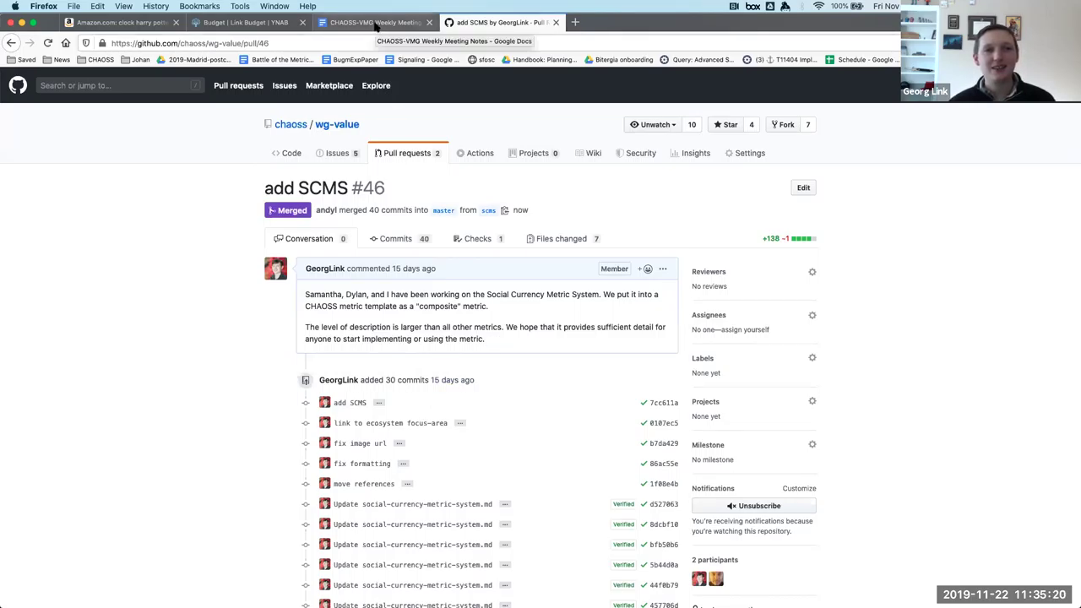
# Show the wg-value pull request list, then load github.com/chaoss/metrics in a new tab.
pyautogui.click(402, 159)
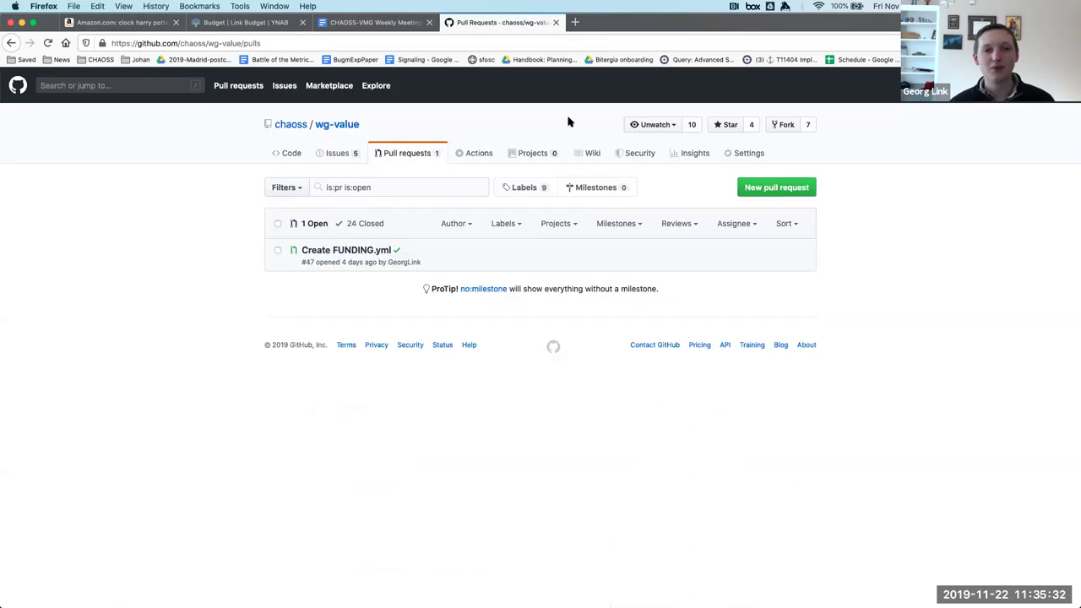
pyautogui.click(575, 22)
pyautogui.write('chaoss/m')
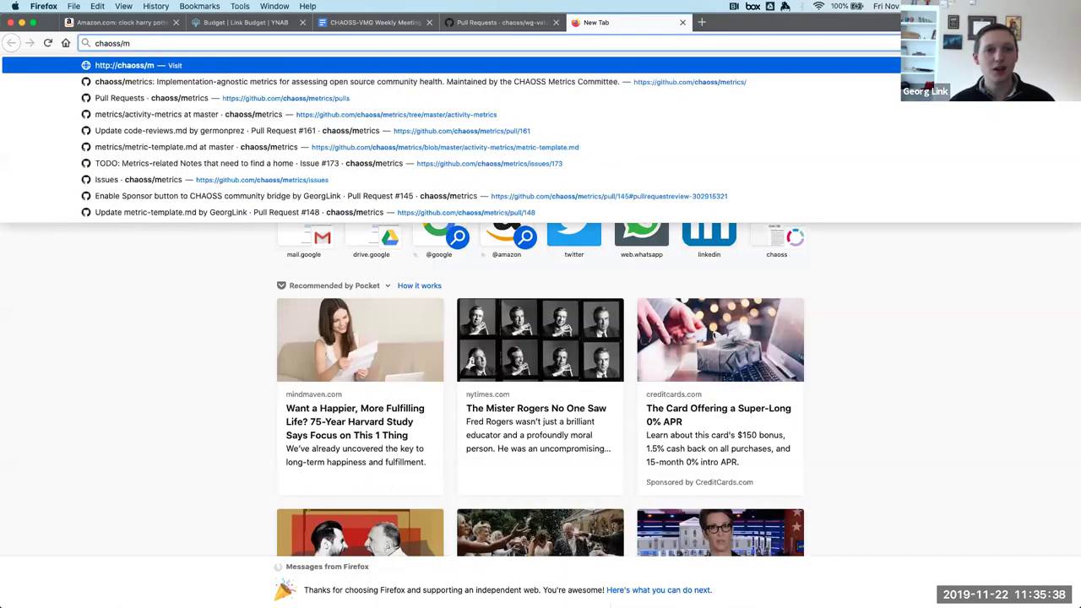
pyautogui.press('Down')
pyautogui.press('Down')
pyautogui.hotkey('alt', 'BackSpace')
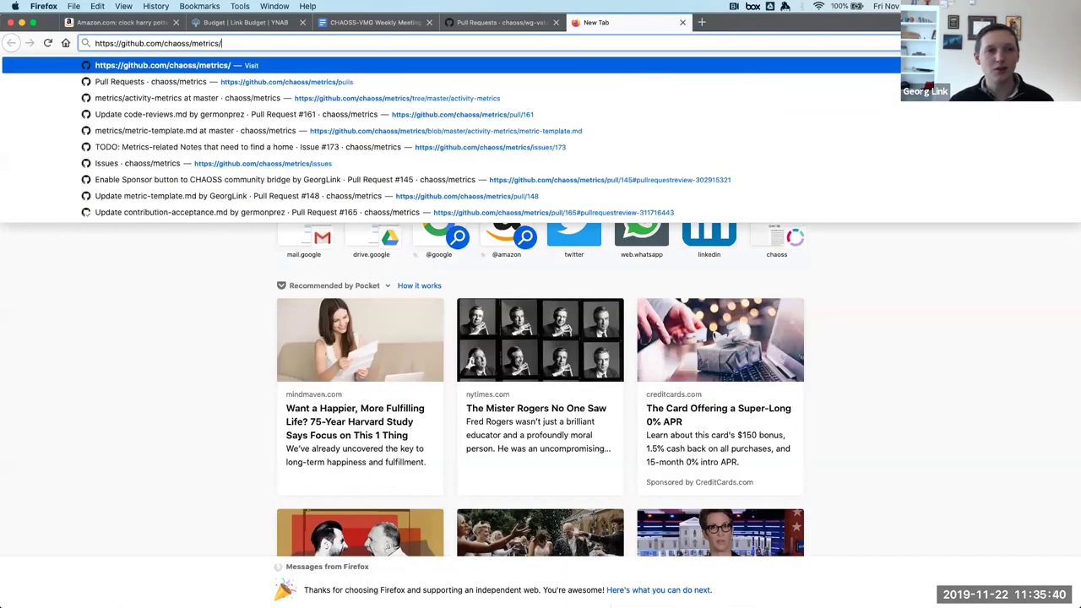
pyautogui.press('Return')
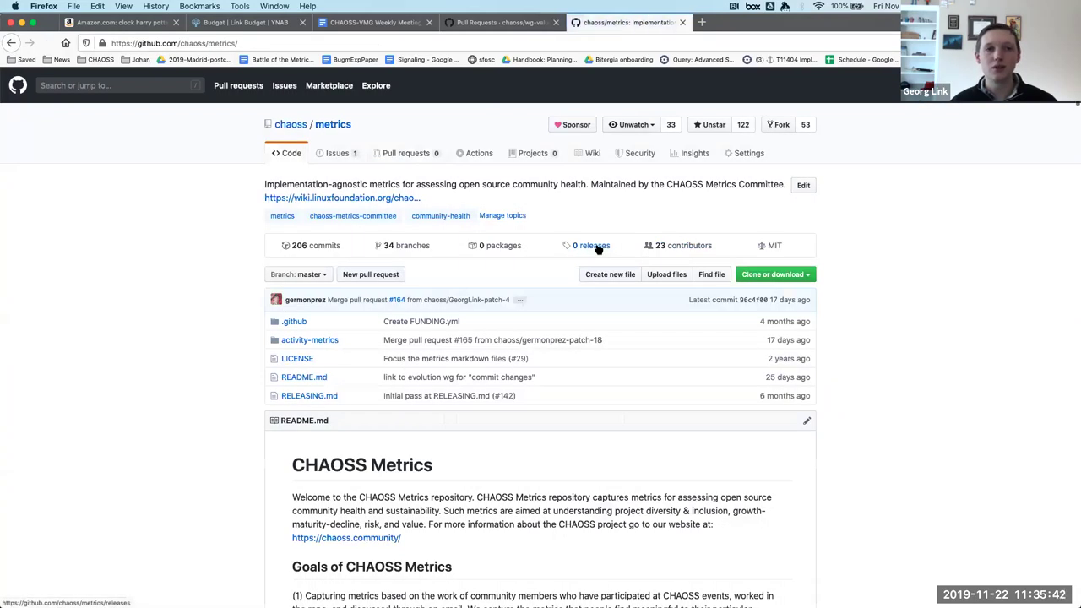
# Open the chaoss/metrics Sponsor CommunityBridge funding page, then return to the wg-value pull requests.
pyautogui.click(577, 127)
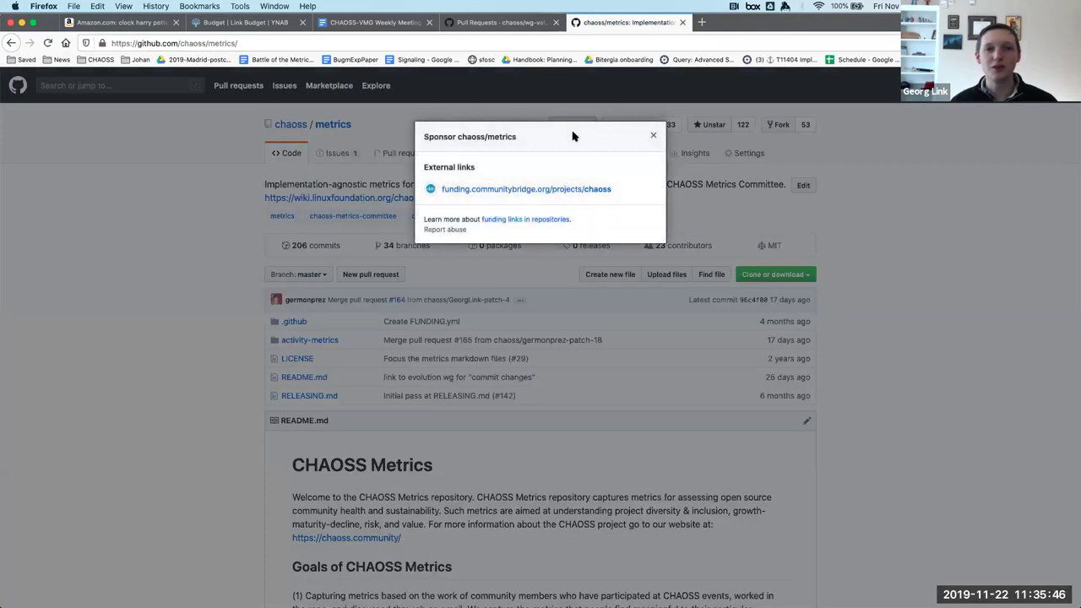
pyautogui.click(526, 191)
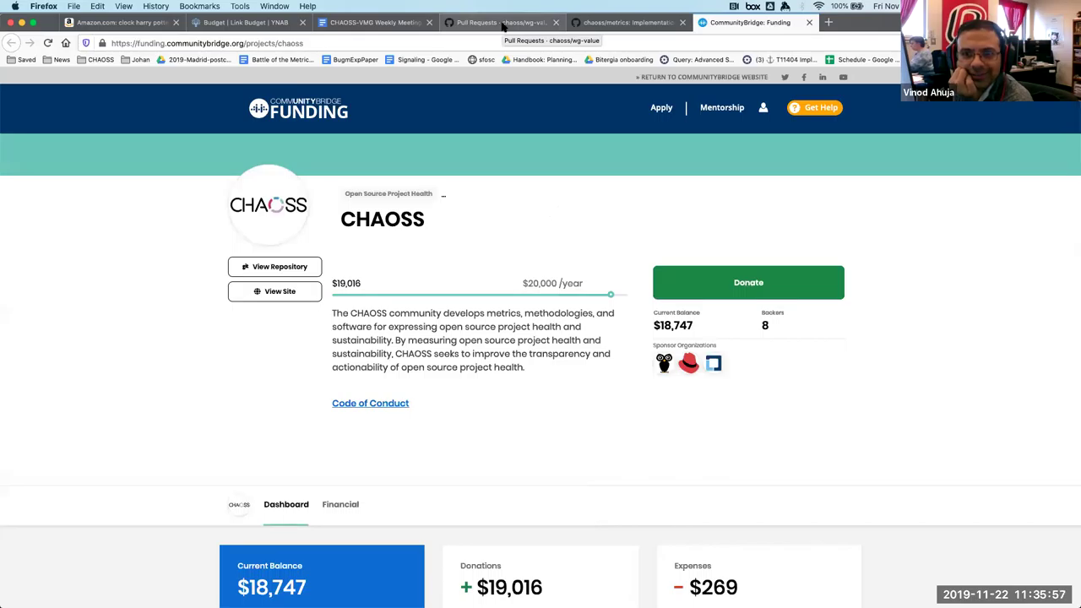
pyautogui.click(503, 26)
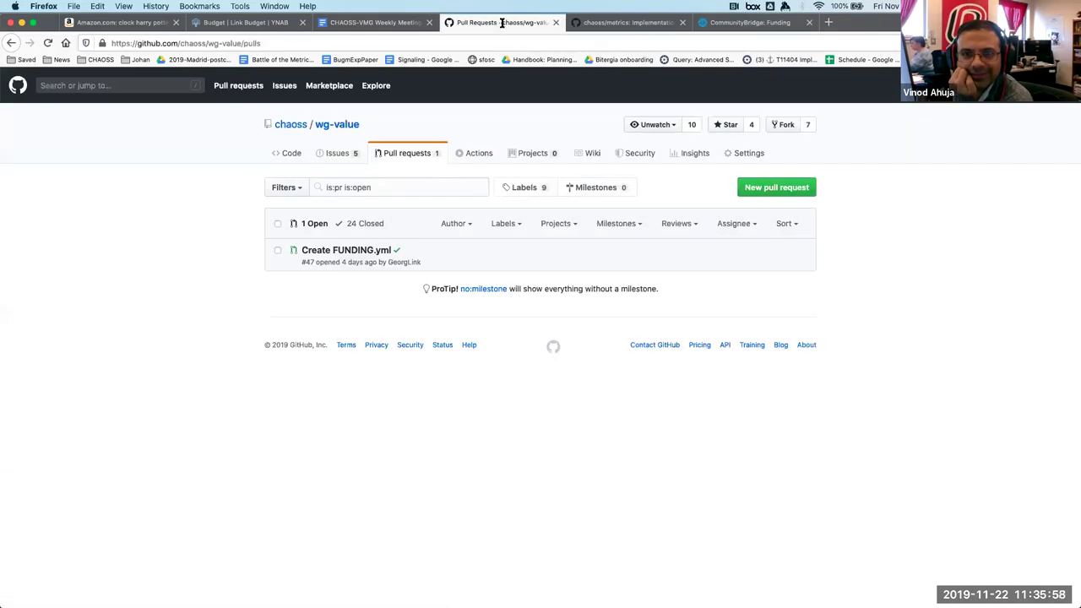
pyautogui.click(684, 24)
# Close the CommunityBridge funding tab, glance at the meeting notes, and return to the wg-value pull requests.
pyautogui.click(684, 24)
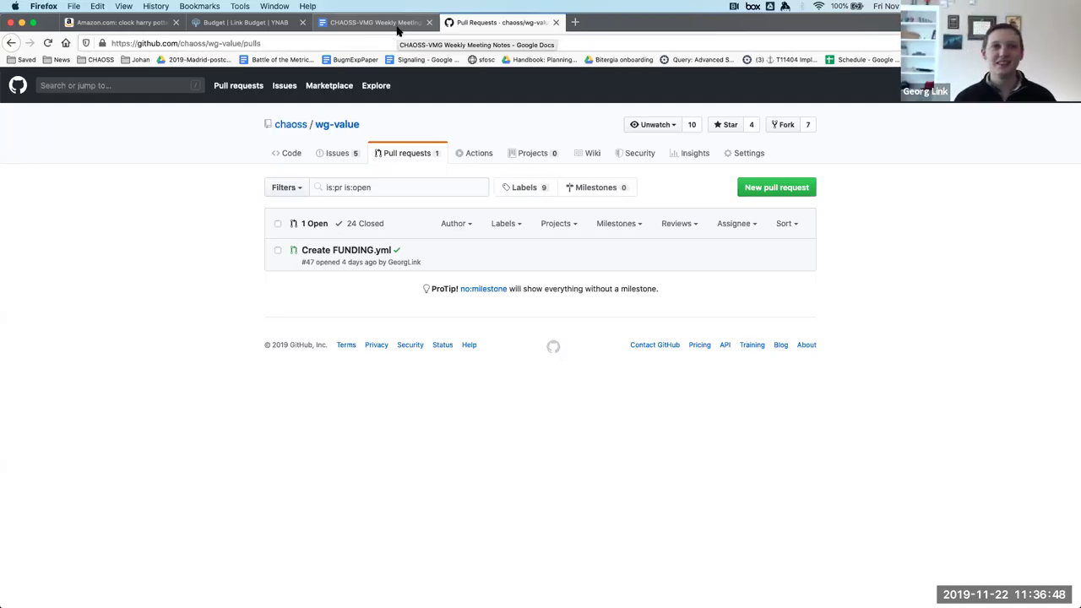
pyautogui.click(397, 25)
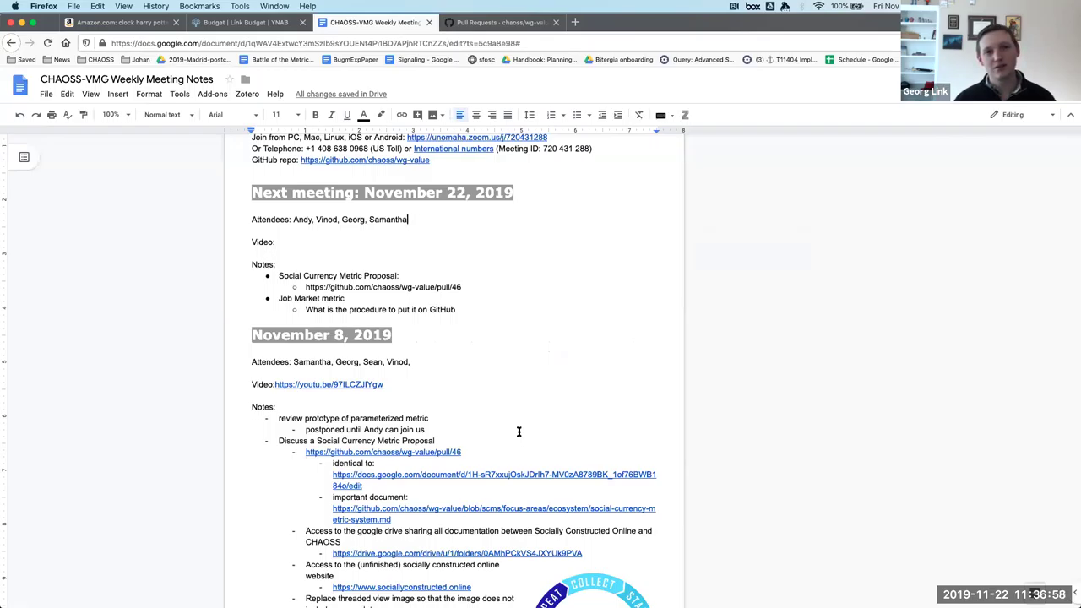
pyautogui.click(509, 22)
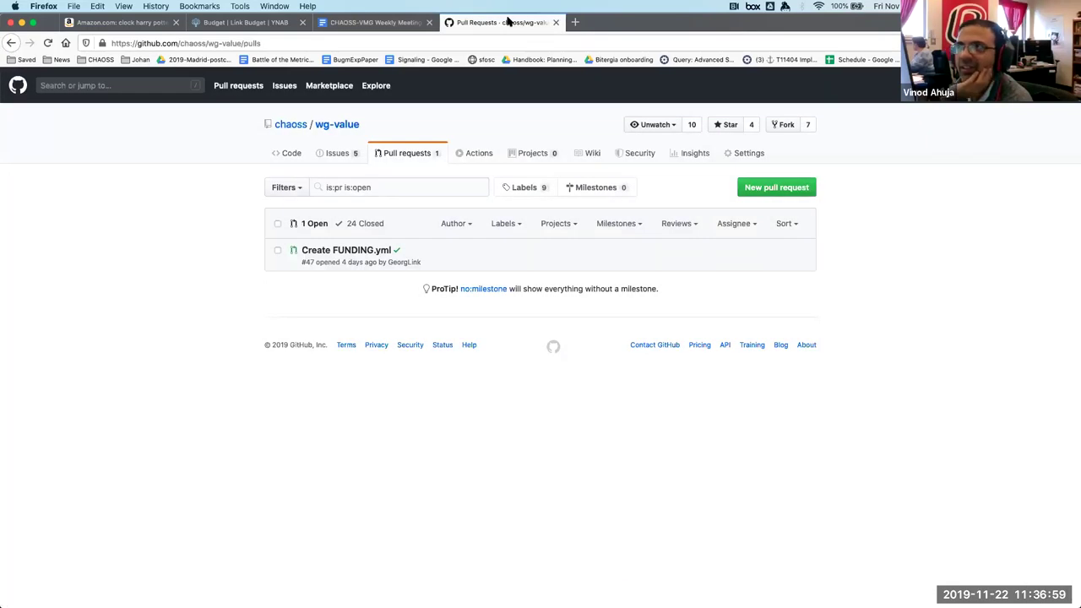
# Open the Living Wage entry from the wg-value README's Focus Areas list.
pyautogui.click(290, 153)
pyautogui.scroll(-2, 536, 386)
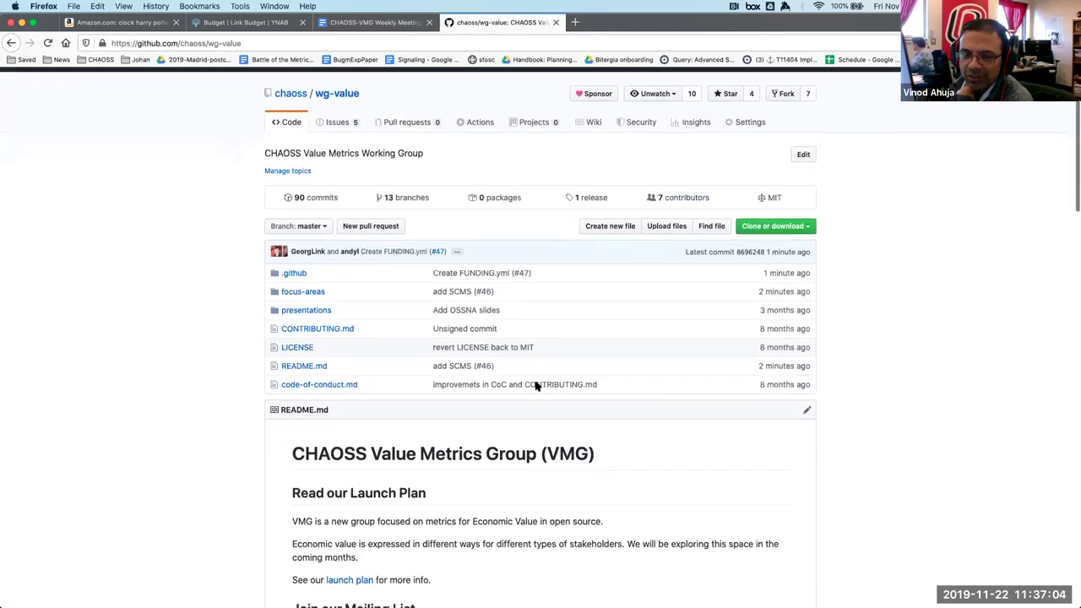
pyautogui.scroll(-1, 536, 386)
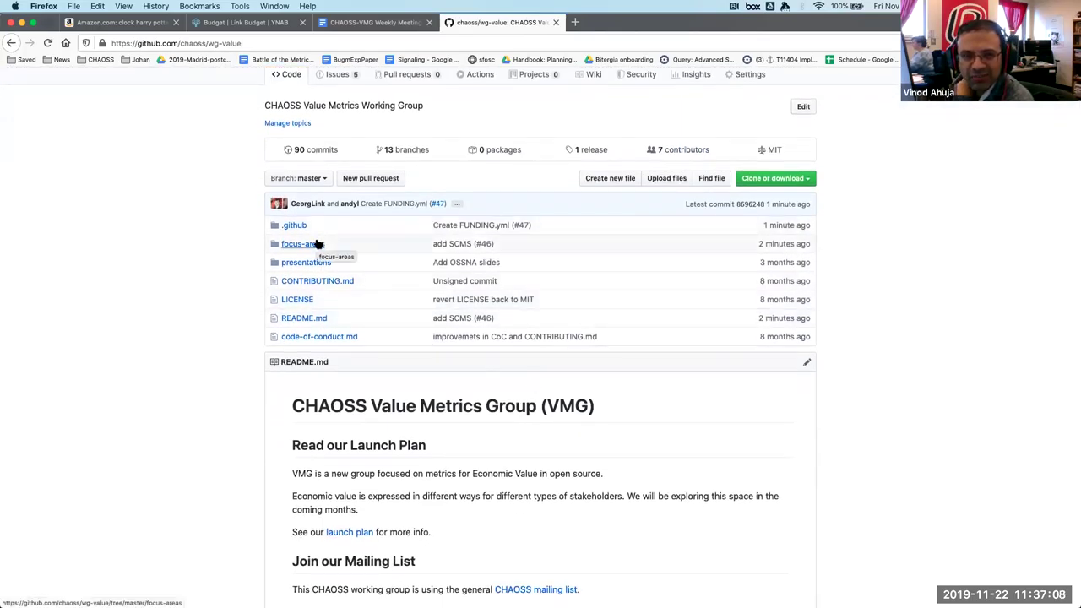
pyautogui.scroll(-10, 318, 243)
pyautogui.scroll(-10, 318, 244)
pyautogui.scroll(2, 316, 245)
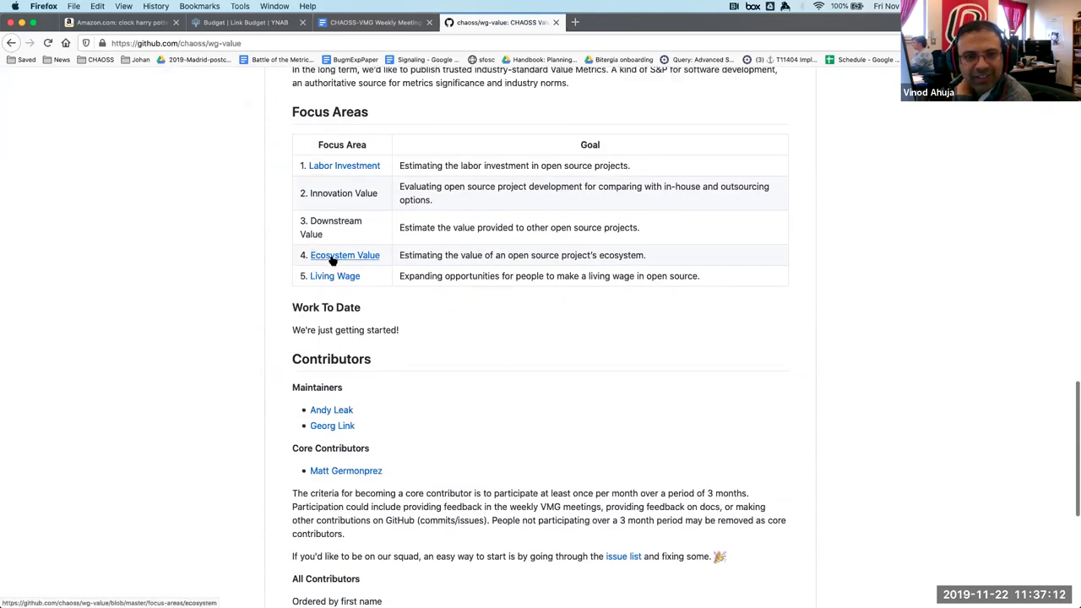
pyautogui.click(333, 277)
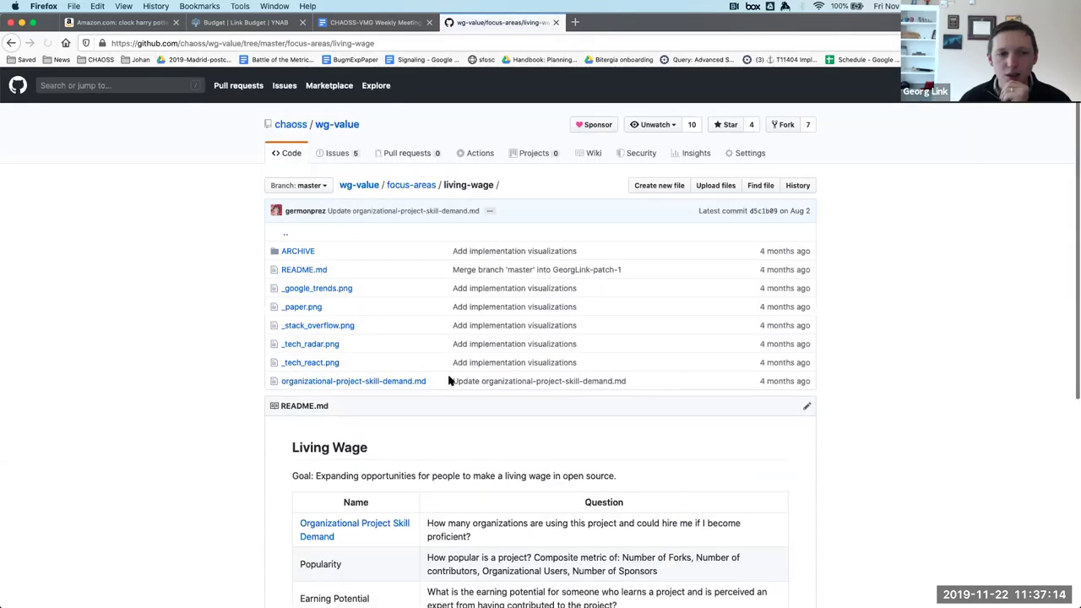
# Select the 'Job Opportunities' metric name in the Living Wage README table.
pyautogui.scroll(-5, 447, 380)
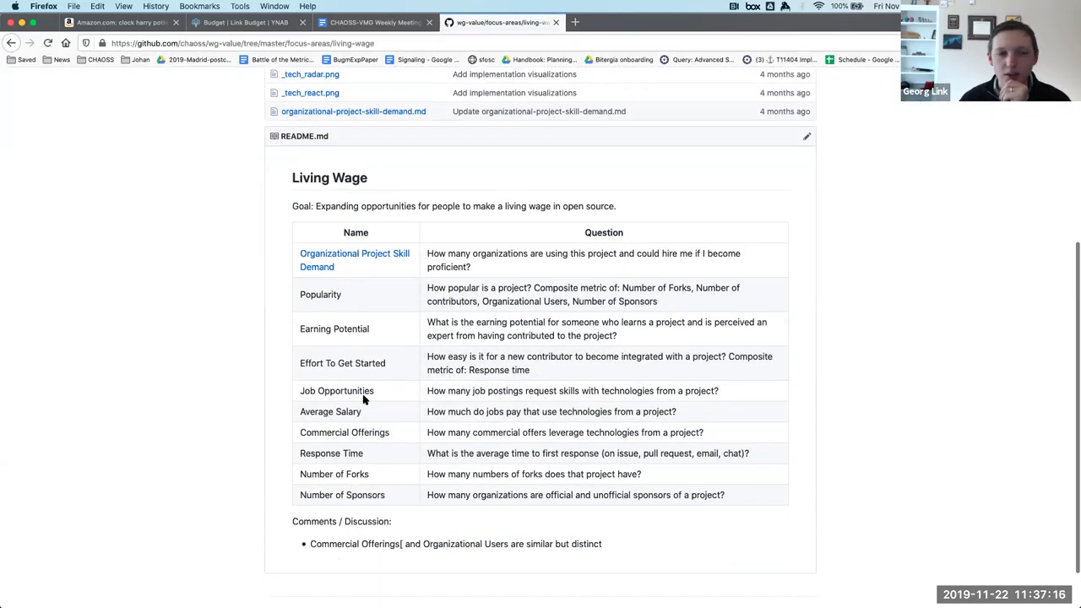
pyautogui.tripleClick(351, 393)
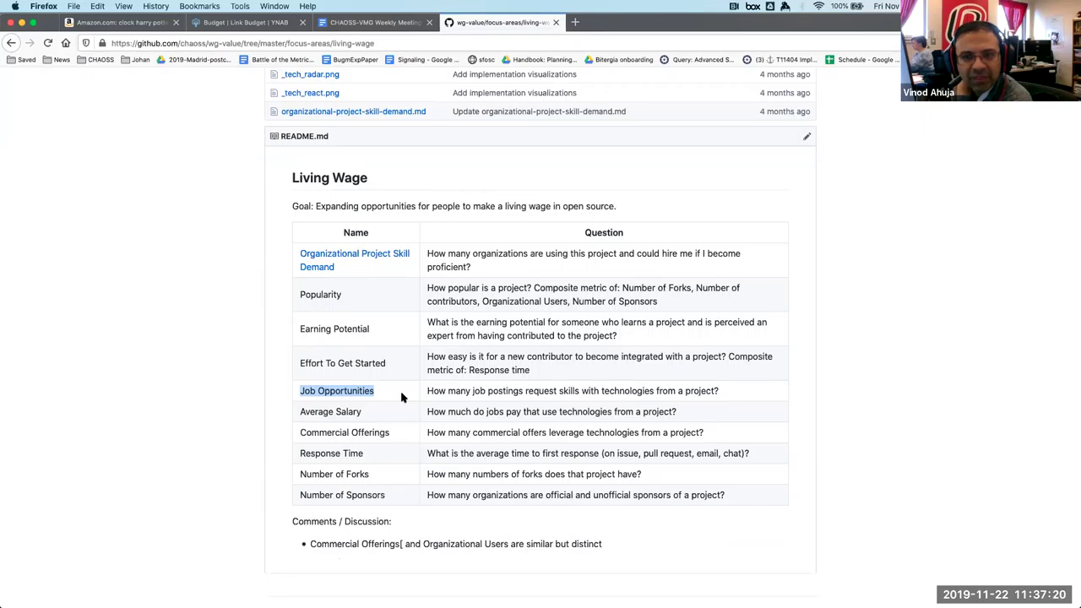
pyautogui.scroll(3, 401, 396)
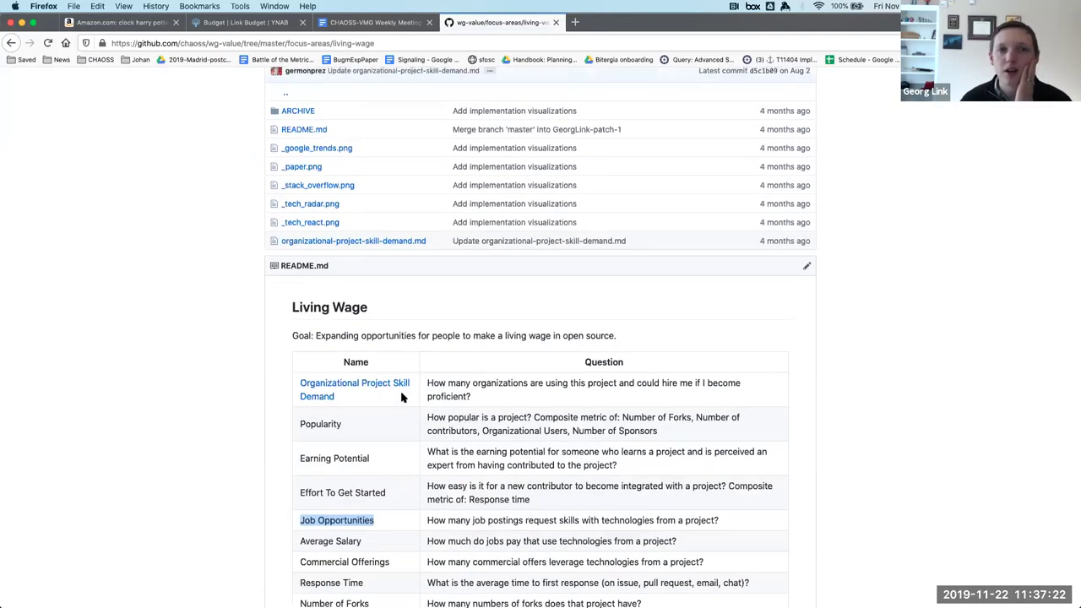
pyautogui.scroll(2, 401, 396)
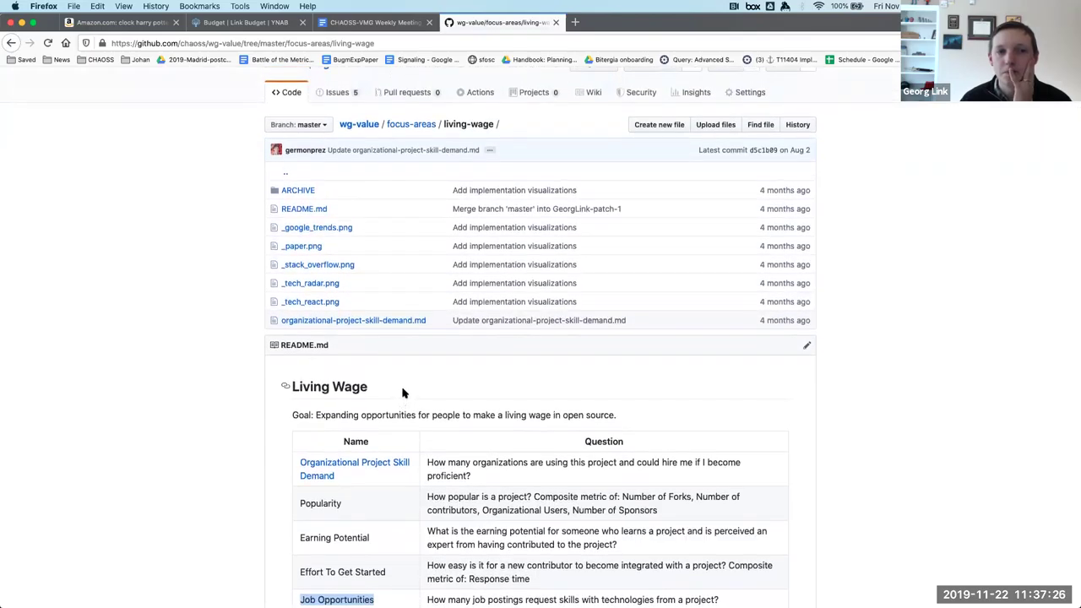
pyautogui.scroll(1, 439, 227)
pyautogui.scroll(1, 439, 226)
pyautogui.moveTo(497, 185); pyautogui.dragTo(445, 185)
pyautogui.scroll(-5, 427, 417)
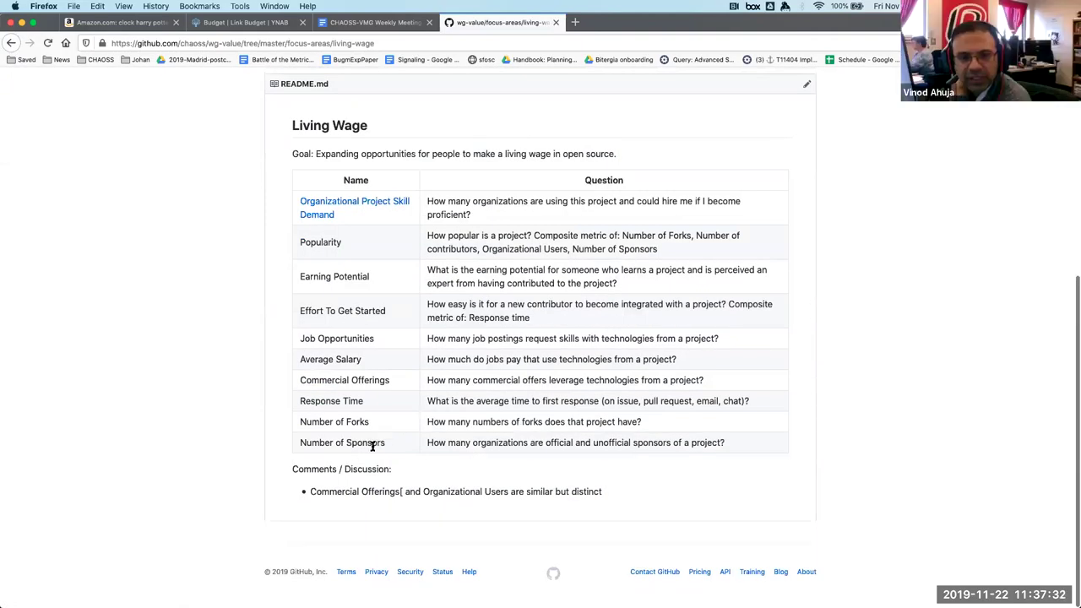
pyautogui.moveTo(391, 342); pyautogui.dragTo(297, 339)
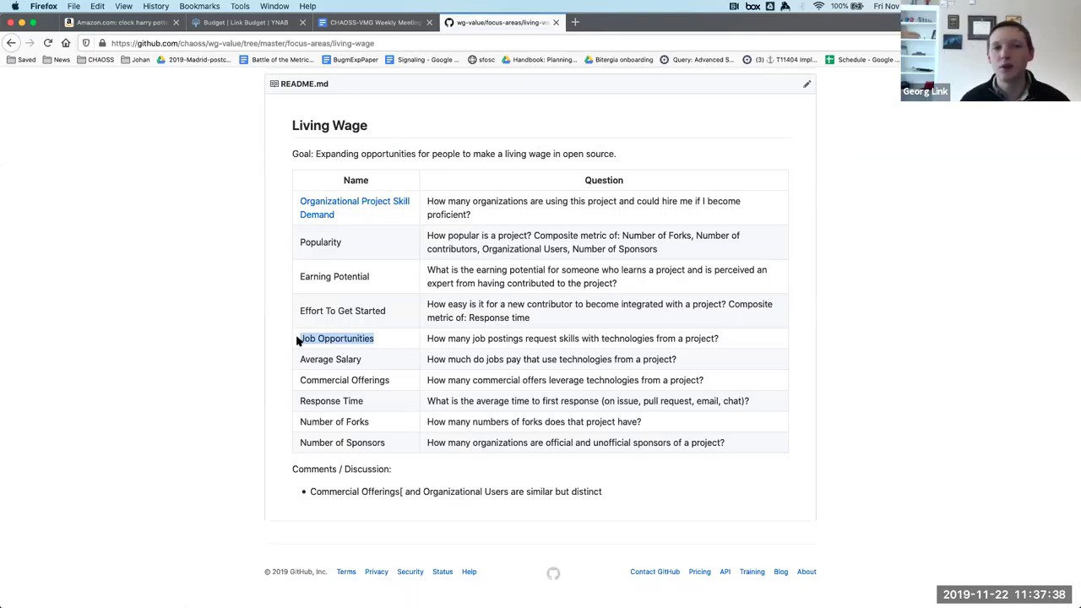
pyautogui.scroll(5, 297, 340)
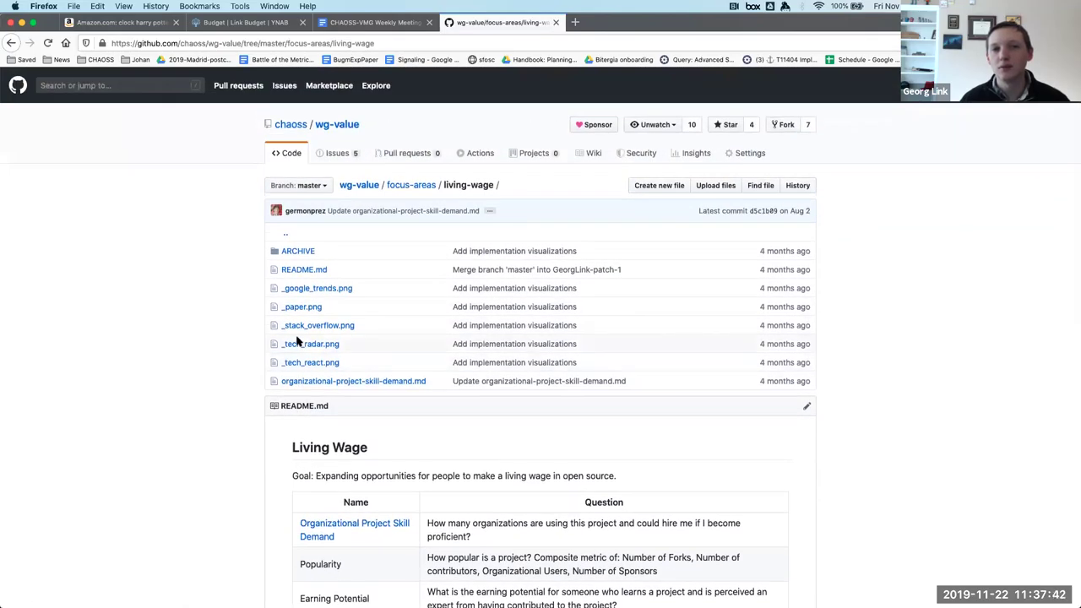
# Copy the October 25 'Preparing for next release:' note and its spreadsheet URL from the meeting notes.
pyautogui.click(374, 25)
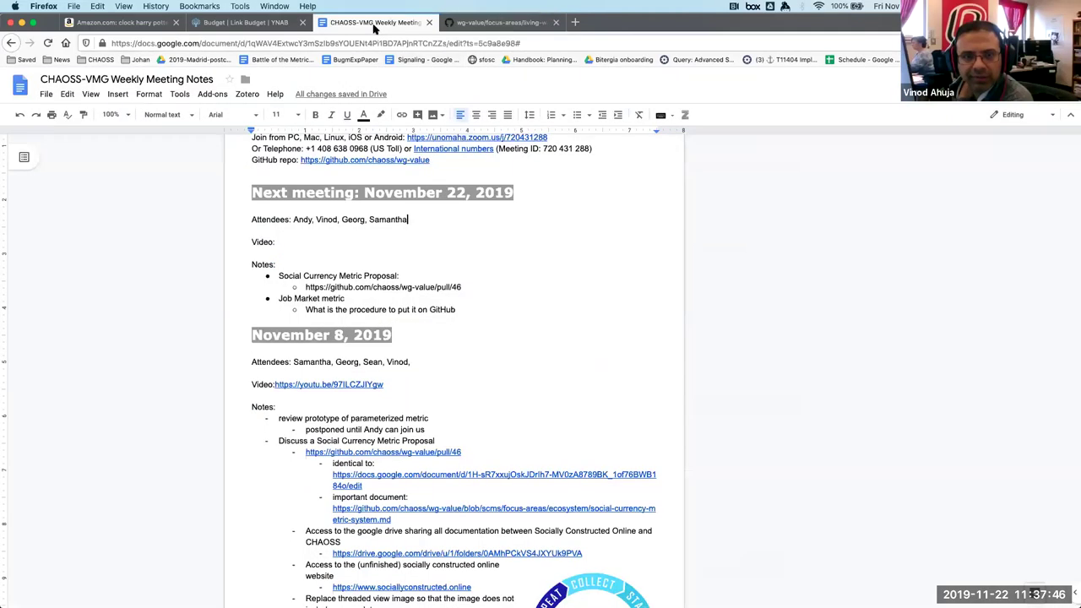
pyautogui.scroll(-3, 399, 338)
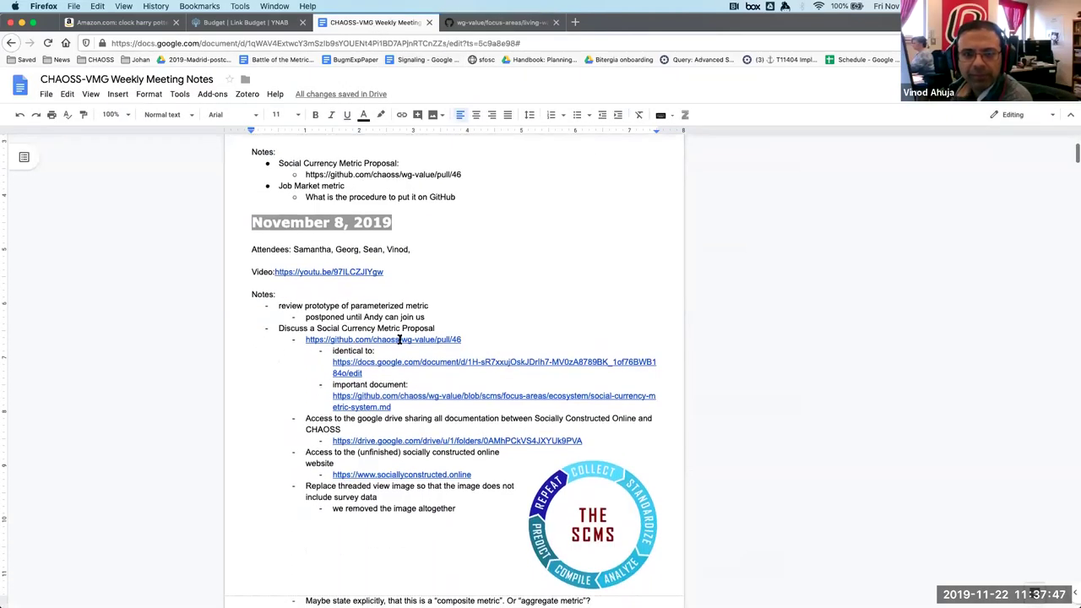
pyautogui.scroll(-1, 377, 572)
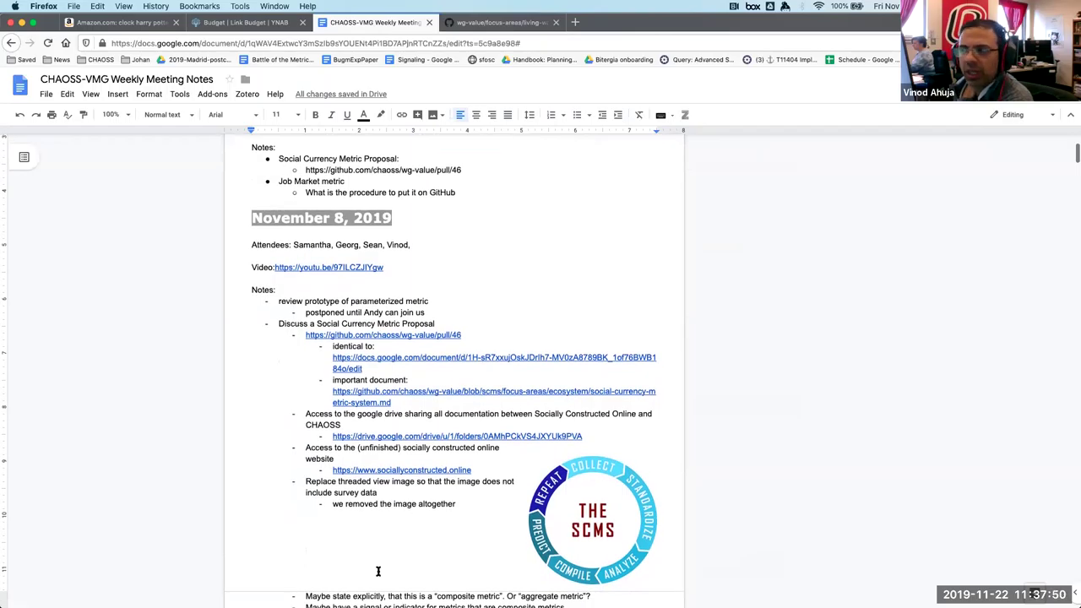
pyautogui.scroll(-8, 578, 442)
pyautogui.scroll(-7, 580, 440)
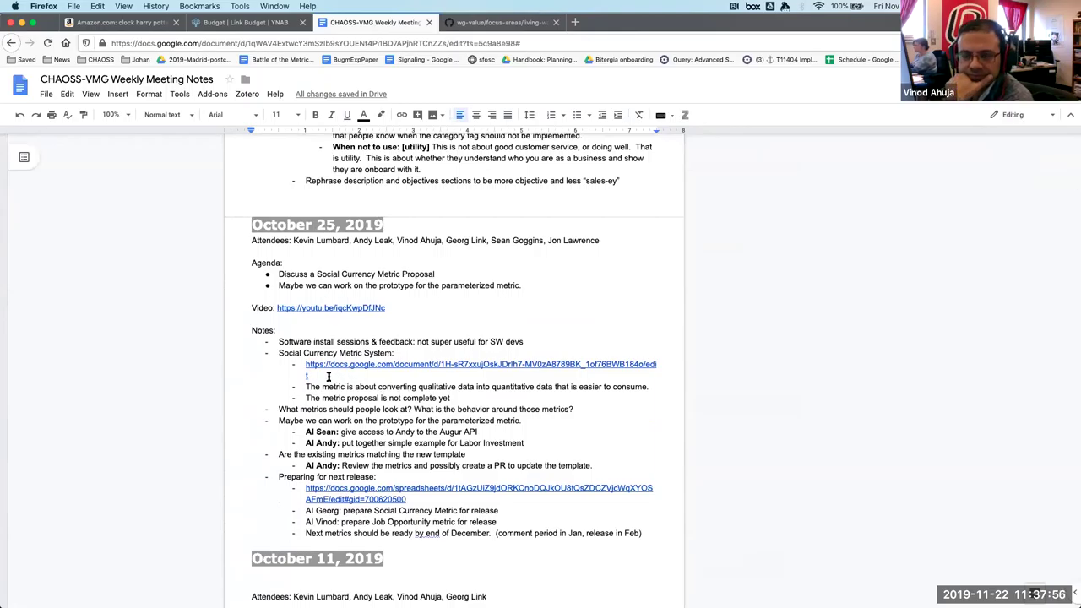
pyautogui.scroll(-1, 328, 376)
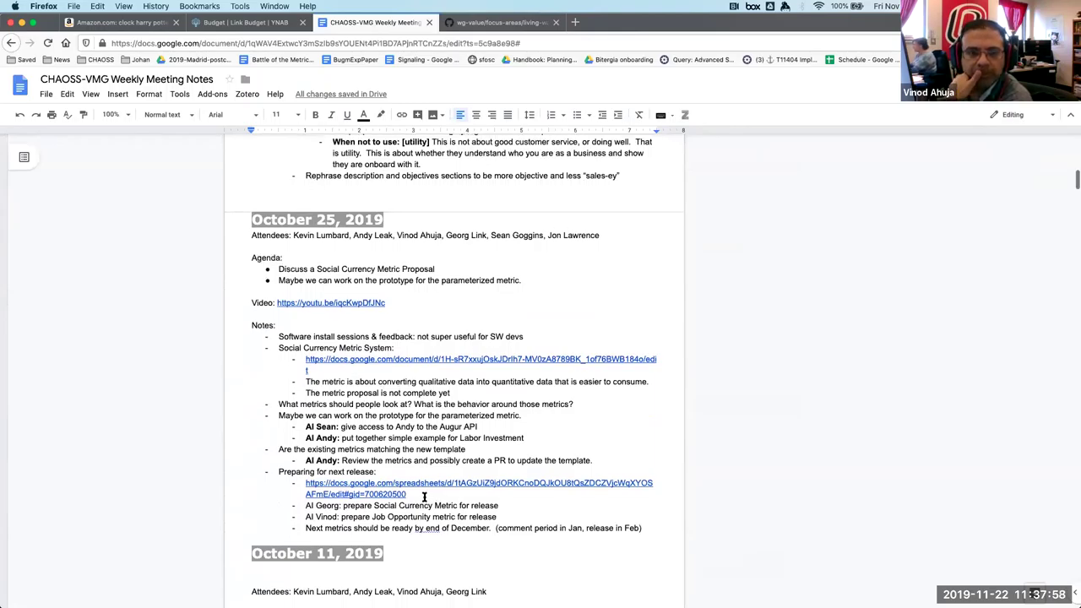
pyautogui.moveTo(424, 497); pyautogui.dragTo(268, 471)
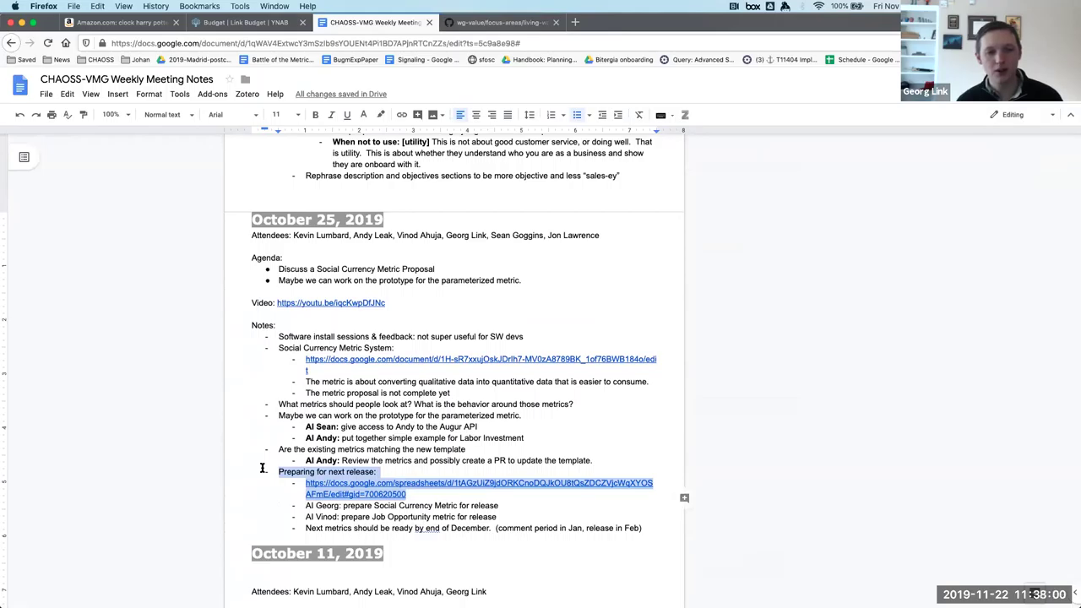
pyautogui.scroll(9, 263, 468)
pyautogui.scroll(10, 262, 466)
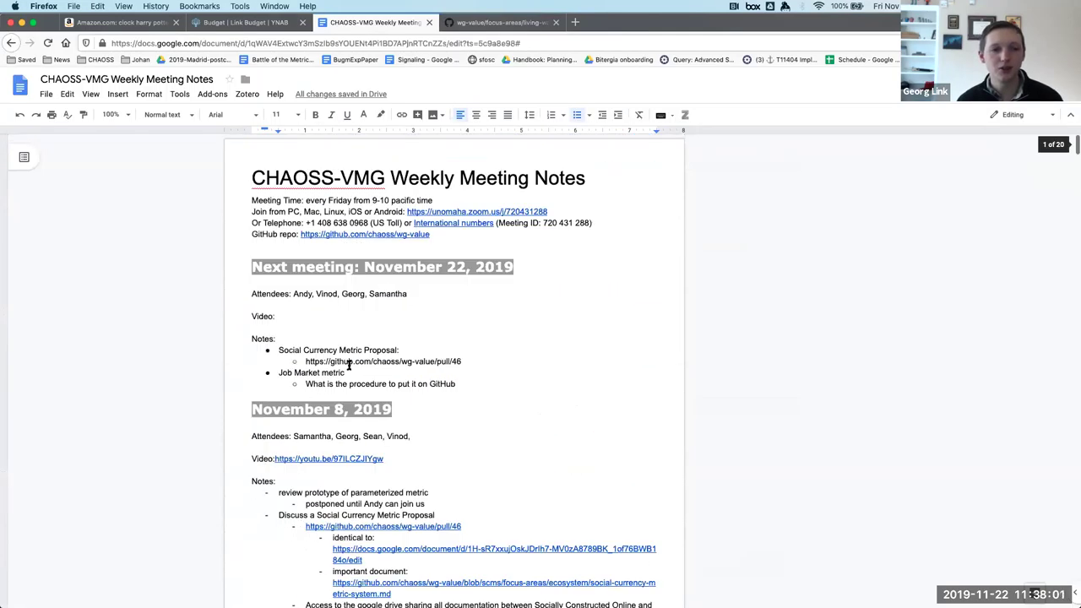
# Paste the 'Preparing for next release:' note and link below the November 22 GitHub bullet, outdented one level.
pyautogui.click(464, 385)
pyautogui.press('Return')
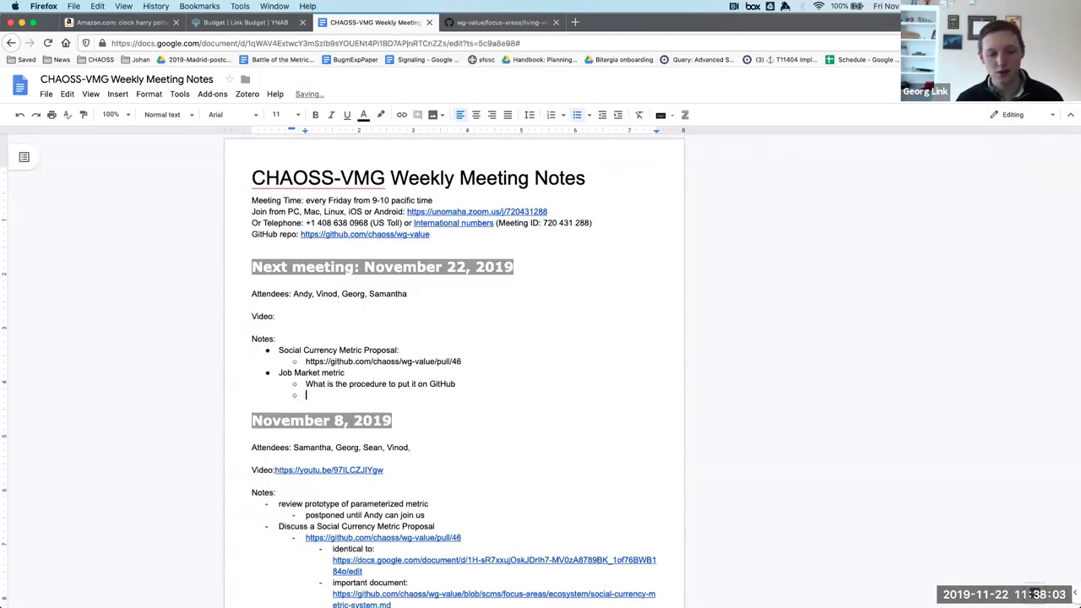
pyautogui.press('BackSpace')
pyautogui.press('BackSpace')
pyautogui.press('Return')
pyautogui.press('Up')
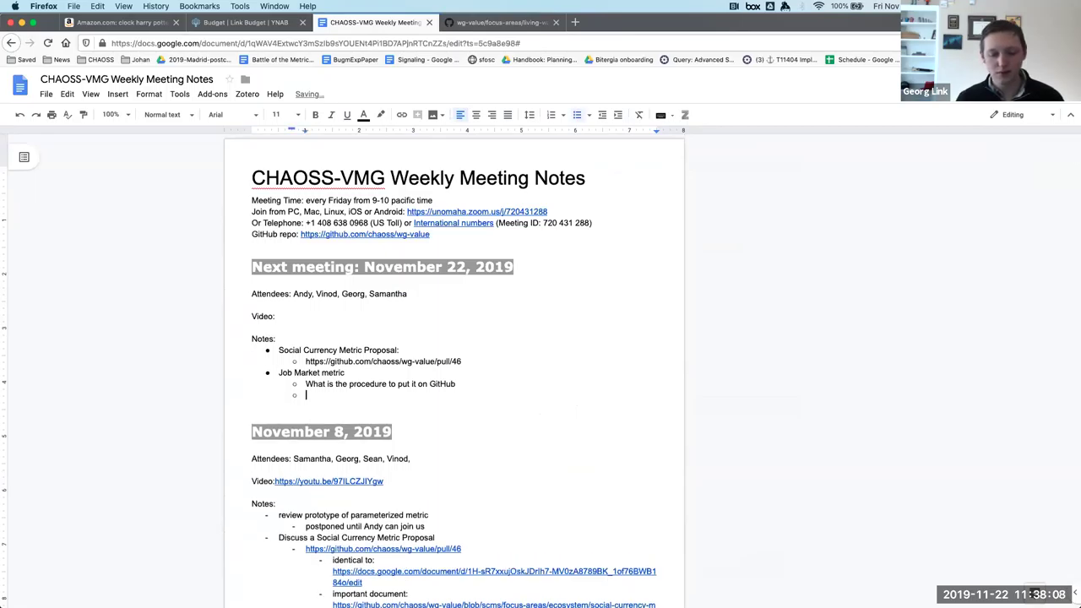
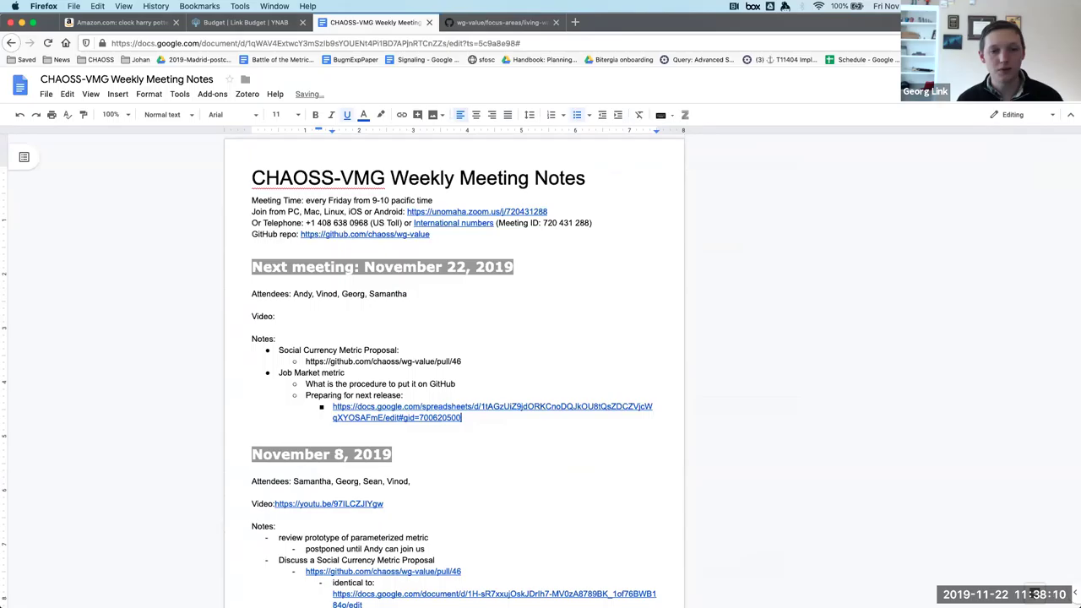
pyautogui.hotkey('shift', 'Up')
pyautogui.hotkey('shift', 'Up')
pyautogui.hotkey('shift', 'Tab')
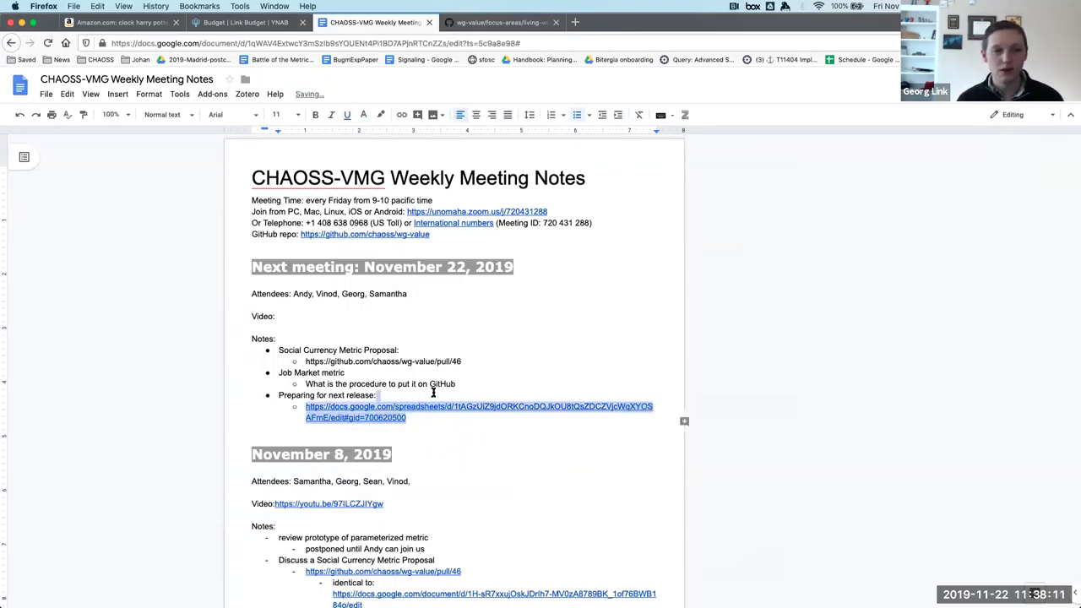
pyautogui.click(398, 406)
# Open the linked spreadsheet and fill row 26, Social Currency Metric System, with light purple.
pyautogui.click(374, 437)
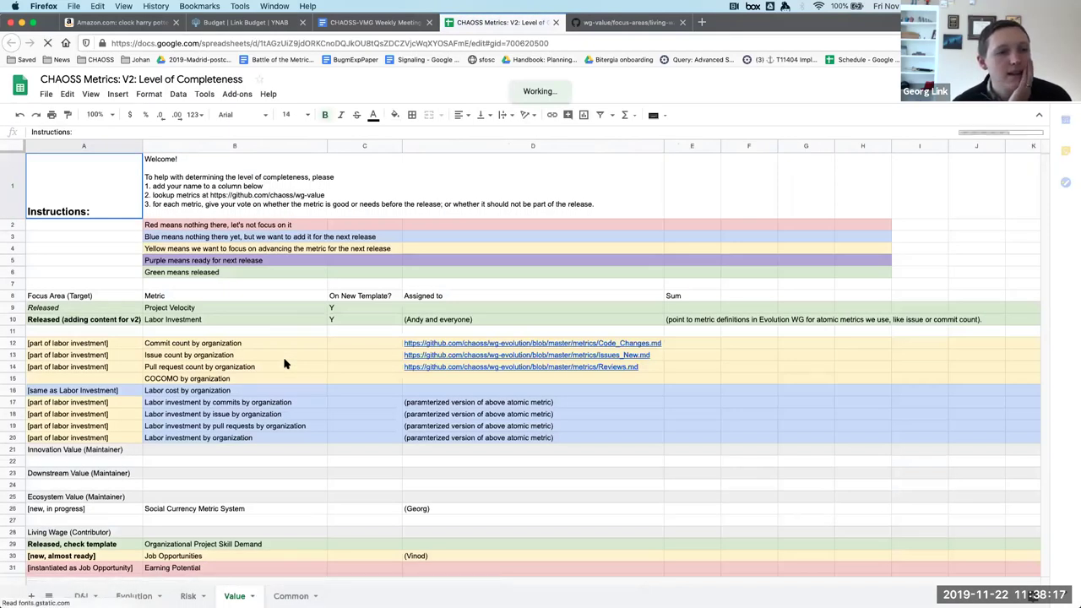
pyautogui.scroll(-3, 285, 363)
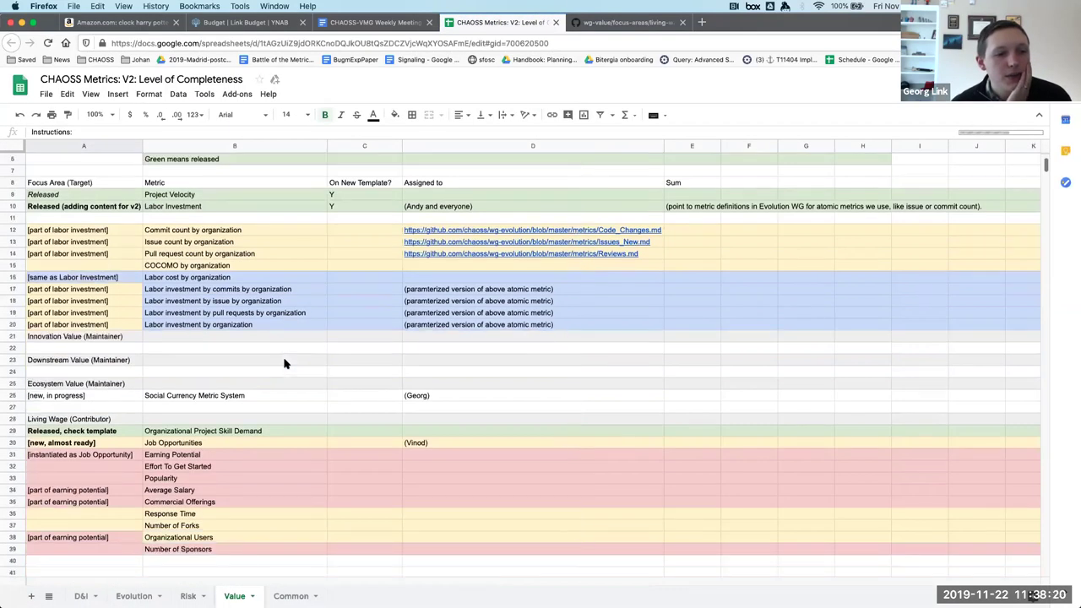
pyautogui.scroll(-5, 284, 363)
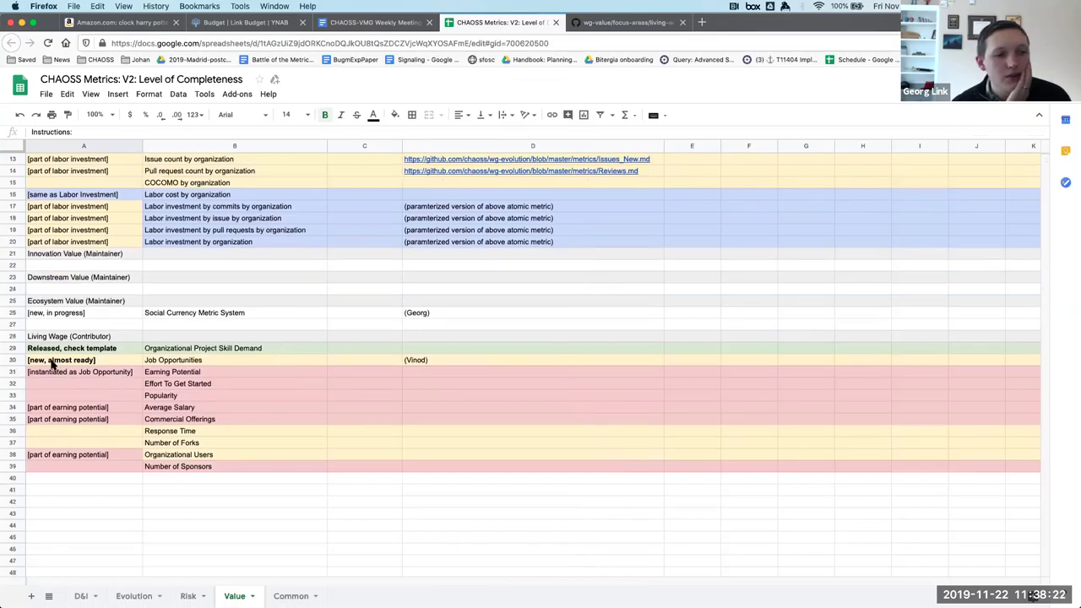
pyautogui.scroll(3, 51, 363)
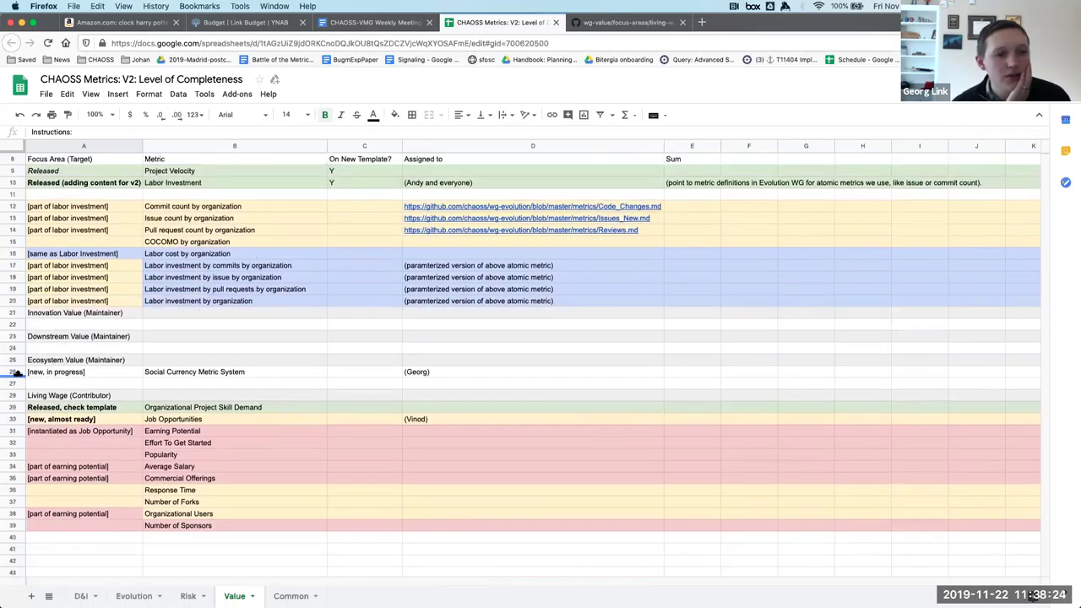
pyautogui.click(13, 371)
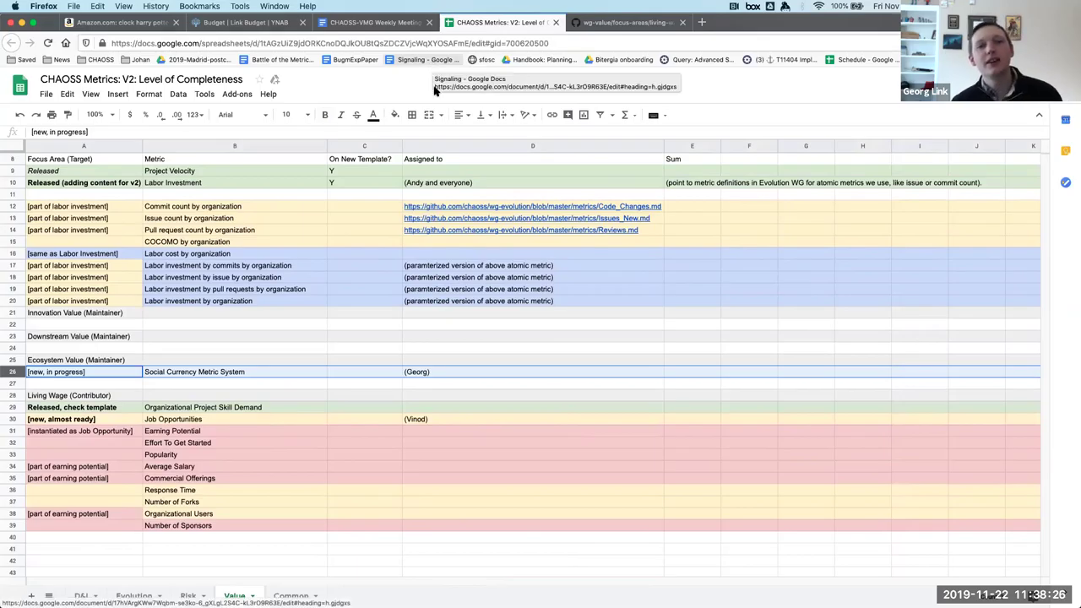
pyautogui.scroll(3, 397, 194)
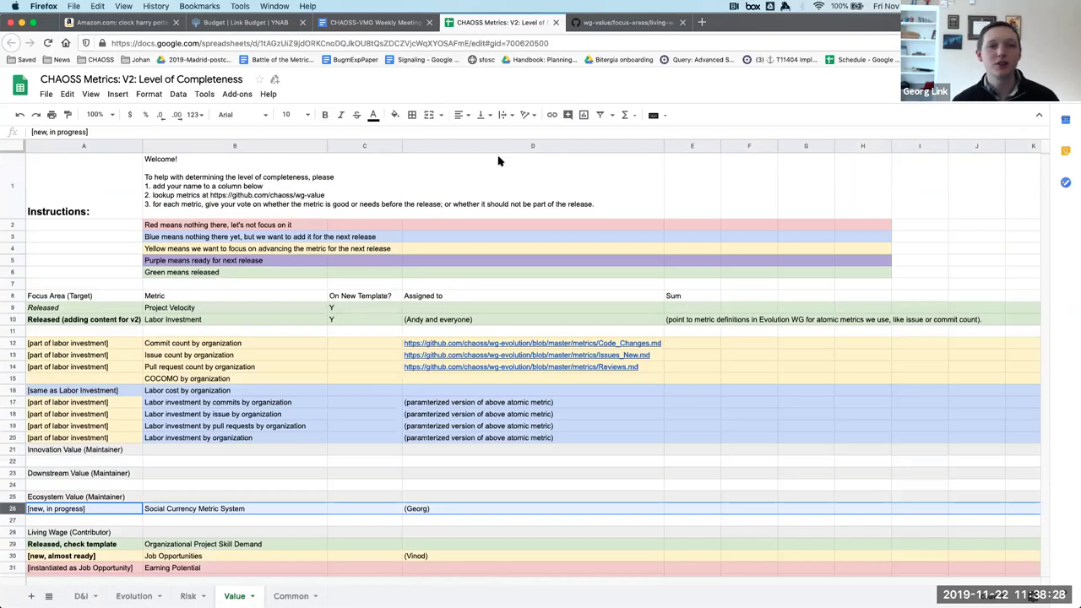
pyautogui.click(395, 115)
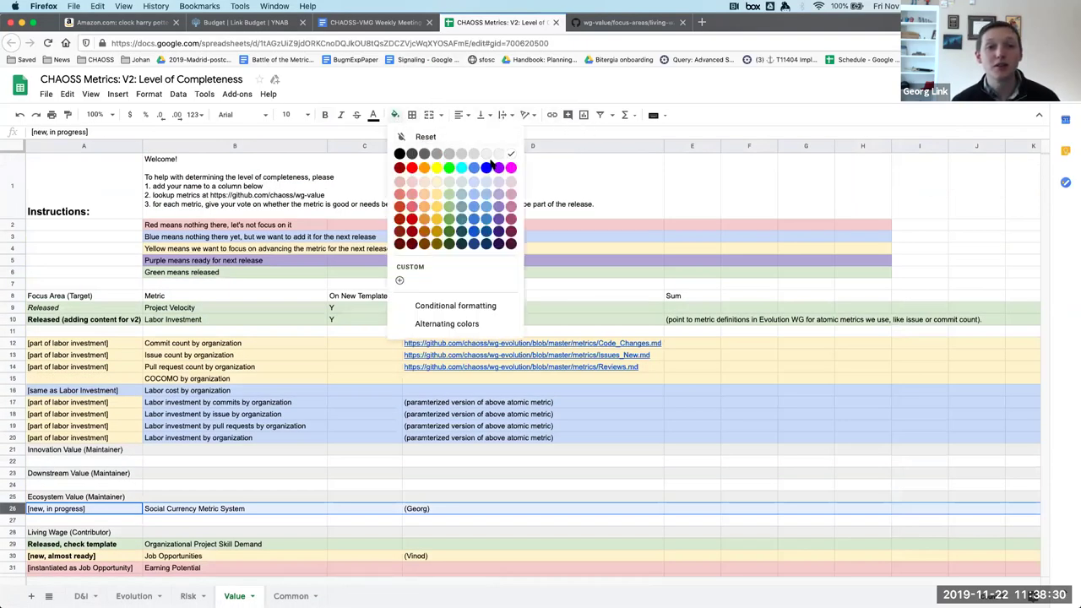
pyautogui.click(498, 207)
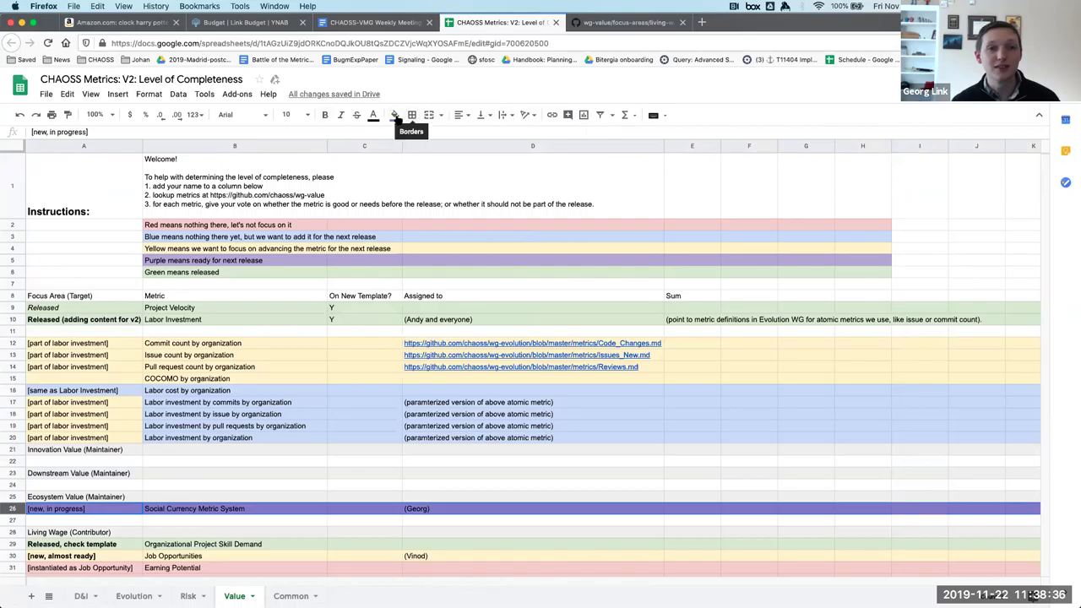
pyautogui.click(394, 116)
pyautogui.click(497, 206)
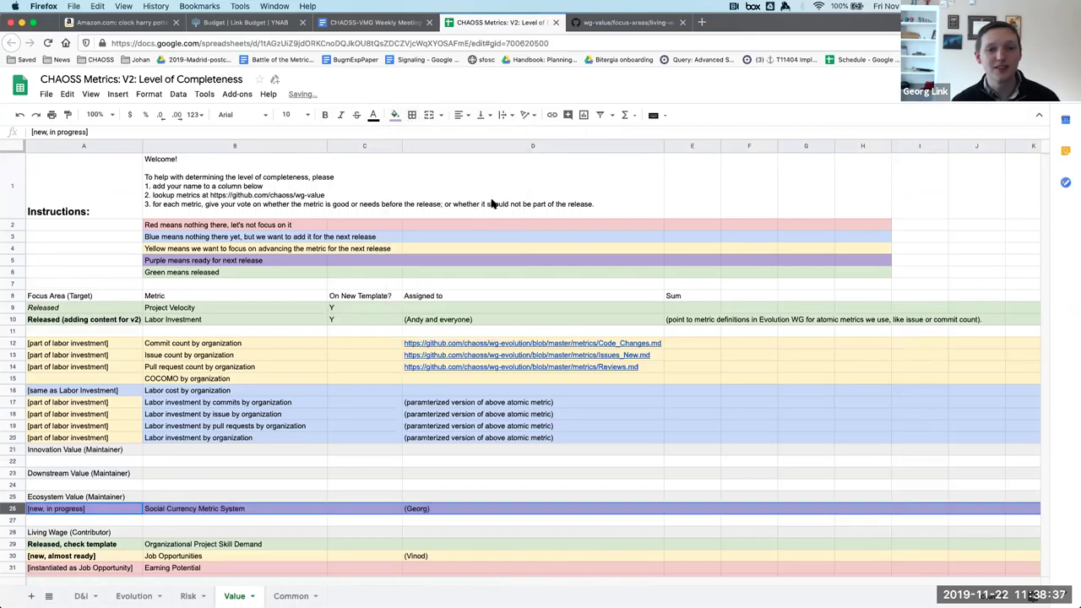
pyautogui.click(222, 522)
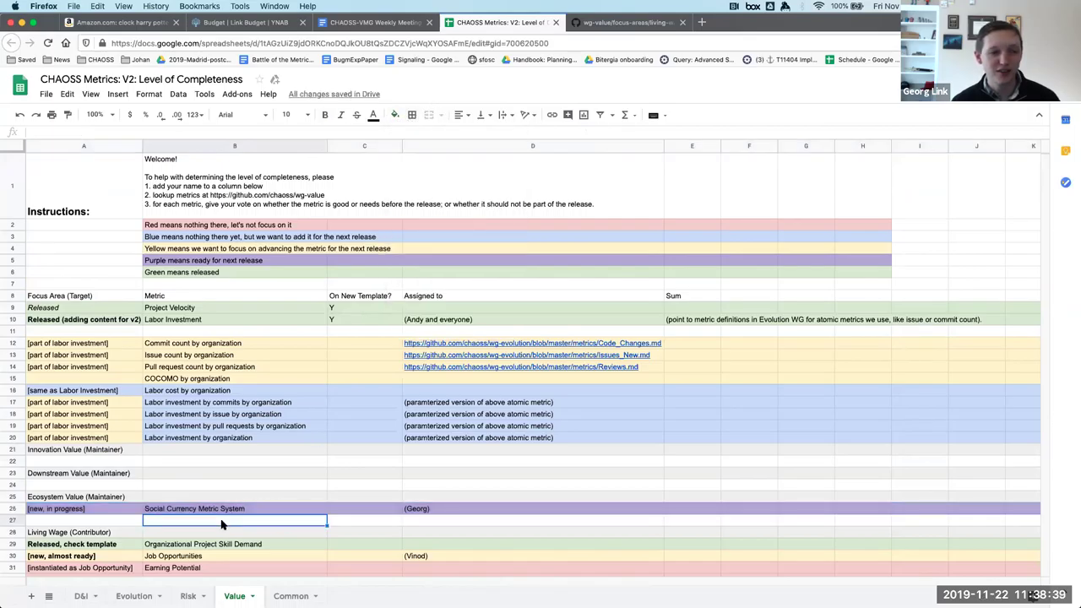
# Replace the status in cell A26 with 'ready for release'.
pyautogui.scroll(-1, 223, 522)
pyautogui.click(445, 442)
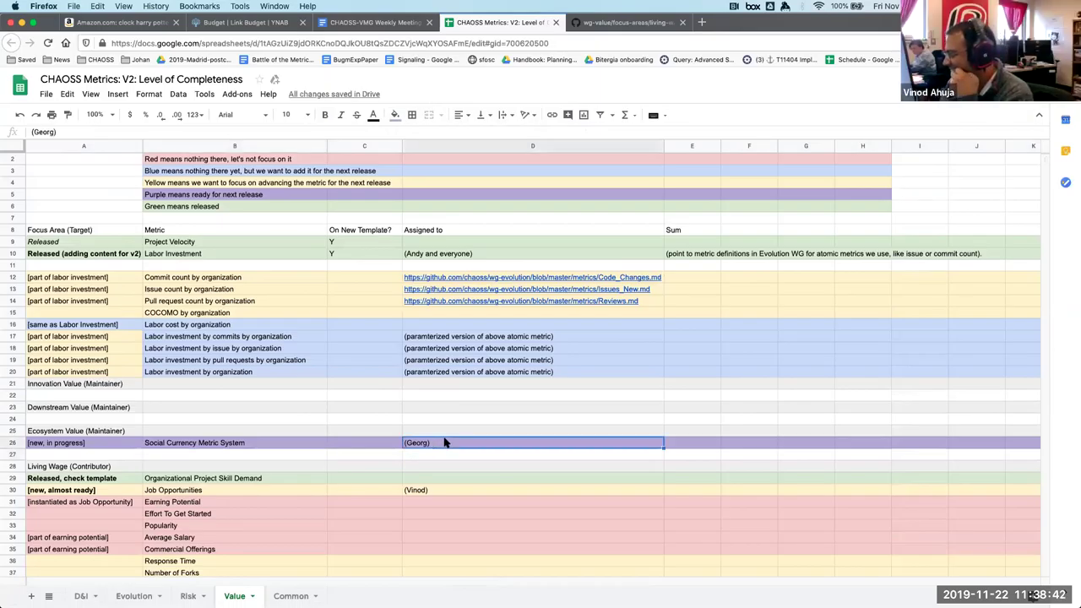
pyautogui.click(99, 447)
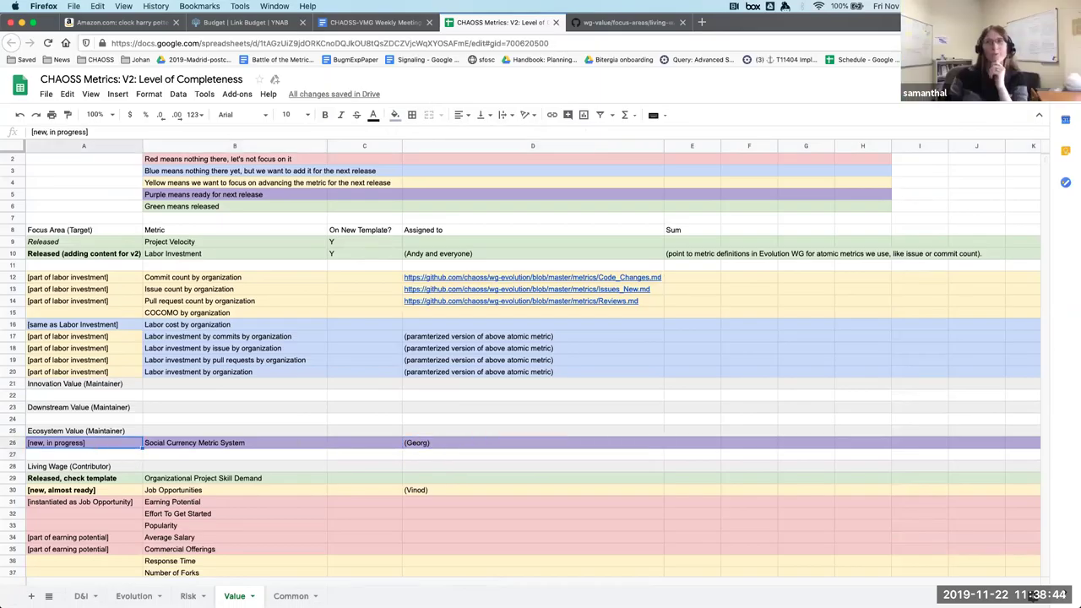
pyautogui.write('ready for release')
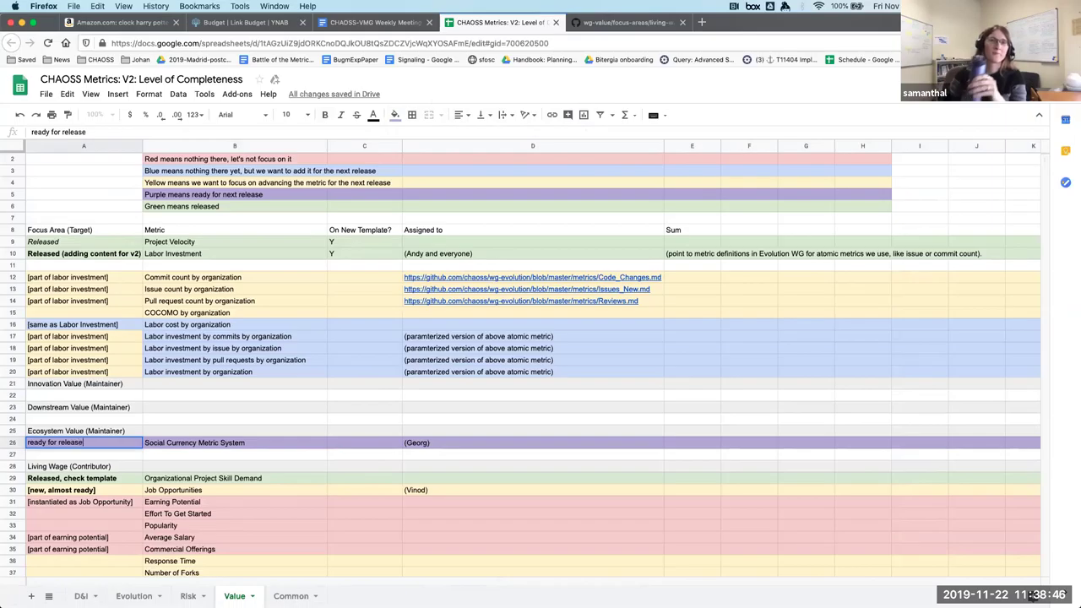
pyautogui.press('Return')
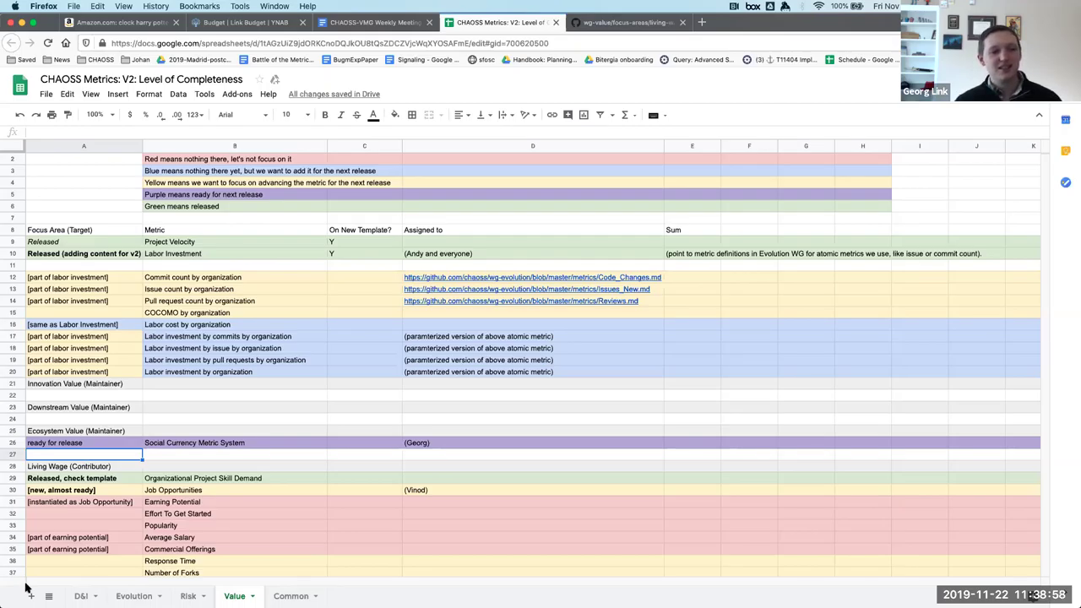
# Inspect row 30, Job Opportunities marked '[new, almost ready]', then switch to the GitHub living-wage page.
pyautogui.scroll(-1, 99, 505)
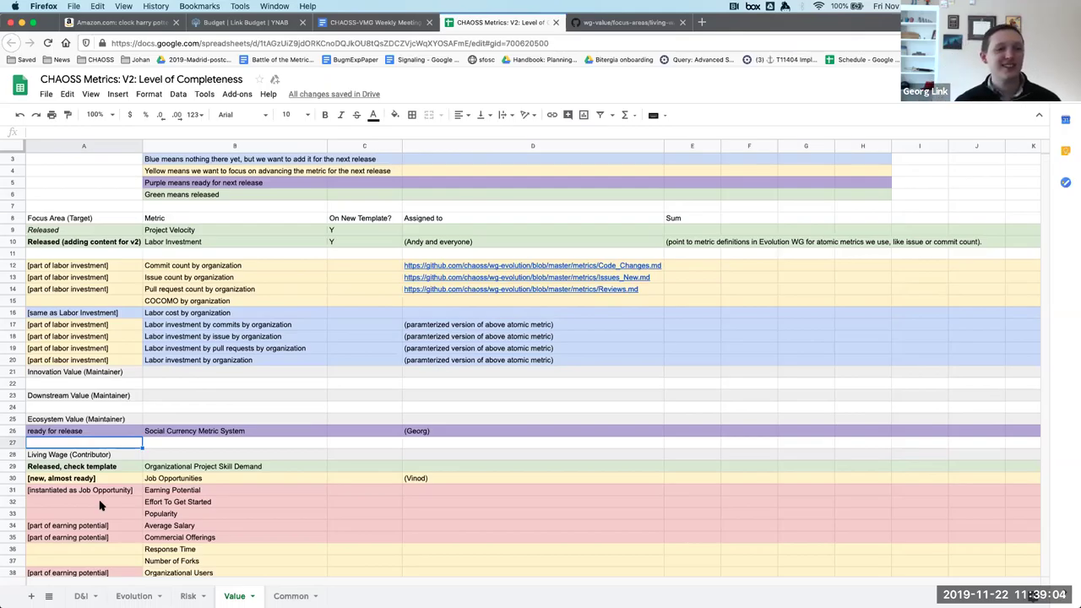
pyautogui.click(66, 478)
pyautogui.click(13, 478)
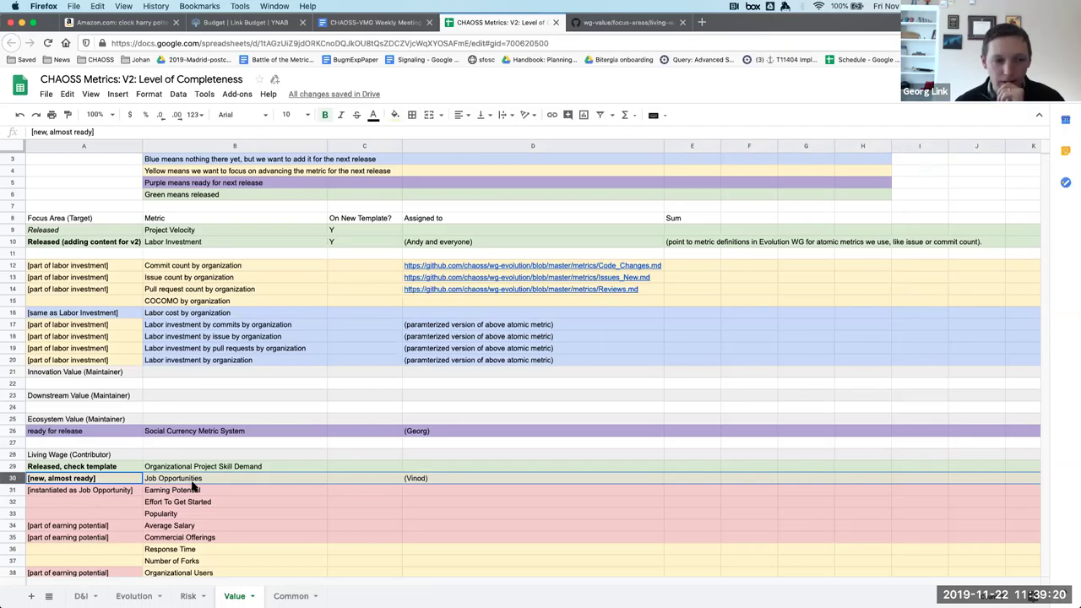
pyautogui.click(192, 482)
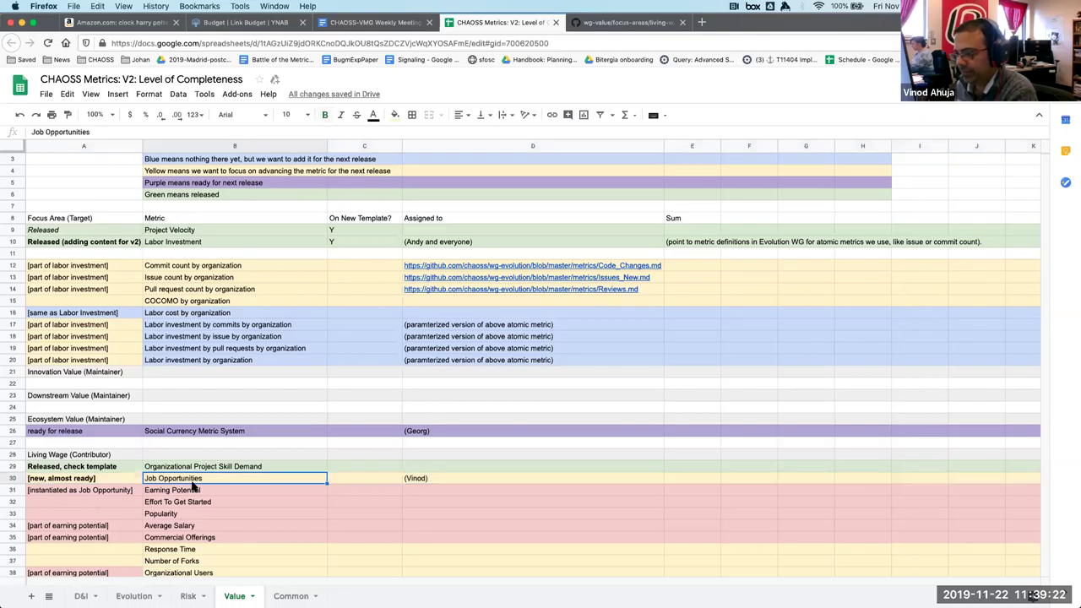
pyautogui.scroll(1, 193, 487)
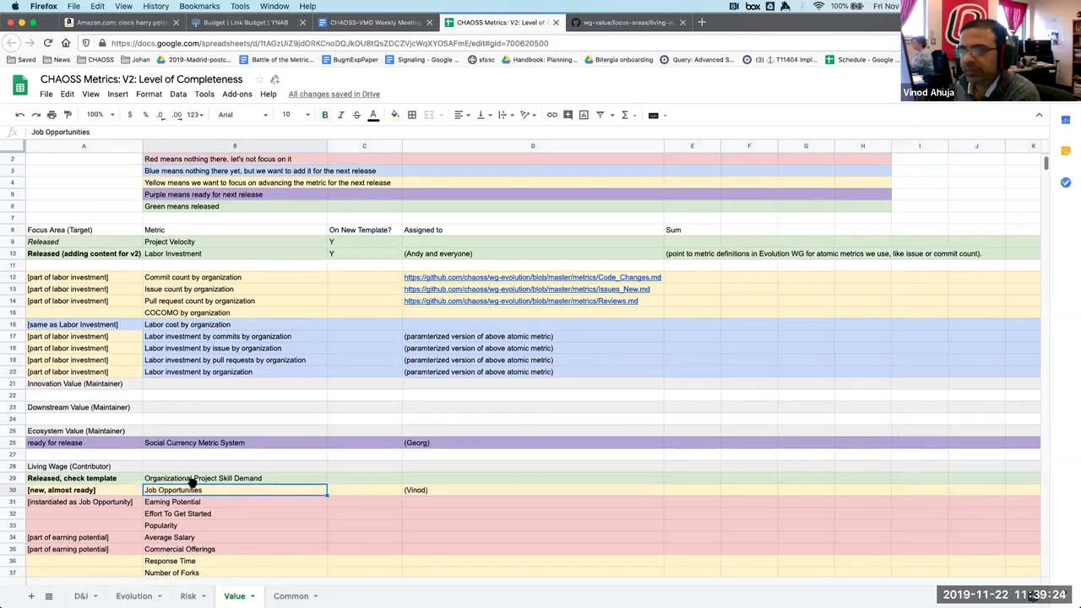
pyautogui.click(624, 23)
# Paste the October 25 template-matching item and its action as a sub-bullet under the November 22 spreadsheet link.
pyautogui.click(375, 22)
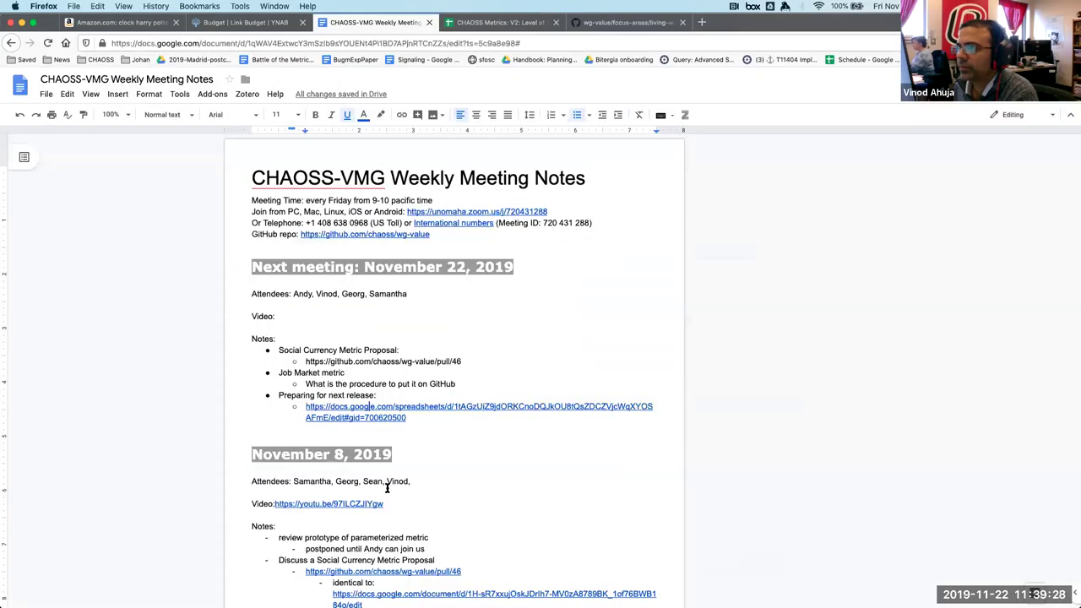
pyautogui.scroll(-15, 386, 488)
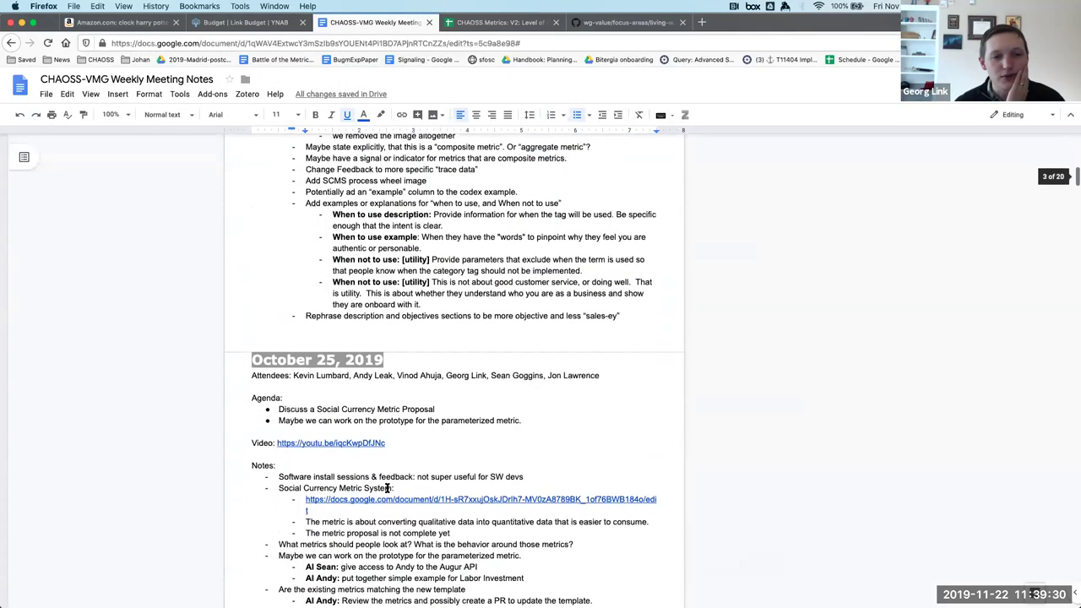
pyautogui.scroll(-2, 387, 488)
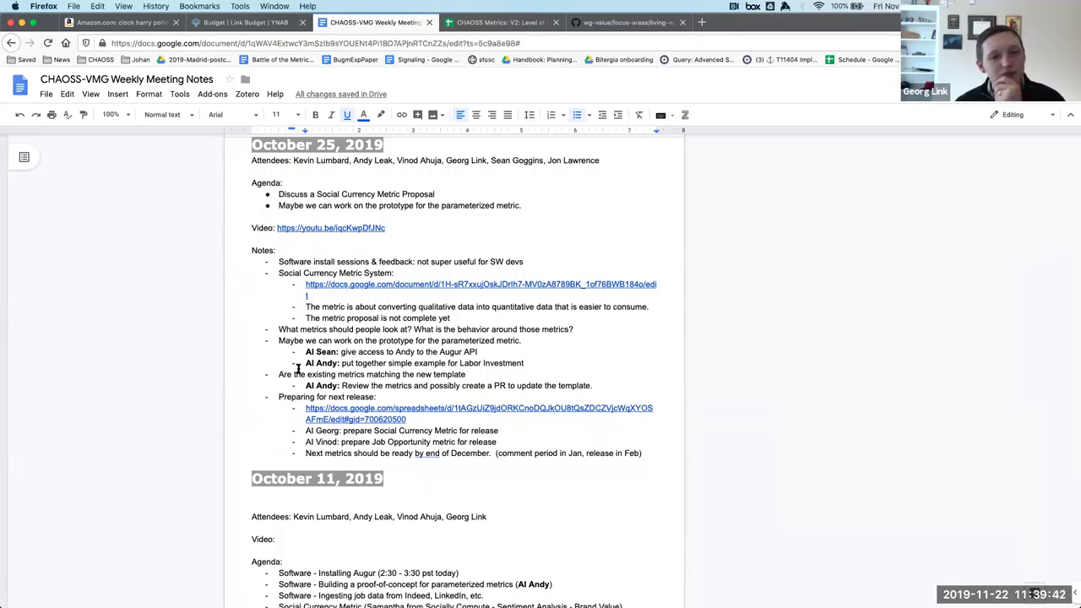
pyautogui.moveTo(600, 385); pyautogui.dragTo(192, 381)
pyautogui.hotkey('ctrl', 'c')
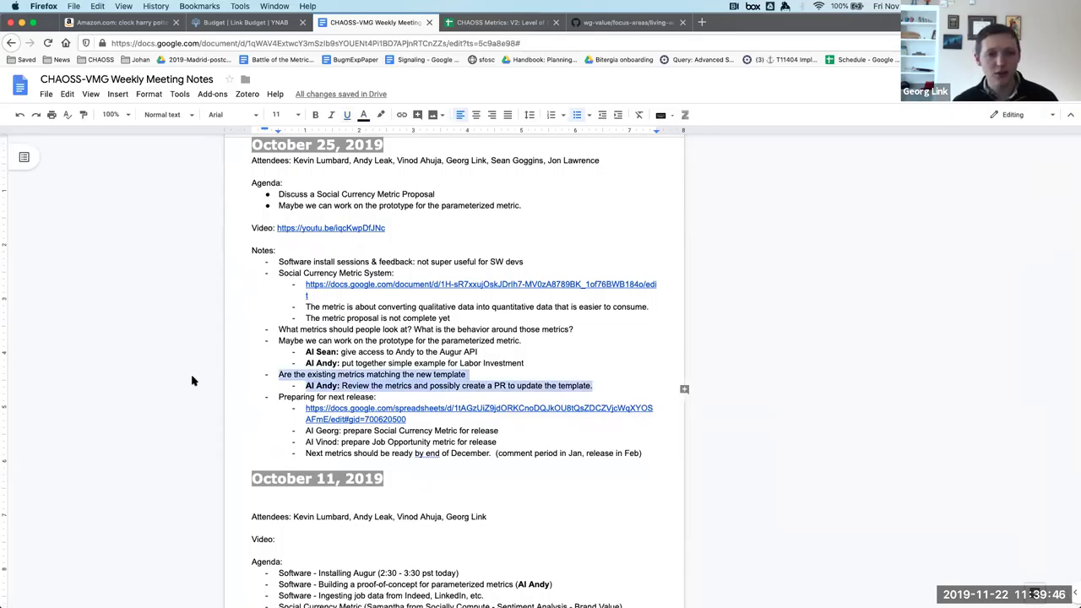
pyautogui.scroll(20, 335, 284)
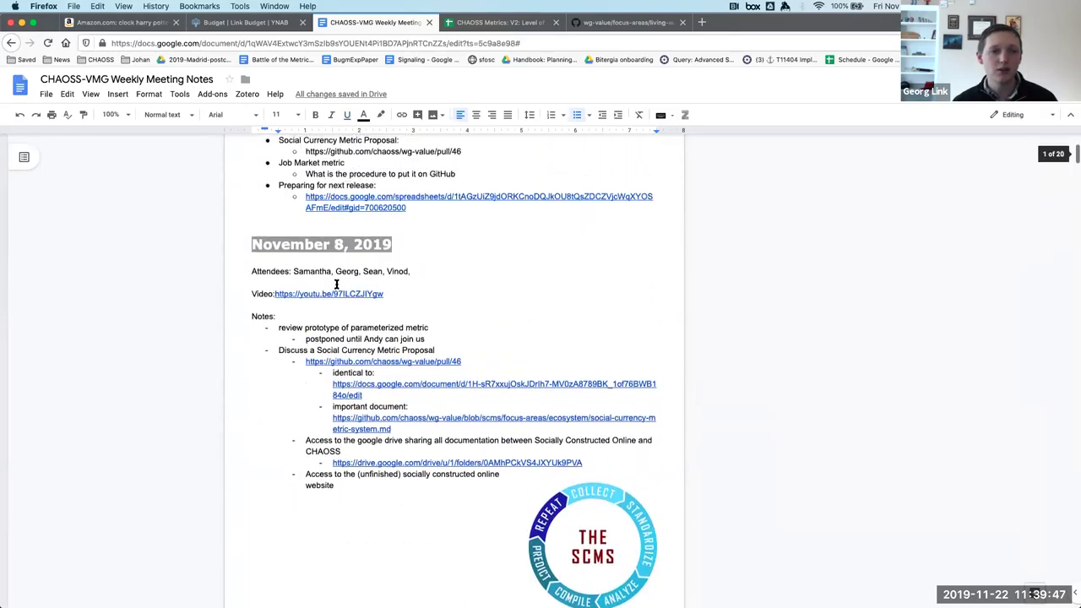
pyautogui.click(427, 313)
pyautogui.press('Return')
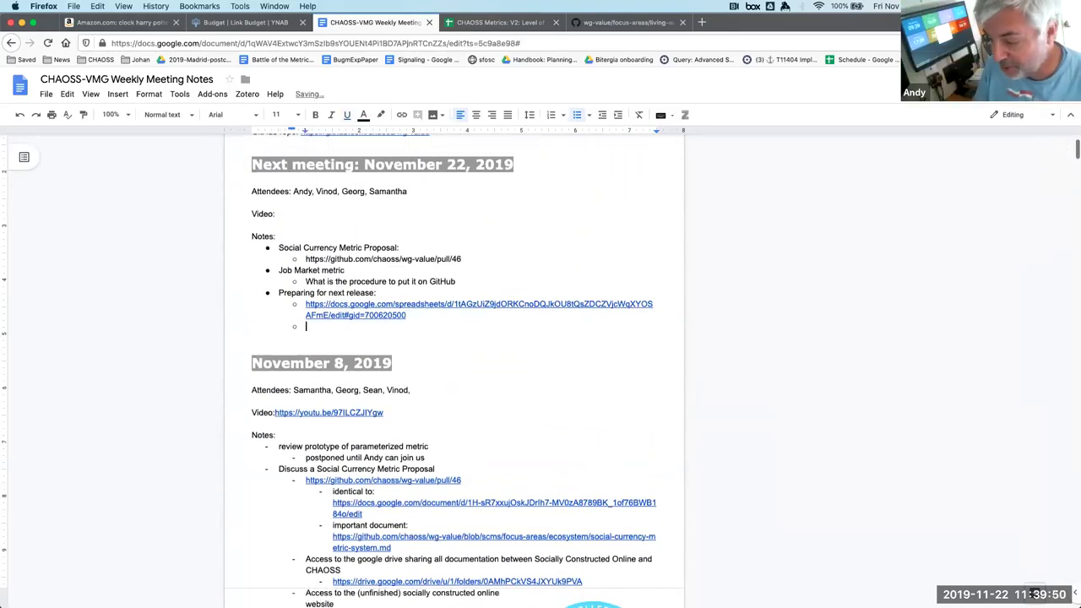
pyautogui.hotkey('ctrl', 'v')
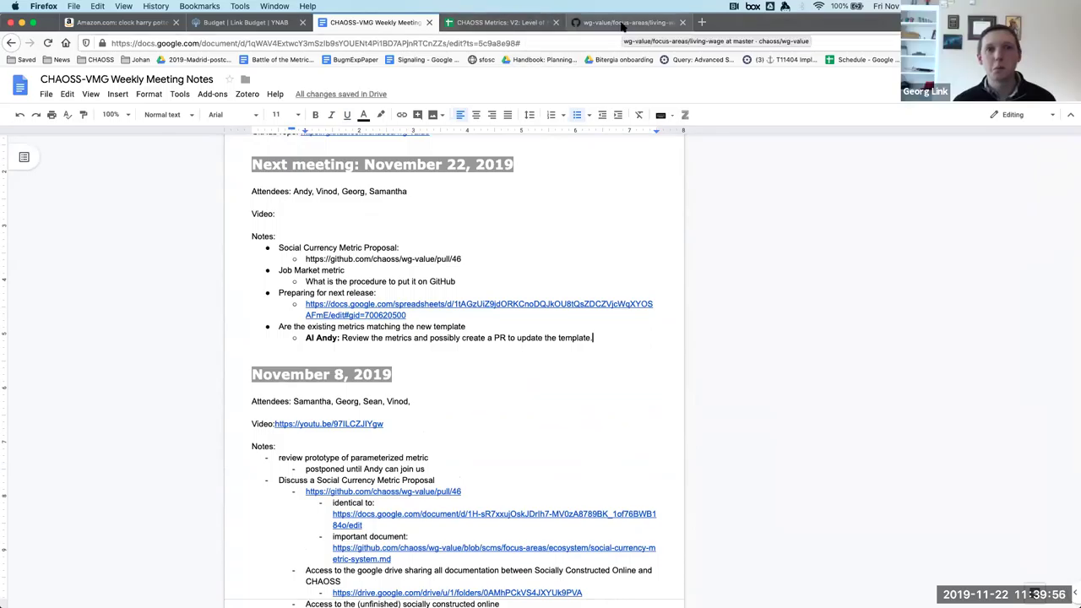
# Split a new tab into its own window and bring the maximized repository window to focus-areas.
pyautogui.click(622, 23)
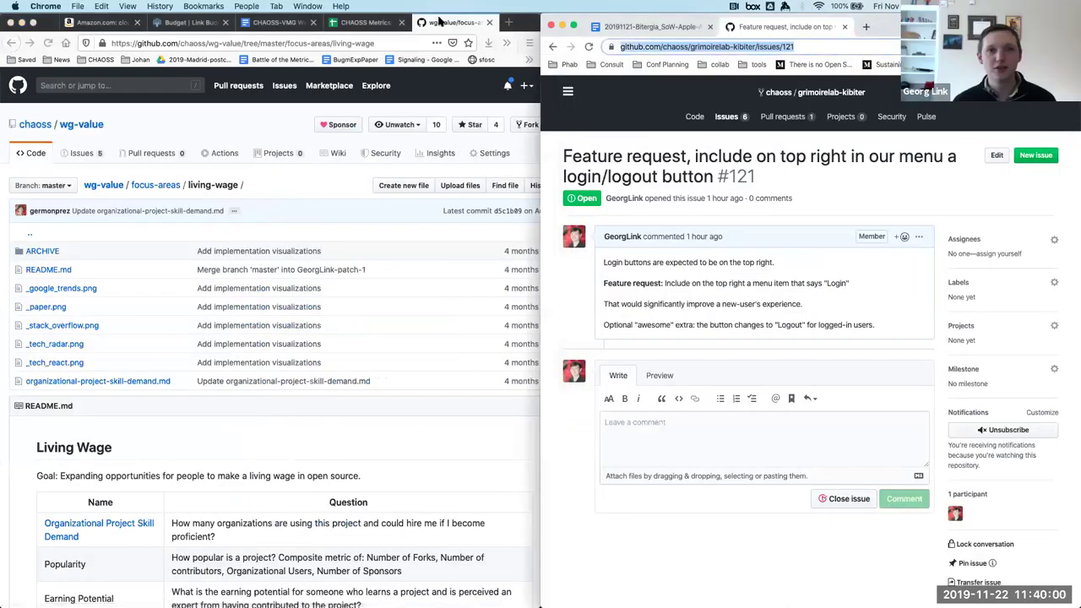
pyautogui.click(509, 23)
pyautogui.moveTo(439, 22); pyautogui.dragTo(397, 185)
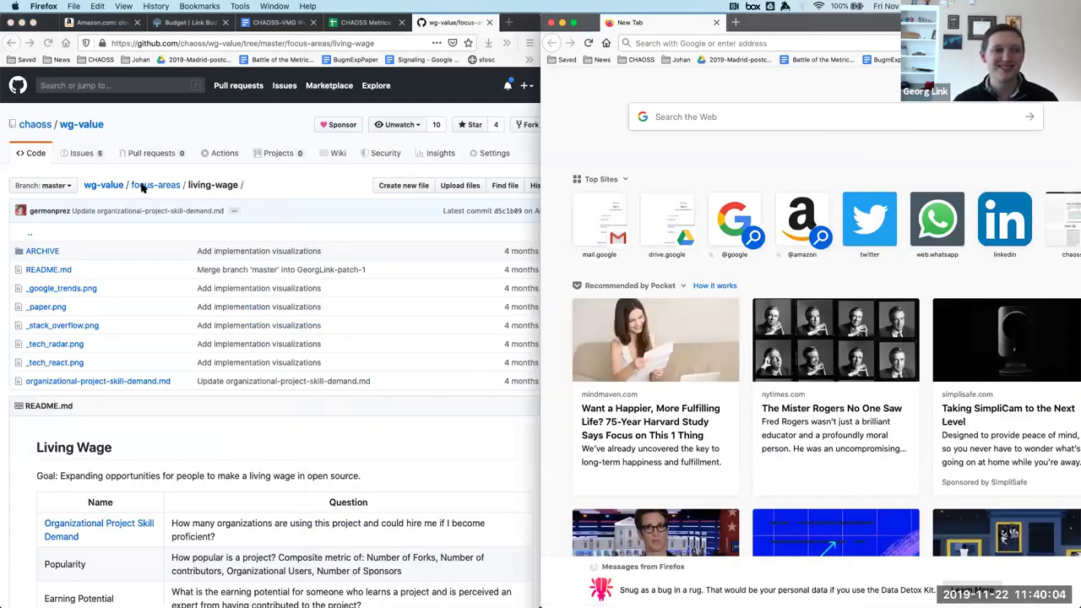
pyautogui.click(149, 186)
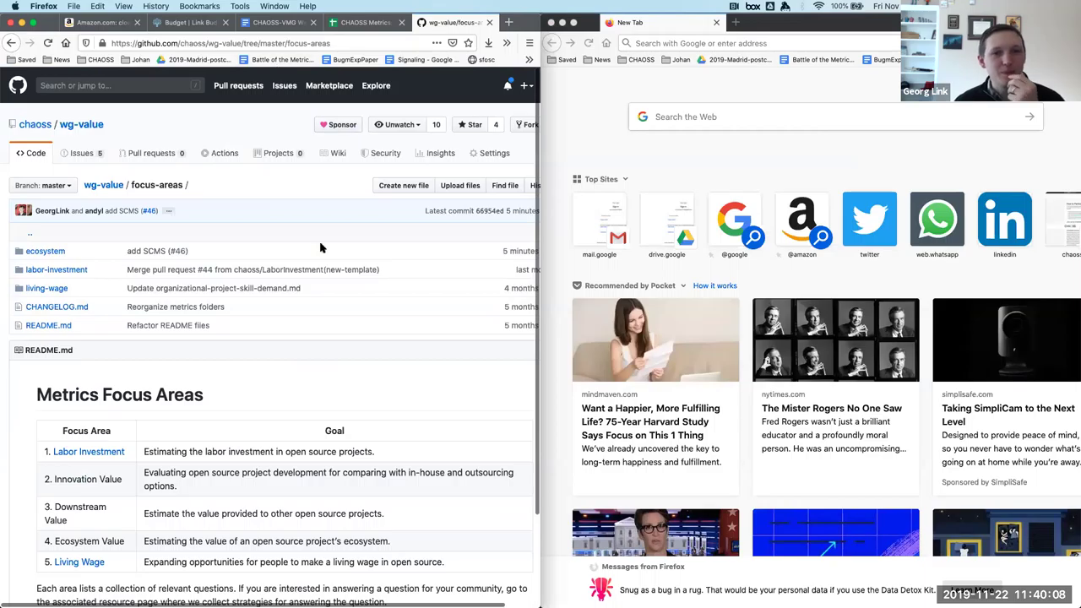
pyautogui.press('super+alt+f')
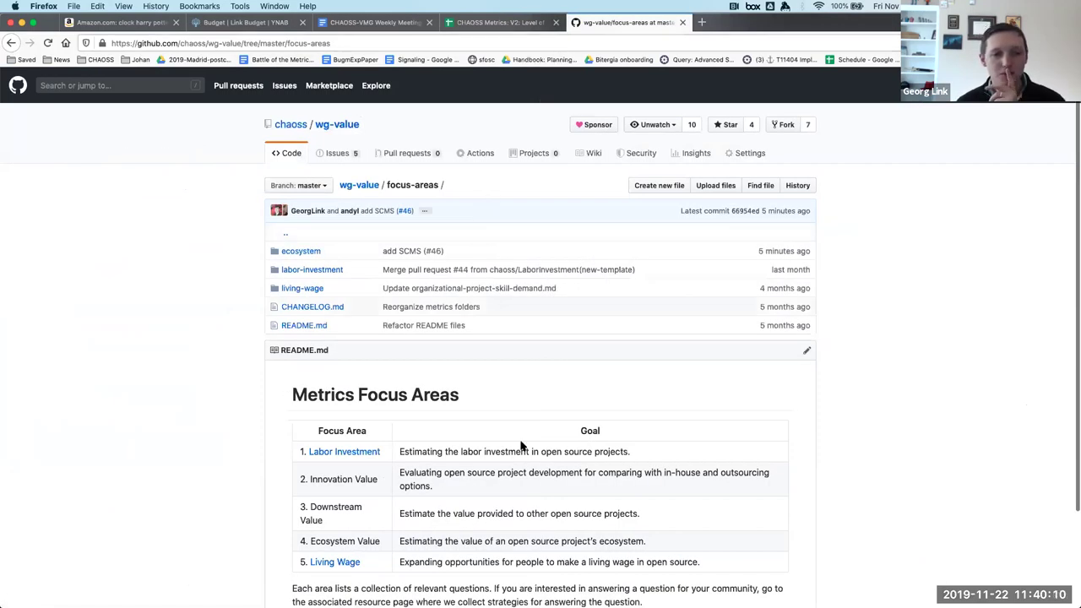
# Open the Labor Investment focus area and its labor_investment.md metric document.
pyautogui.scroll(-1, 512, 447)
pyautogui.scroll(-3, 512, 447)
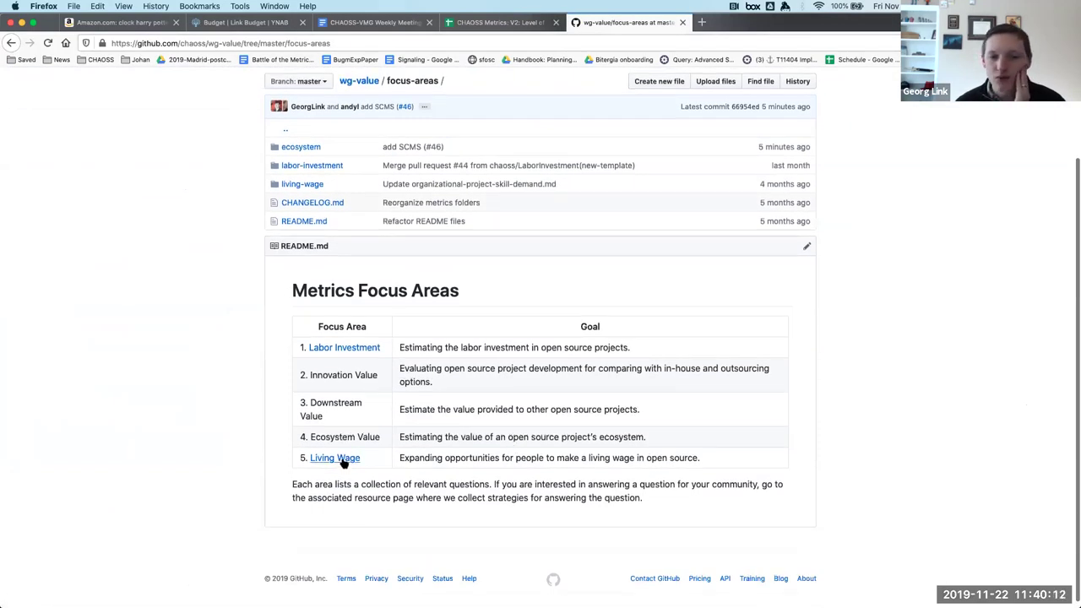
pyautogui.click(343, 349)
pyautogui.scroll(-4, 348, 337)
pyautogui.click(349, 325)
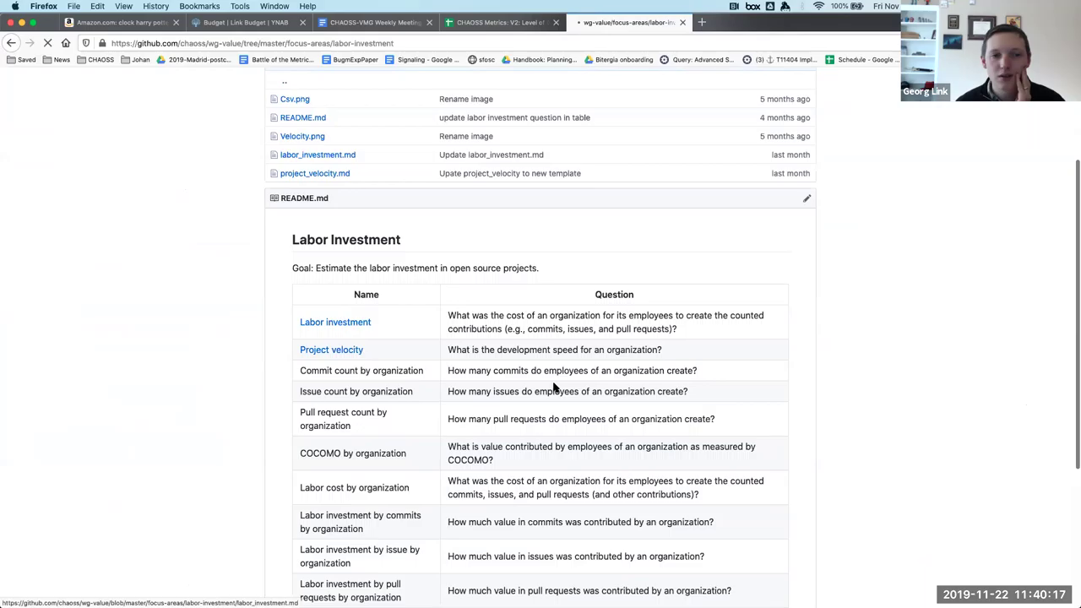
pyautogui.scroll(1, 554, 383)
pyautogui.scroll(-7, 554, 384)
# Tile a new window beside GitHub and load the chaoss.community/metrics page.
pyautogui.scroll(8, 554, 384)
pyautogui.scroll(3, 554, 383)
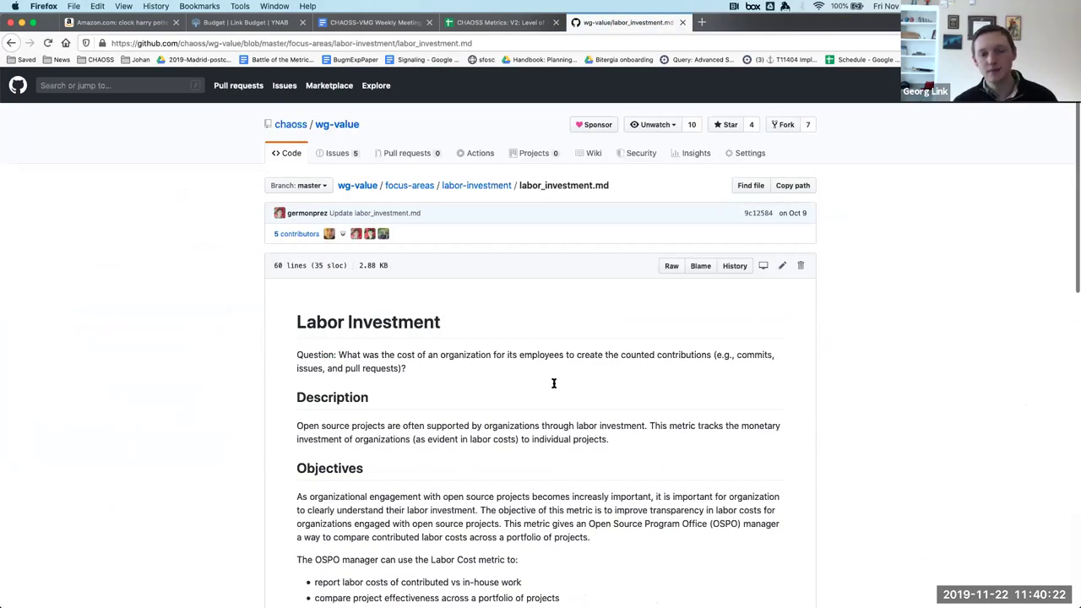
pyautogui.press('super+n')
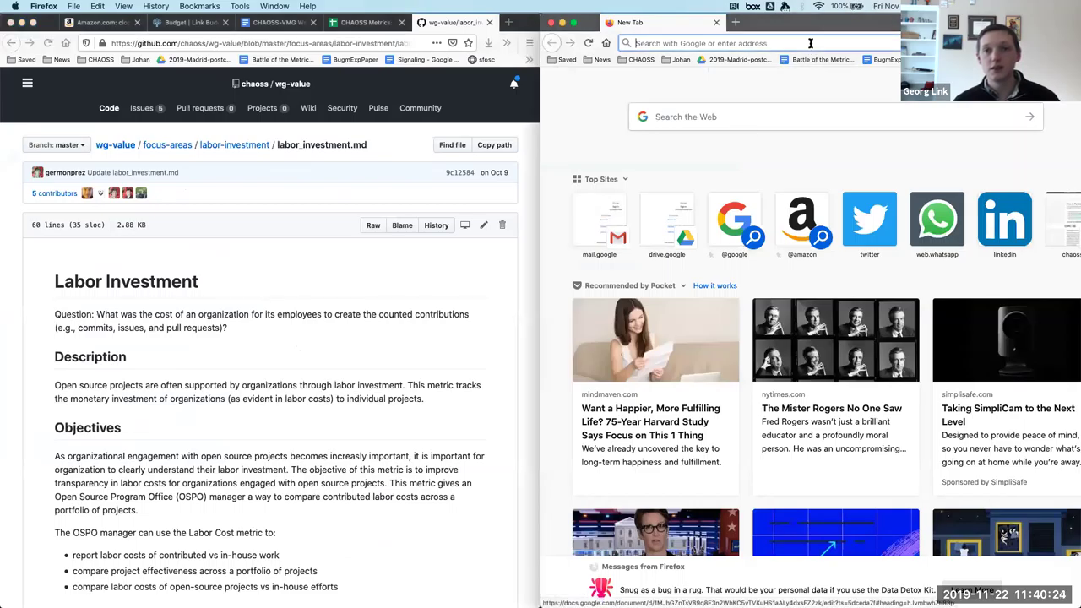
pyautogui.write('chaoss.community/')
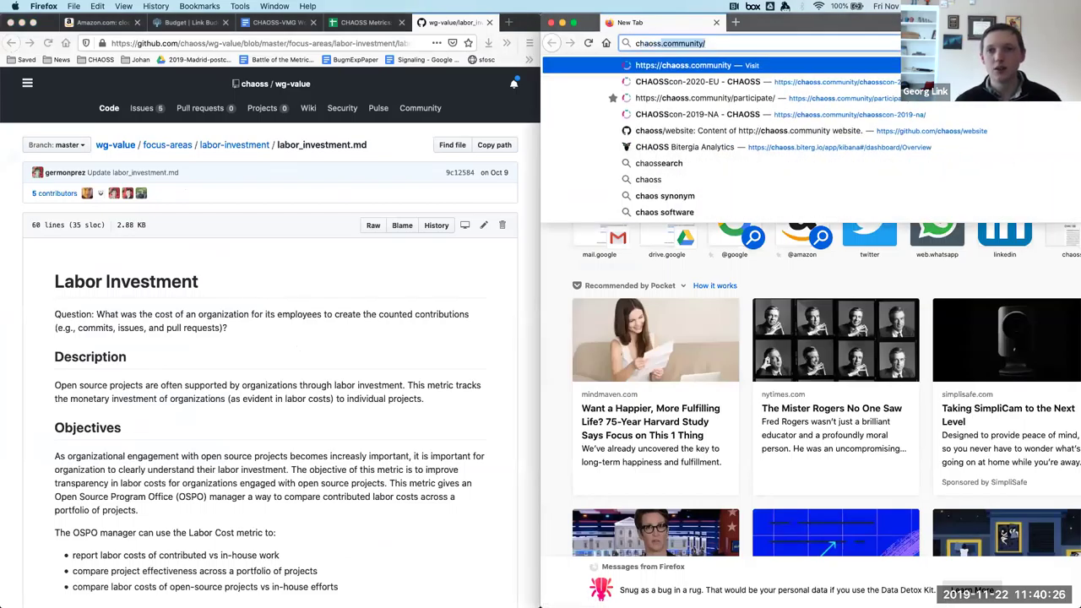
pyautogui.press('Right')
pyautogui.write('m')
pyautogui.press('Return')
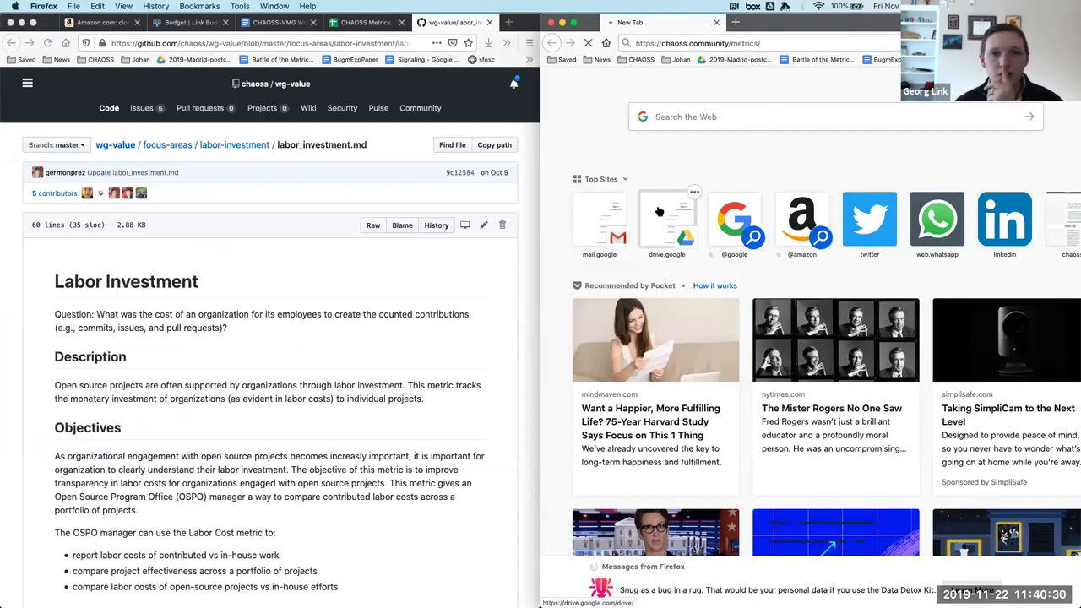
# Select spreadsheet row 10 (Labor Investment), jump to the site's Labor Investment section, then revisit labor_investment.md.
pyautogui.click(363, 22)
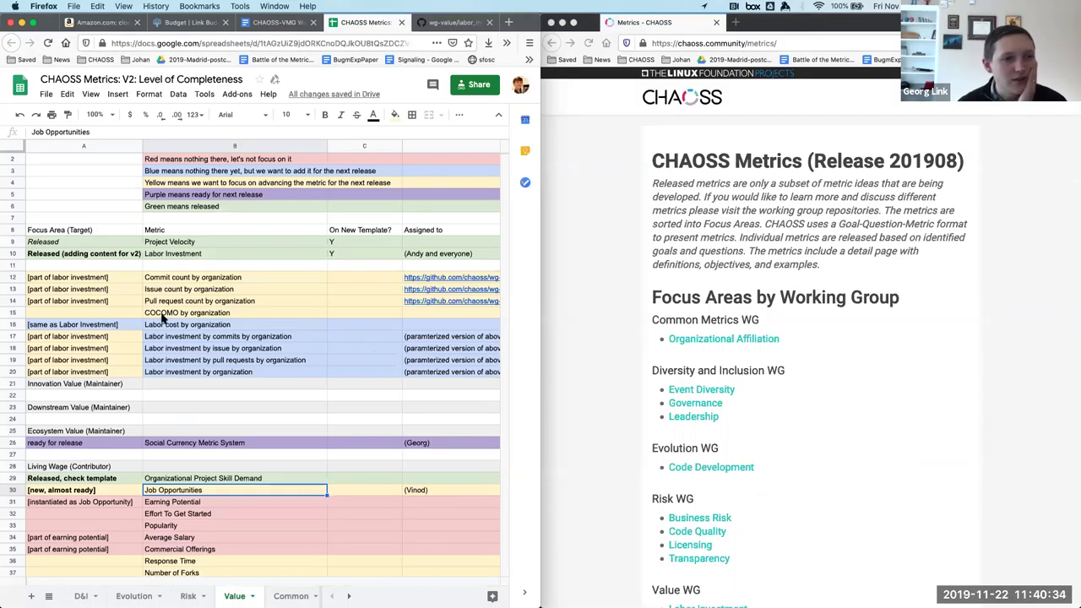
pyautogui.scroll(2, 163, 318)
pyautogui.click(13, 319)
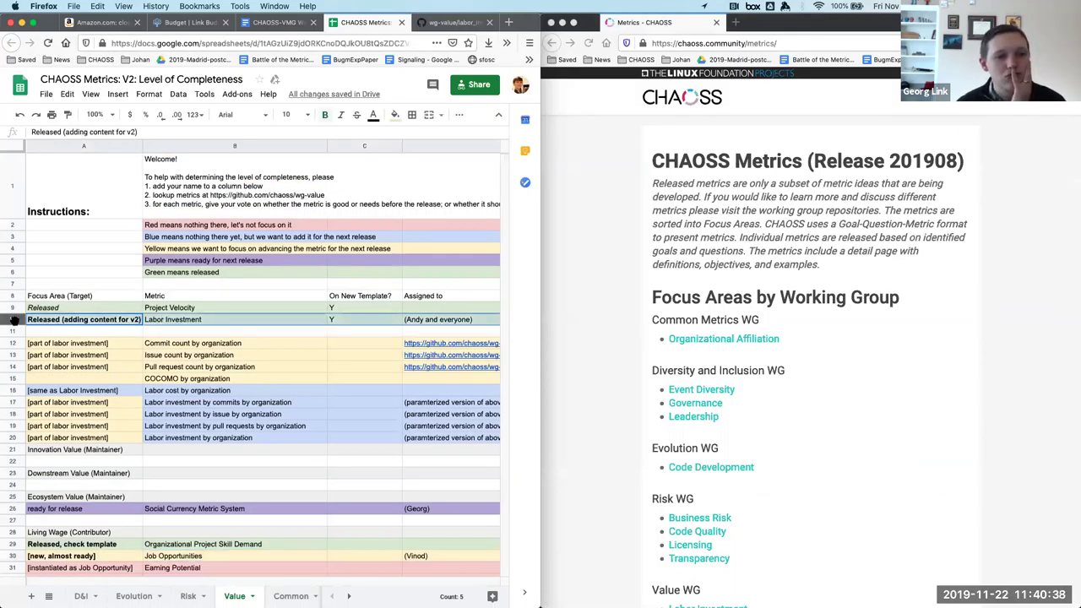
pyautogui.scroll(-1, 828, 236)
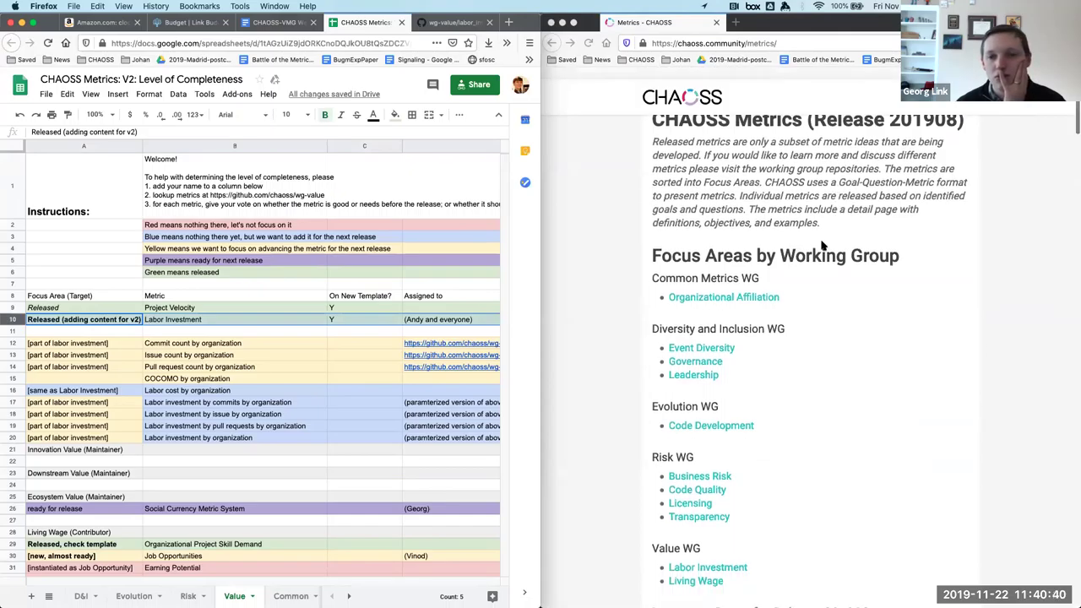
pyautogui.click(724, 567)
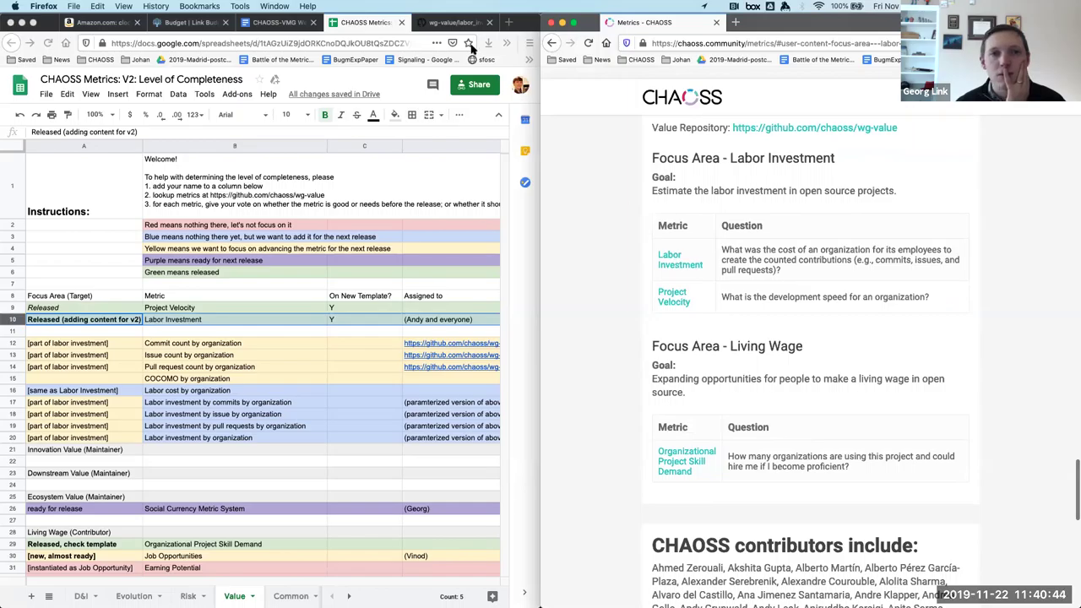
pyautogui.click(452, 22)
# Scroll through labor_investment.md, check the Tools Providing the Metric heading, and return to the top.
pyautogui.scroll(-3, 358, 438)
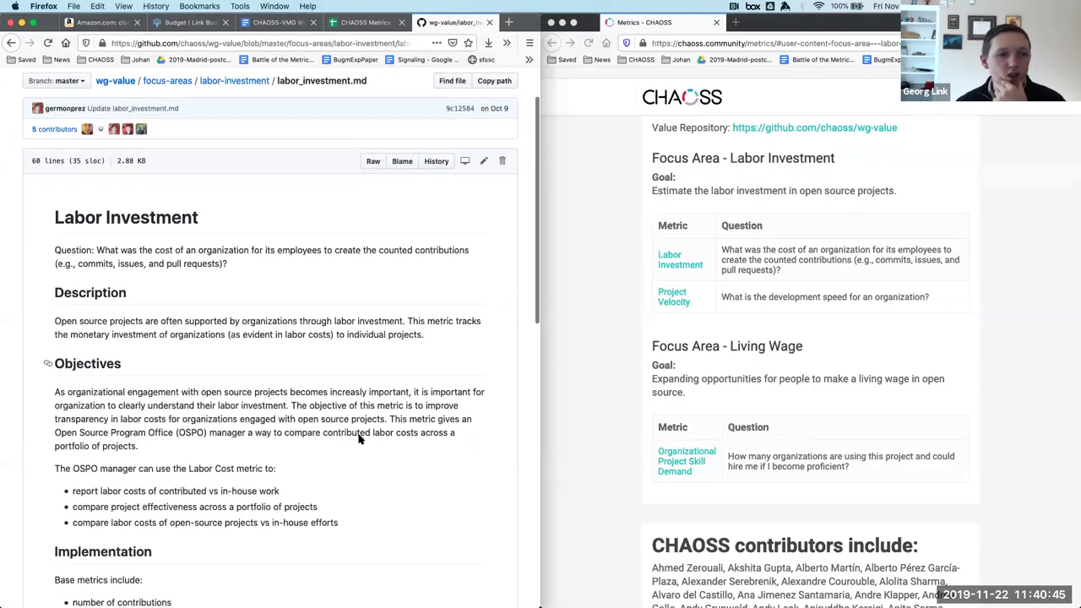
pyautogui.scroll(-8, 358, 438)
pyautogui.scroll(-7, 358, 438)
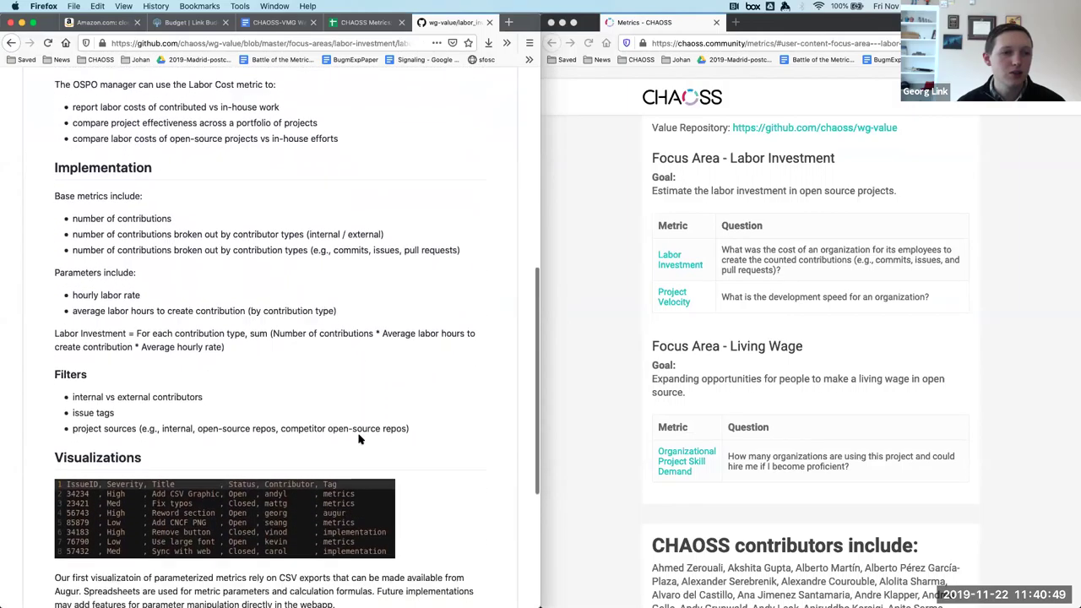
pyautogui.scroll(-1, 361, 440)
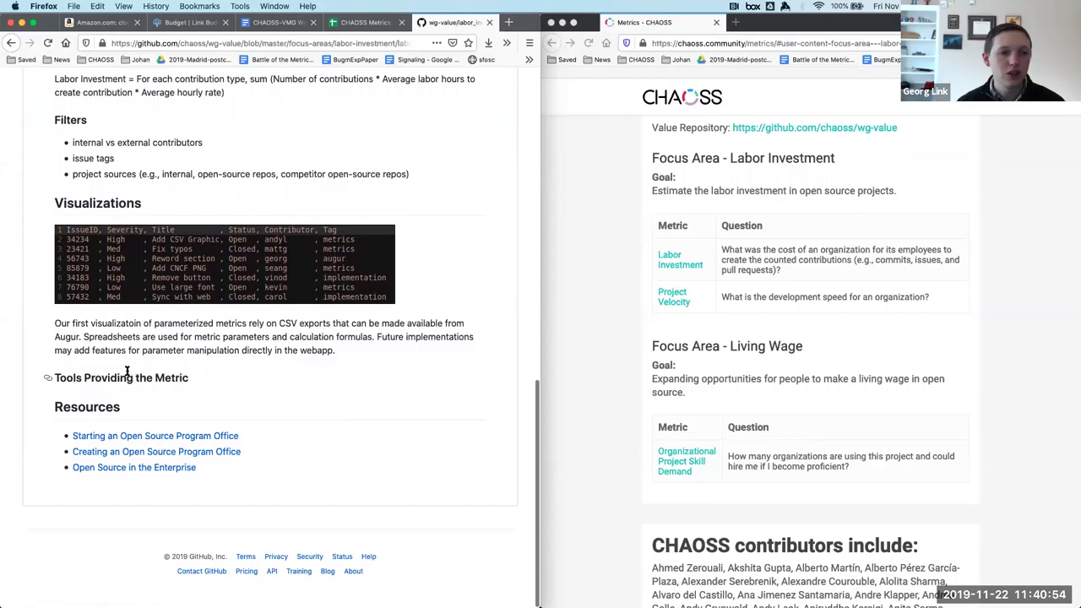
pyautogui.tripleClick(127, 372)
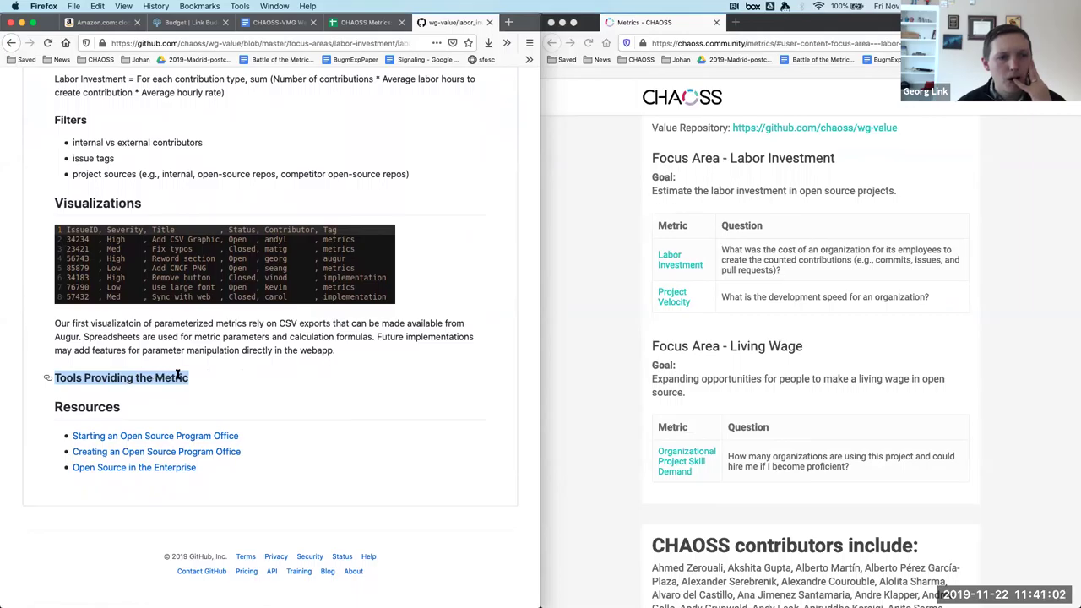
pyautogui.click(193, 380)
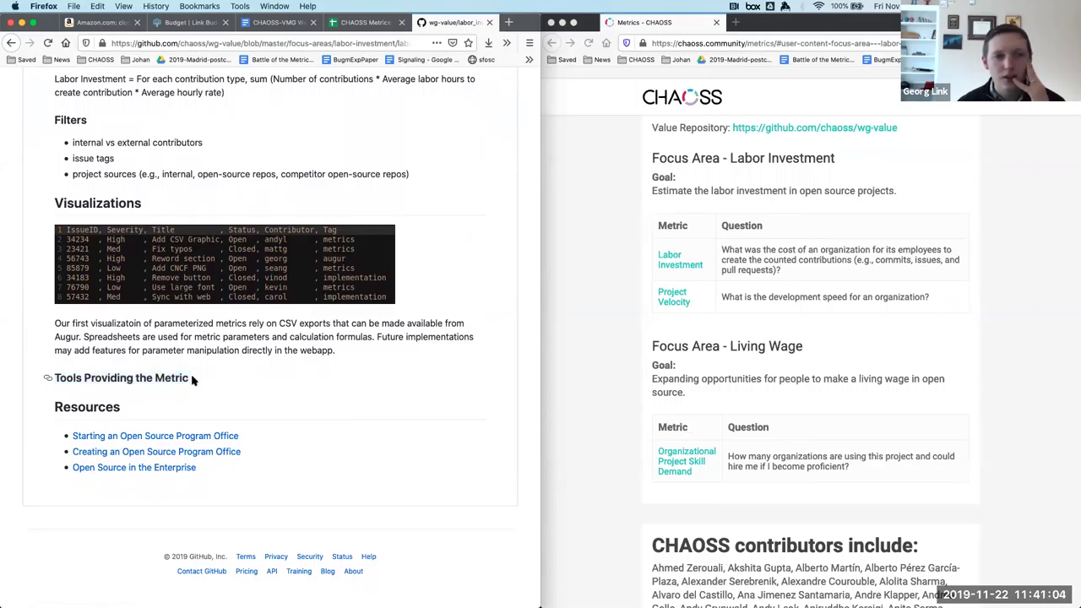
pyautogui.scroll(10, 192, 380)
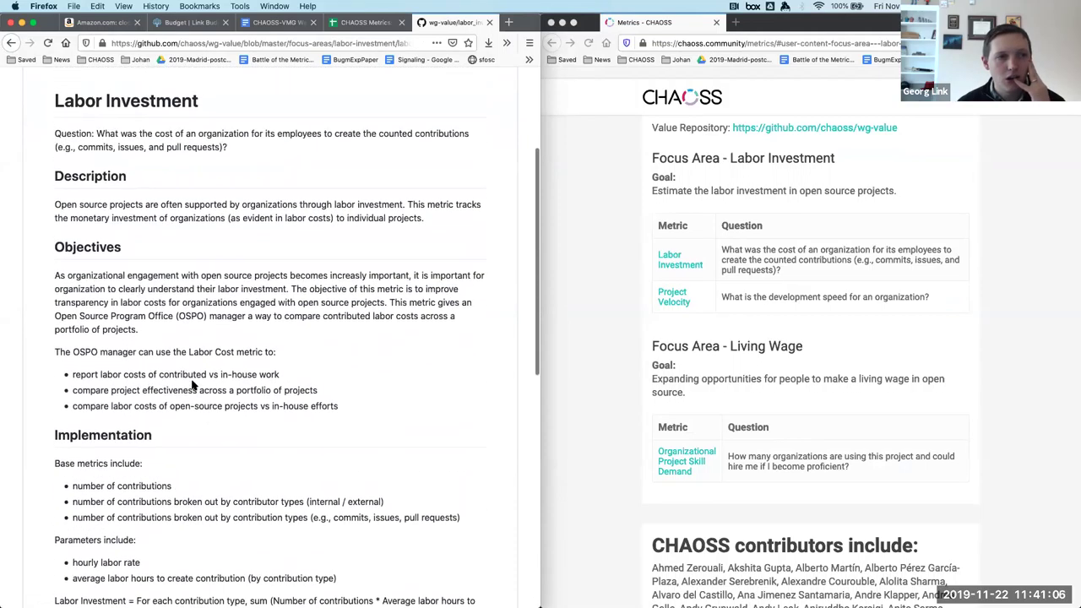
pyautogui.scroll(-10, 193, 385)
pyautogui.scroll(13, 192, 384)
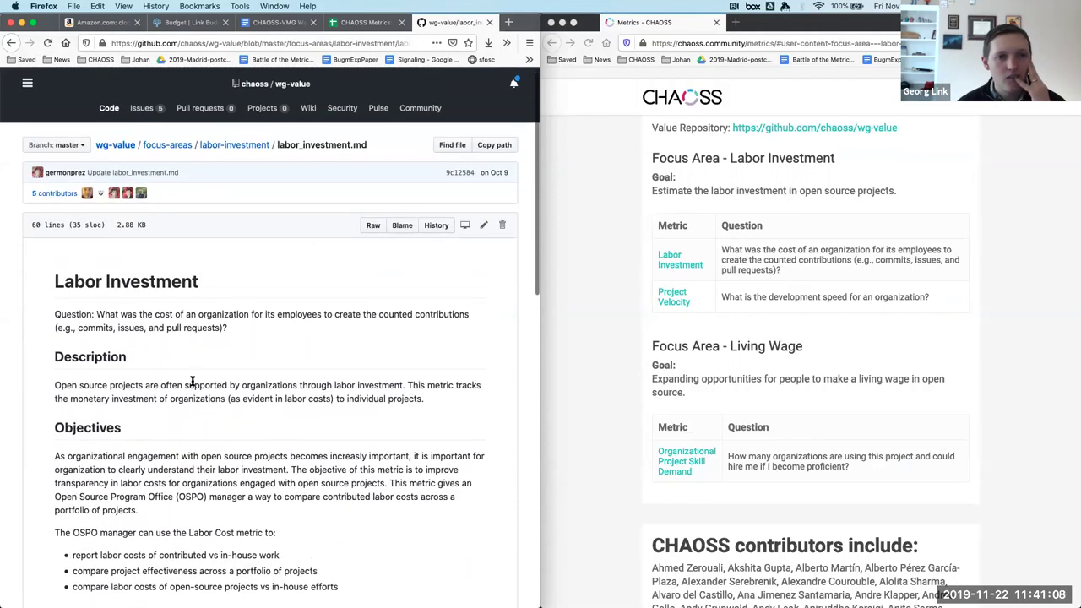
# Edit labor_investment.md and delete the empty Tools Providing the Metric heading line.
pyautogui.click(483, 224)
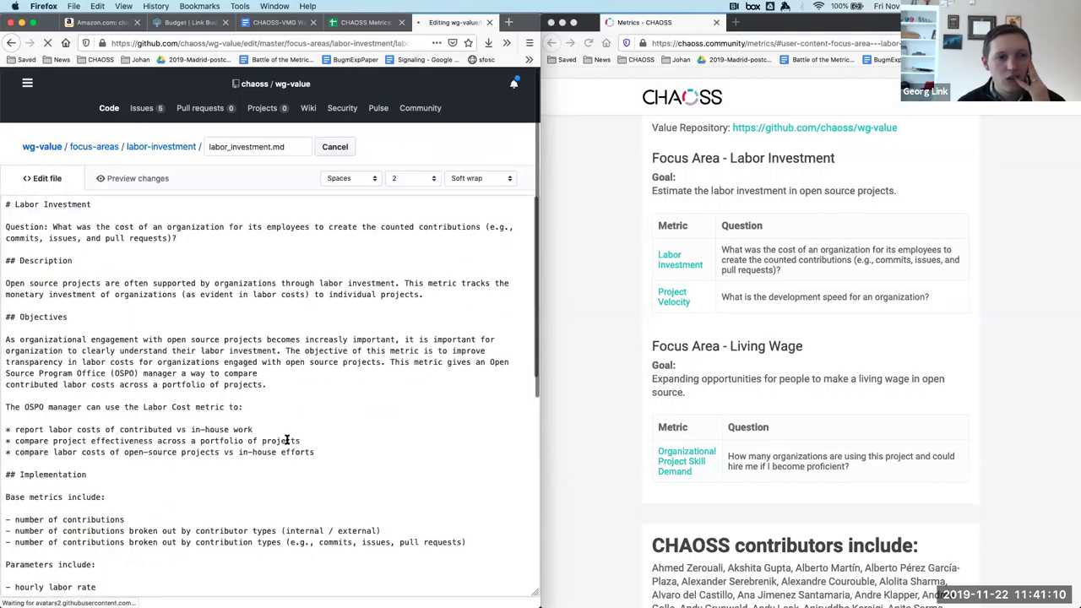
pyautogui.scroll(-7, 286, 439)
pyautogui.tripleClick(78, 406)
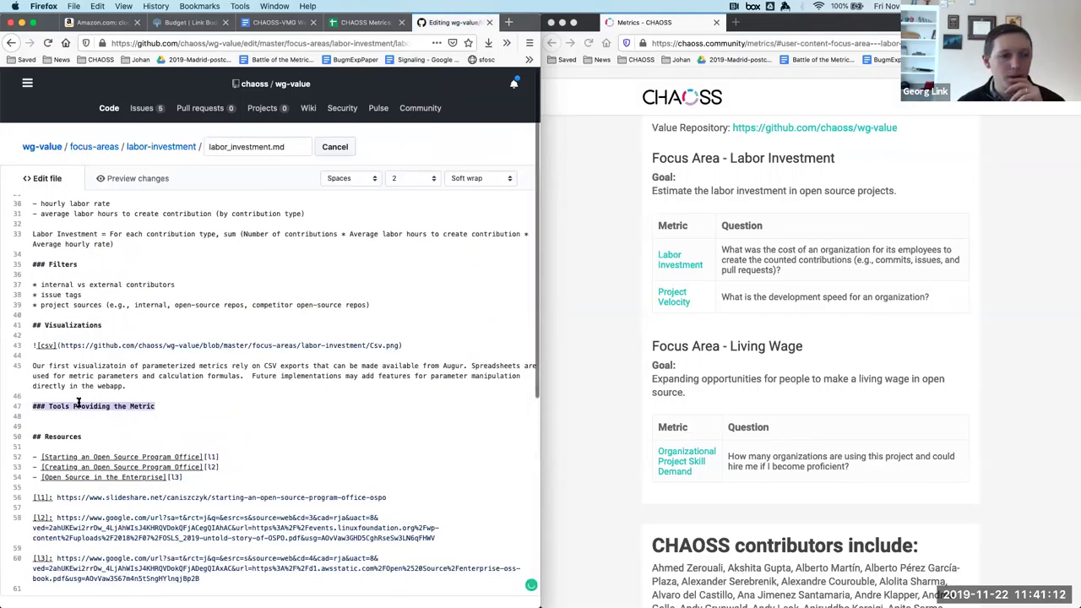
pyautogui.press('BackSpace')
pyautogui.press('BackSpace')
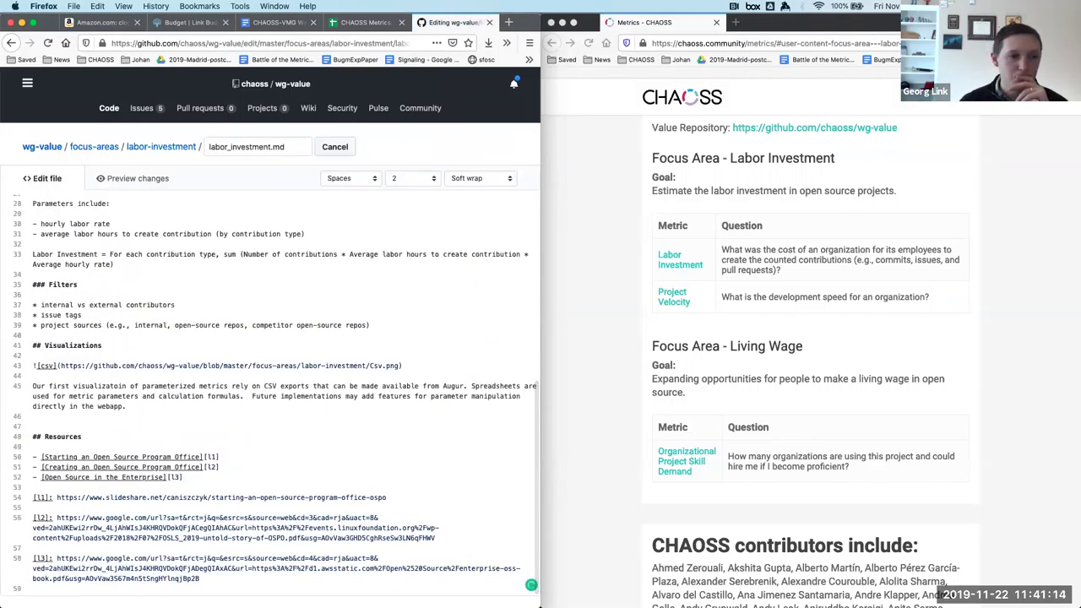
pyautogui.scroll(-5, 116, 458)
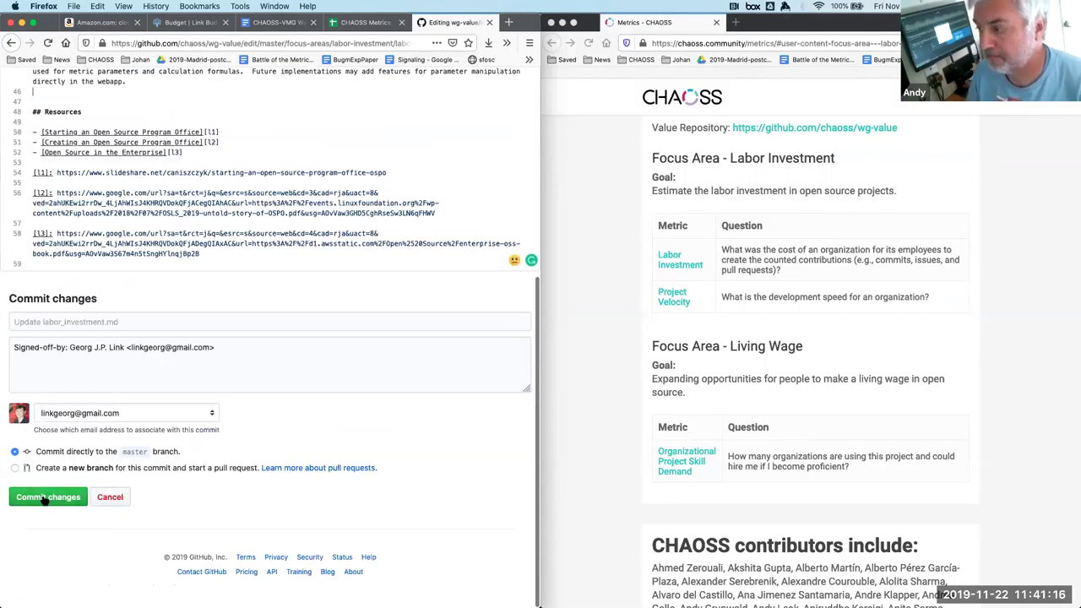
# Propose the change on a new branch with the commit summary 'remove empty heading'.
pyautogui.click(15, 467)
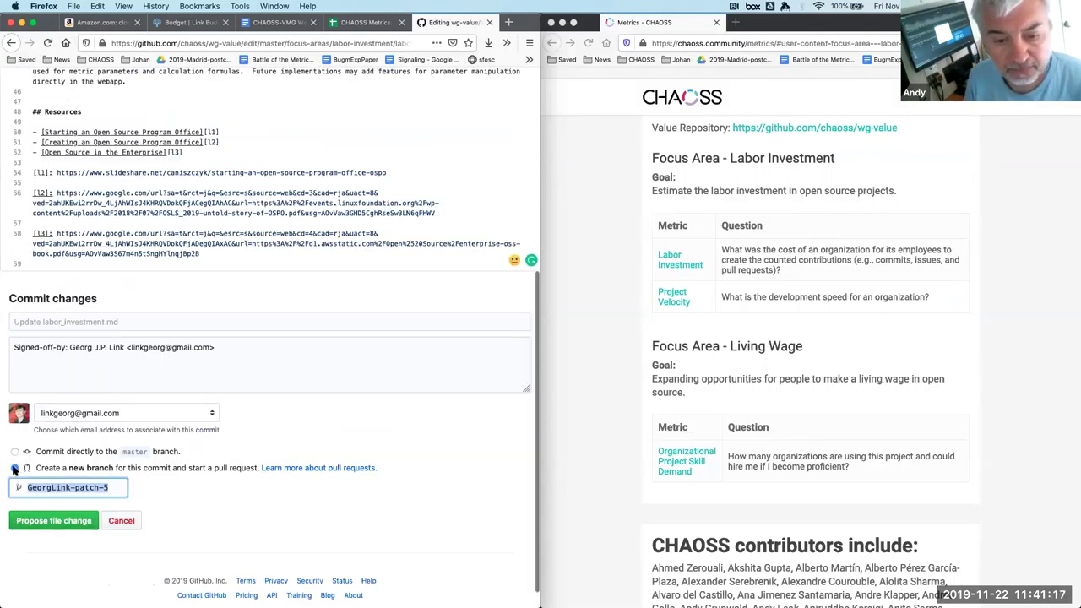
pyautogui.click(106, 321)
pyautogui.write('remove em')
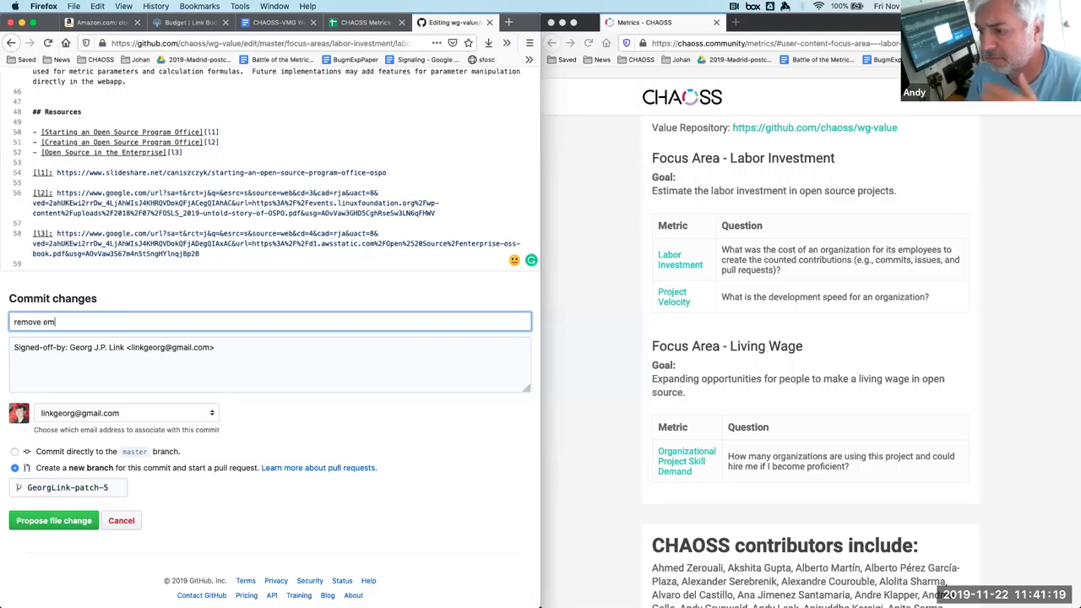
pyautogui.write('pty heading')
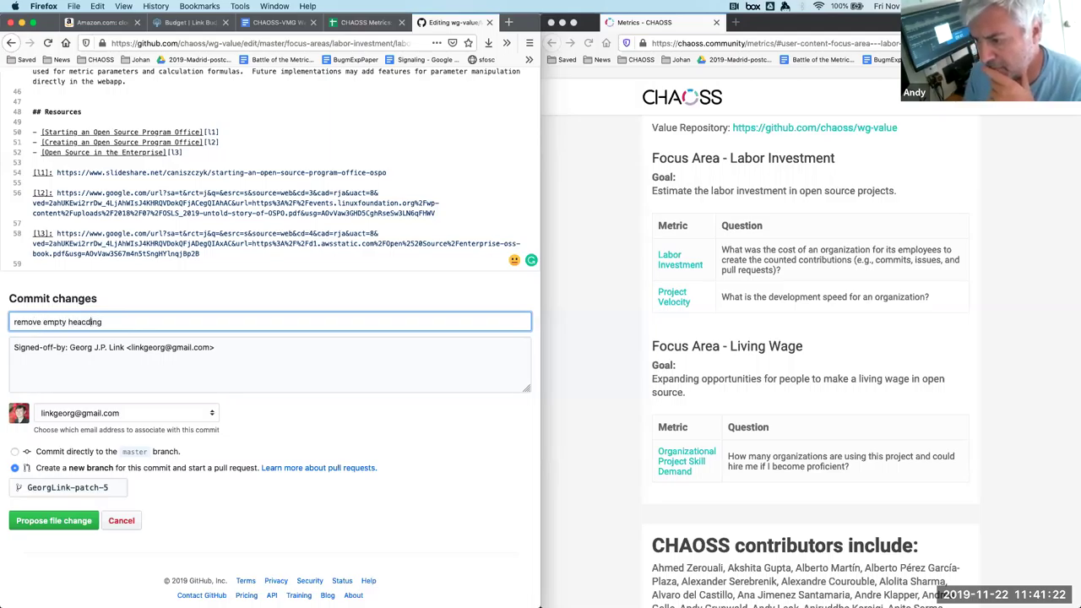
pyautogui.press('Left')
pyautogui.press('Left')
pyautogui.press('Left')
pyautogui.press('Left')
pyautogui.press('BackSpace')
pyautogui.press('Return')
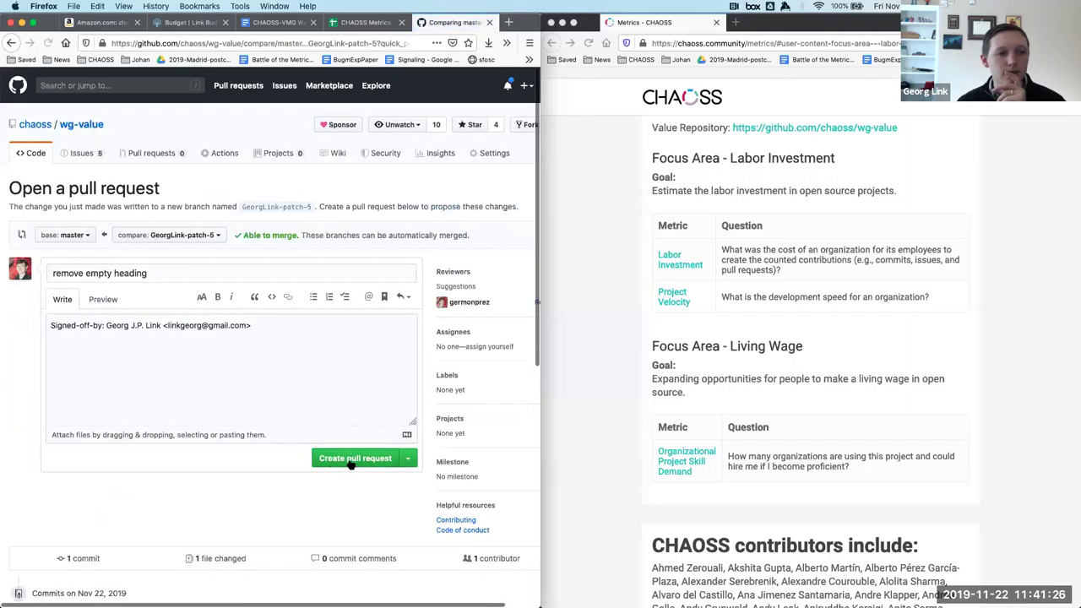
# Create the pull request described as 'preparing metric for release' and move the Sheets tab to the right window.
pyautogui.click(285, 338)
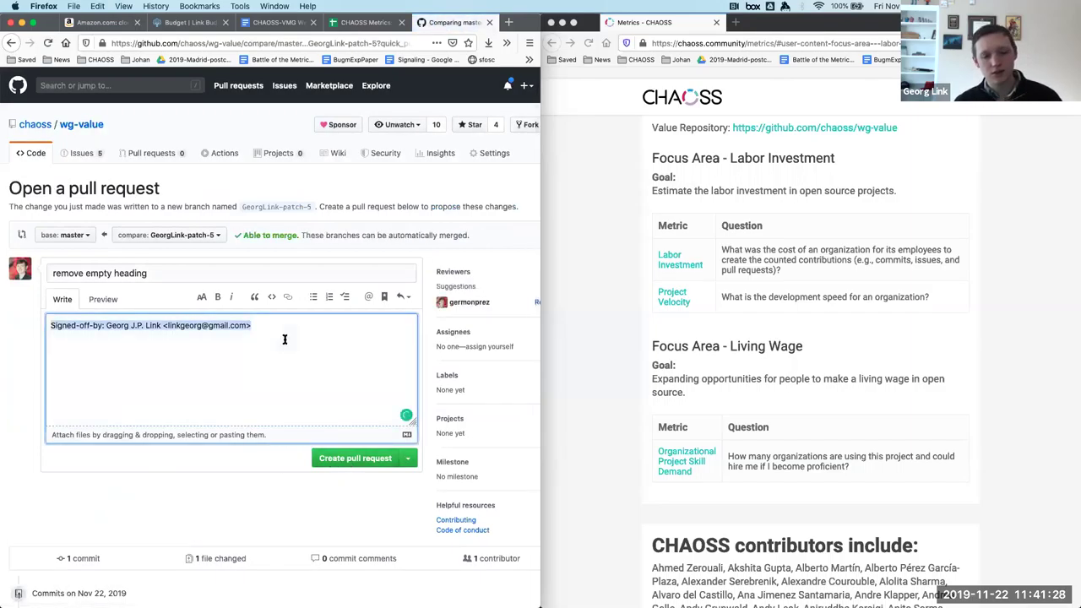
pyautogui.write('a')
pyautogui.press('BackSpace')
pyautogui.press('BackSpace')
pyautogui.press('BackSpace')
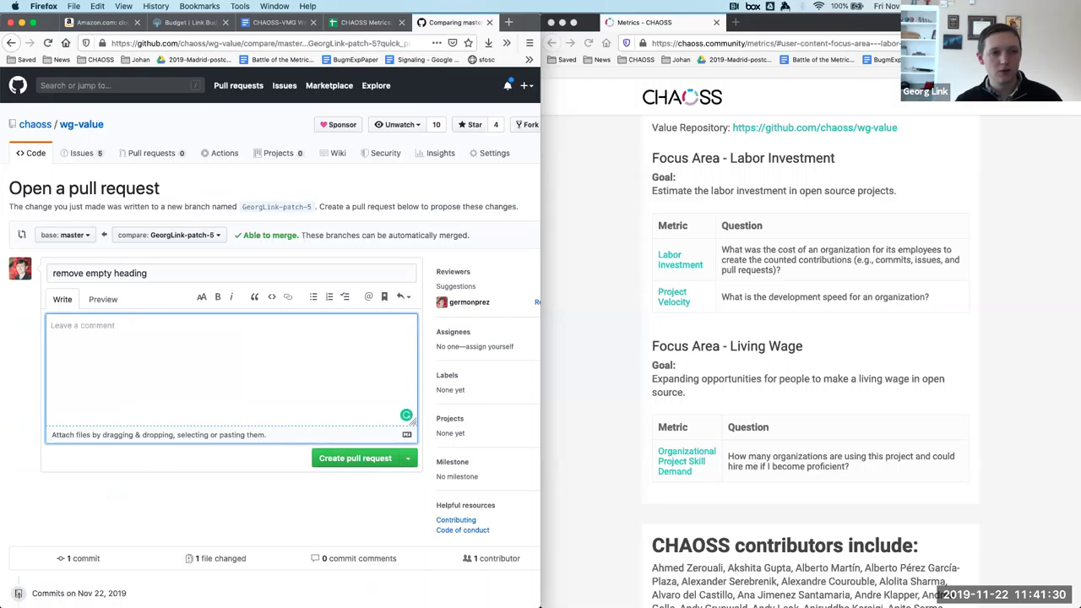
pyautogui.write('preparing metric f')
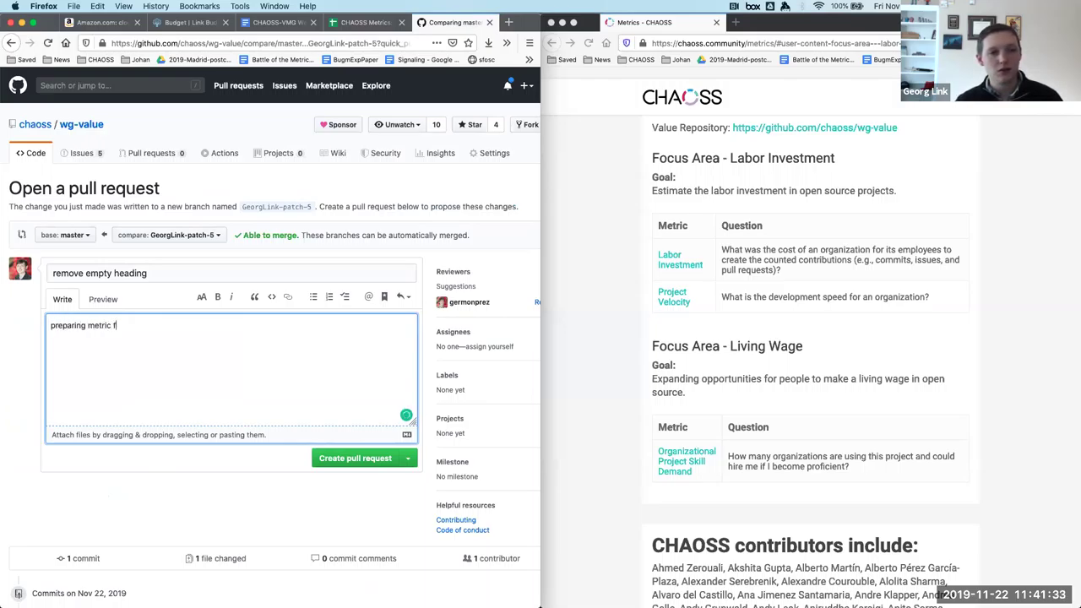
pyautogui.write('or release')
pyautogui.click(367, 461)
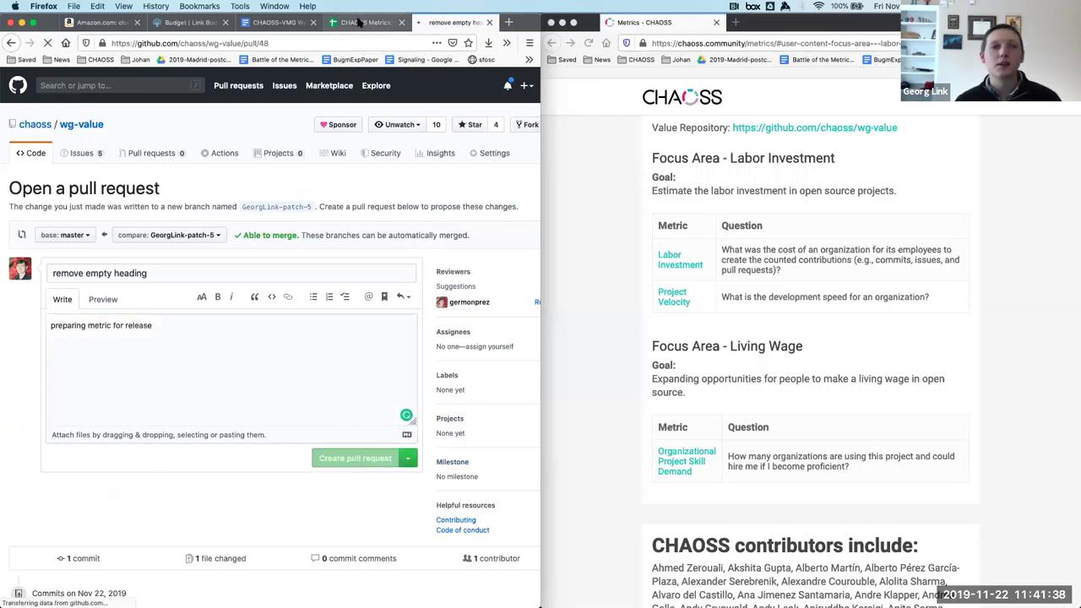
pyautogui.moveTo(361, 23); pyautogui.dragTo(781, 23)
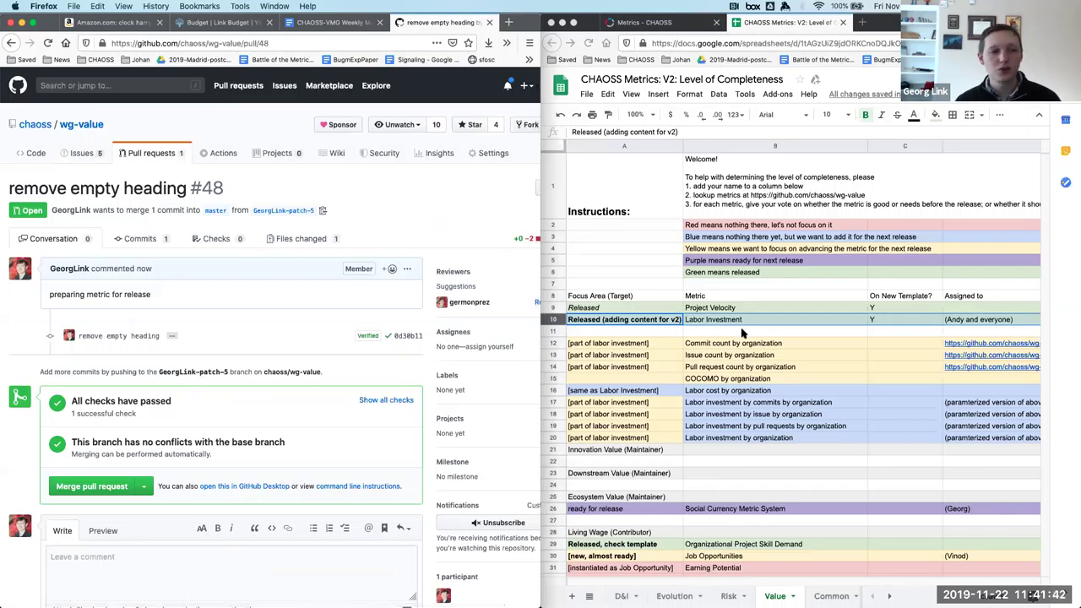
# Fill spreadsheet row 10 (Labor Investment) with purple, then return to the GitHub window.
pyautogui.click(651, 324)
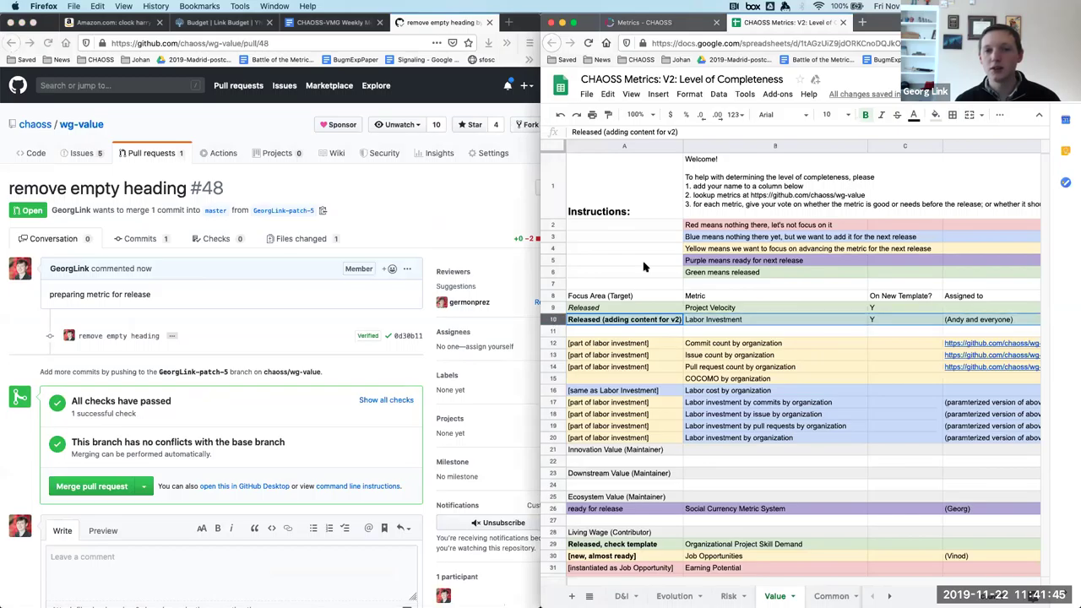
pyautogui.click(934, 115)
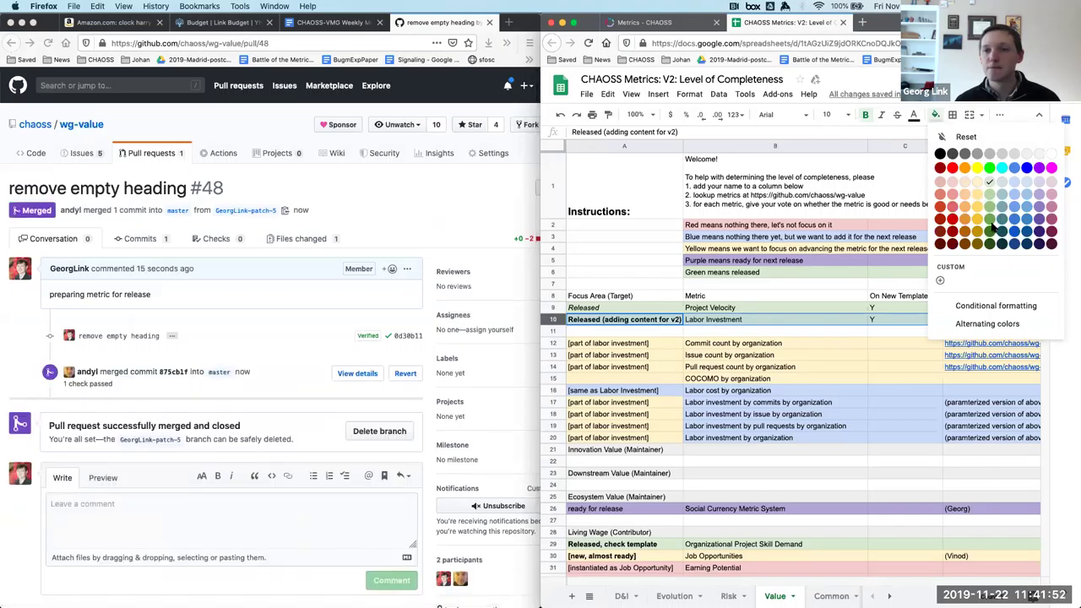
pyautogui.click(1040, 200)
pyautogui.click(774, 333)
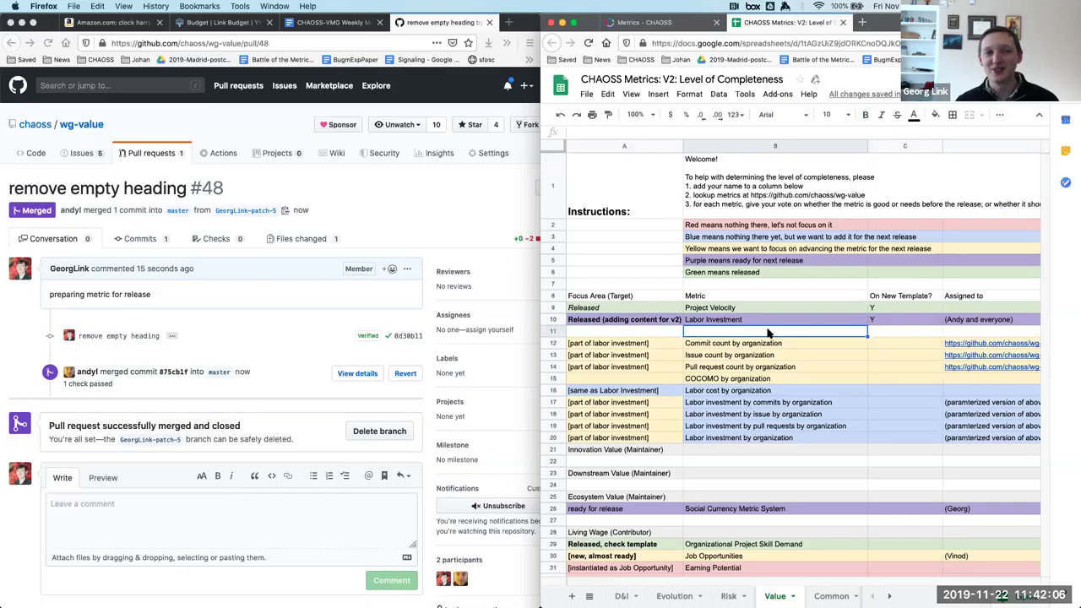
pyautogui.click(412, 201)
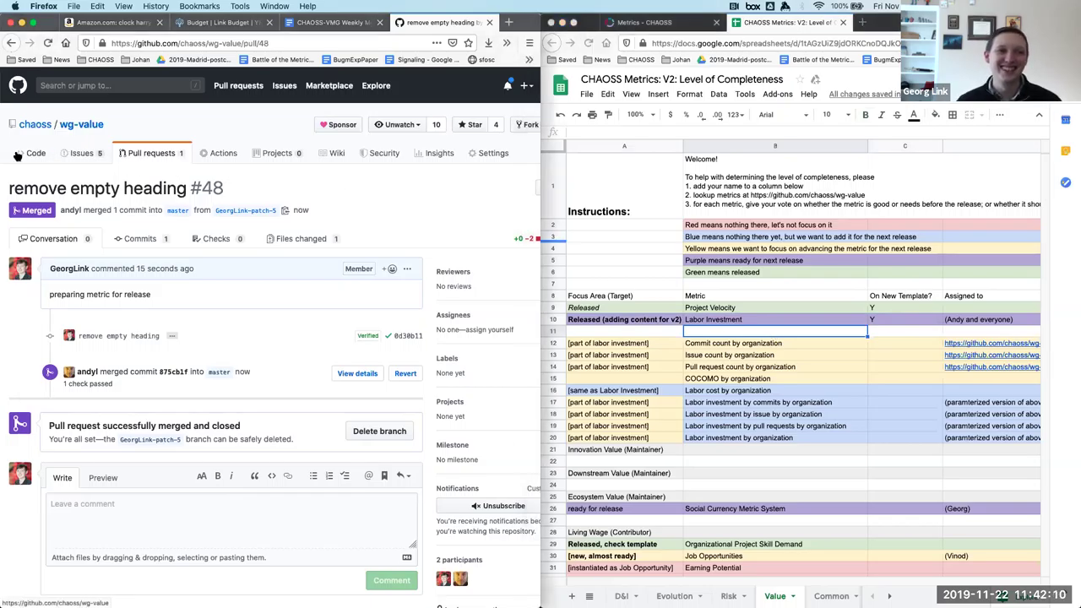
# Go from the wg-value code page through Labor Investment to project_velocity.md and read down to its Resources.
pyautogui.click(27, 156)
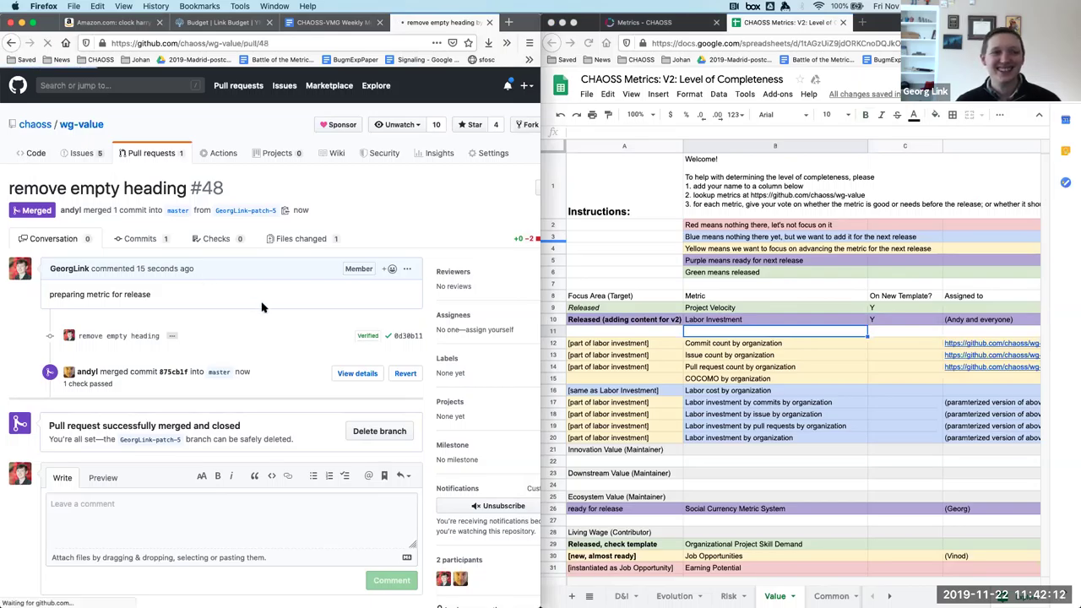
pyautogui.scroll(-15, 262, 307)
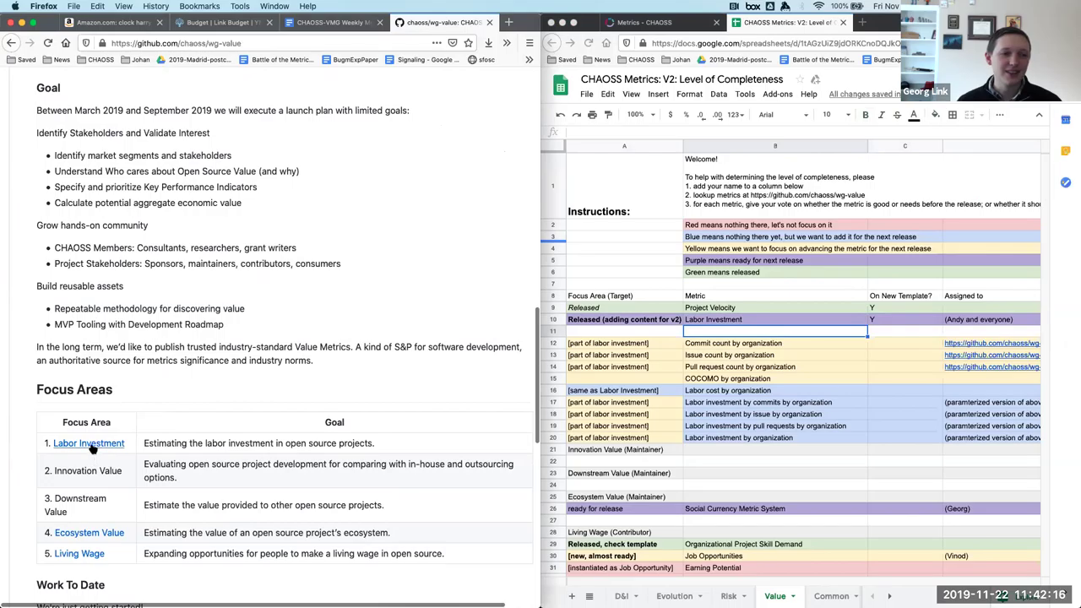
pyautogui.click(88, 443)
pyautogui.scroll(-3, 213, 450)
pyautogui.click(84, 321)
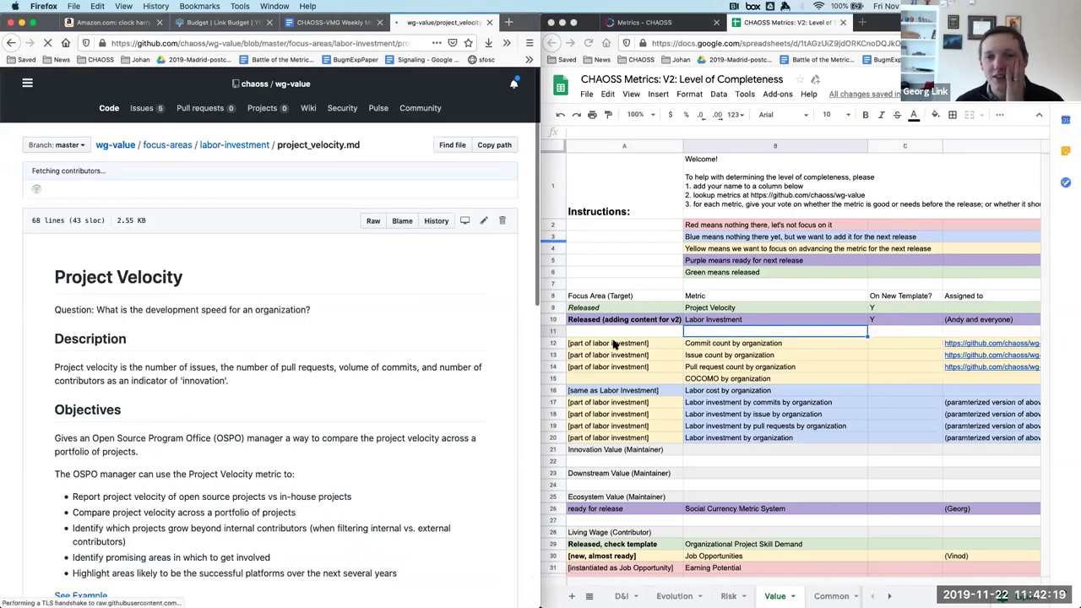
pyautogui.scroll(-1, 312, 328)
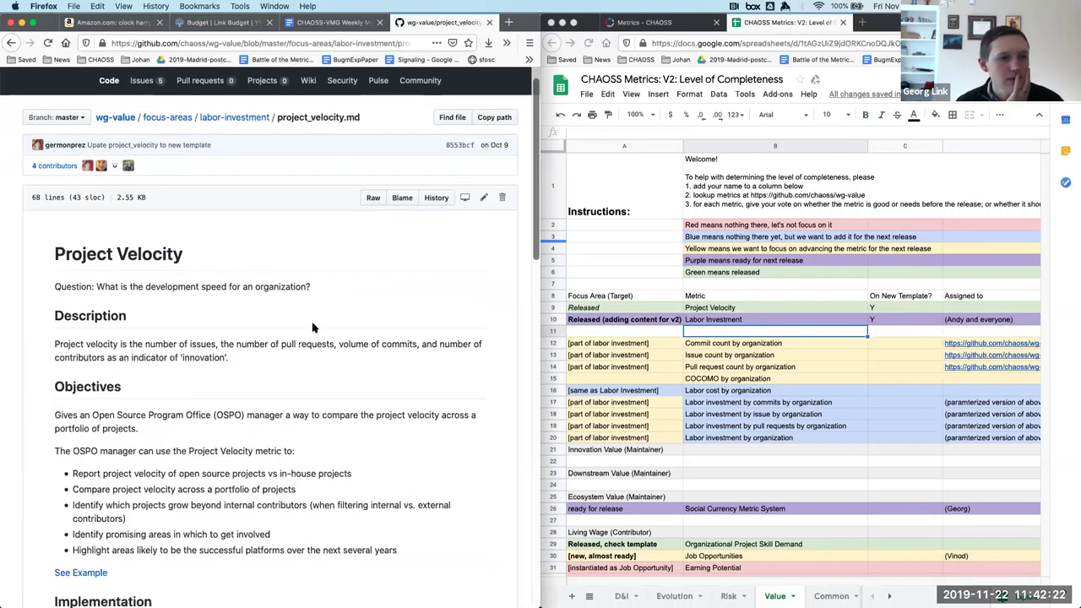
pyautogui.scroll(-2, 313, 327)
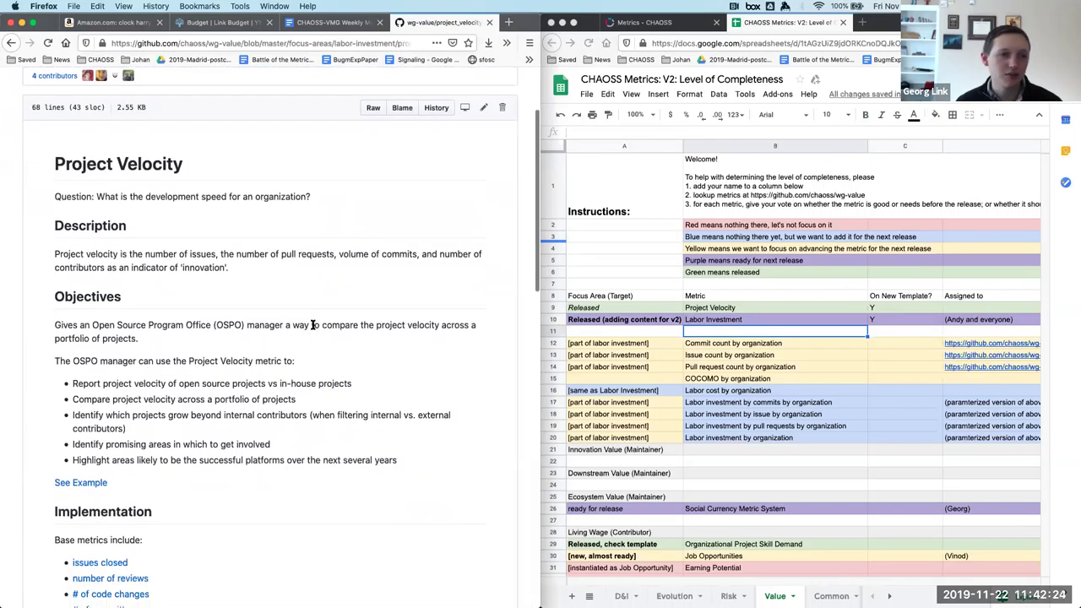
pyautogui.scroll(-1, 312, 324)
pyautogui.scroll(-1, 313, 328)
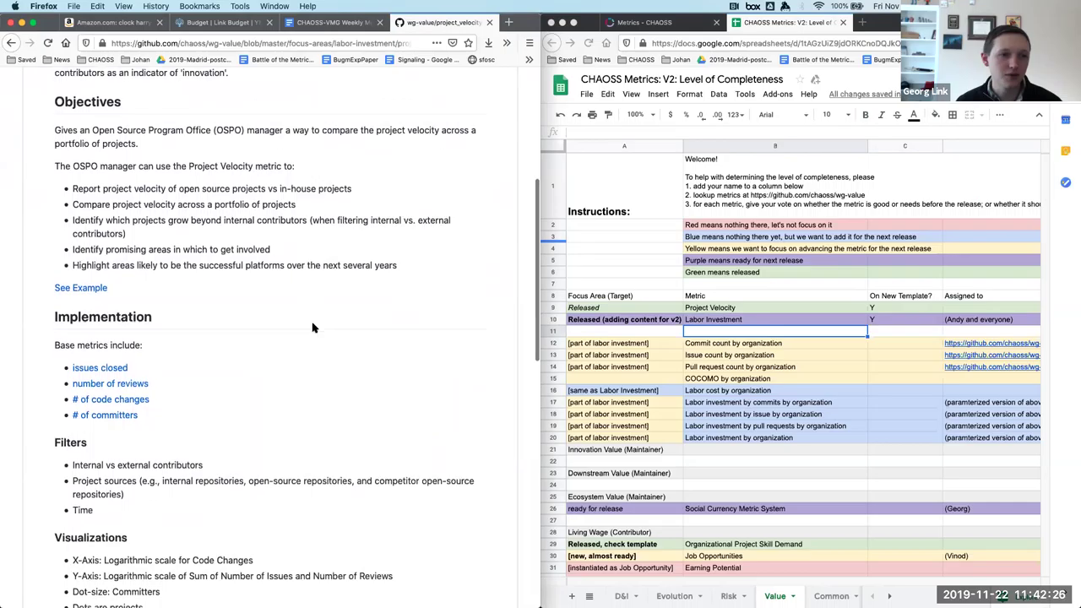
pyautogui.scroll(-6, 312, 327)
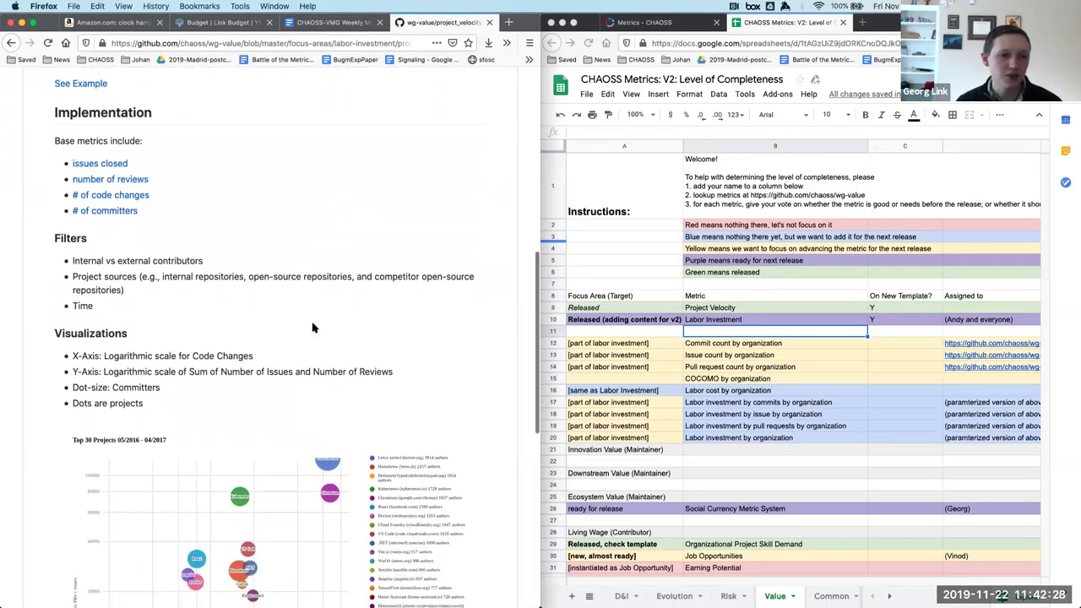
pyautogui.scroll(-2, 313, 327)
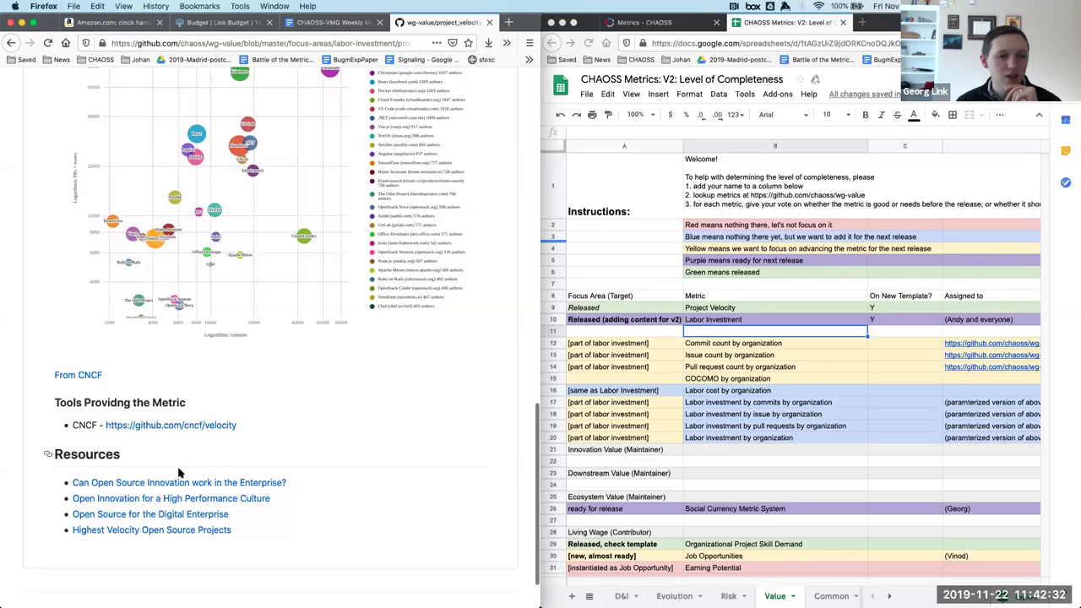
pyautogui.scroll(-1, 238, 475)
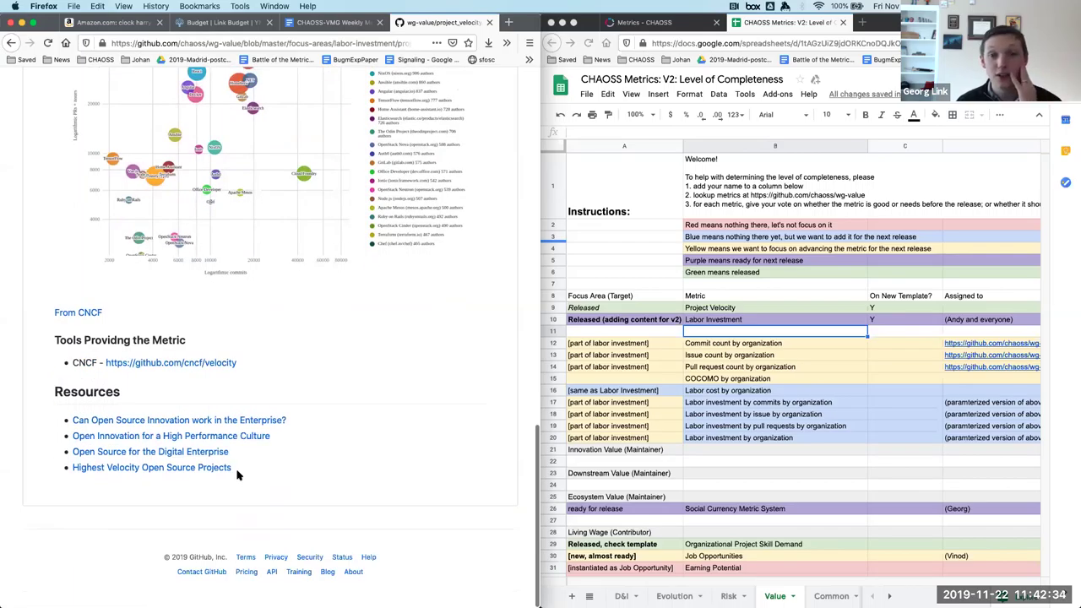
# Fill row 9 (Project Velocity) with light purple 2, then return to GitHub.
pyautogui.click(550, 308)
pyautogui.click(936, 115)
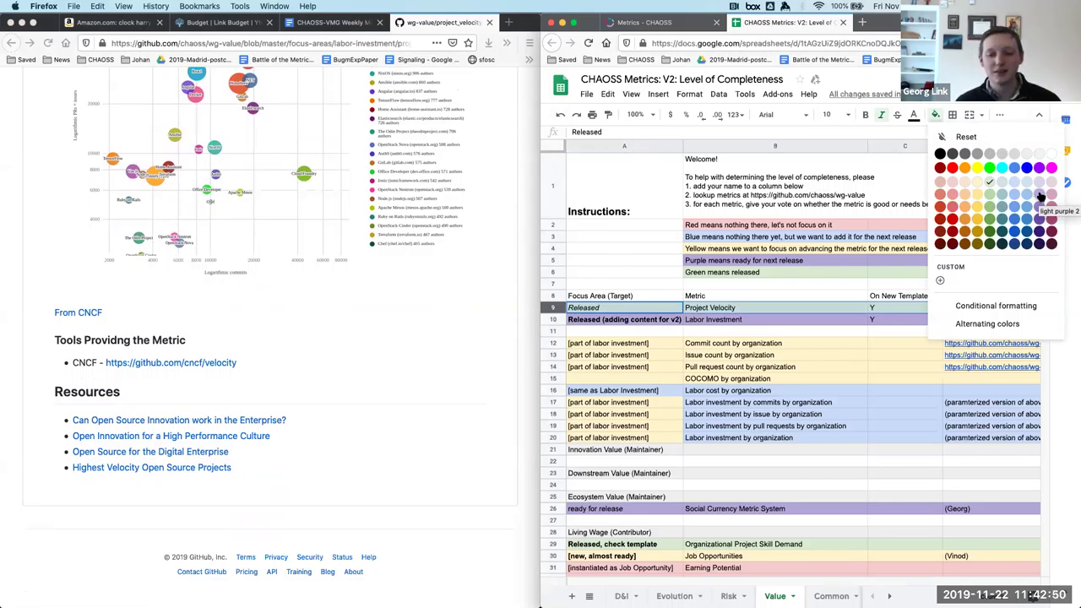
pyautogui.click(1041, 196)
pyautogui.click(378, 310)
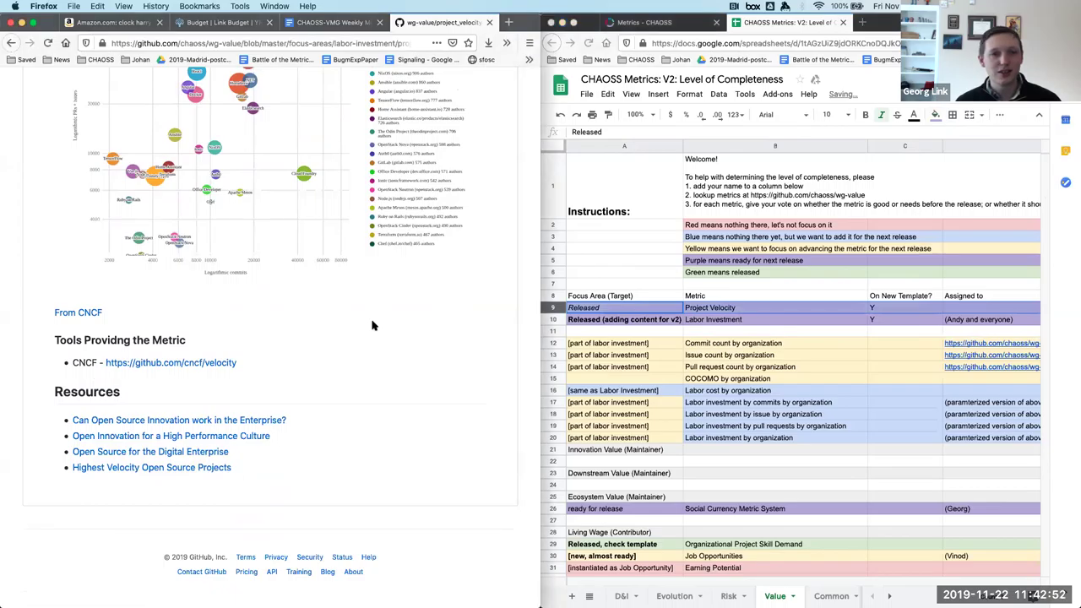
pyautogui.scroll(15, 372, 325)
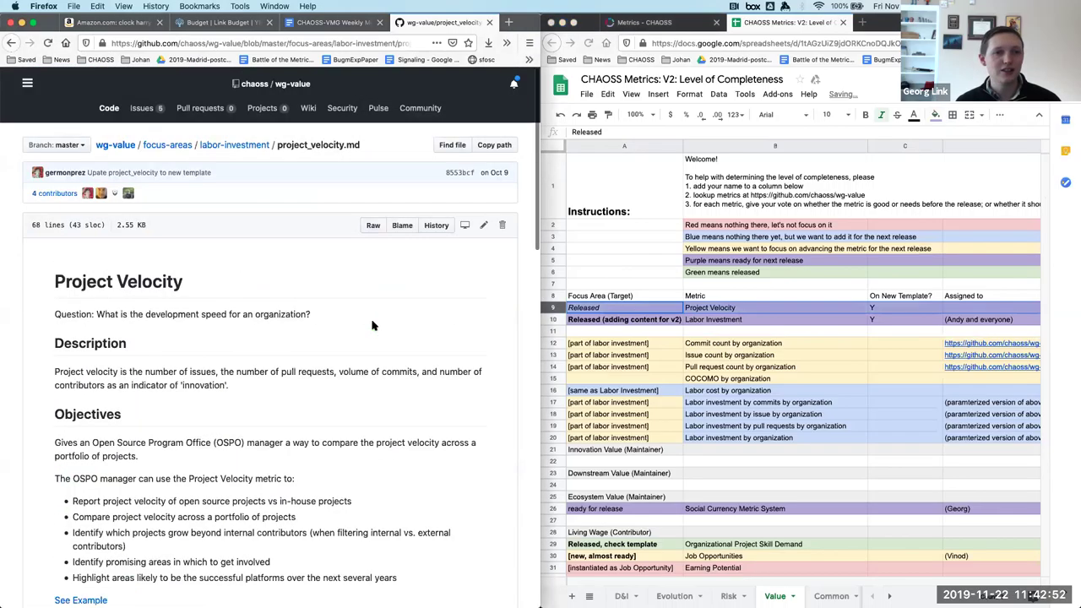
# Open the focus-areas folder and scroll the CHAOSS metrics page in the other window.
pyautogui.click(179, 150)
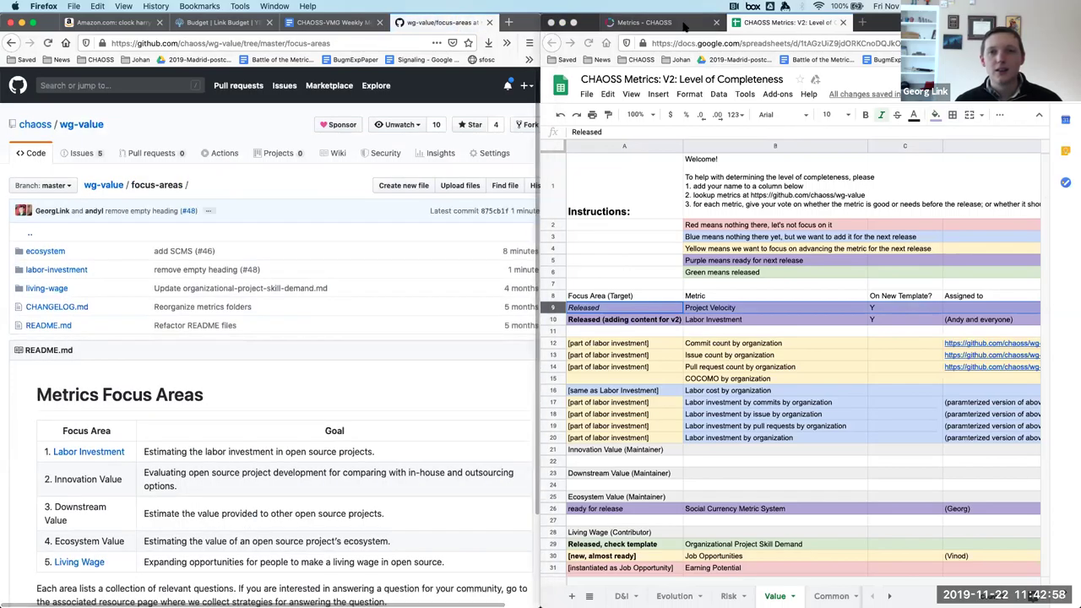
pyautogui.click(684, 26)
pyautogui.scroll(-1, 771, 447)
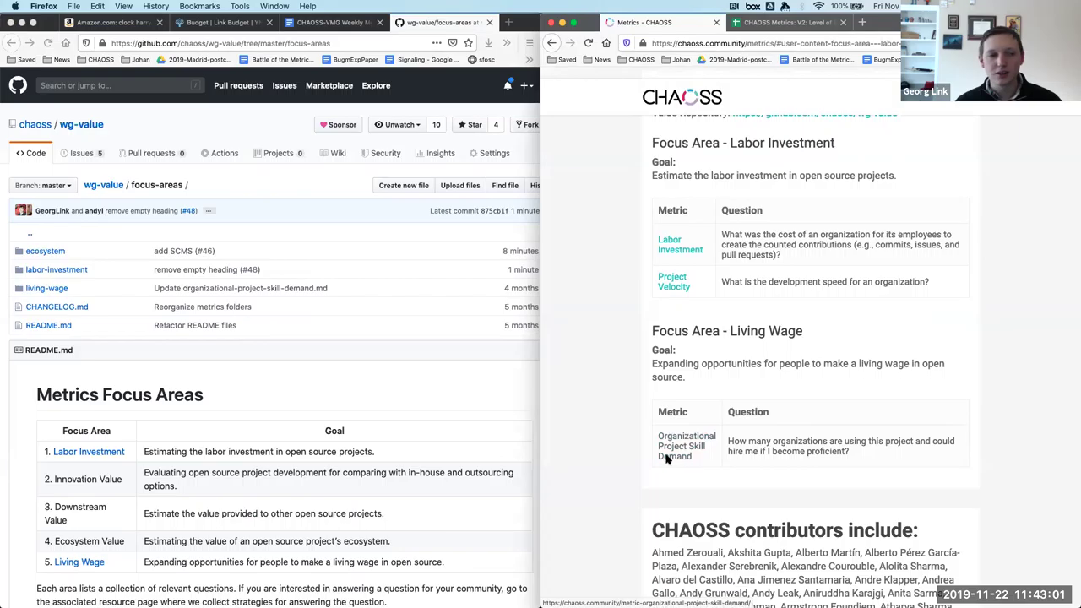
pyautogui.scroll(-1, 216, 448)
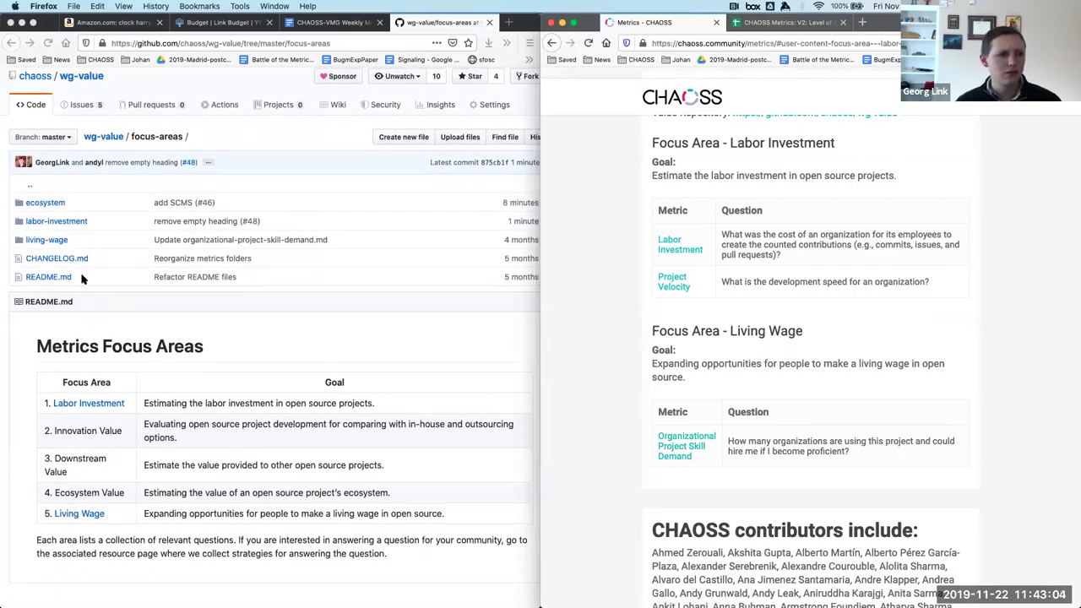
# Open Living Wage's organizational-project-skill-demand.md and scroll through the file.
pyautogui.click(75, 517)
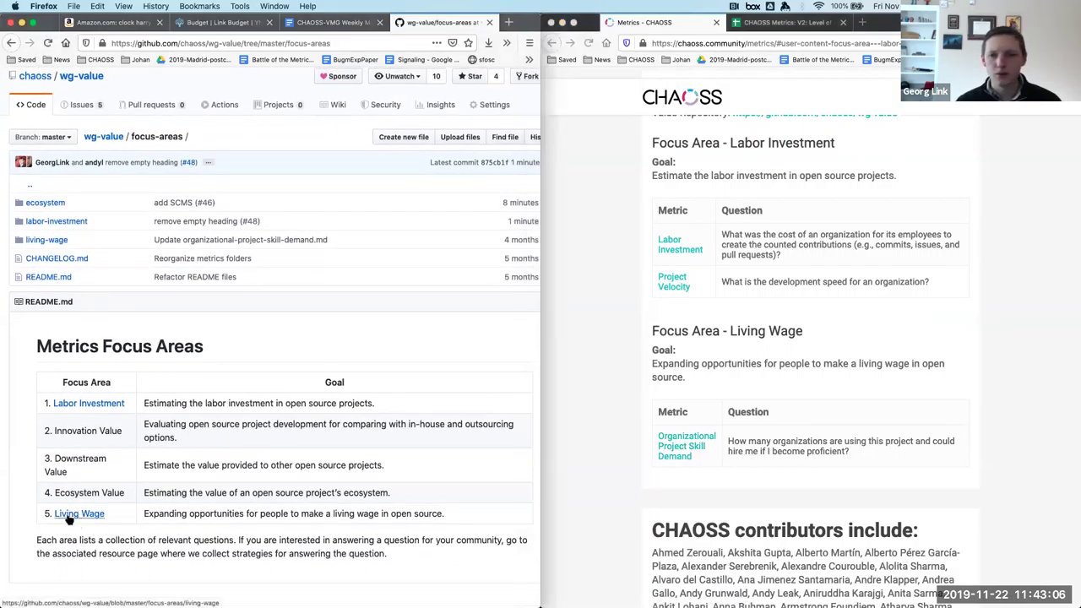
pyautogui.click(69, 518)
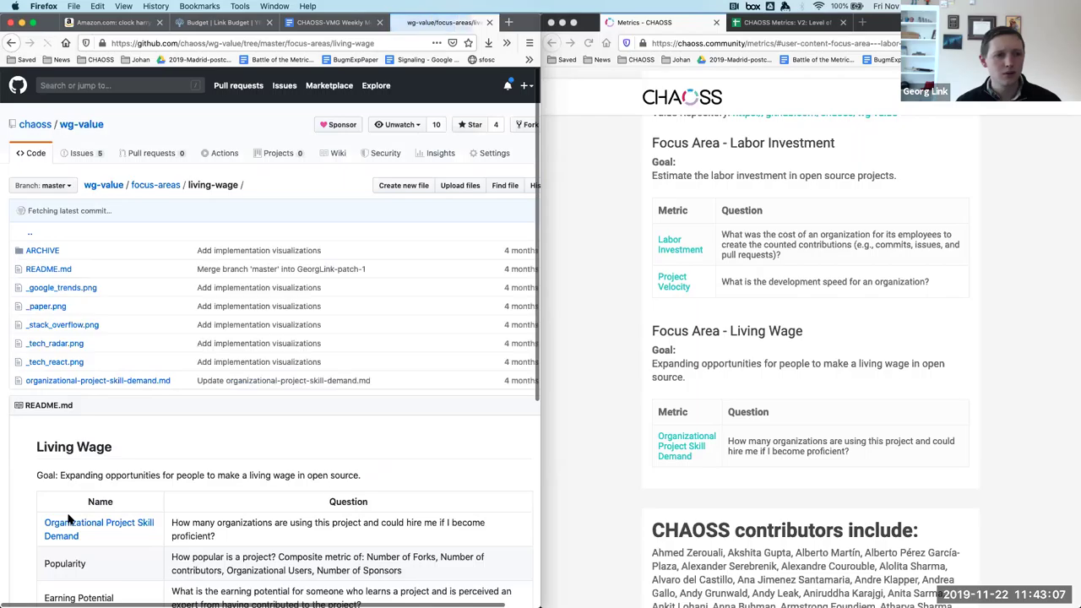
pyautogui.click(125, 532)
pyautogui.scroll(-1, 366, 418)
pyautogui.scroll(-2, 366, 418)
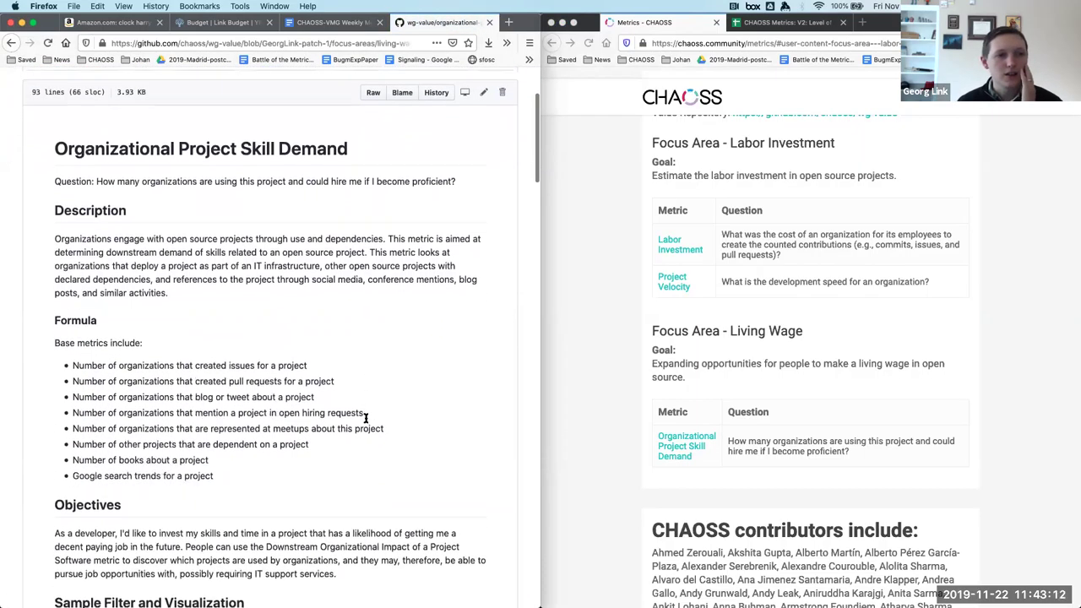
pyautogui.scroll(-4, 366, 418)
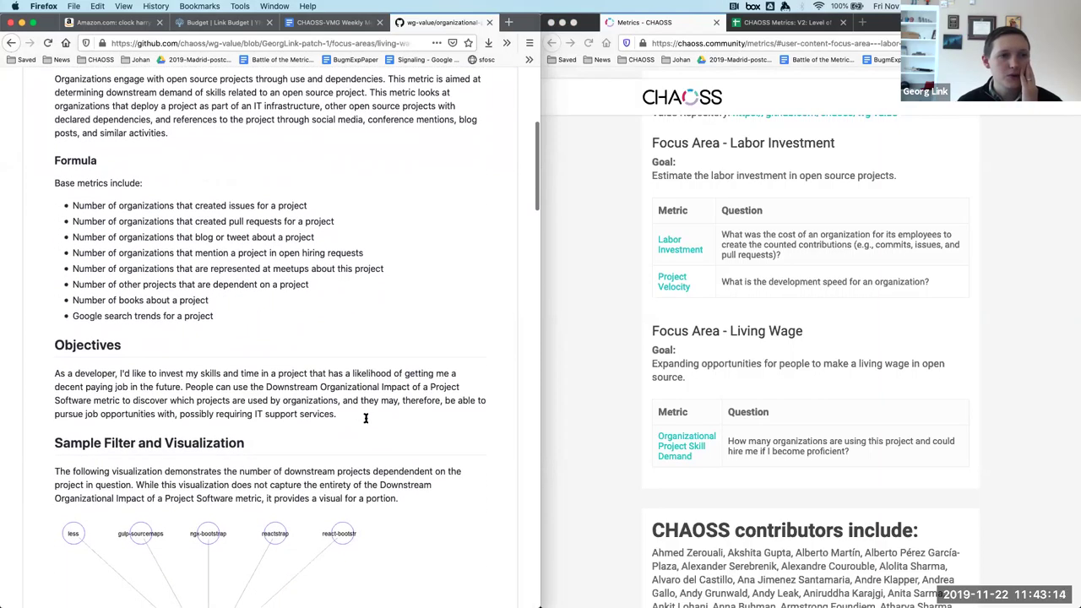
pyautogui.scroll(1, 366, 418)
pyautogui.scroll(2, 365, 418)
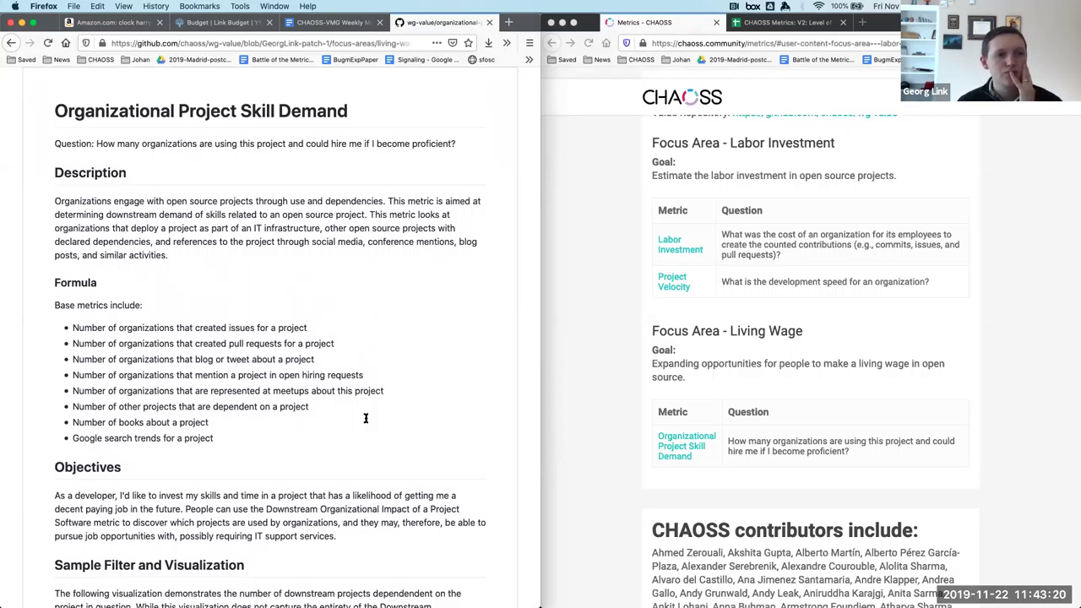
pyautogui.scroll(-10, 366, 418)
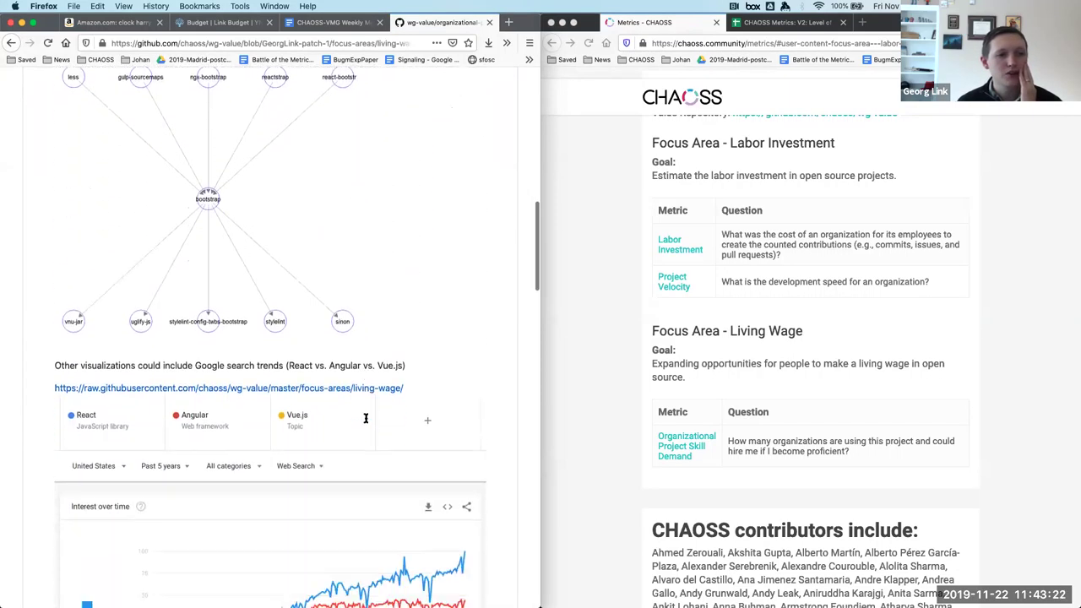
pyautogui.scroll(-15, 366, 418)
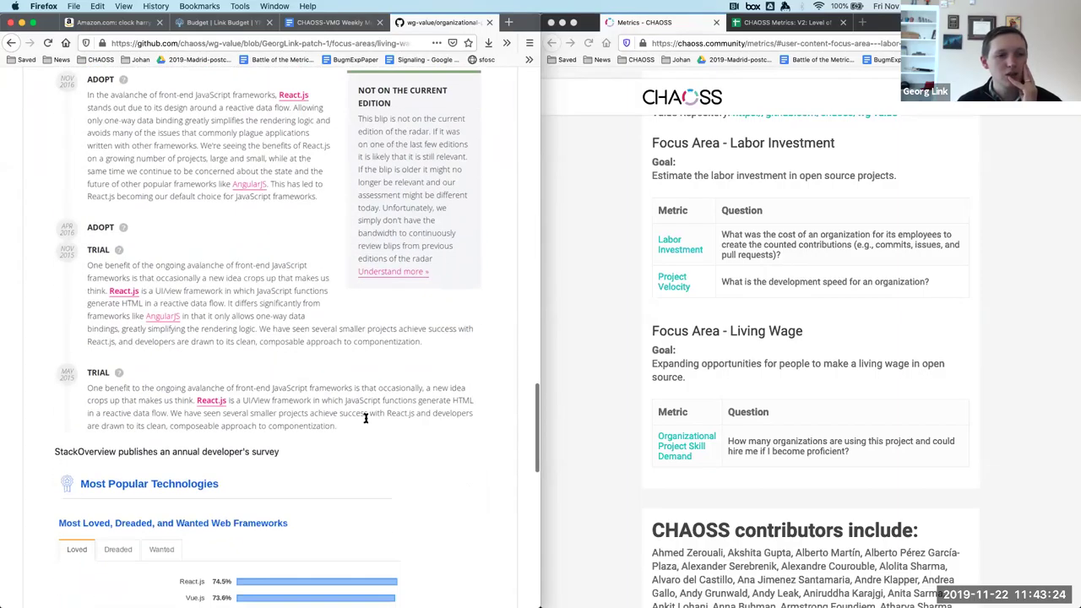
pyautogui.scroll(-12, 366, 418)
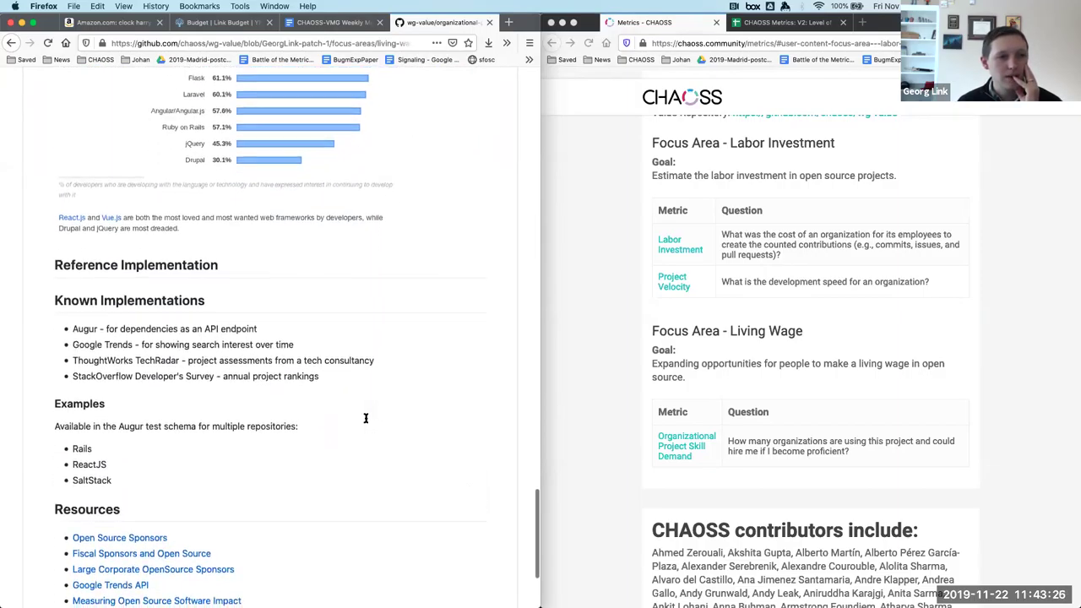
pyautogui.scroll(-3, 365, 418)
pyautogui.scroll(20, 365, 418)
pyautogui.scroll(10, 366, 418)
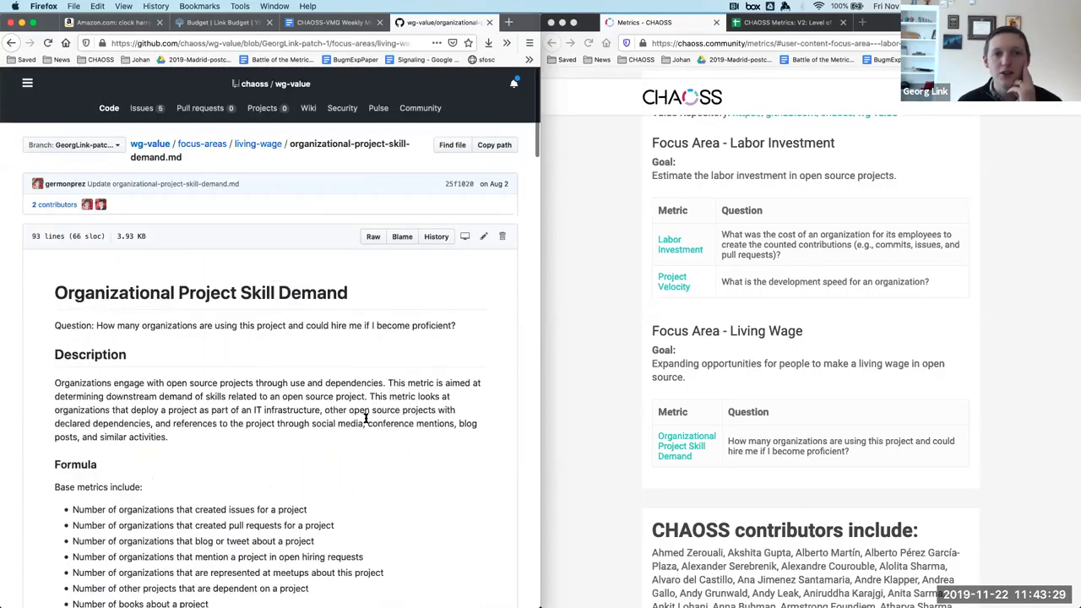
# In the file editor, cut the Formula section and strip 'Sample Filter and' from the visualization heading.
pyautogui.click(483, 237)
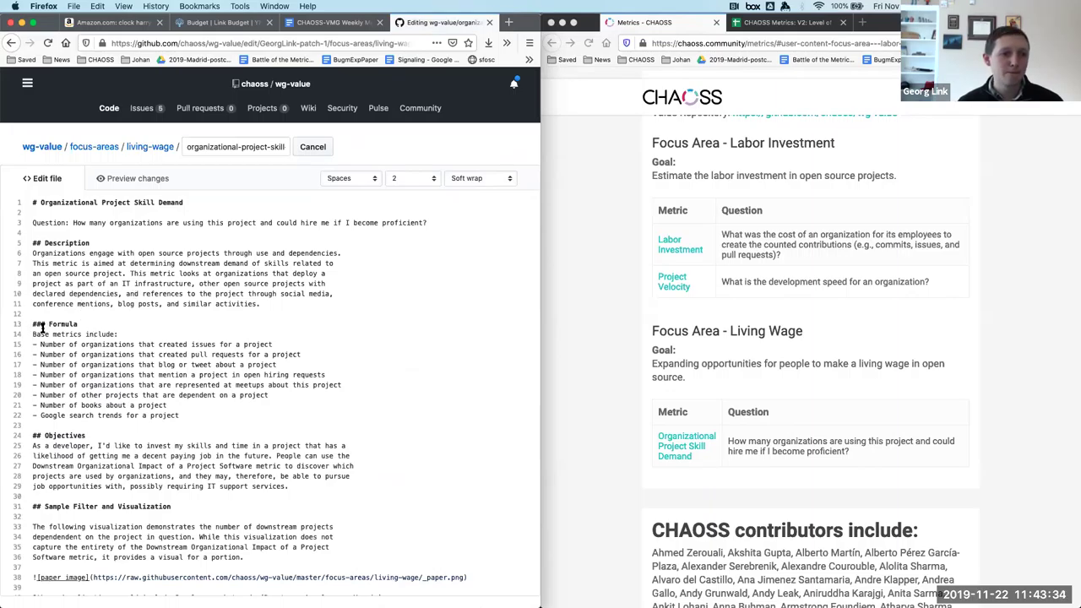
pyautogui.moveTo(182, 414); pyautogui.dragTo(62, 313)
pyautogui.press('super+c')
pyautogui.press('BackSpace')
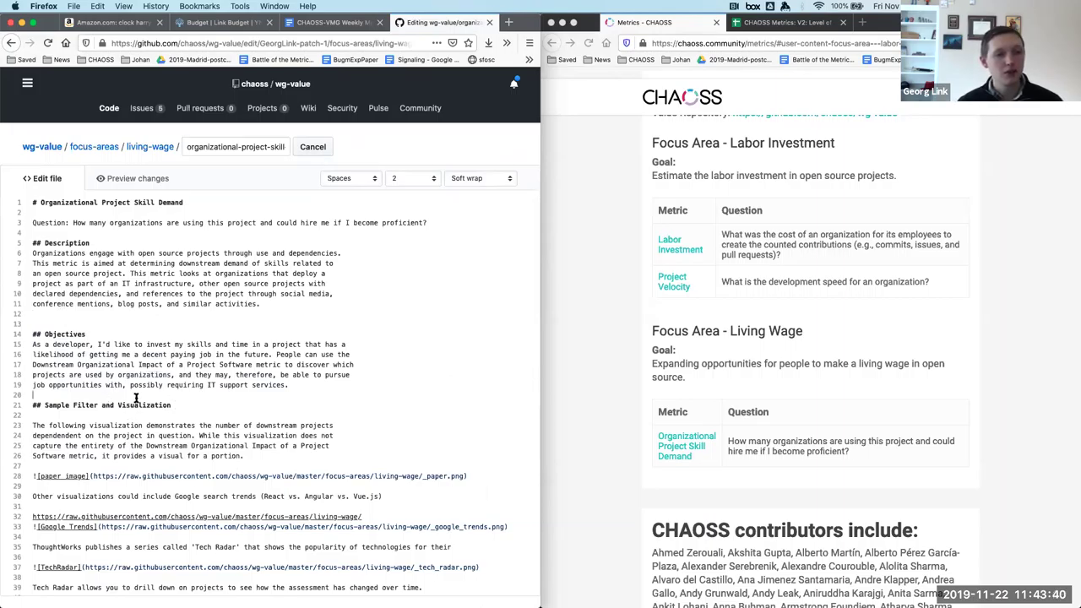
pyautogui.click(135, 398)
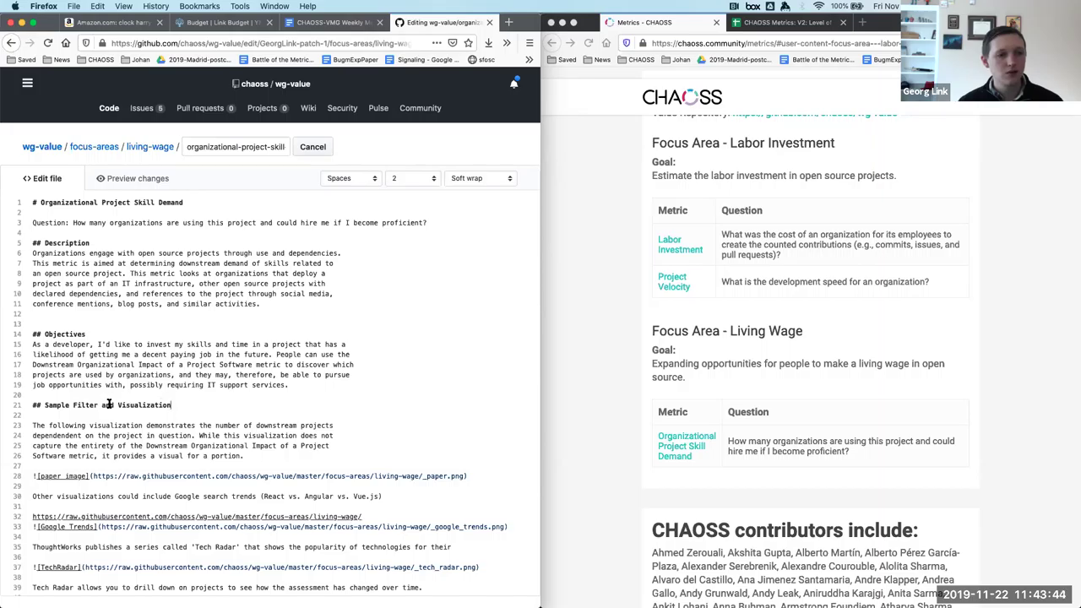
pyautogui.moveTo(118, 405); pyautogui.dragTo(39, 406)
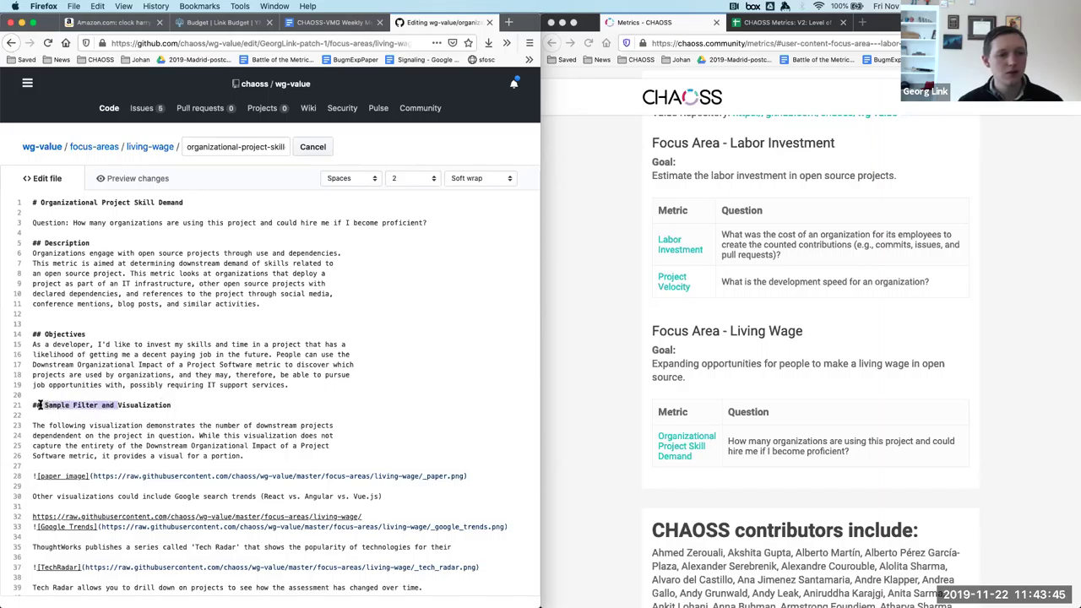
pyautogui.press('BackSpace')
# Make it a ### Visualization subheading and add ## Implementation above it holding the base metrics list.
pyautogui.write('###')
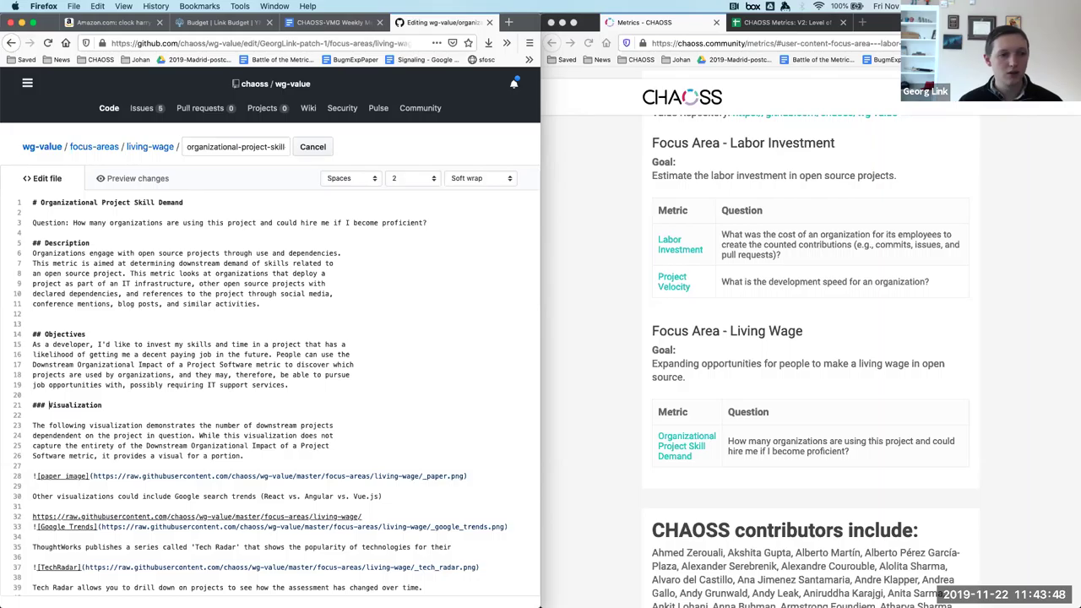
pyautogui.press('Return')
pyautogui.press('Return')
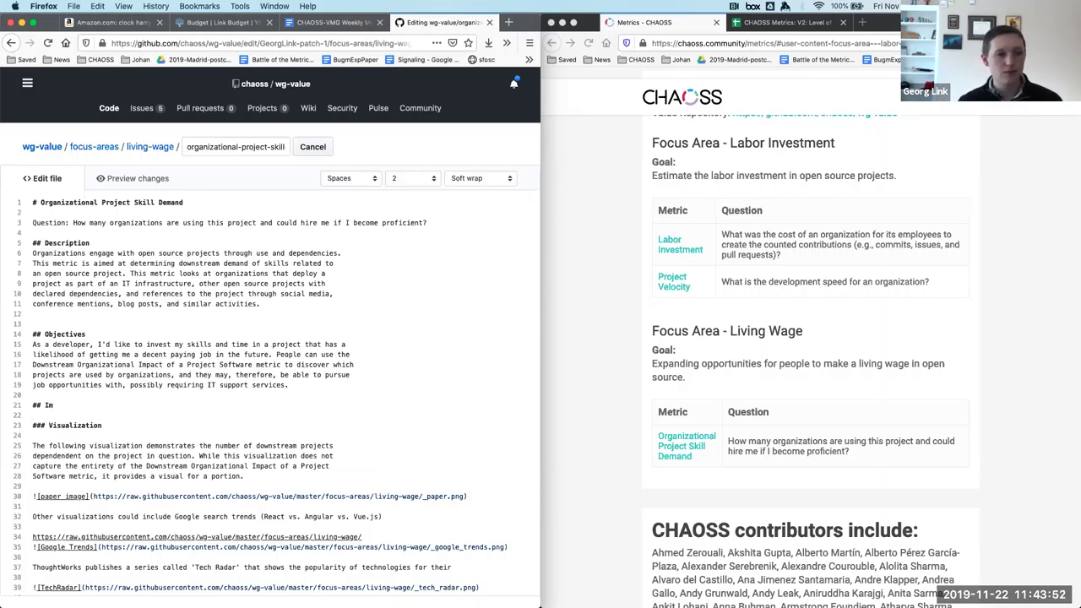
pyautogui.write('## Implementation')
pyautogui.press('Return')
pyautogui.press('Return')
pyautogui.press('Return')
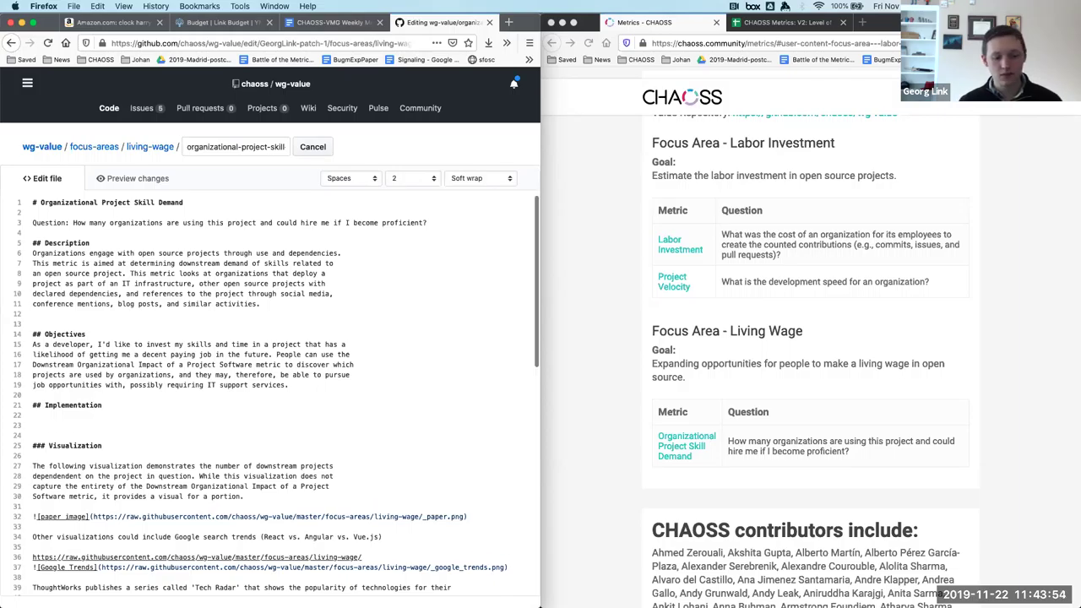
pyautogui.press('super+v')
pyautogui.doubleClick(59, 436)
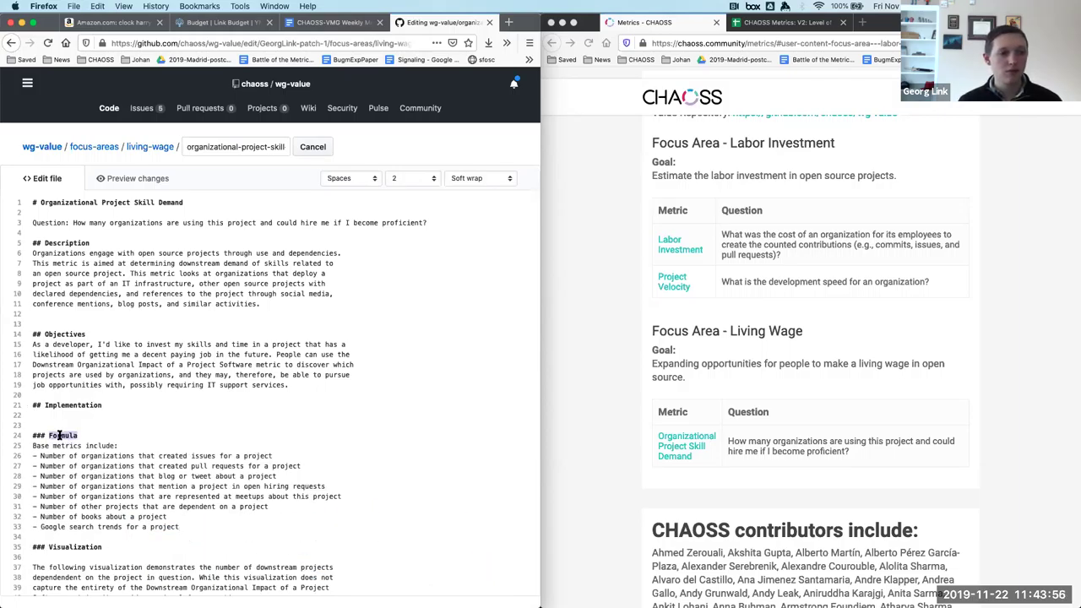
pyautogui.press('BackSpace')
pyautogui.press('BackSpace')
pyautogui.press('BackSpace')
pyautogui.press('BackSpace')
pyautogui.press('BackSpace')
pyautogui.press('BackSpace')
pyautogui.press('BackSpace')
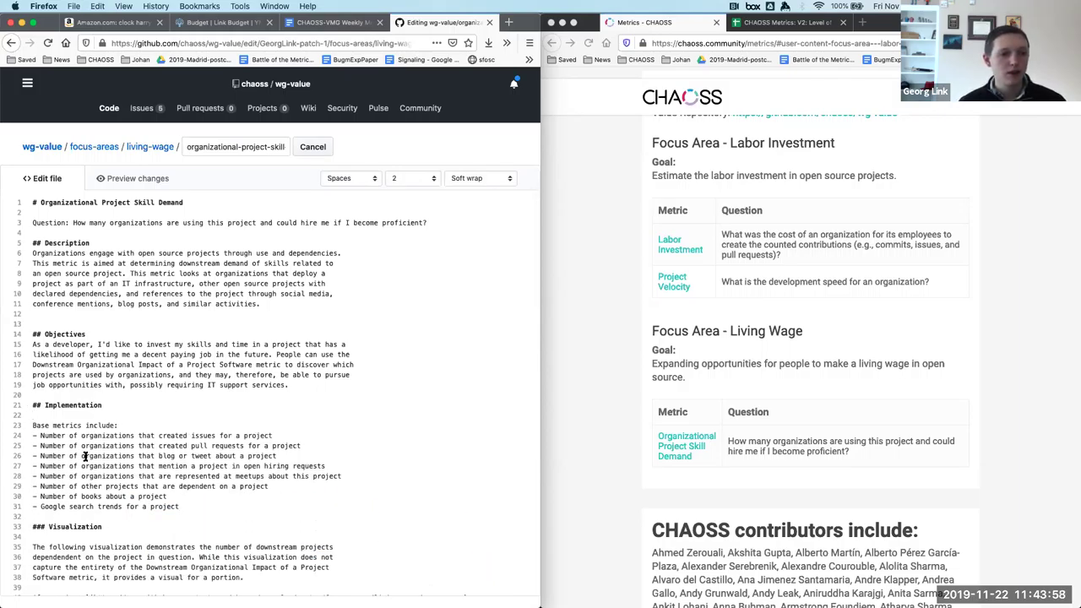
pyautogui.scroll(-3, 137, 505)
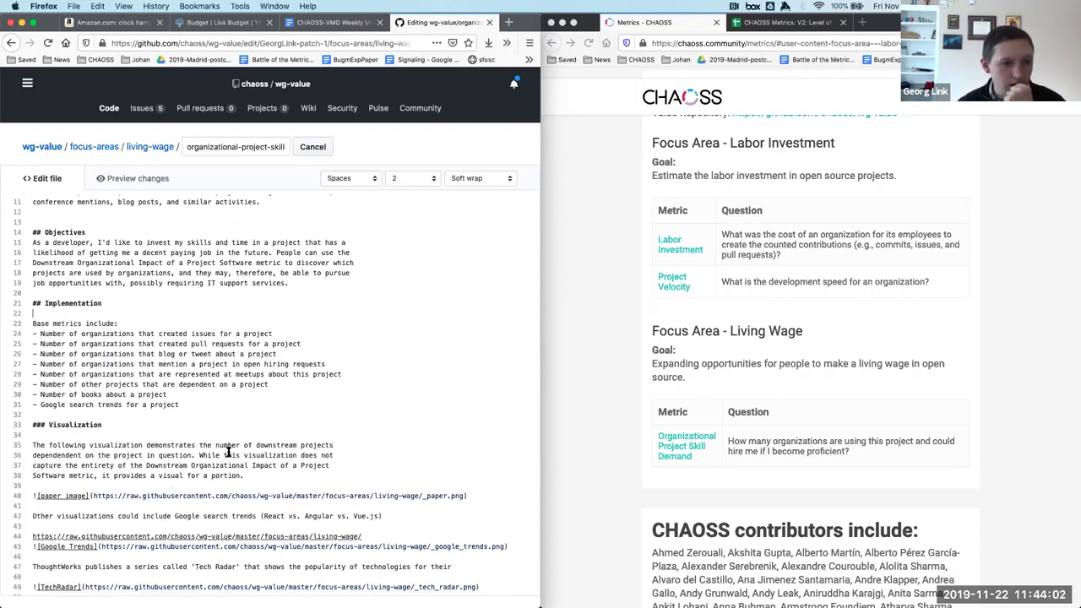
pyautogui.scroll(-1, 228, 452)
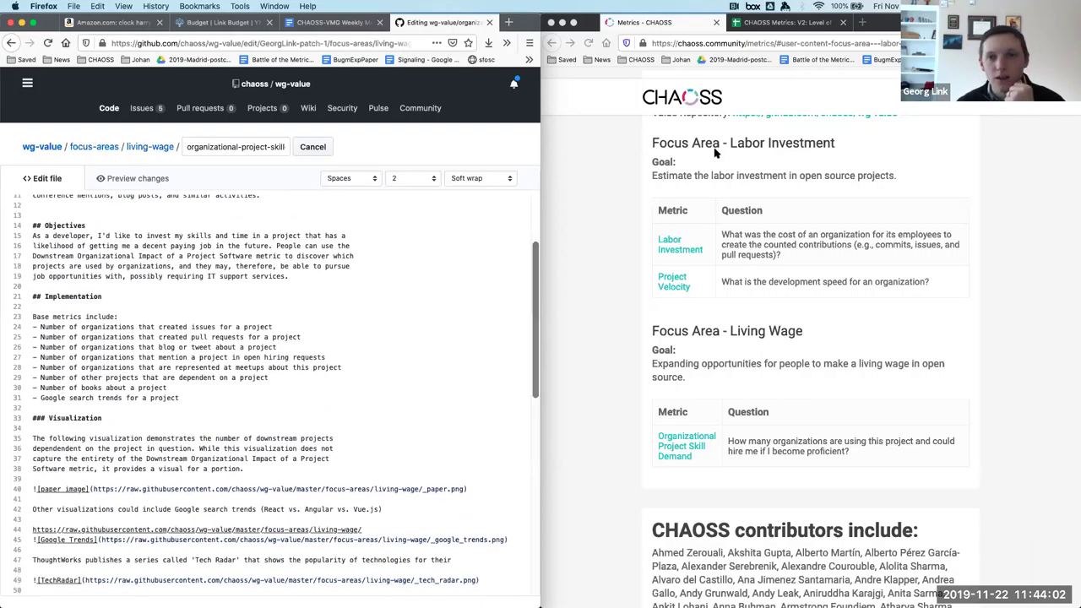
pyautogui.click(862, 23)
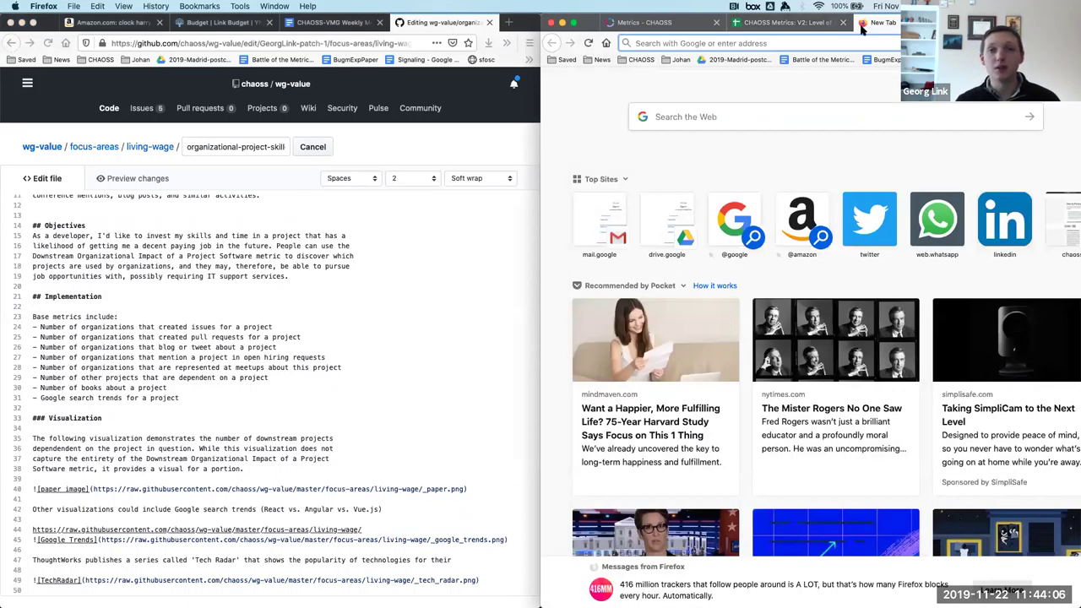
pyautogui.write('chaoss/met')
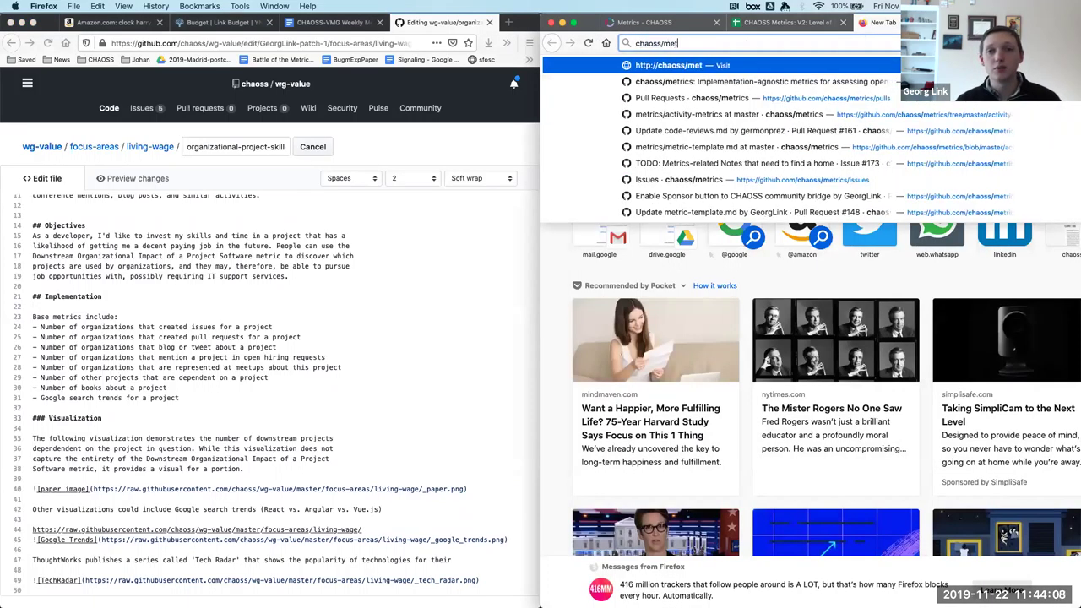
pyautogui.write('ric')
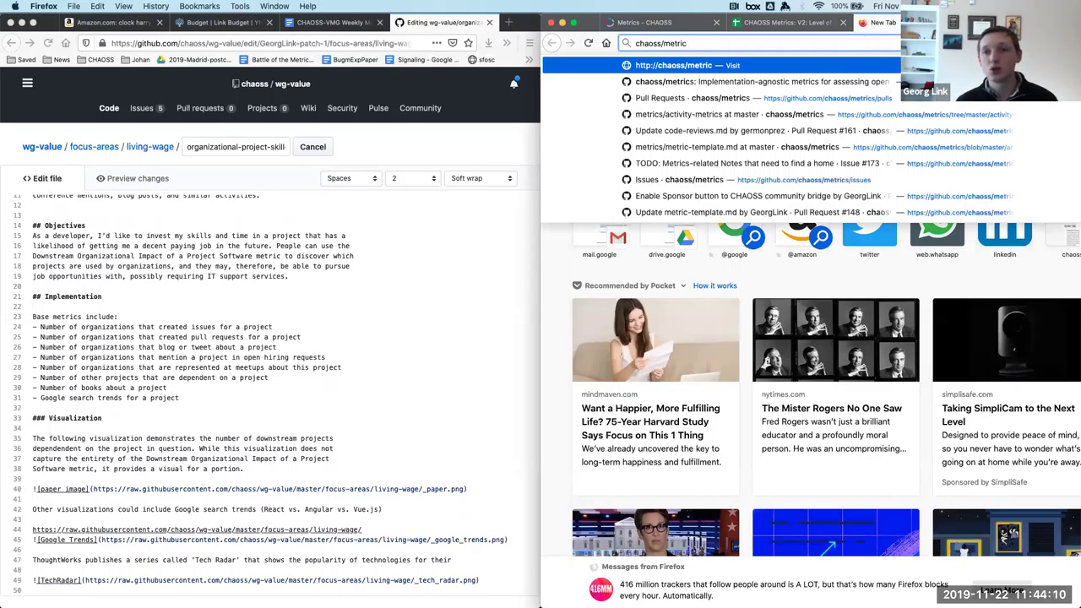
pyautogui.press('Down')
pyautogui.press('Return')
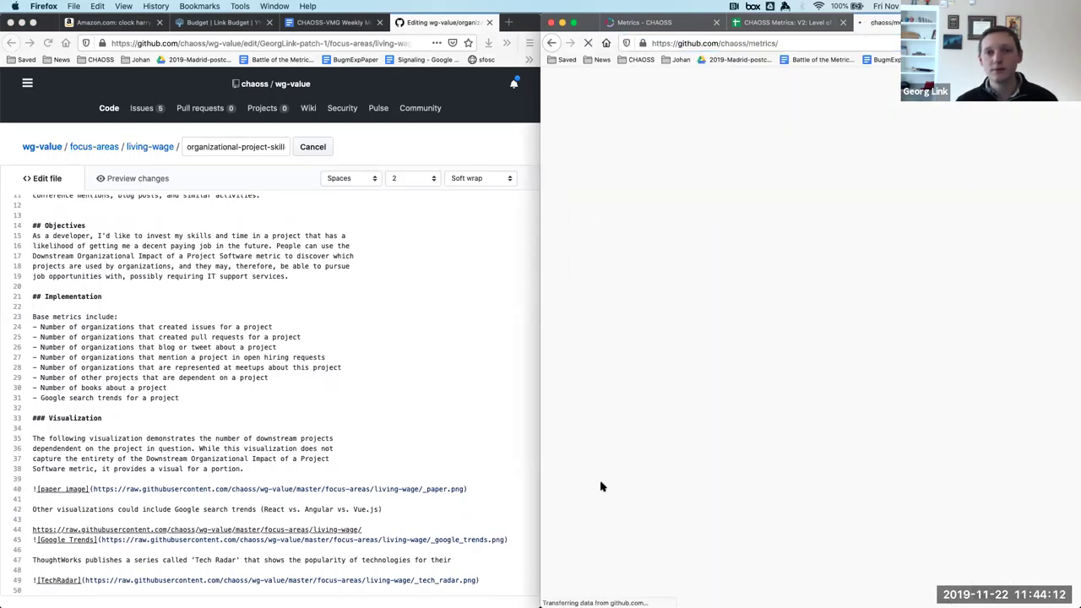
pyautogui.scroll(-15, 602, 487)
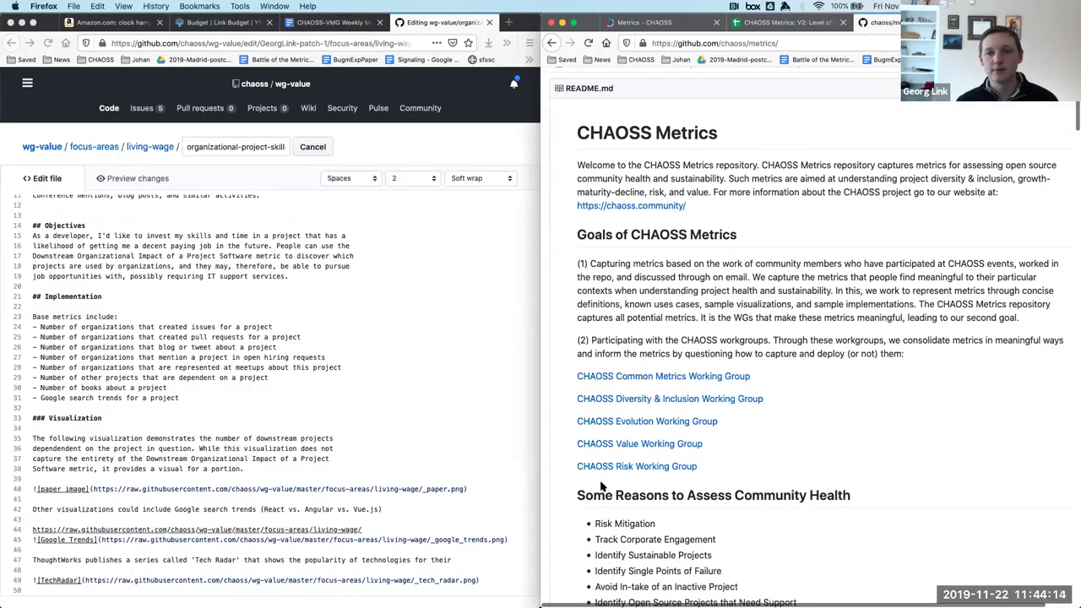
pyautogui.scroll(-20, 602, 487)
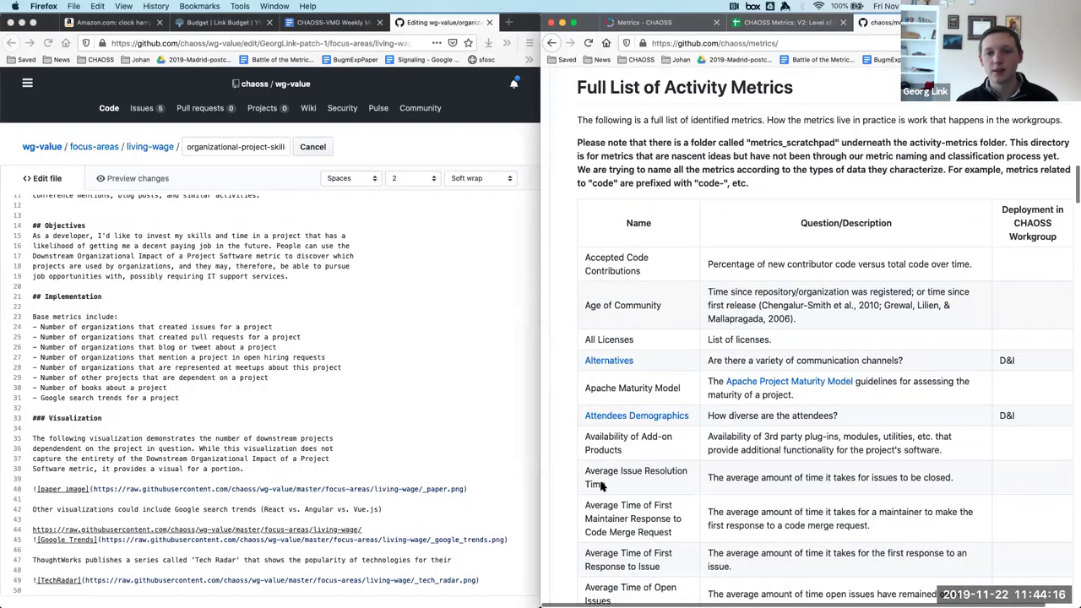
pyautogui.scroll(-15, 602, 487)
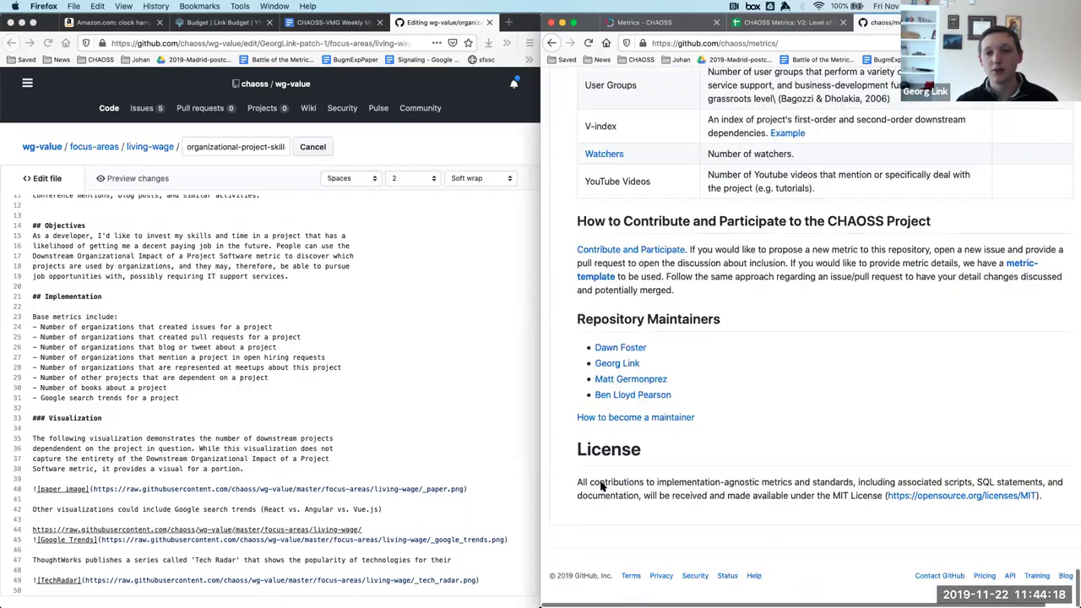
pyautogui.click(596, 277)
pyautogui.scroll(-8, 692, 346)
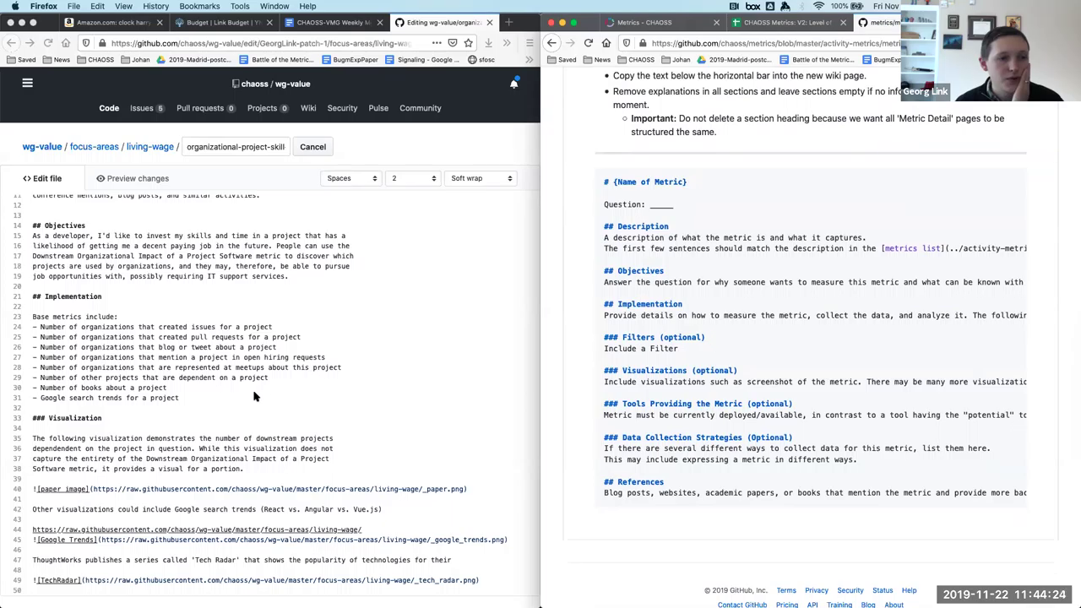
pyautogui.scroll(-5, 258, 394)
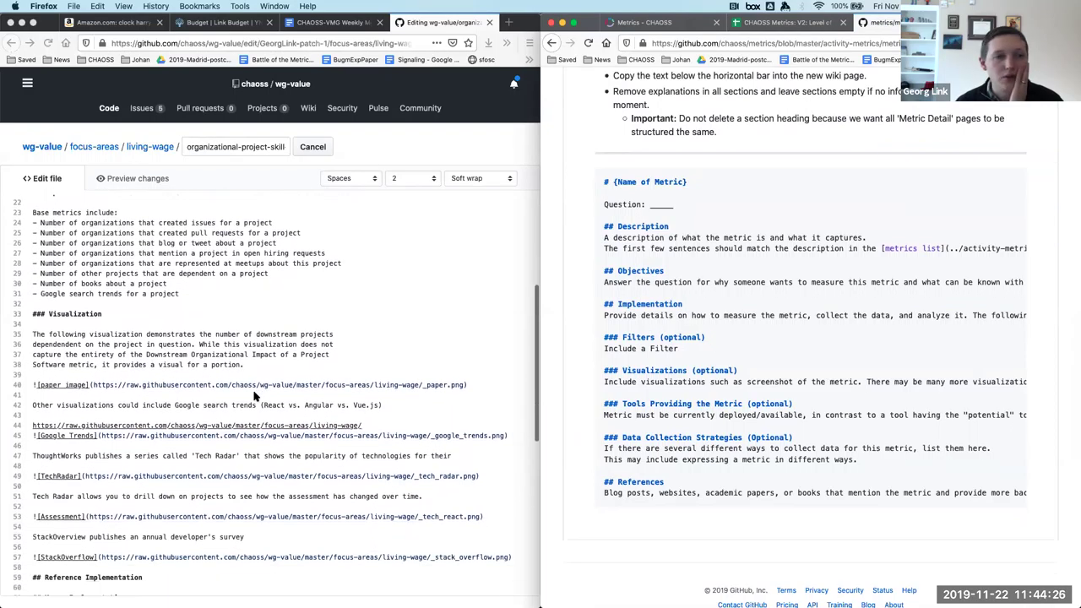
pyautogui.scroll(-4, 255, 395)
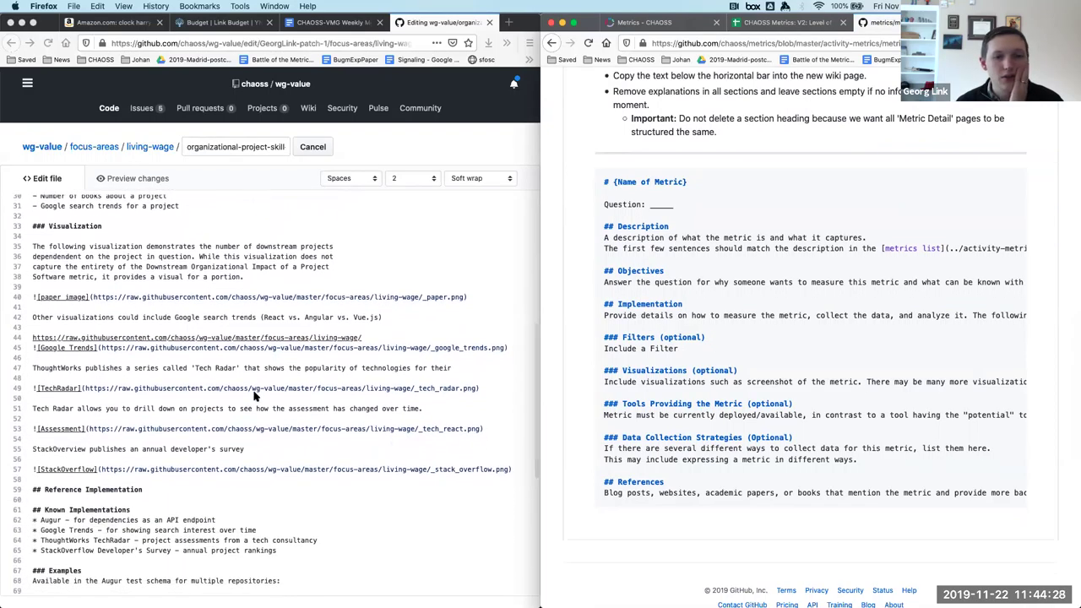
# Rename Known Implementations to Tools Providing the Metric and delete the Reference Implementation heading.
pyautogui.click(127, 503)
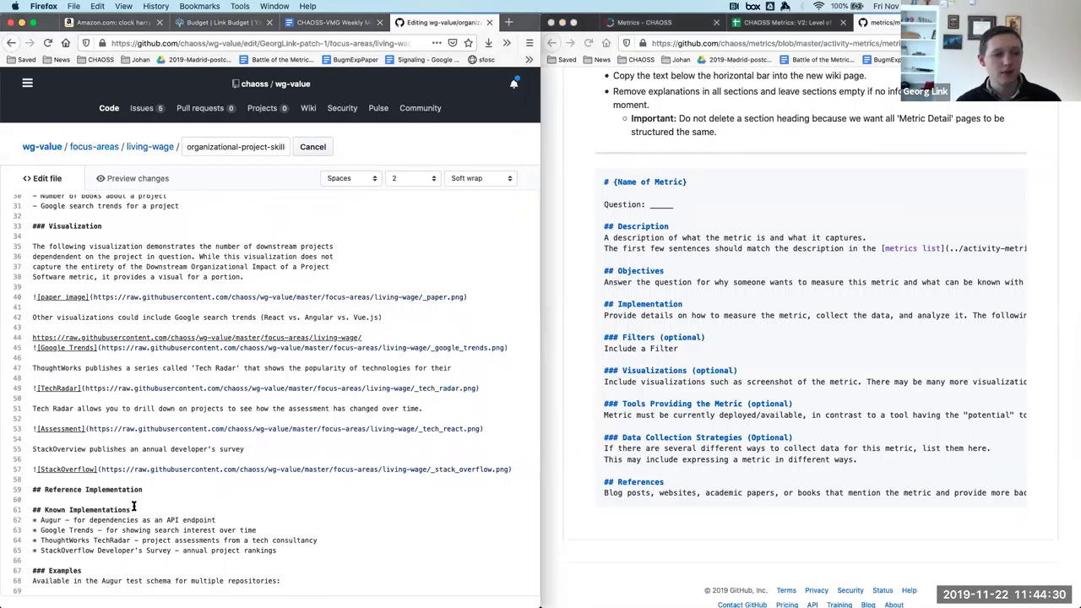
pyautogui.moveTo(133, 506); pyautogui.dragTo(42, 510)
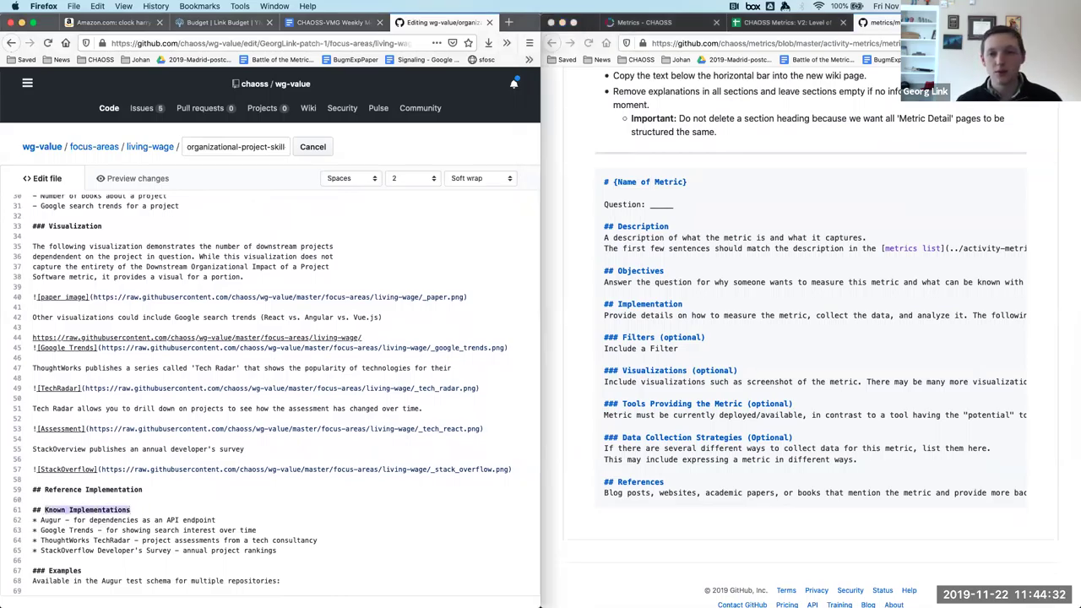
pyautogui.write('Tools Providing the Metric')
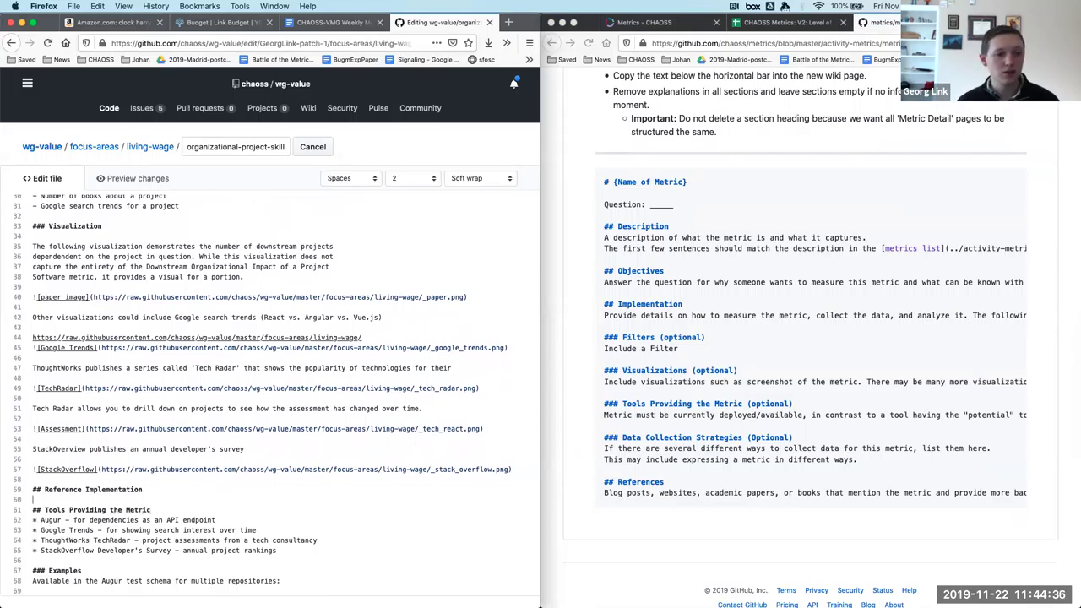
pyautogui.hotkey('shift', 'Up')
pyautogui.press('BackSpace')
pyautogui.press('BackSpace')
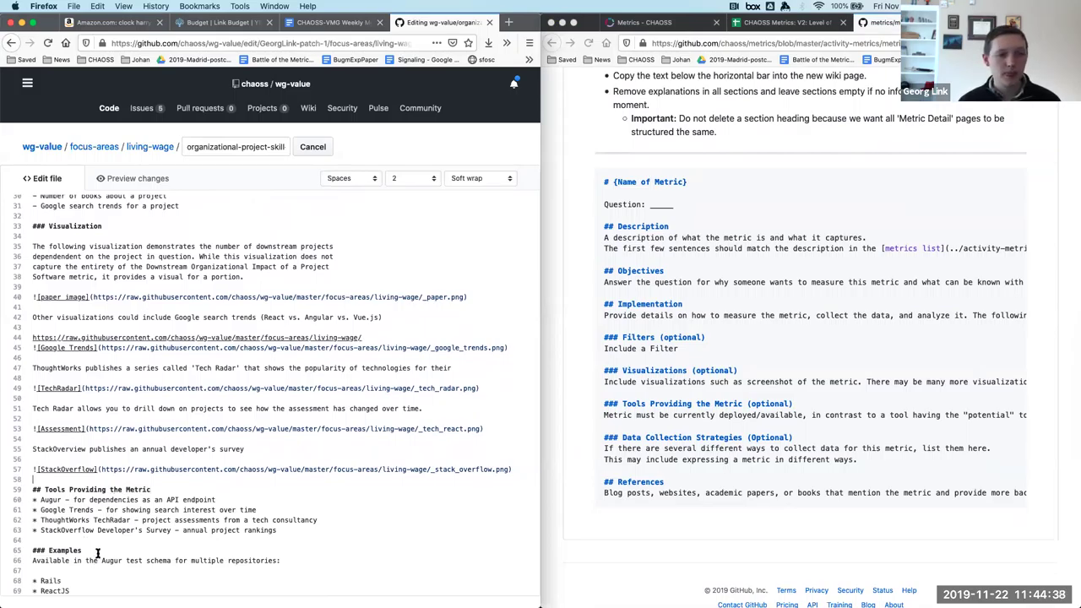
# Delete the Examples section and rename the Visualization heading to Visualizations.
pyautogui.scroll(-3, 98, 553)
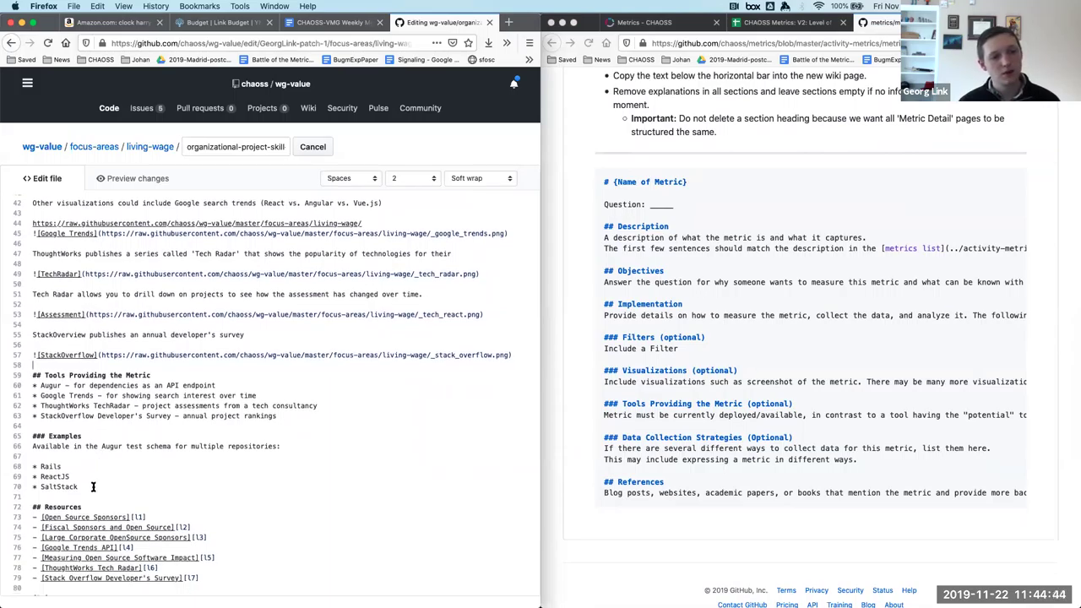
pyautogui.moveTo(93, 487); pyautogui.dragTo(27, 431)
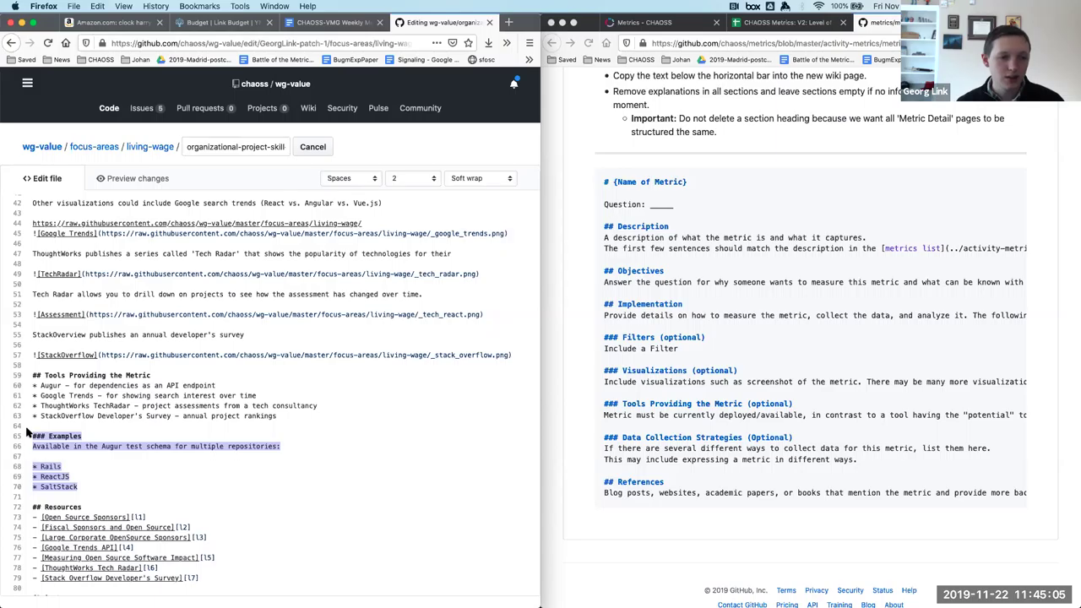
pyautogui.press('BackSpace')
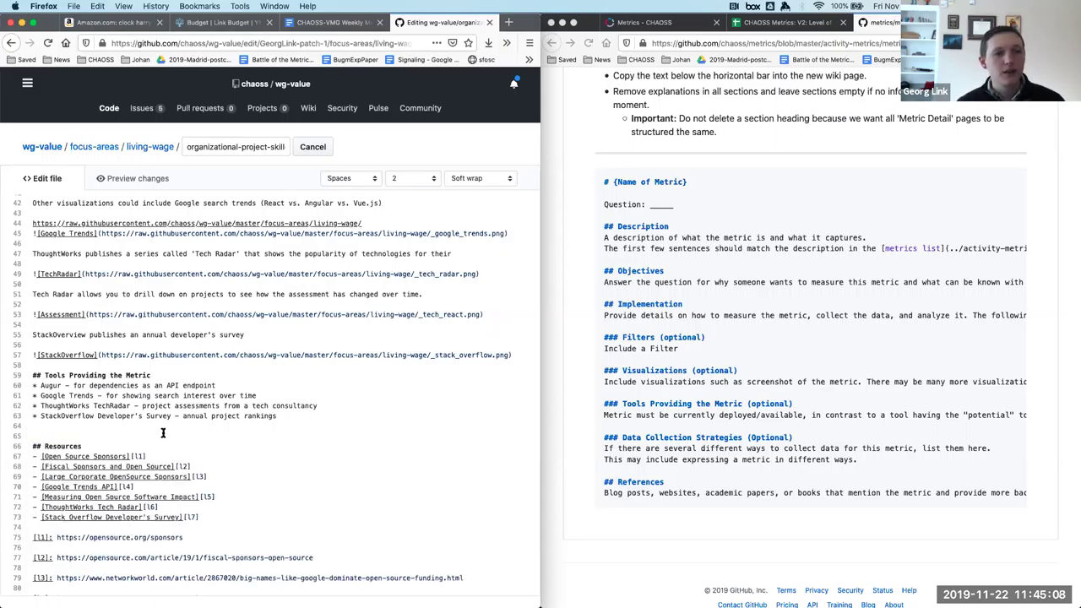
pyautogui.scroll(5, 163, 433)
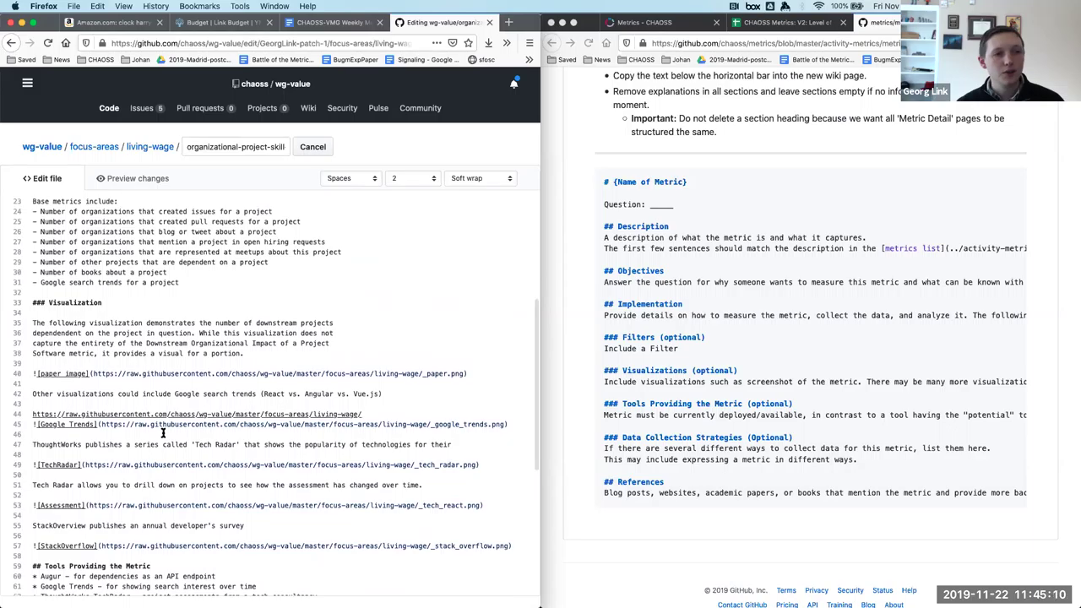
pyautogui.click(118, 306)
pyautogui.write('s')
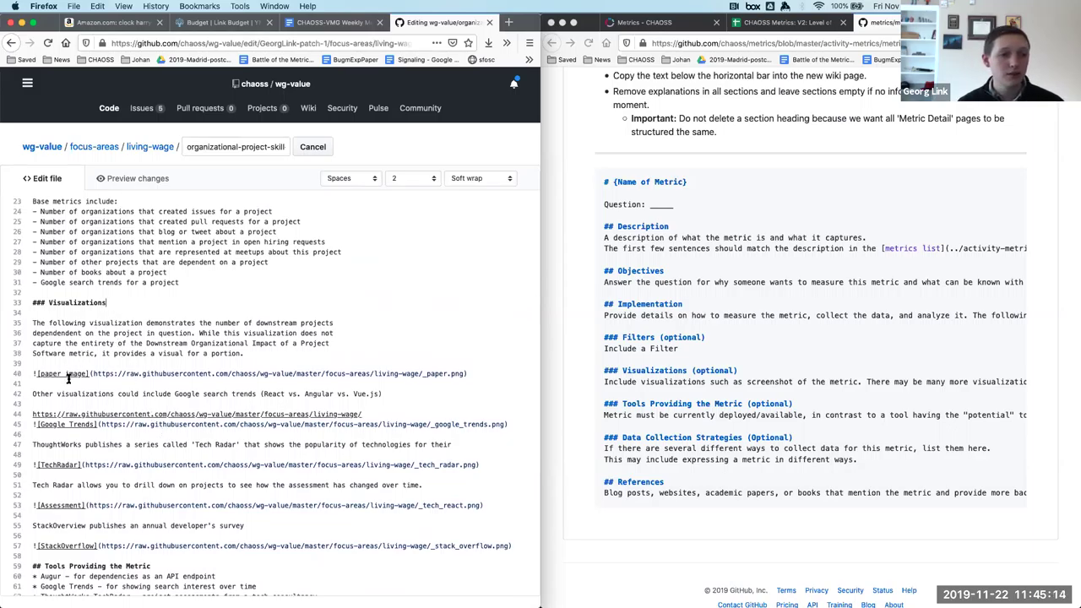
pyautogui.scroll(-5, 67, 379)
pyautogui.scroll(10, 68, 378)
pyautogui.scroll(-15, 67, 378)
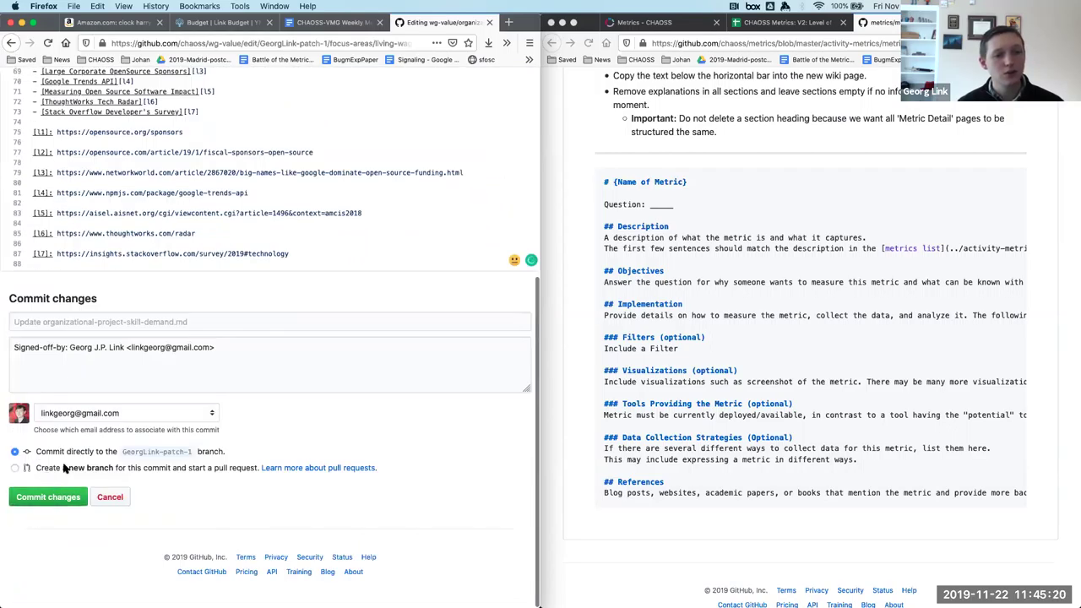
# Propose on a new branch; title the PR 'Update template for…' with description 'New template for next release'.
pyautogui.click(66, 470)
pyautogui.click(42, 521)
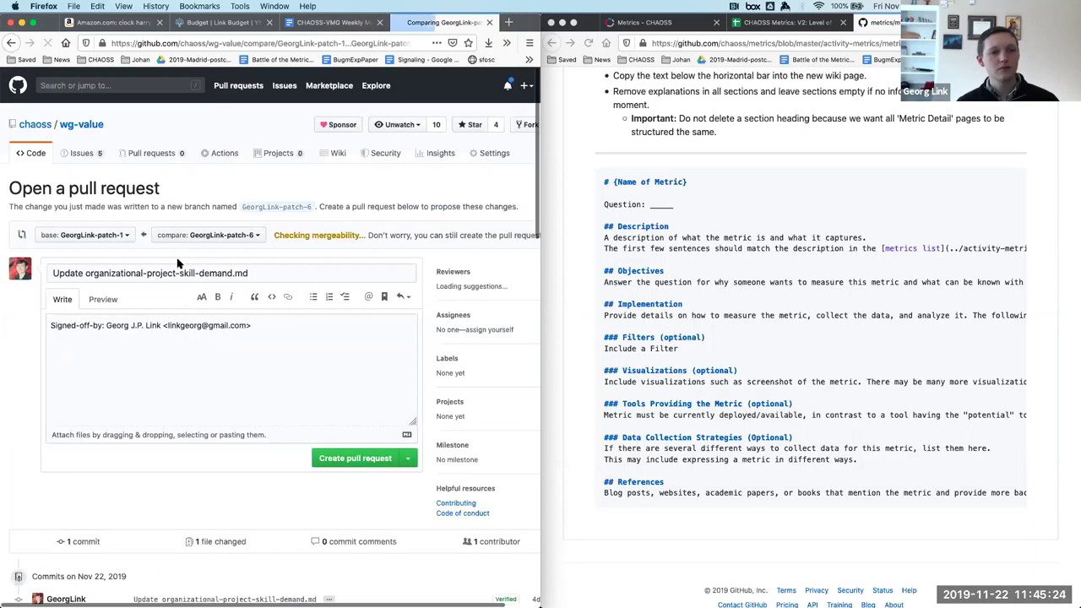
pyautogui.click(84, 273)
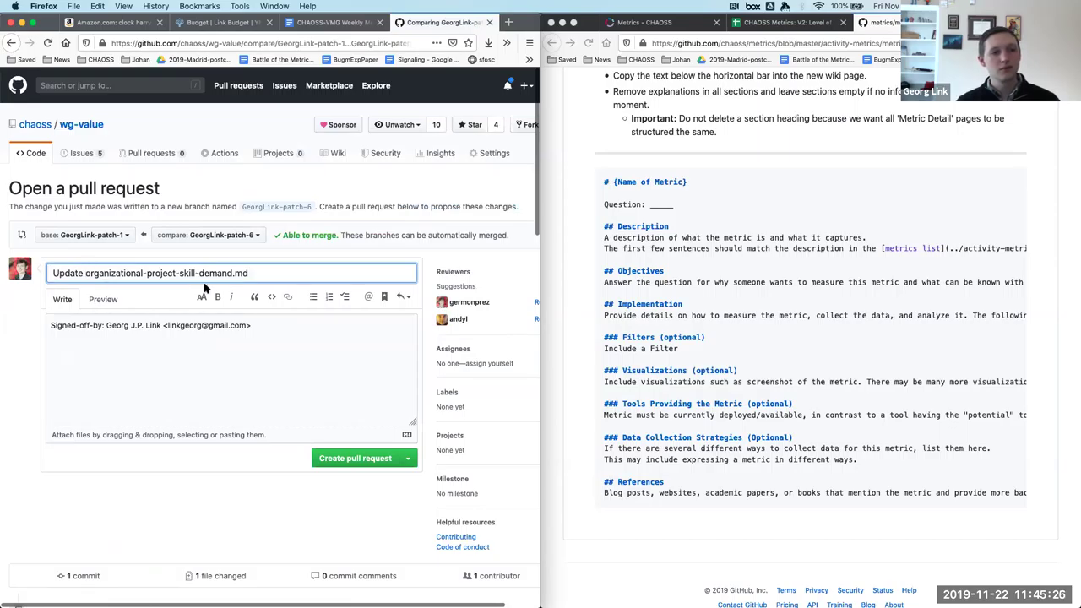
pyautogui.write('template for')
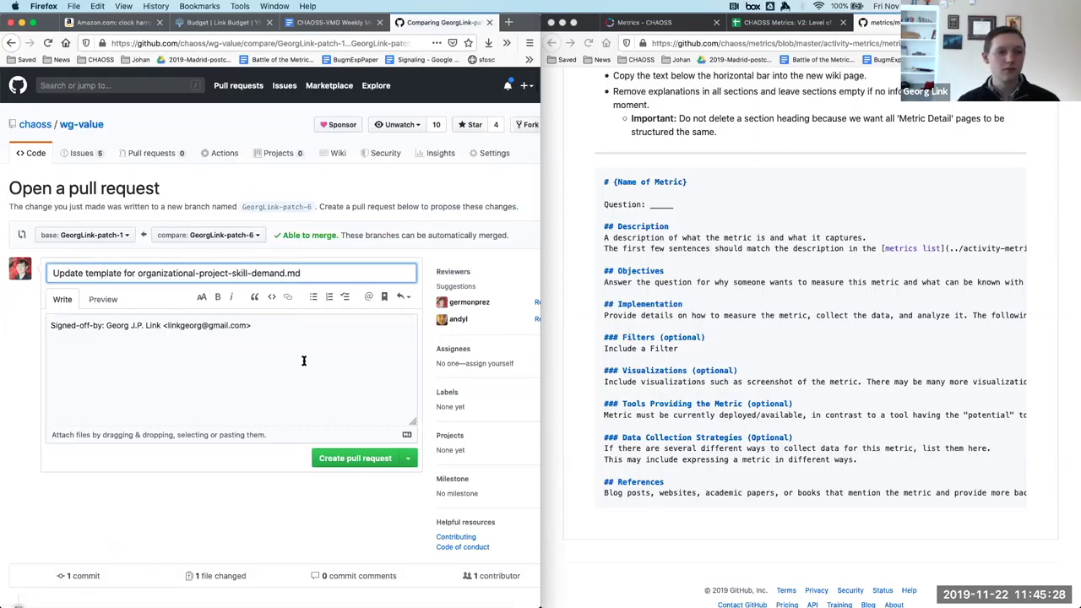
pyautogui.click(305, 349)
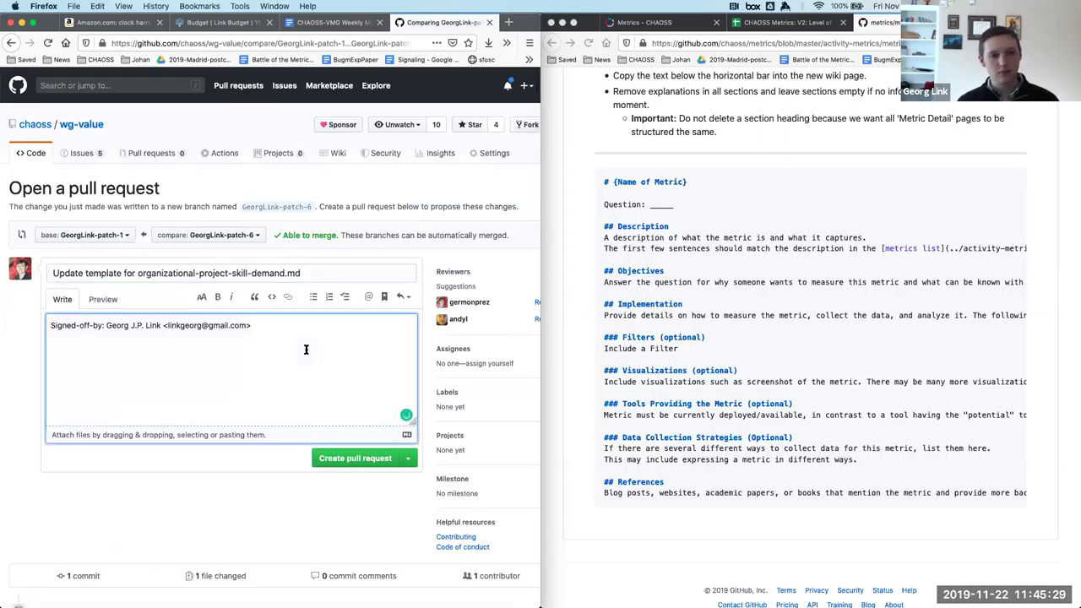
pyautogui.hotkey('ctrl', 'a')
pyautogui.press('BackSpace')
pyautogui.write('New template for next release')
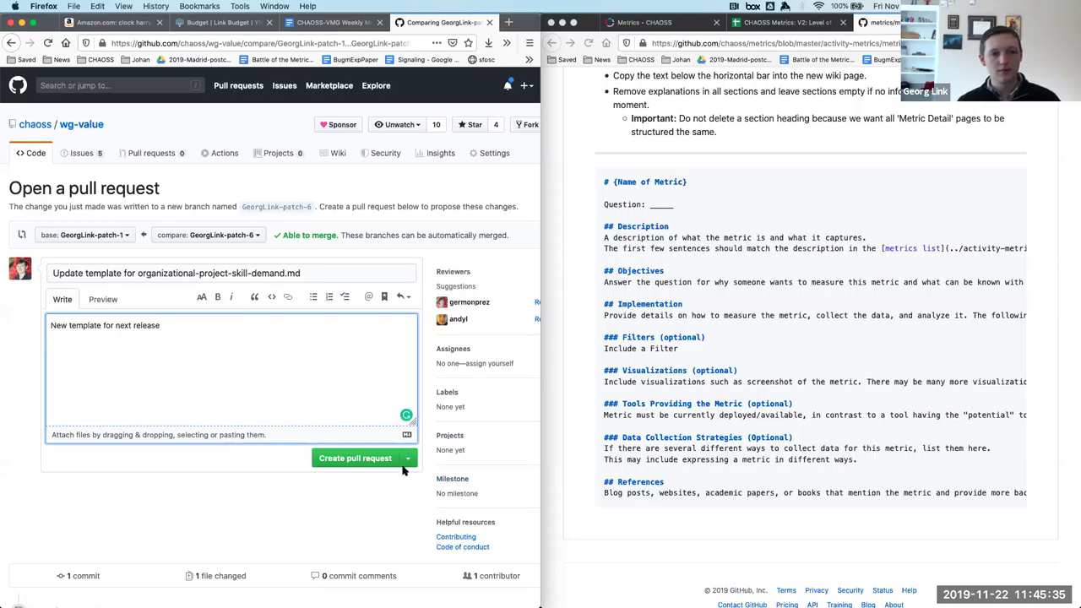
pyautogui.click(387, 462)
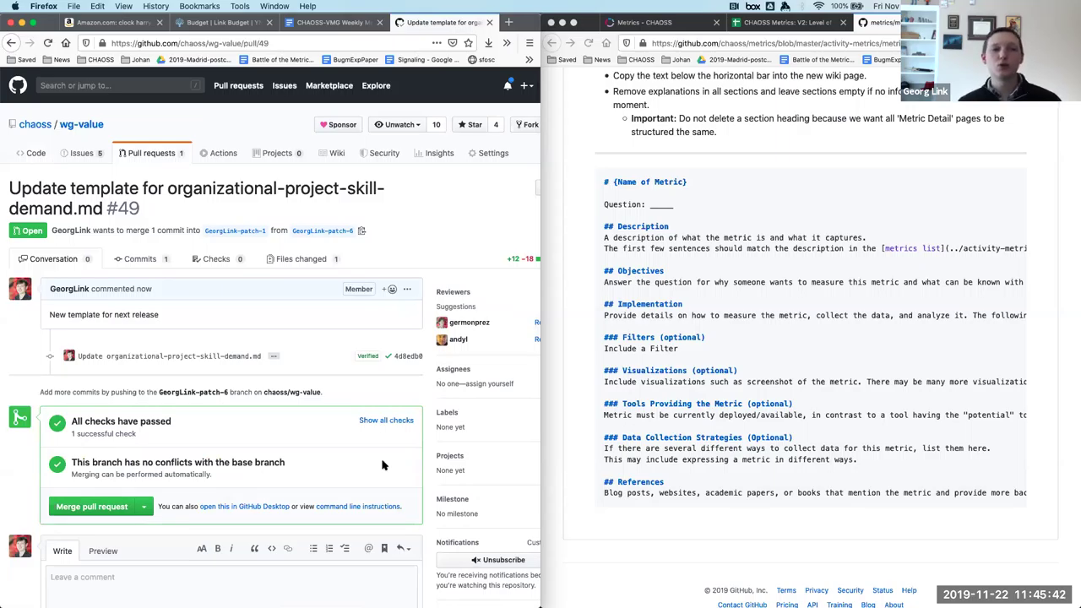
# Fill row 29 (Organizational Project Skill Demand) purple in the CHAOSS Metrics V2 sheet, then select row 30.
pyautogui.click(800, 22)
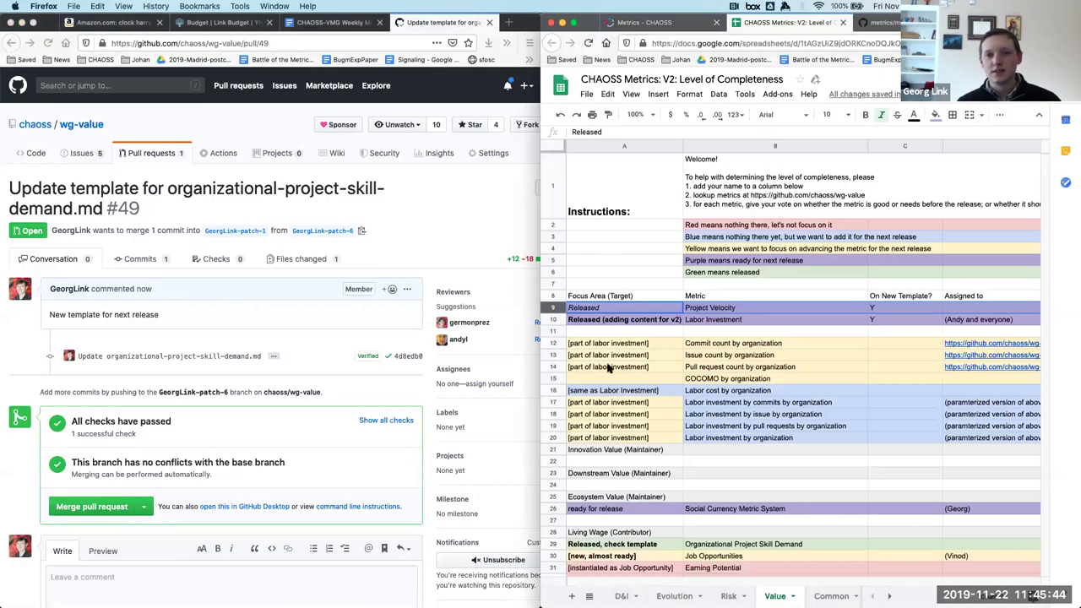
pyautogui.click(554, 543)
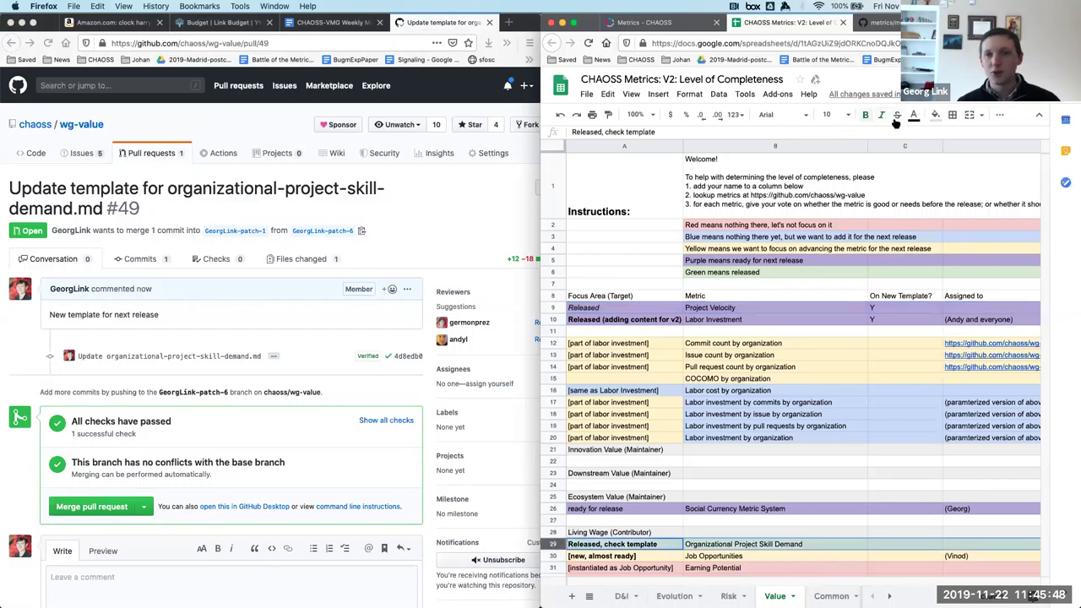
pyautogui.click(935, 115)
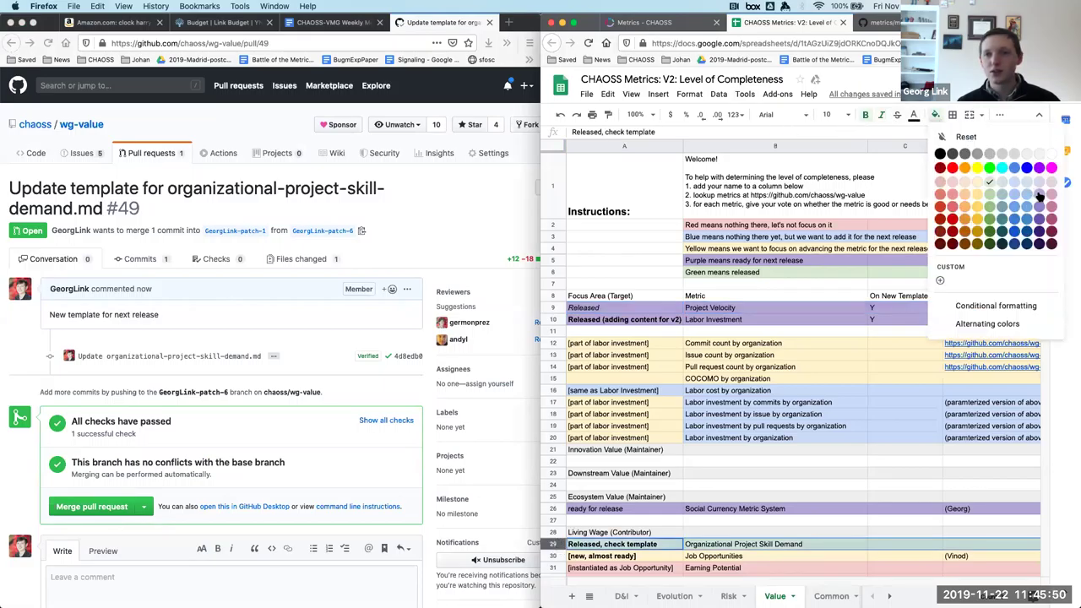
pyautogui.click(1040, 195)
pyautogui.click(747, 521)
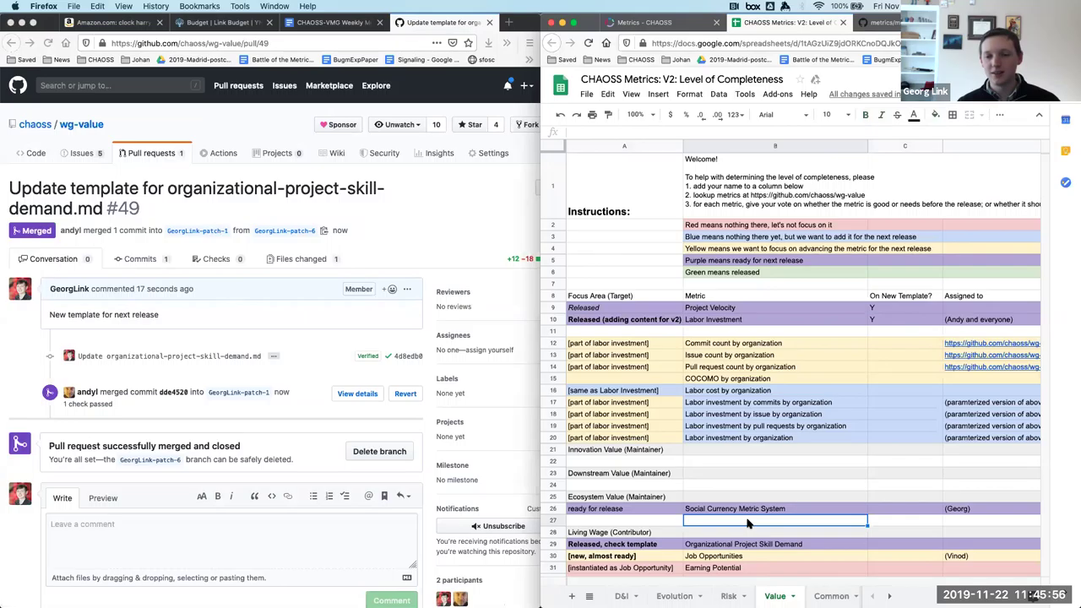
pyautogui.scroll(-1, 747, 522)
pyautogui.click(556, 489)
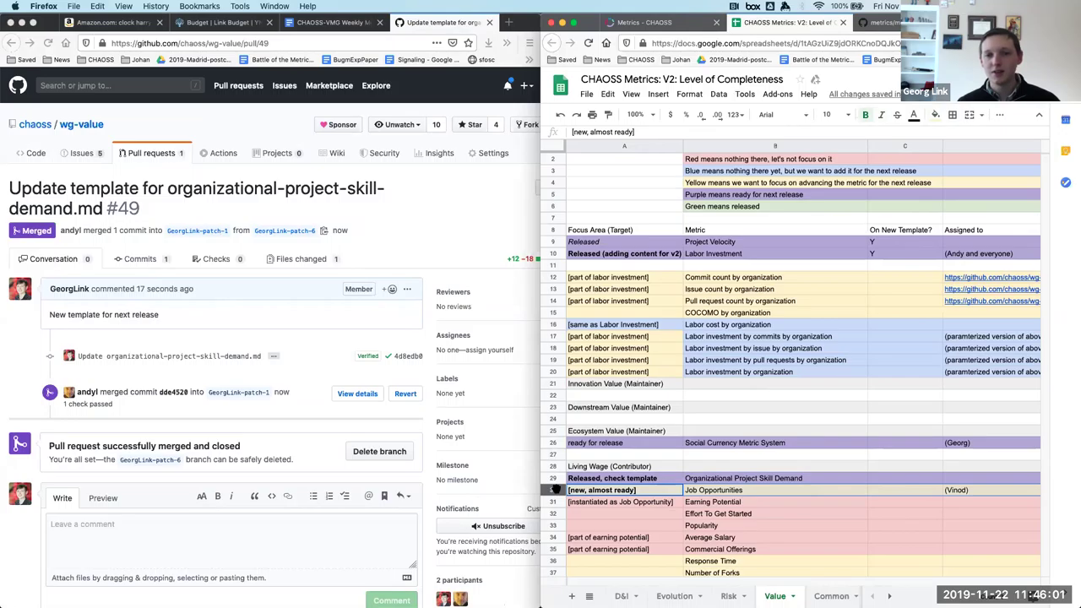
pyautogui.scroll(-2, 556, 490)
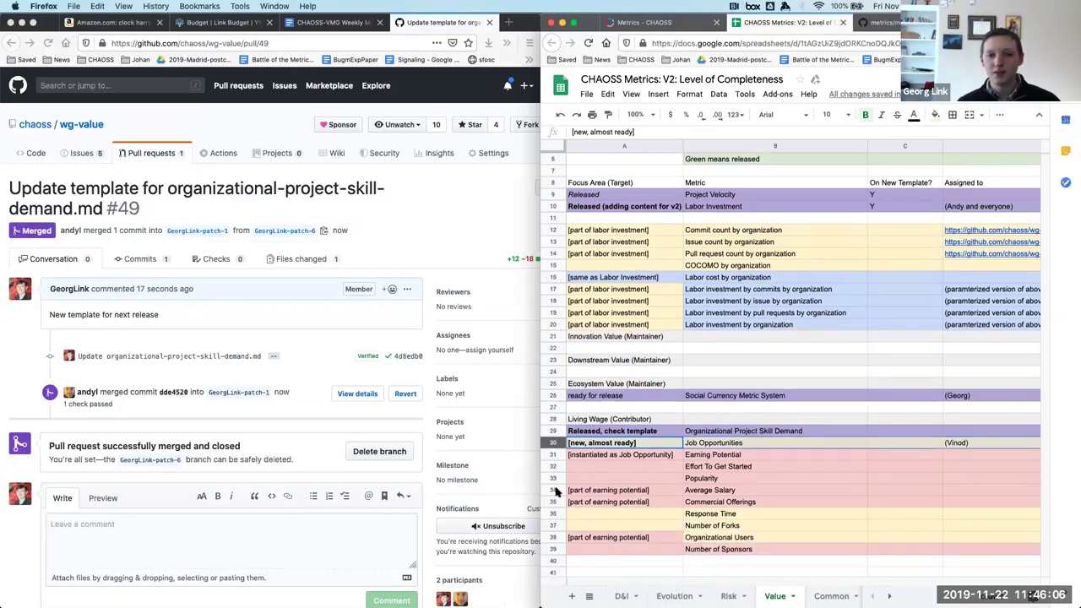
pyautogui.scroll(2, 555, 490)
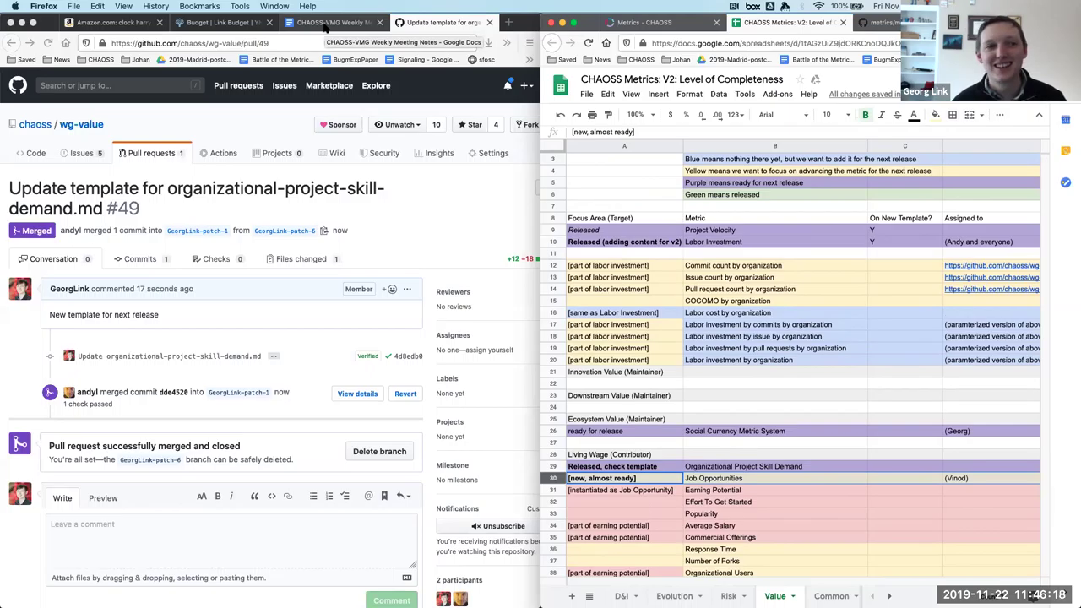
# Paste the three parameterized-metric prototype lines as a new top-level bullet in the Nov 22 notes.
pyautogui.click(326, 29)
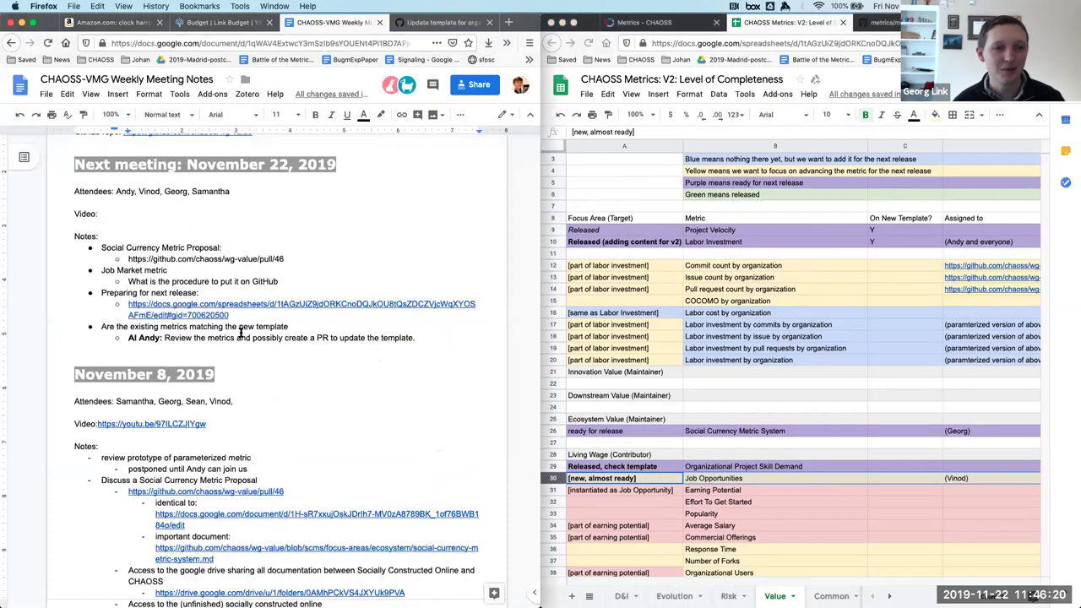
pyautogui.press('Return')
pyautogui.hotkey('shift', 'Tab')
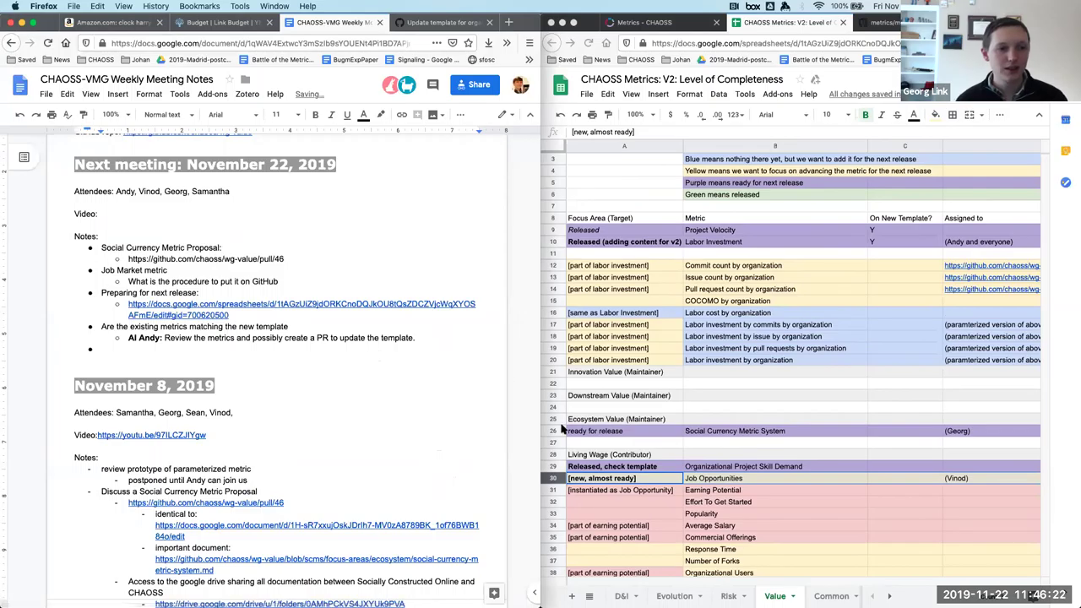
pyautogui.scroll(-15, 389, 381)
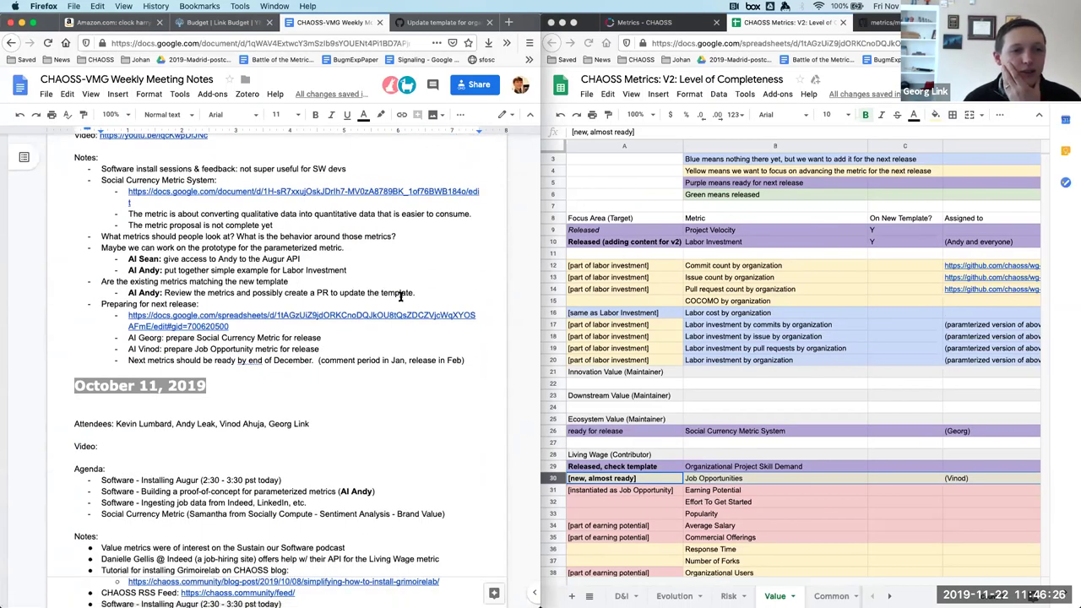
pyautogui.moveTo(361, 272); pyautogui.dragTo(62, 245)
pyautogui.press('super+c')
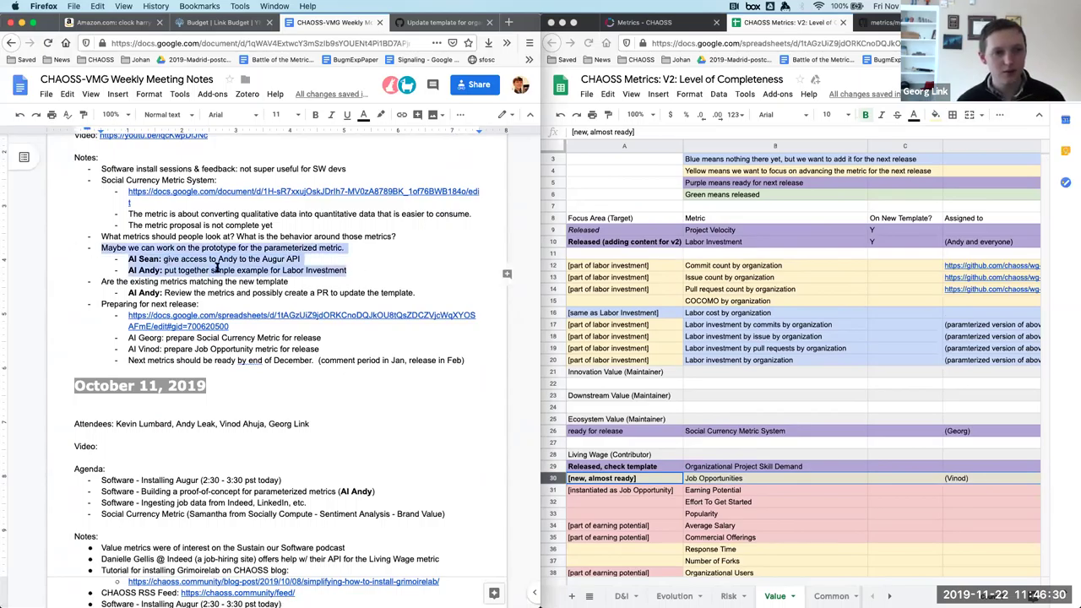
pyautogui.scroll(20, 218, 267)
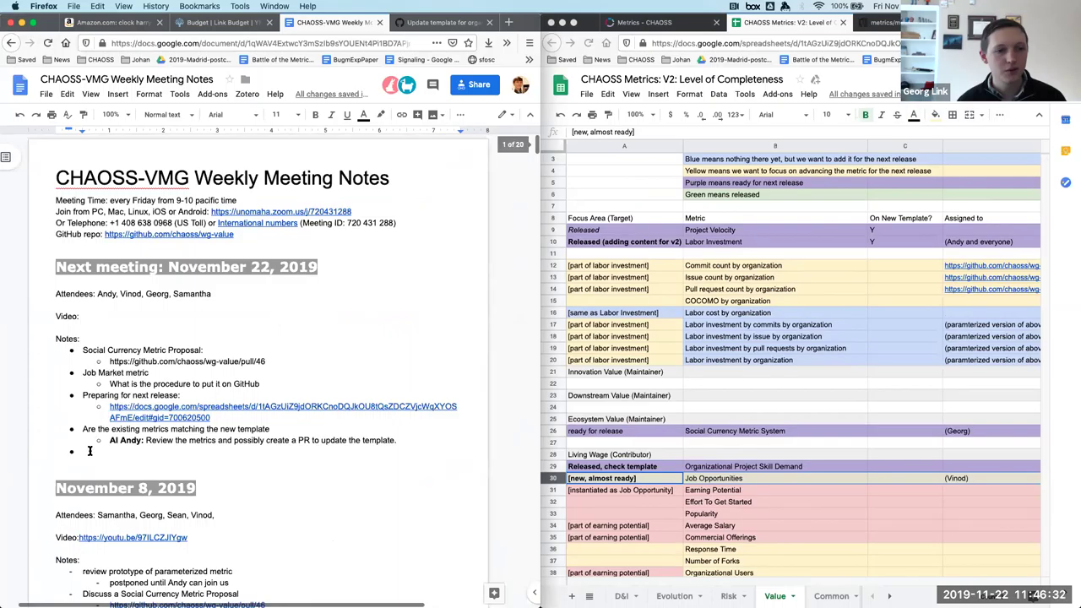
pyautogui.click(86, 452)
pyautogui.press('super+v')
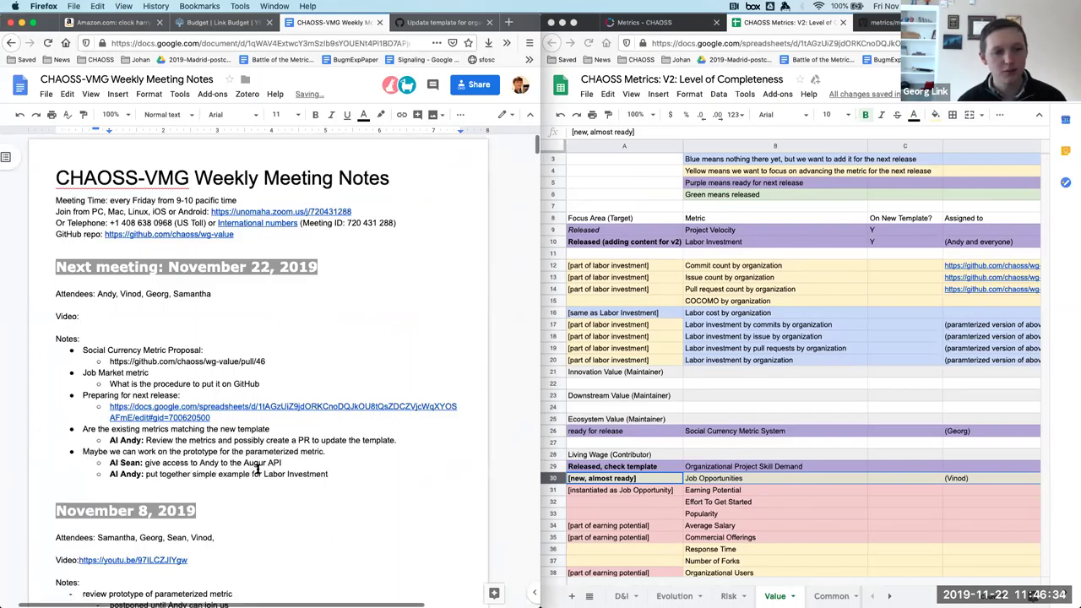
# Delete the Augur API access action line from the pasted item.
pyautogui.tripleClick(269, 464)
pyautogui.click(268, 464)
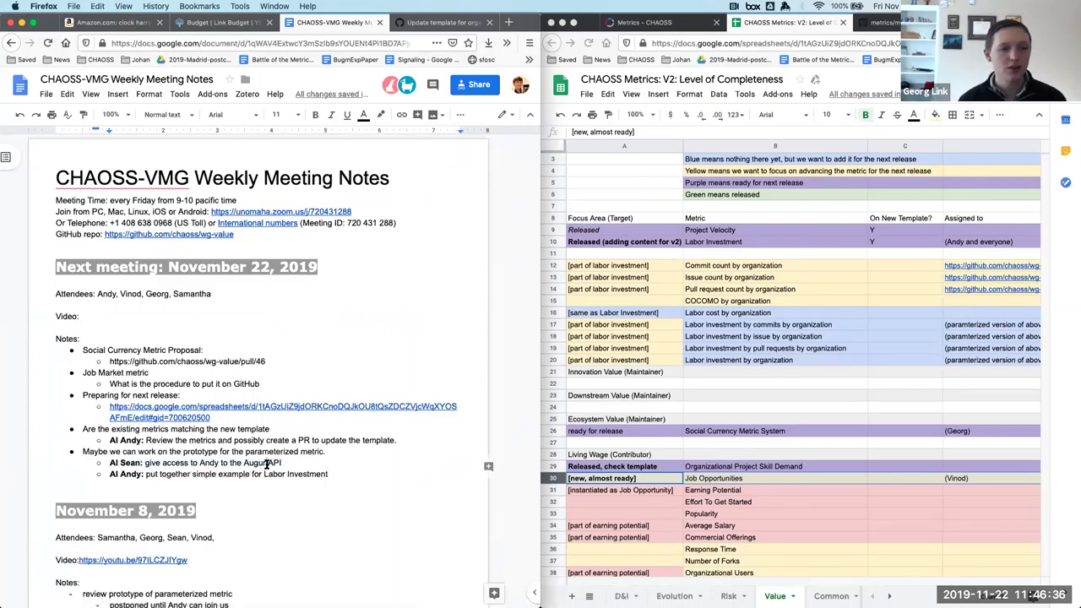
pyautogui.tripleClick(266, 463)
pyautogui.click(267, 464)
pyautogui.tripleClick(267, 464)
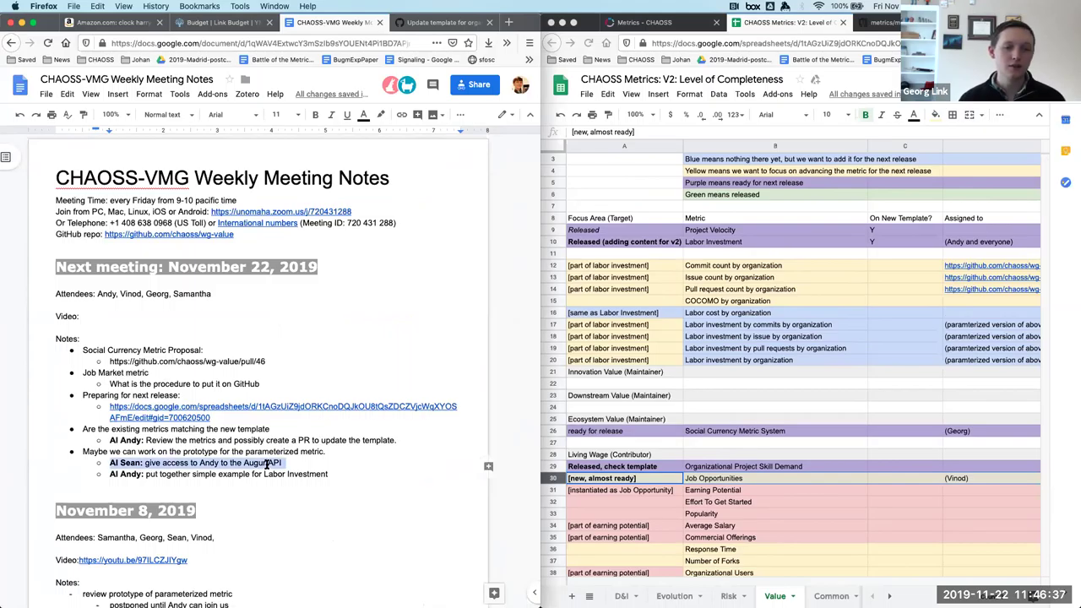
pyautogui.press('BackSpace')
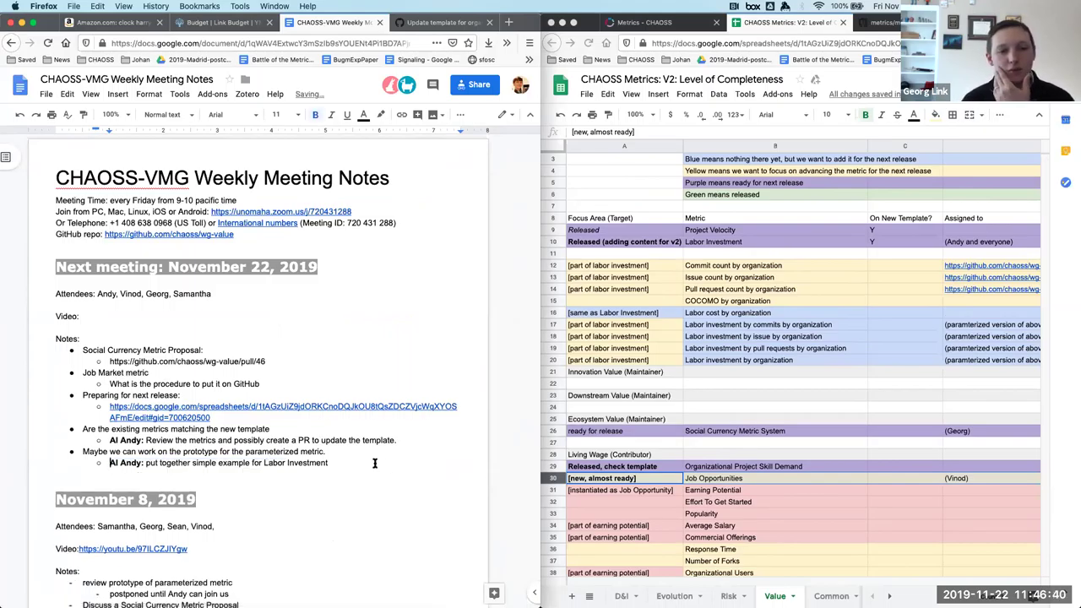
# Add an indented sub-bullet 'completed during the call' under the review item.
pyautogui.click(374, 463)
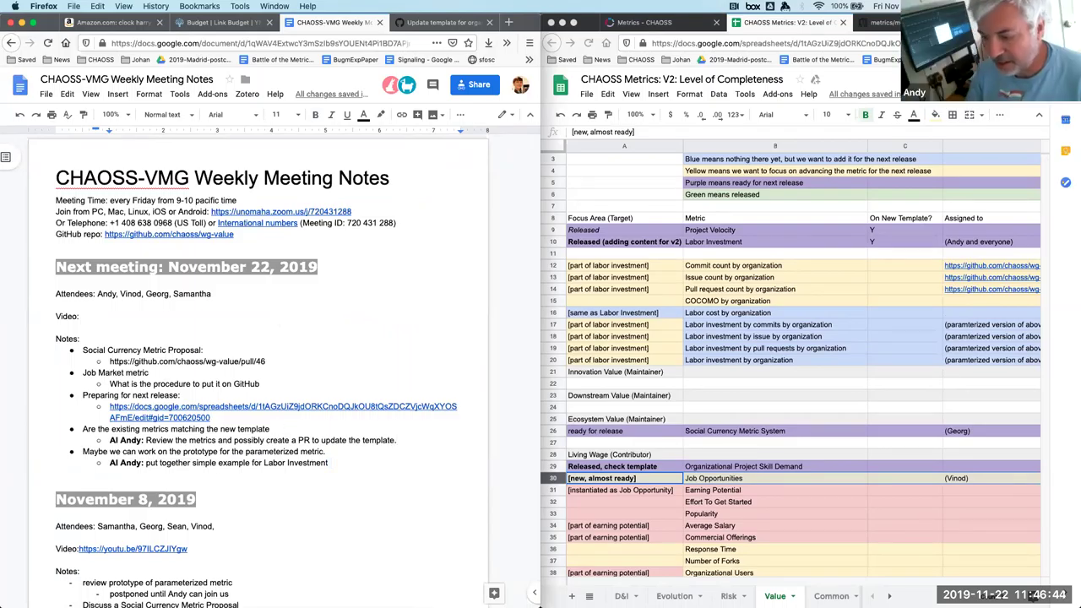
pyautogui.press('Return')
pyautogui.press('Tab')
pyautogui.write('completed du')
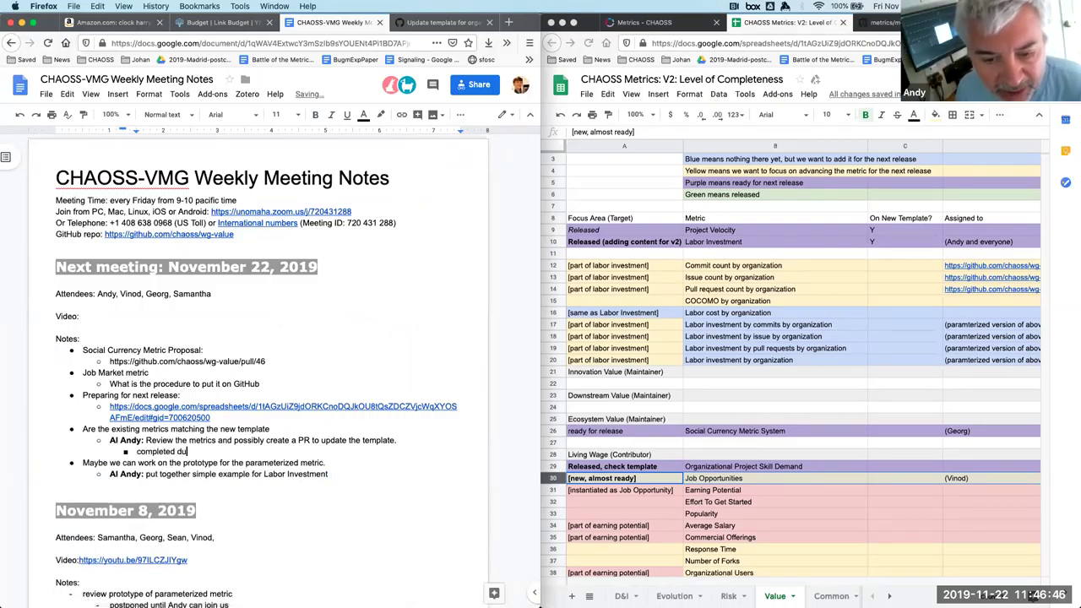
pyautogui.write('ring the call')
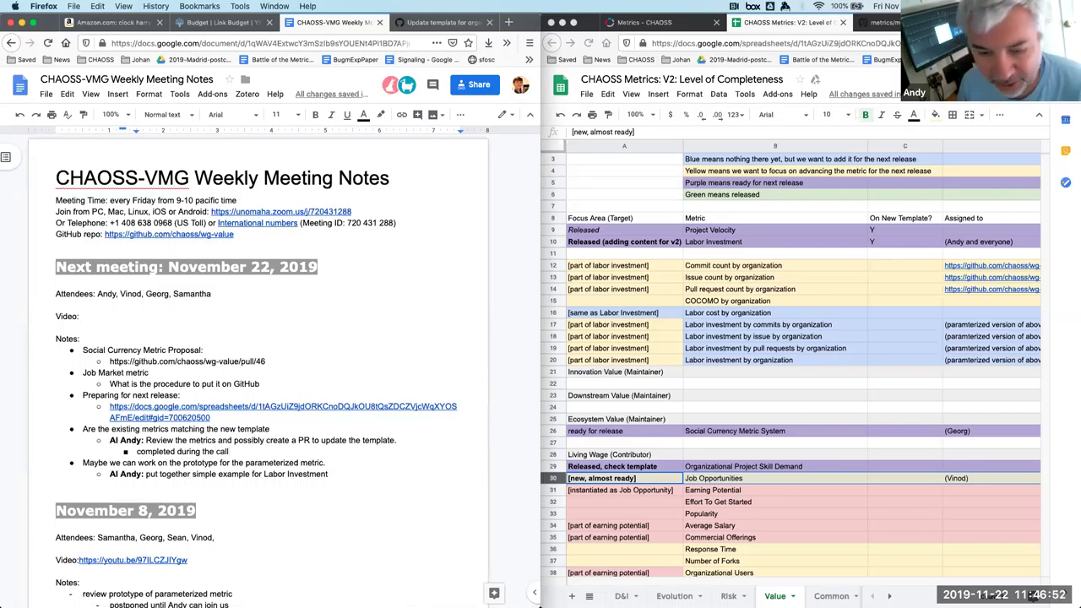
pyautogui.click(365, 471)
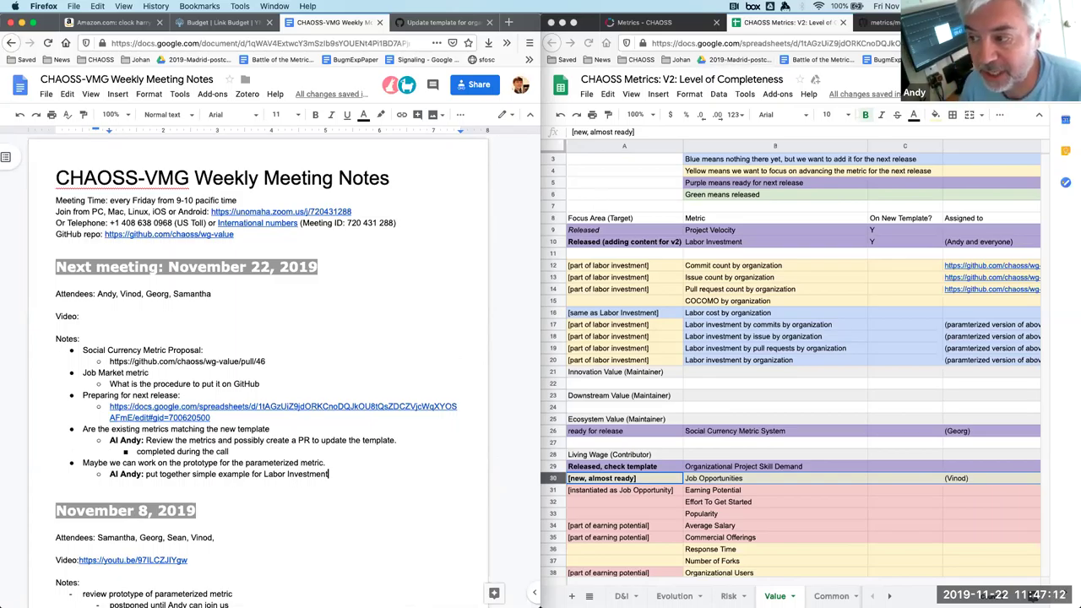
pyautogui.press('super+grave')
# Load the CHAOSS Bitergia dashboard in a new tab via the address 'chaoss.bitr'.
pyautogui.press('super+t')
pyautogui.write('chaos')
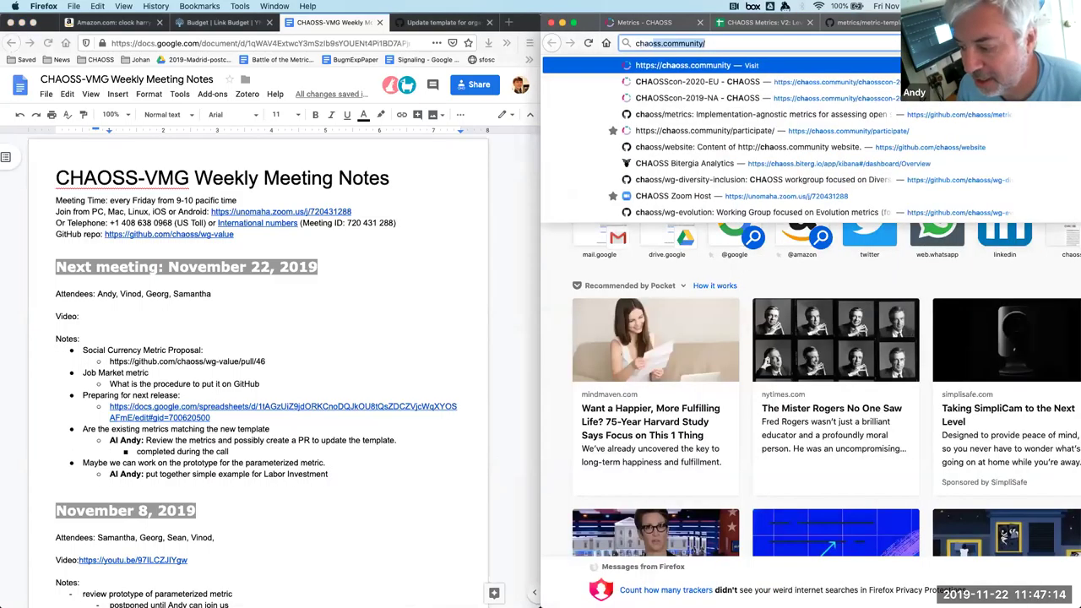
pyautogui.write('s.')
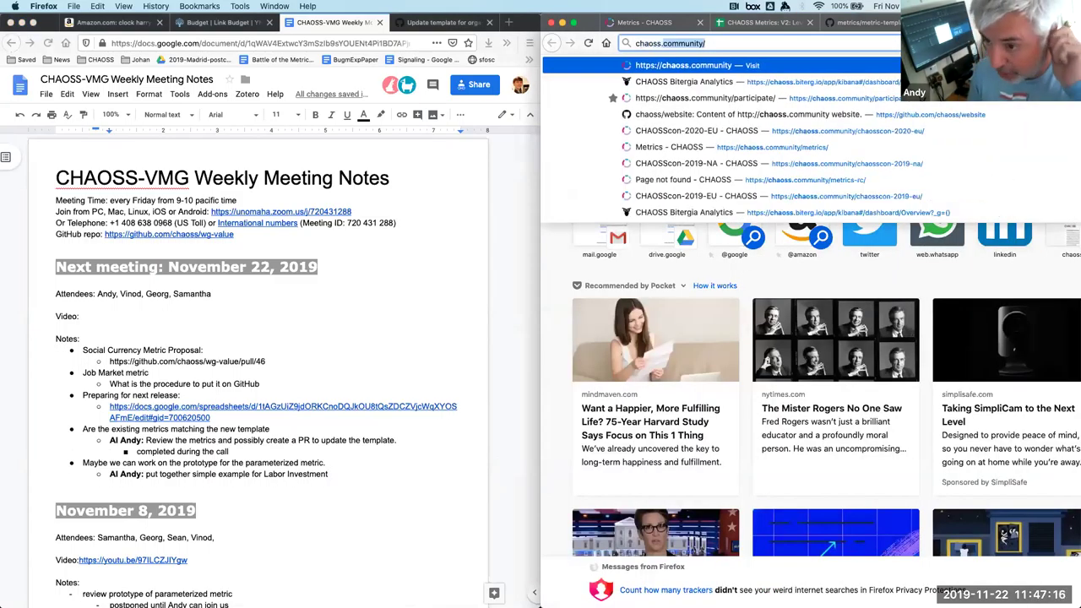
pyautogui.write('bitr')
pyautogui.press('Return')
pyautogui.press('Escape')
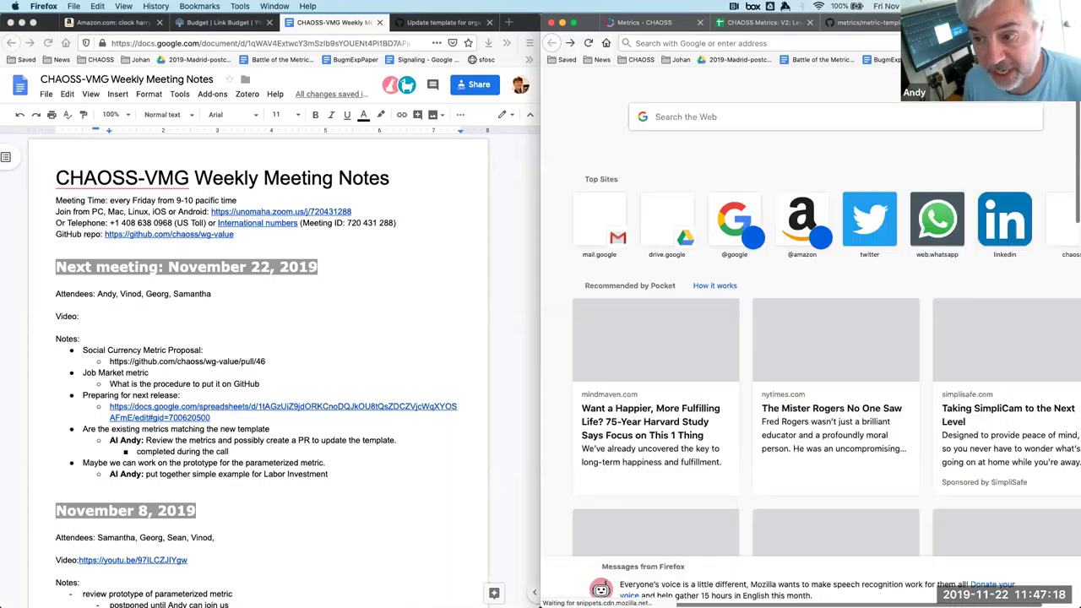
pyautogui.write('chaoss.biterg.io/')
pyautogui.press('Return')
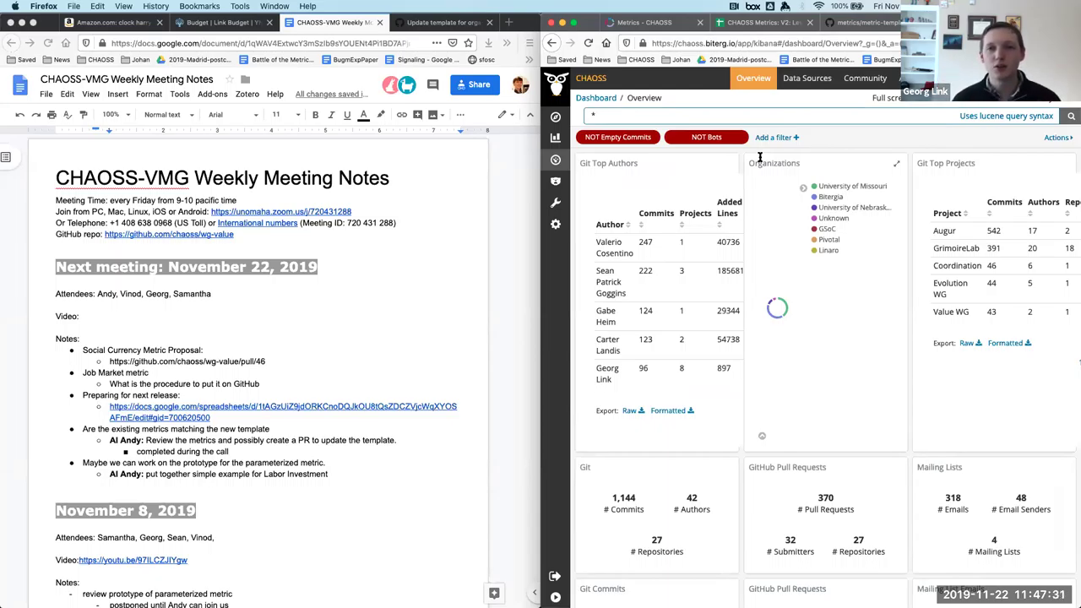
# In another new tab, type 'part' and load the chaoss.community/participate/ suggestion.
pyautogui.press('super+t')
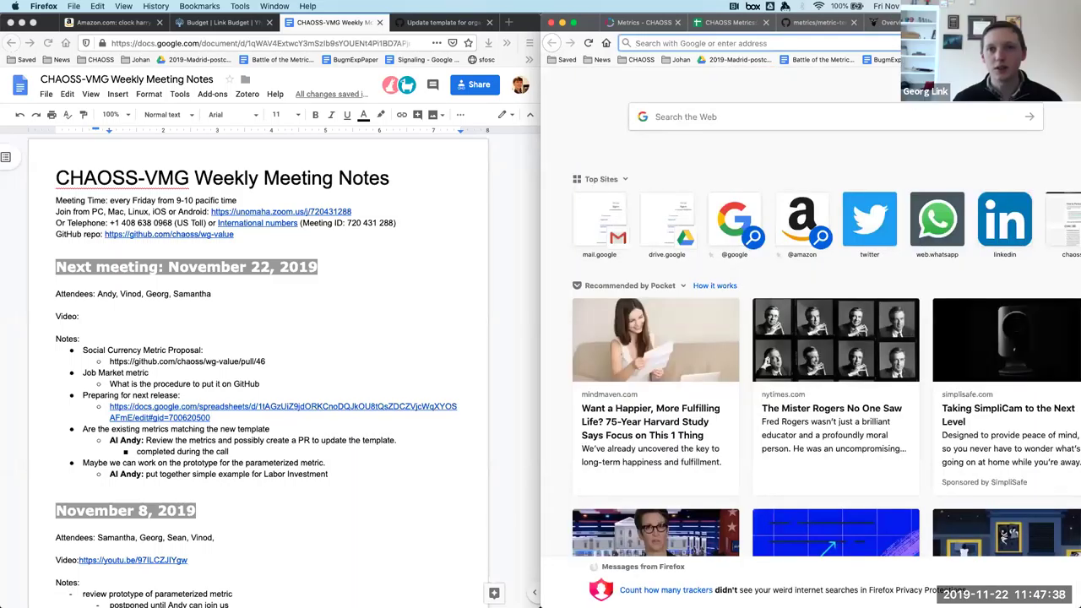
pyautogui.press('Down')
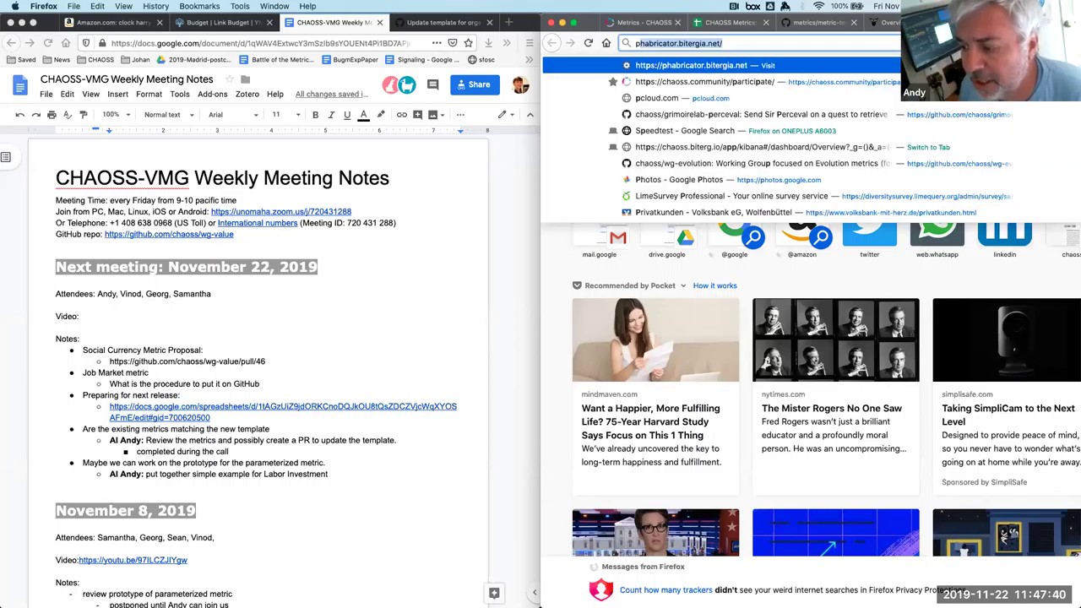
pyautogui.press('Escape')
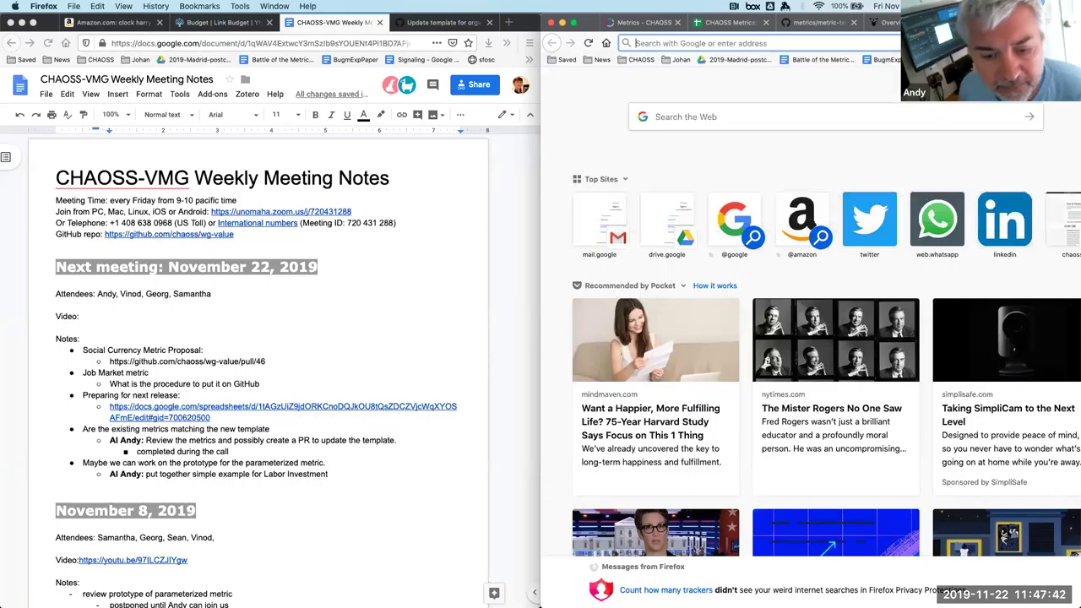
pyautogui.write('part')
pyautogui.press('Down')
pyautogui.press('Return')
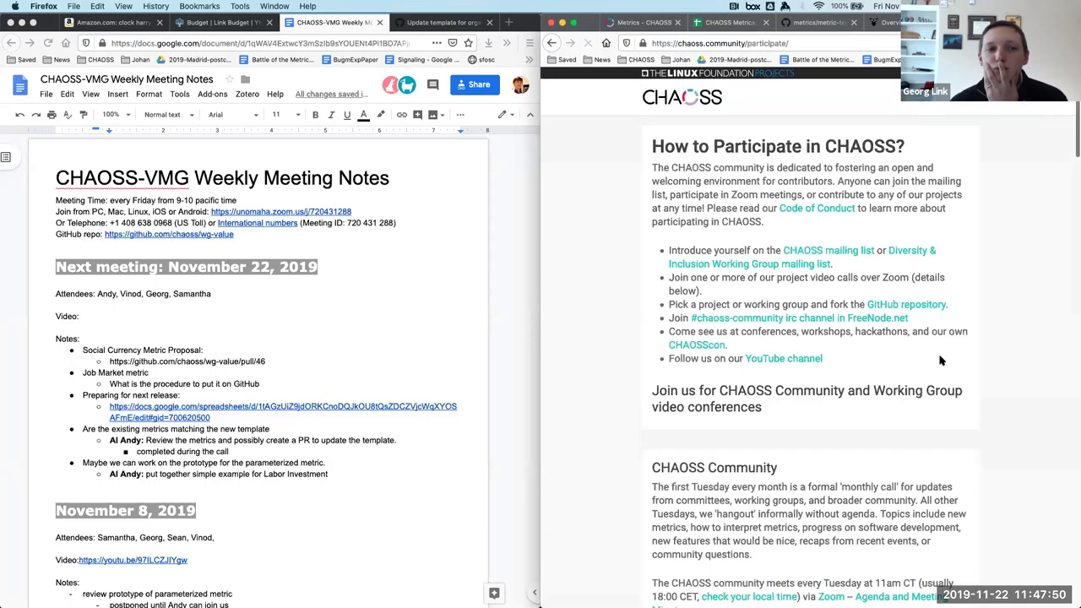
# Scroll to the Community Dashboard section and follow the Keybase link in its access-request sentence.
pyautogui.scroll(-5, 940, 360)
pyautogui.scroll(-20, 940, 361)
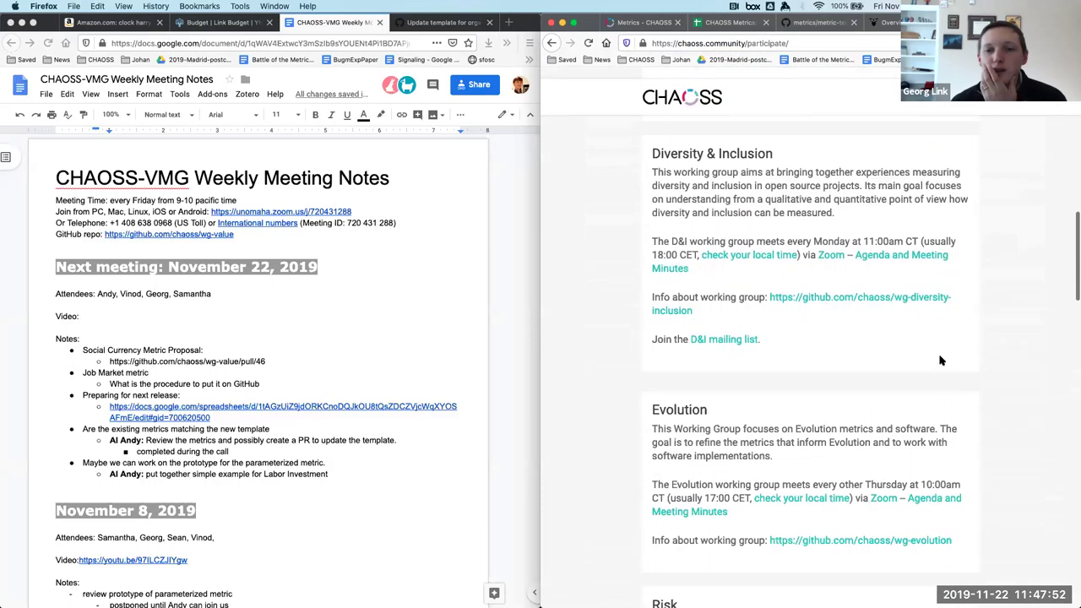
pyautogui.scroll(-11, 940, 361)
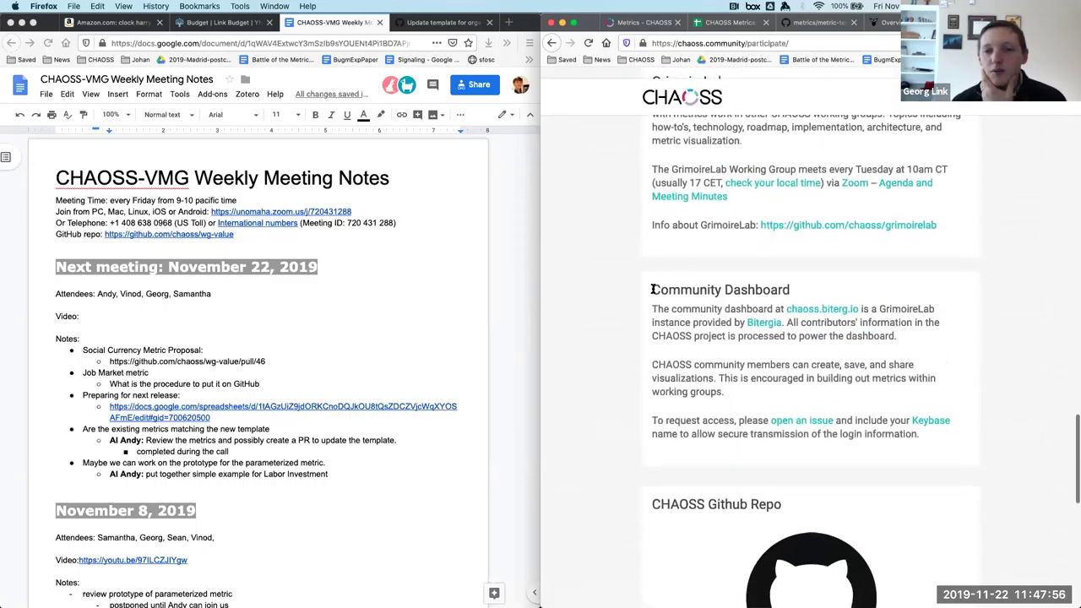
pyautogui.moveTo(651, 289); pyautogui.dragTo(948, 355)
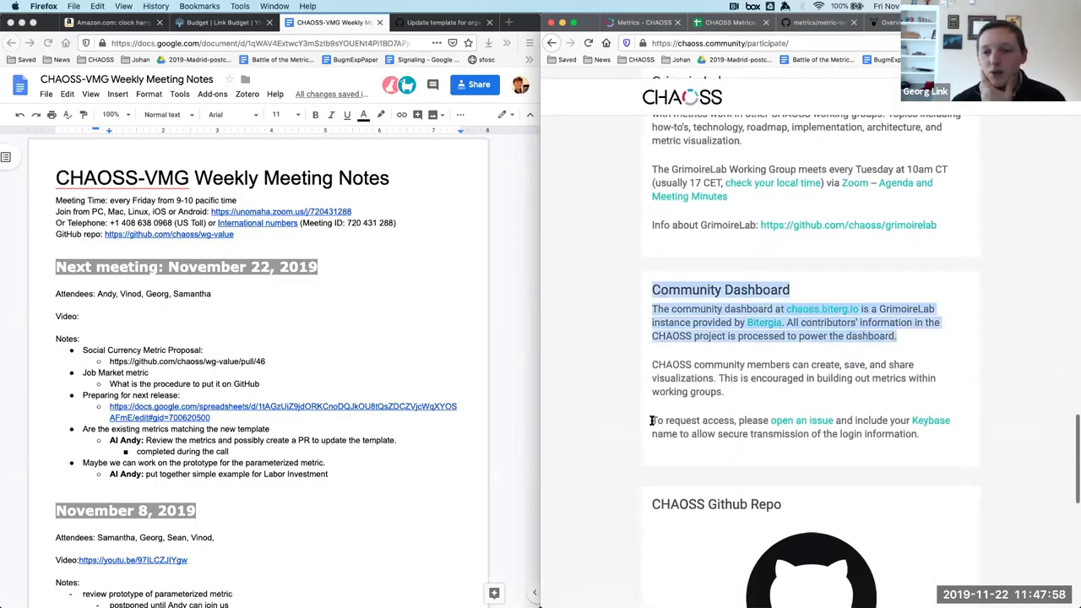
pyautogui.moveTo(653, 419); pyautogui.dragTo(923, 440)
pyautogui.click(923, 440)
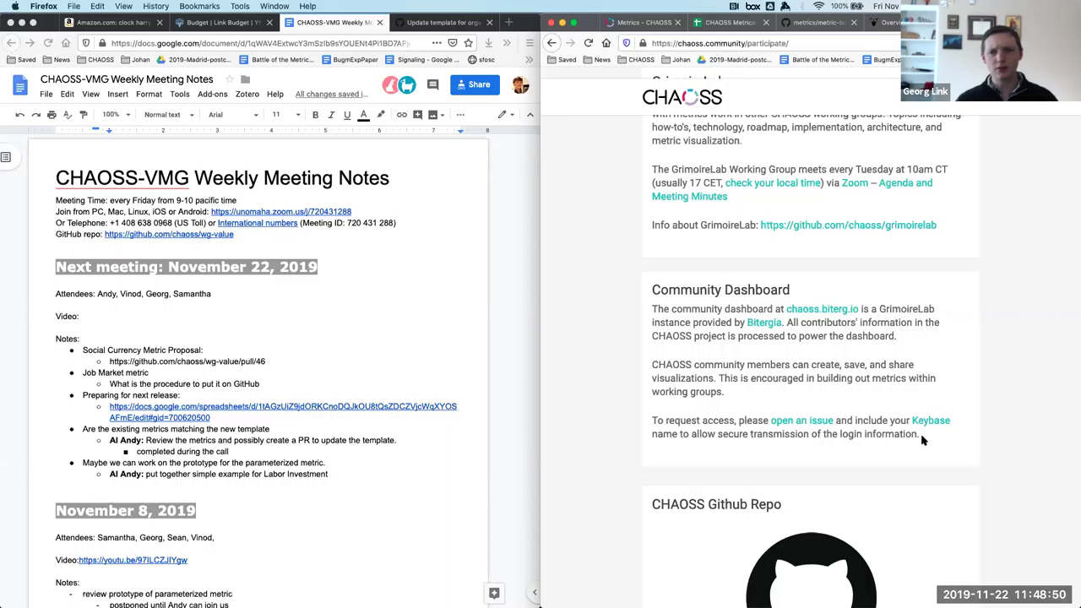
pyautogui.click(927, 428)
# Open the top conversation from Keybase's menu-bar recent list to show the chat inbox.
pyautogui.click(724, 42)
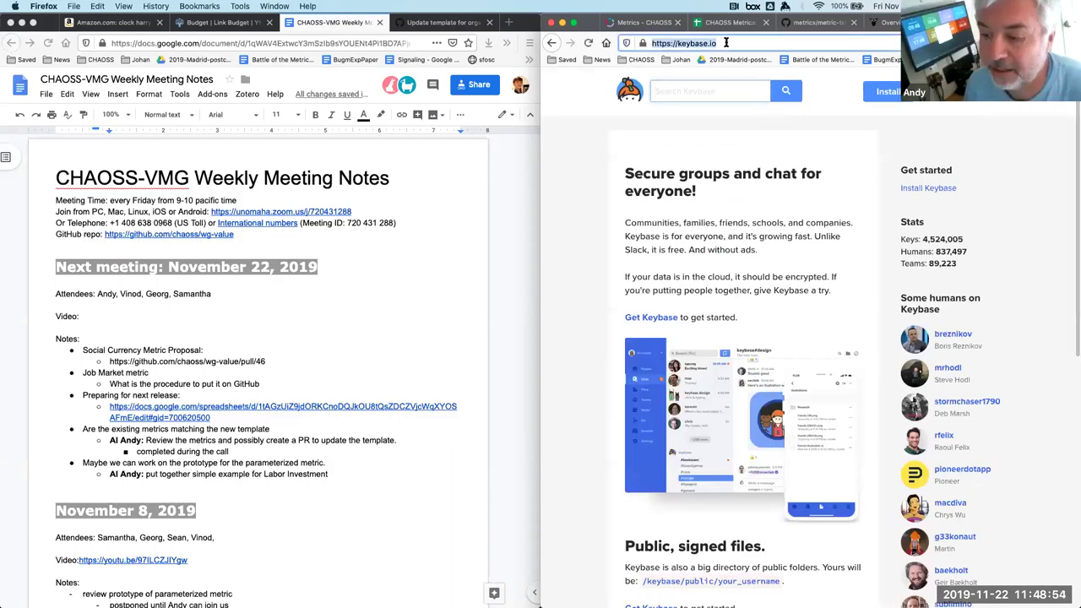
pyautogui.click(728, 42)
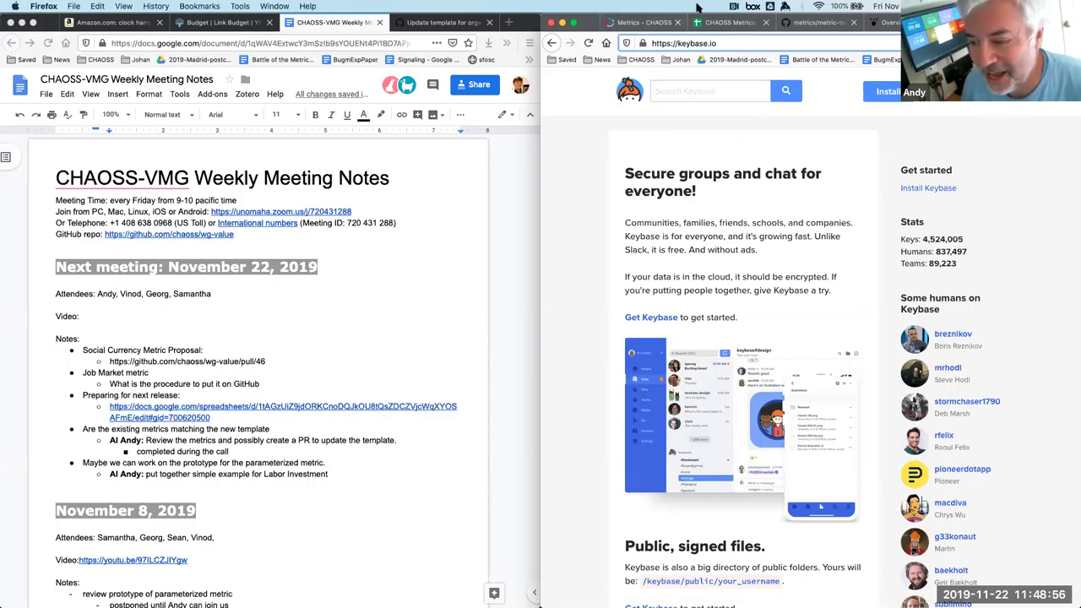
pyautogui.click(784, 7)
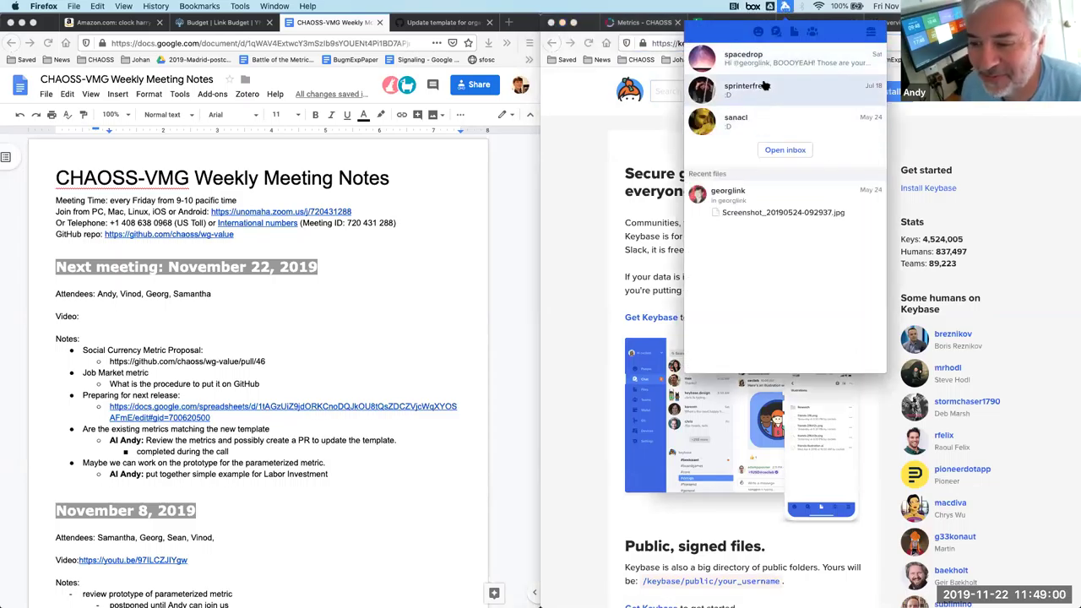
pyautogui.click(775, 57)
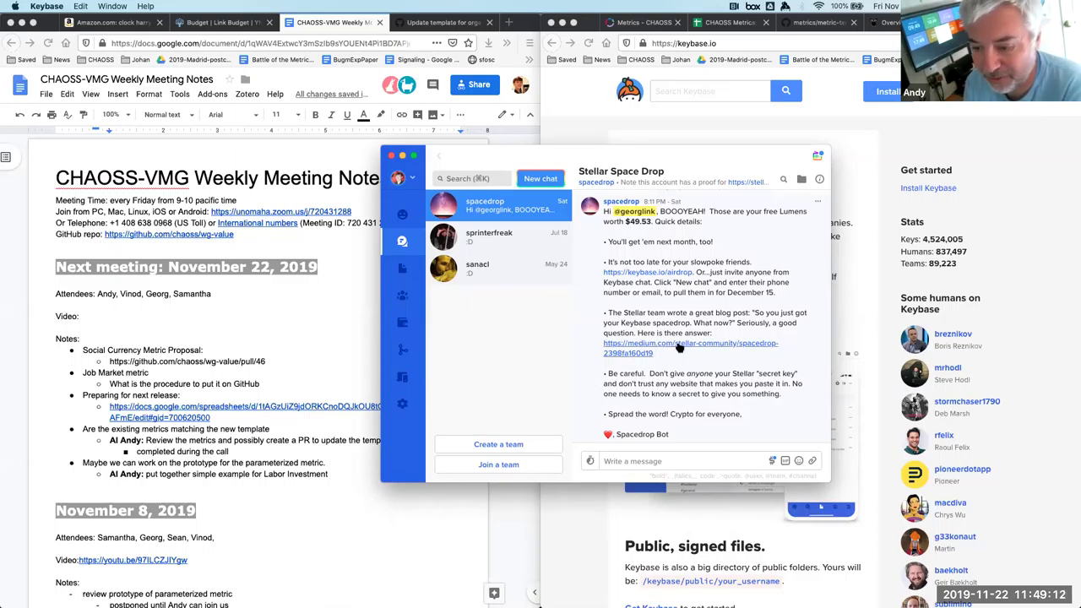
# Close the Keybase chat window with Cmd+W.
pyautogui.press('super+w')
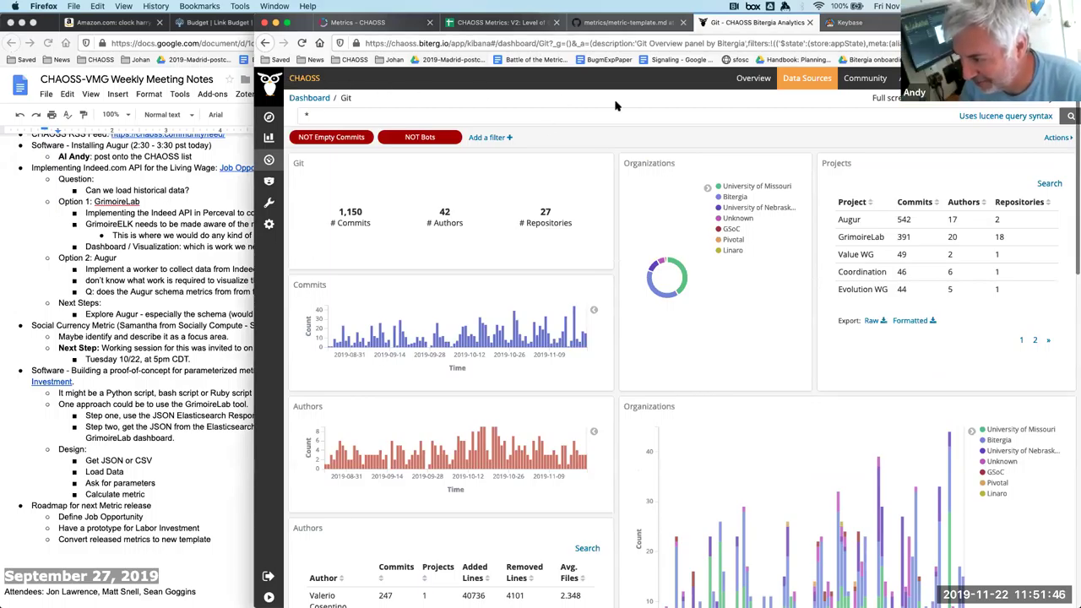
# Open the Git overview dashboard, export the Repositories table as raw CSV, and cancel the save prompt.
pyautogui.click(808, 80)
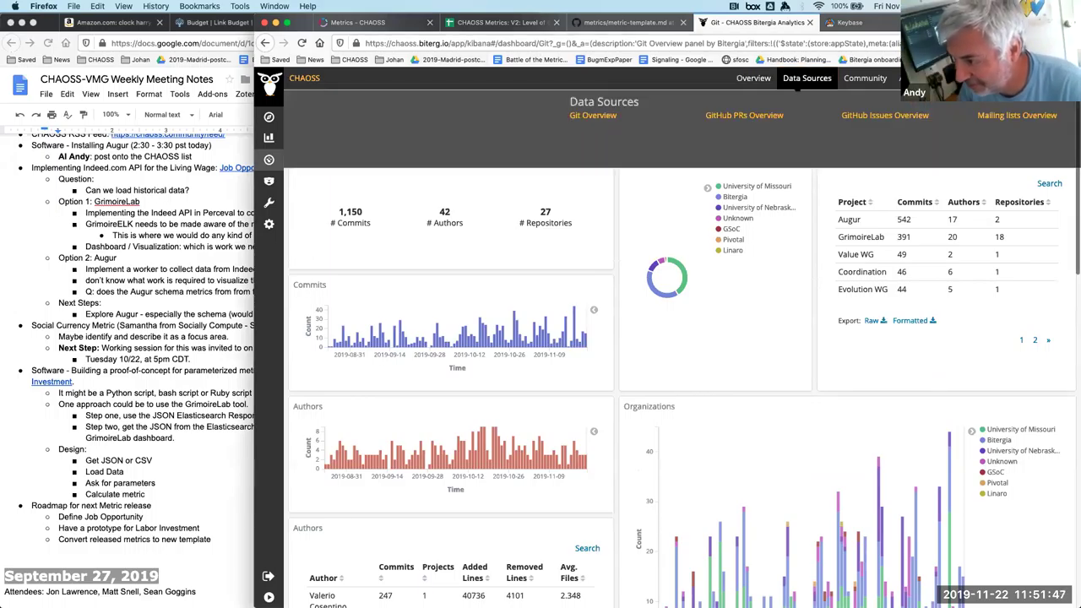
pyautogui.click(582, 118)
pyautogui.scroll(-15, 611, 142)
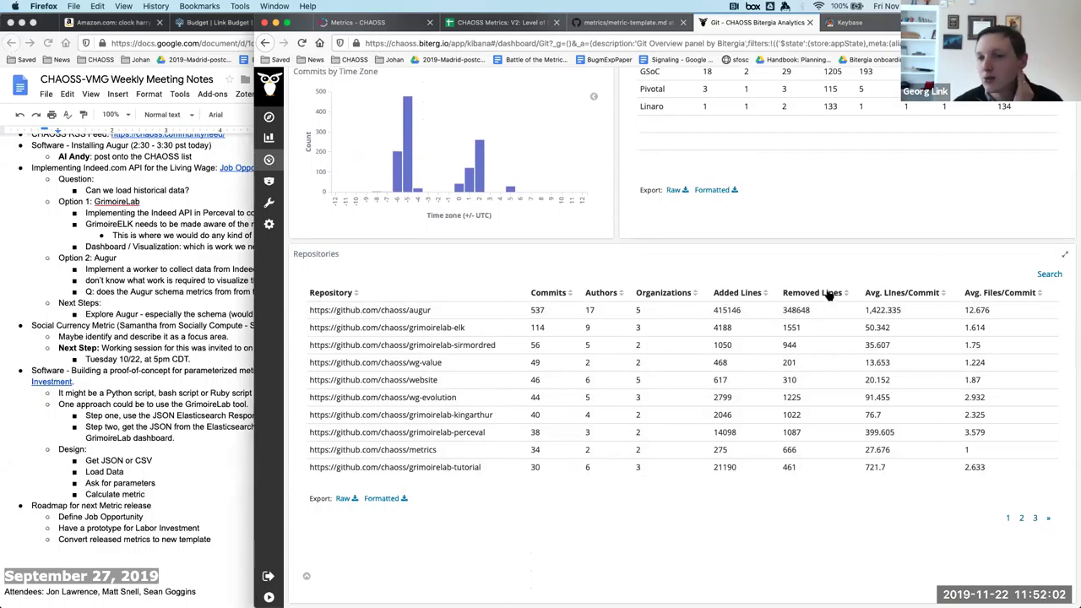
pyautogui.click(342, 499)
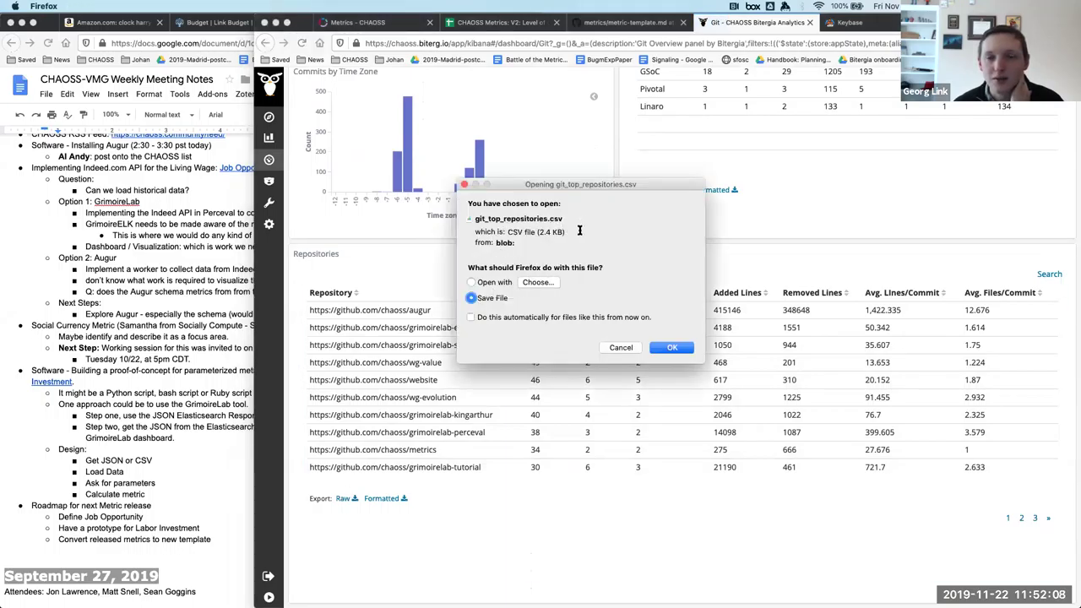
pyautogui.click(619, 348)
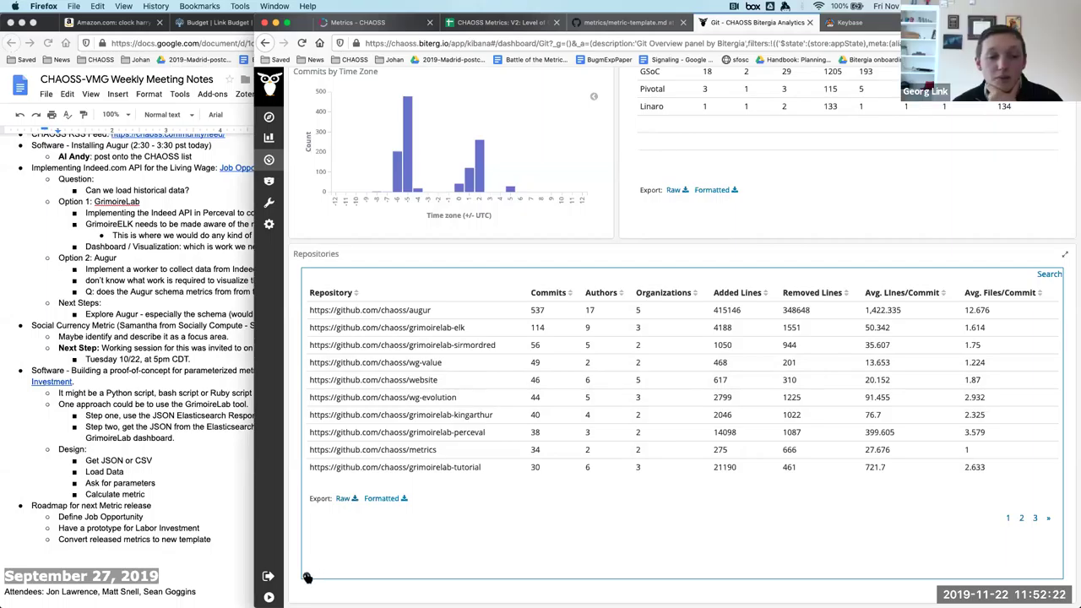
pyautogui.rightClick(345, 498)
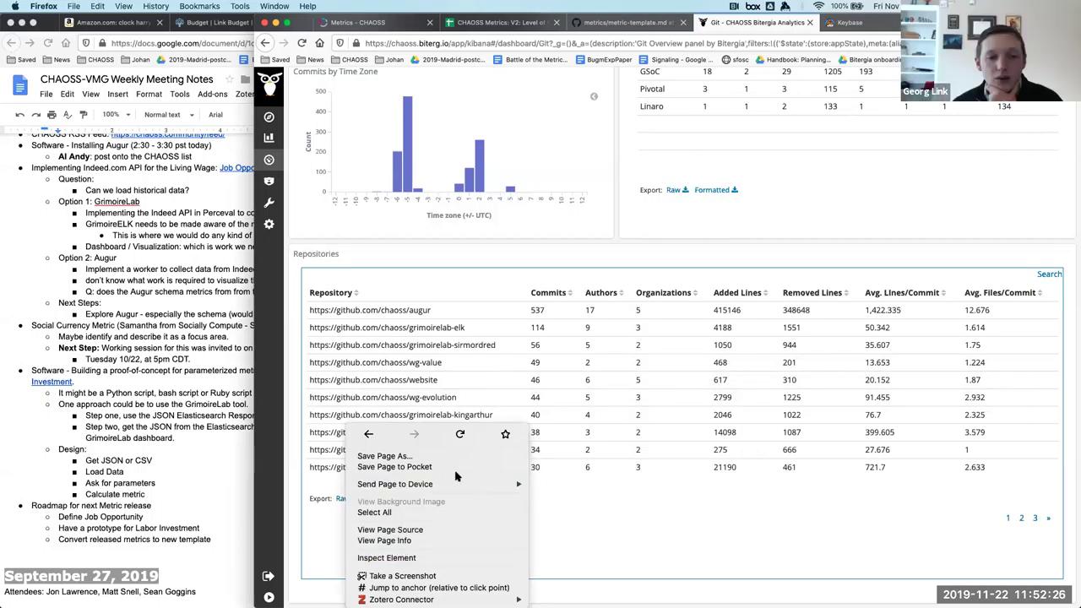
pyautogui.click(599, 547)
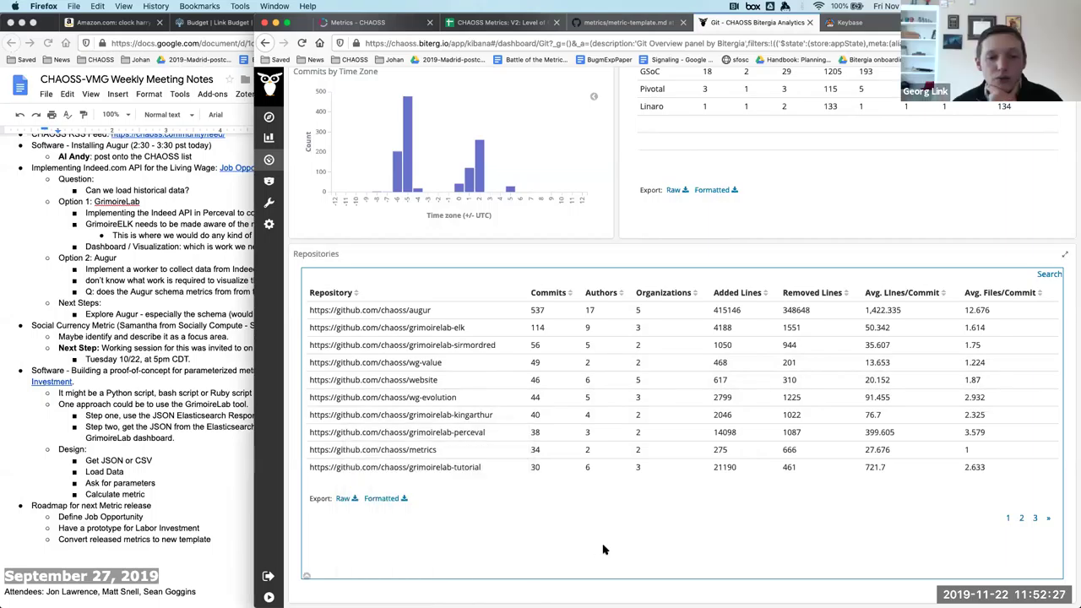
pyautogui.rightClick(341, 499)
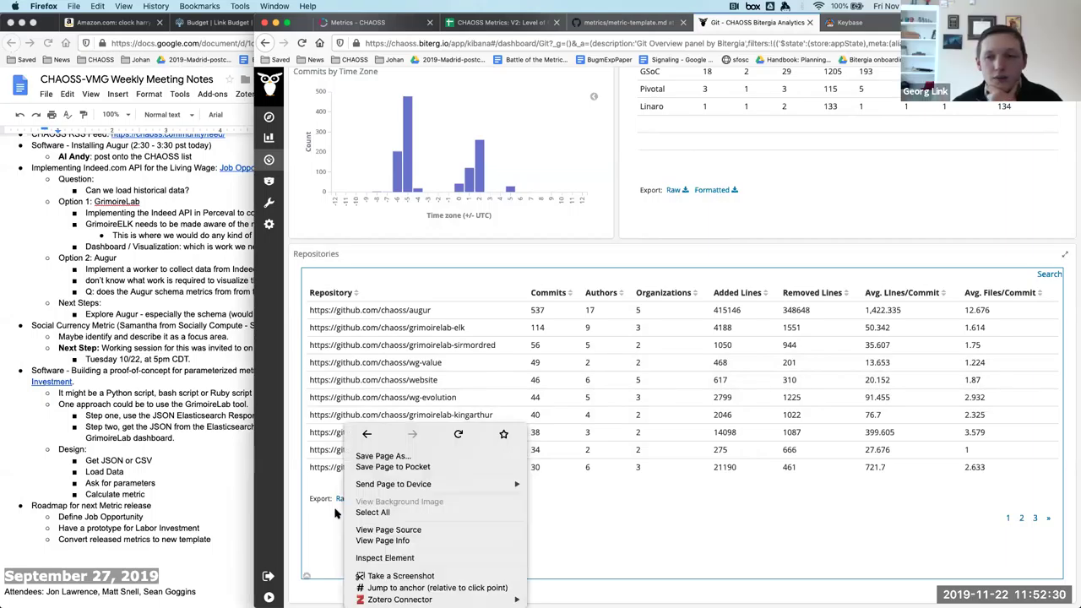
pyautogui.click(329, 527)
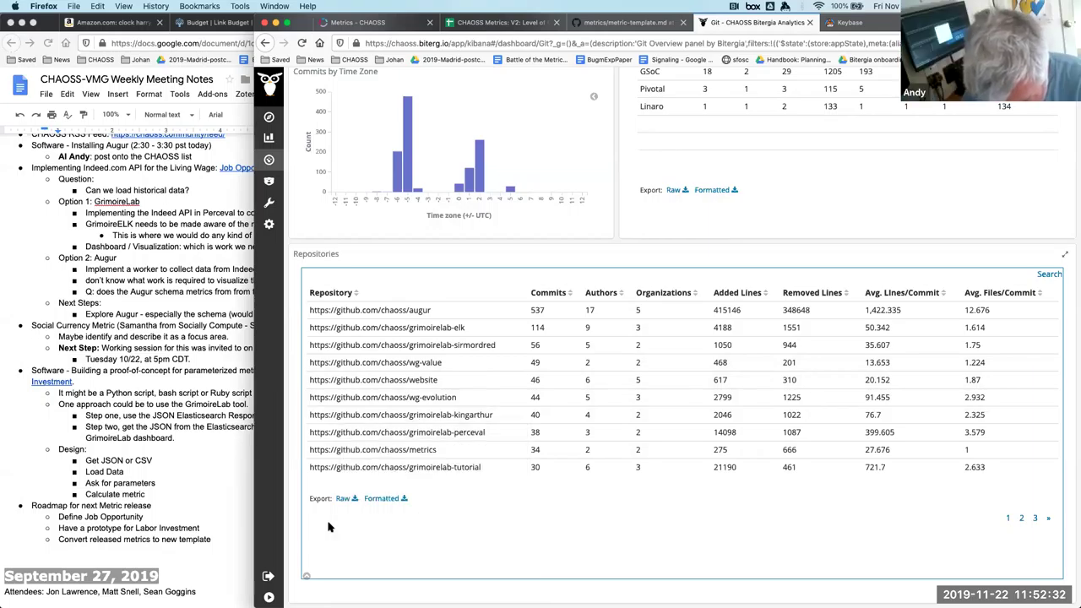
pyautogui.click(347, 499)
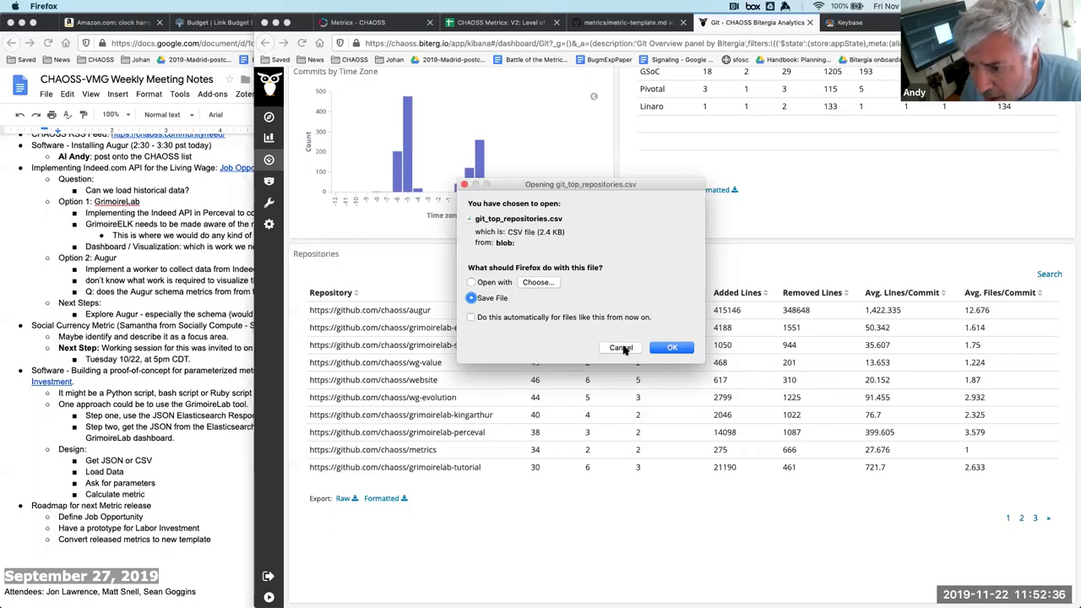
pyautogui.click(621, 347)
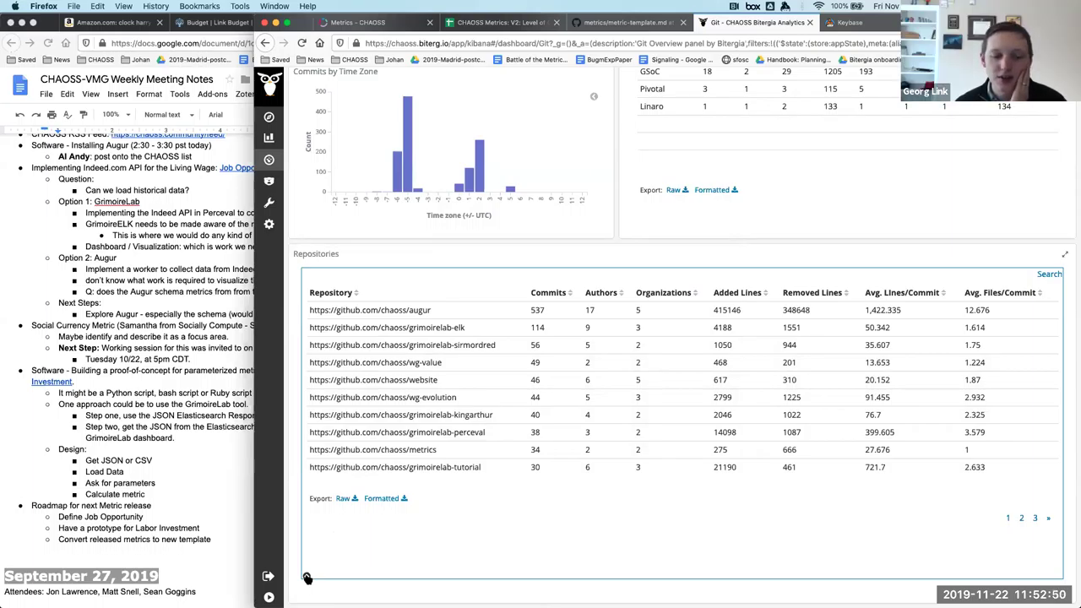
# Toggle the Repositories panel's inspect view until its data table is shown.
pyautogui.click(307, 578)
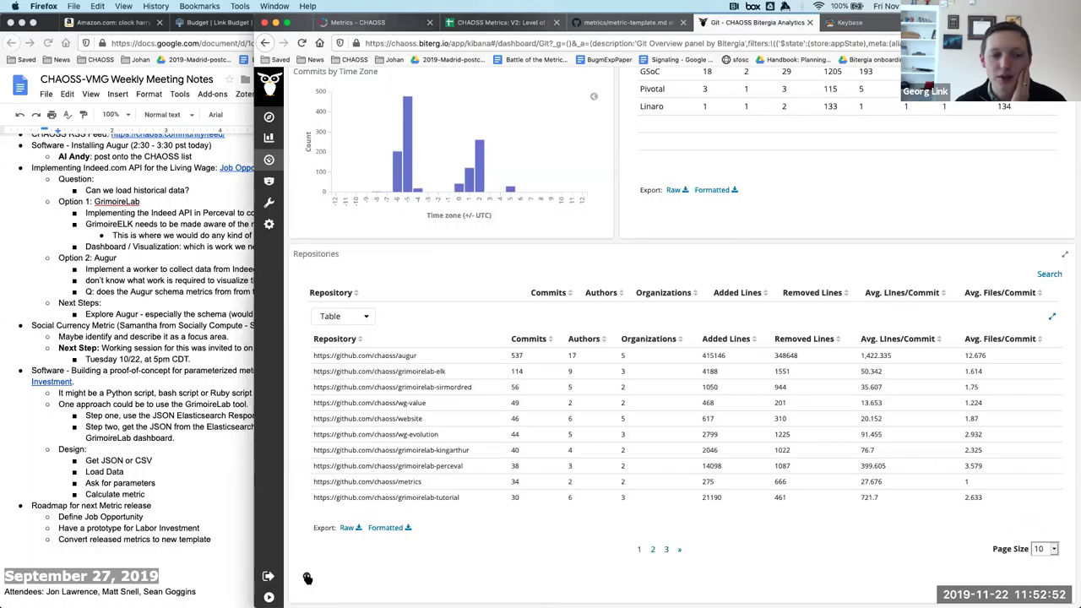
pyautogui.click(307, 579)
pyautogui.click(308, 578)
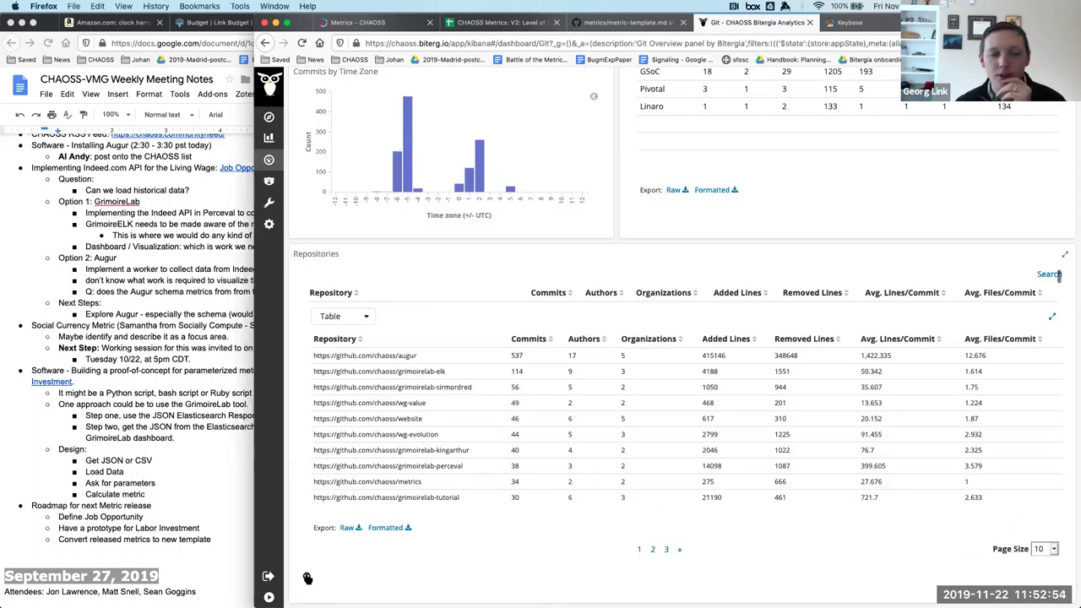
pyautogui.click(307, 579)
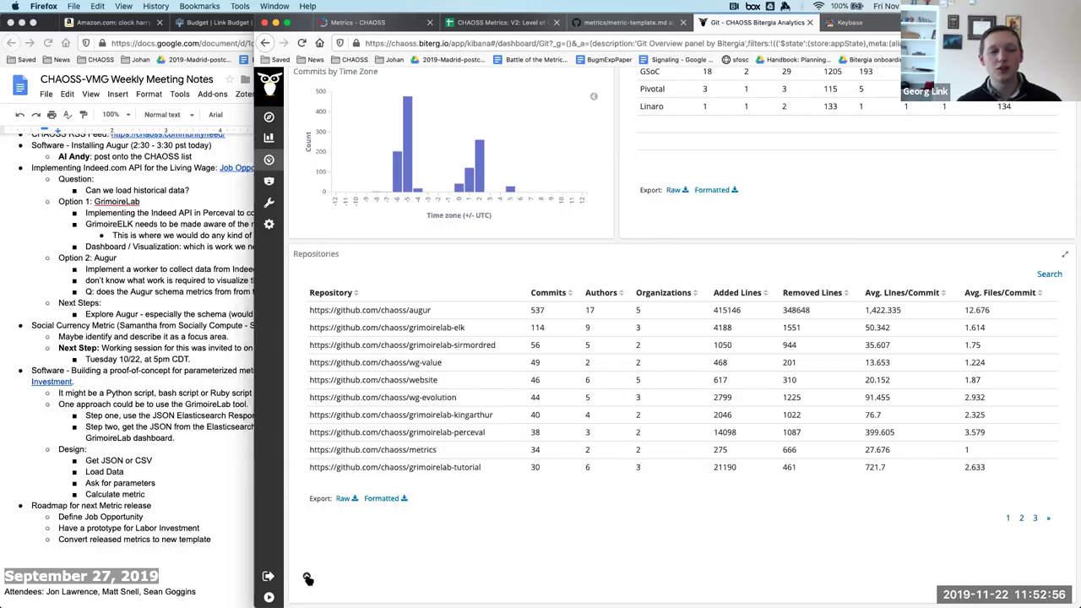
pyautogui.click(307, 578)
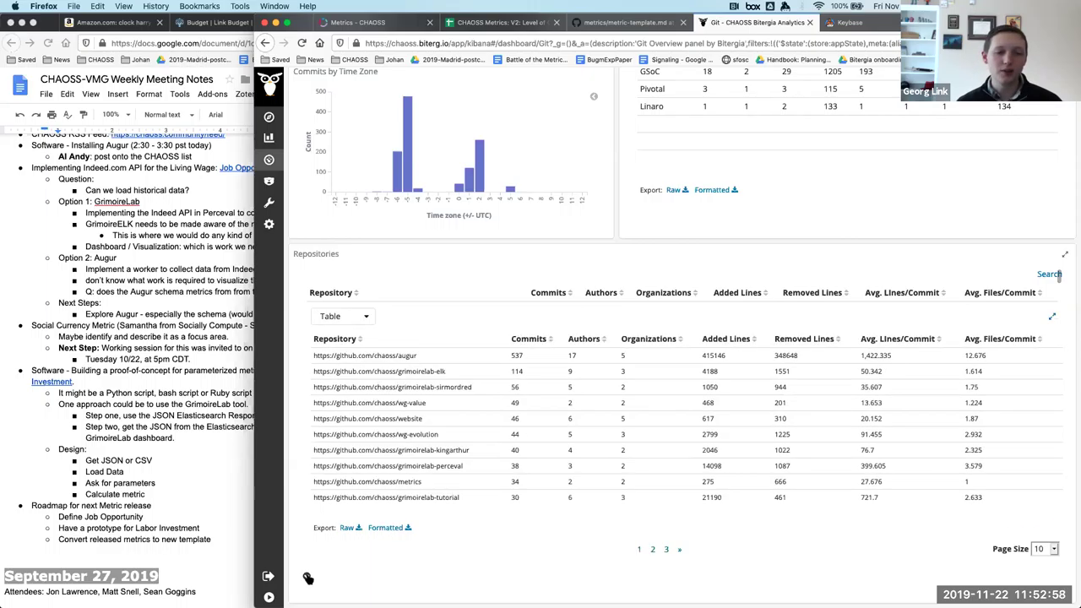
pyautogui.click(308, 579)
# Switch the Repositories inspect view from Table to Request to show the Elasticsearch request JSON.
pyautogui.click(307, 579)
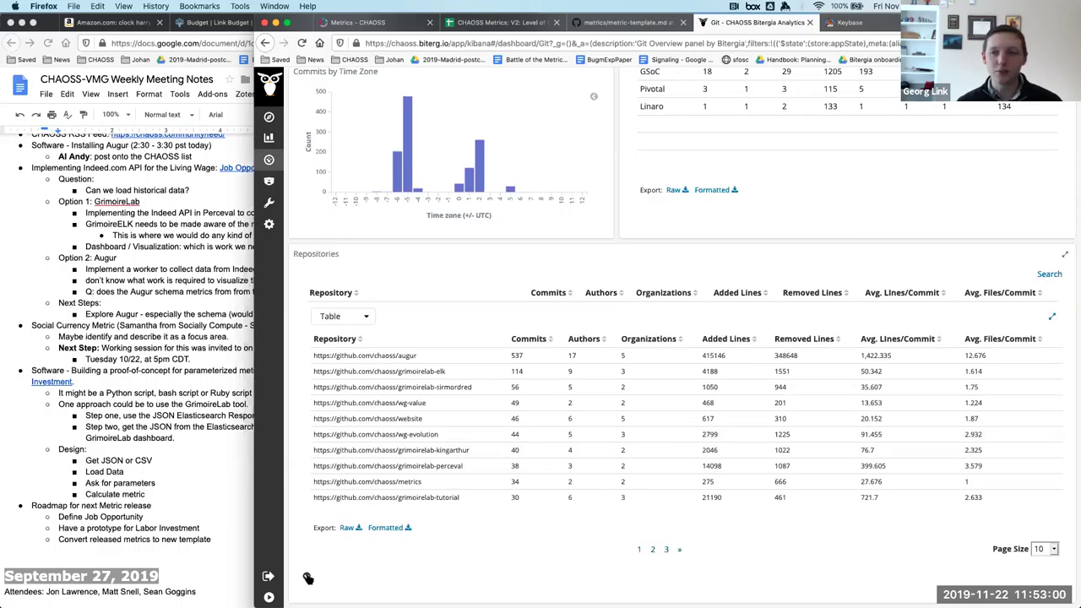
pyautogui.click(307, 579)
pyautogui.click(307, 579)
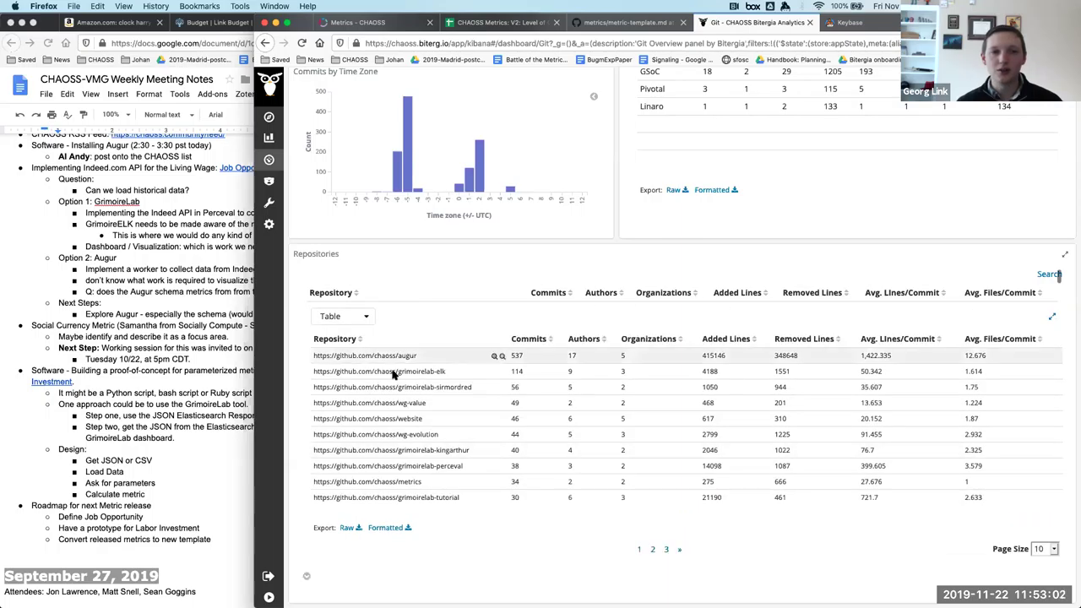
pyautogui.click(351, 315)
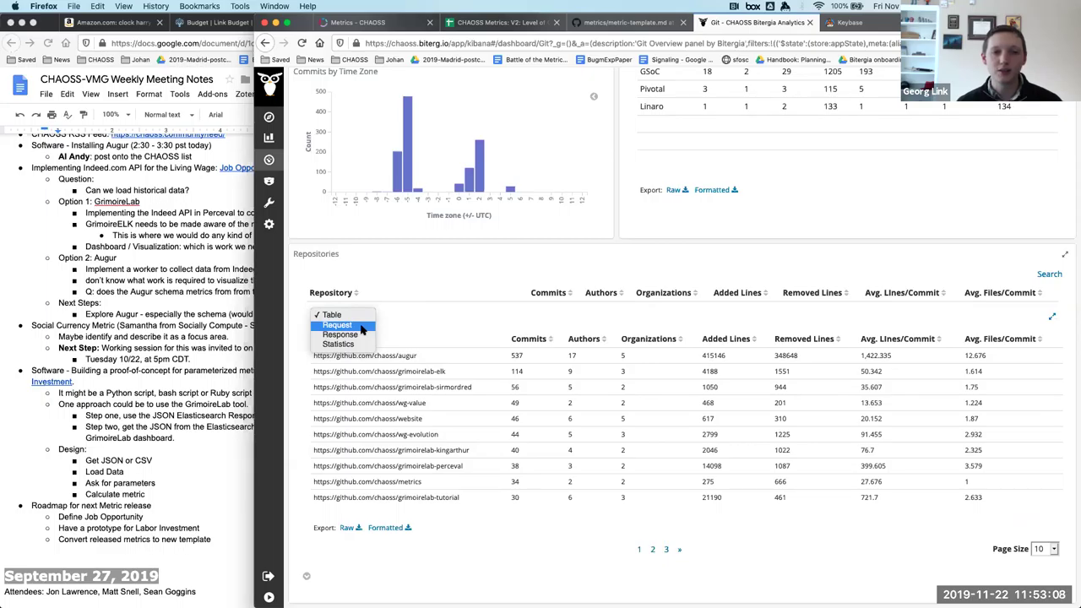
pyautogui.click(362, 328)
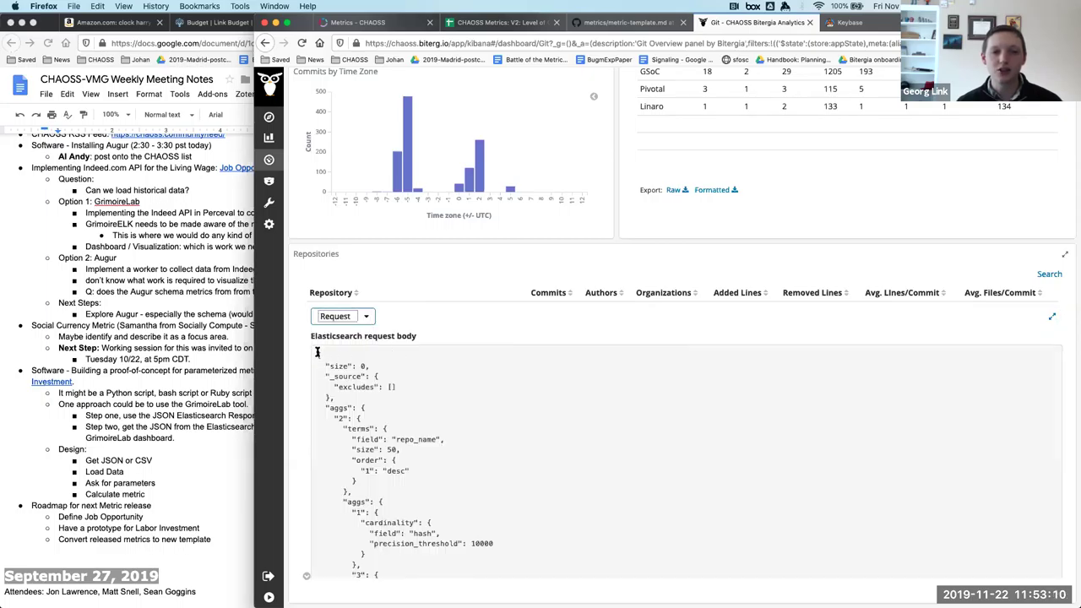
# Select and scroll through the request JSON down to the repo_name terms aggregation.
pyautogui.moveTo(316, 351); pyautogui.dragTo(378, 393)
pyautogui.click(394, 413)
pyautogui.moveTo(317, 353); pyautogui.dragTo(366, 440)
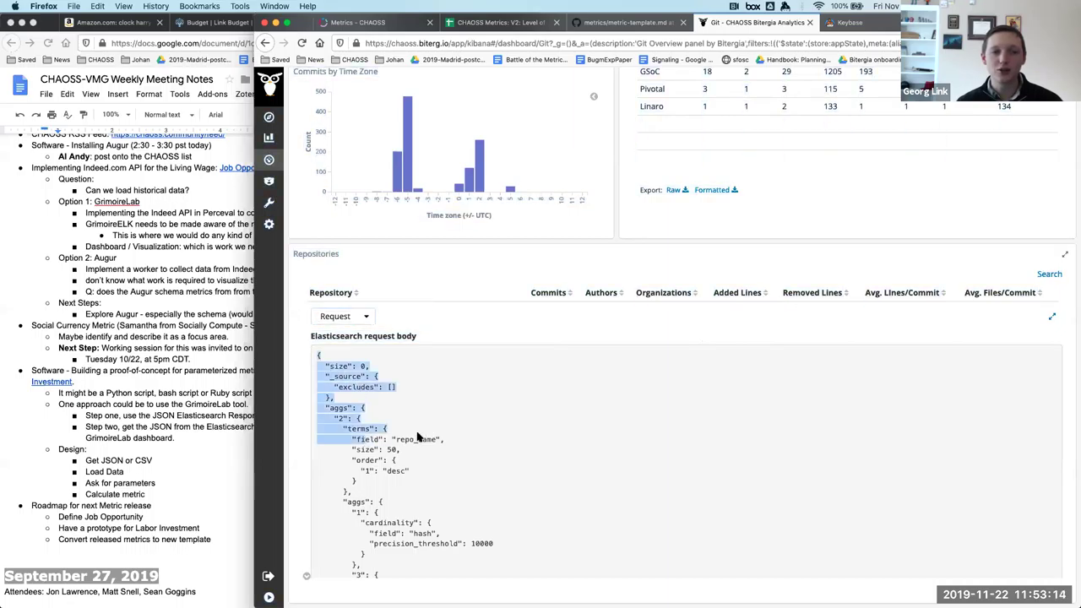
pyautogui.click(417, 437)
pyautogui.scroll(-10, 417, 437)
pyautogui.scroll(10, 418, 437)
pyautogui.scroll(10, 417, 437)
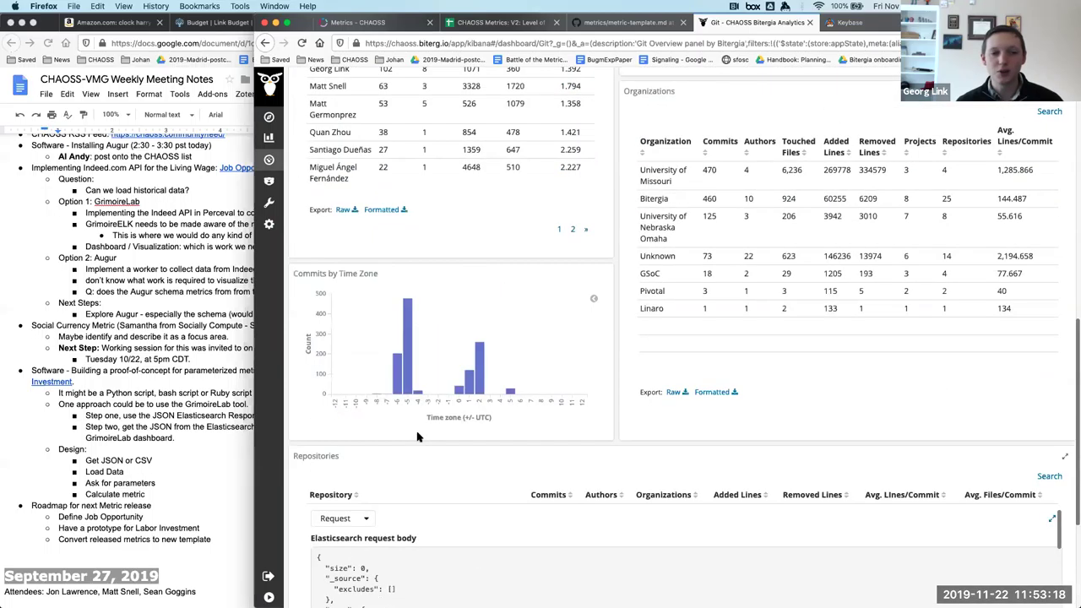
pyautogui.scroll(-10, 473, 127)
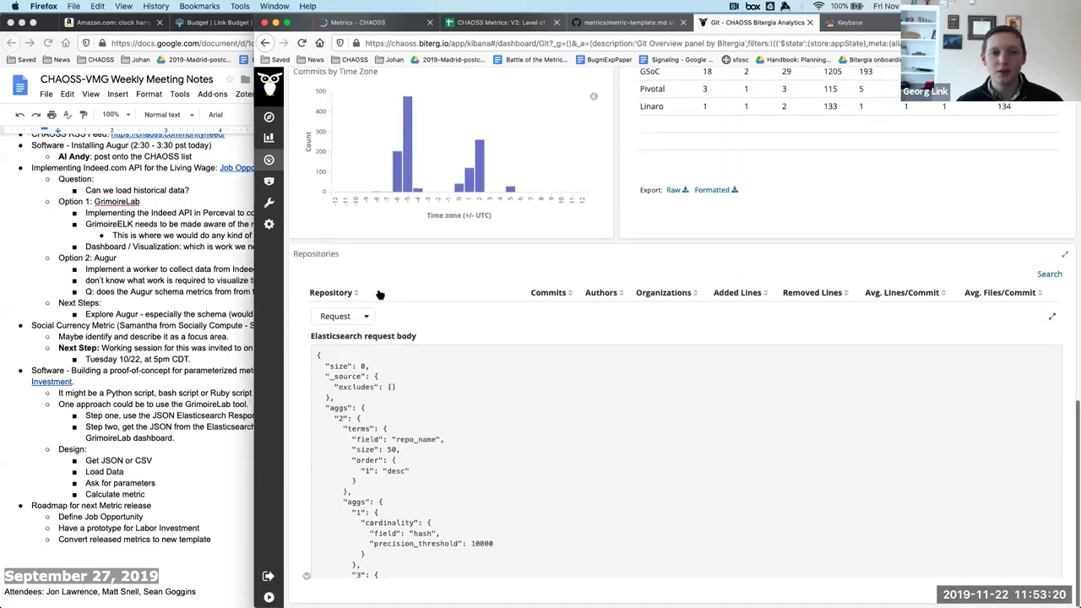
pyautogui.moveTo(376, 292); pyautogui.dragTo(411, 309)
pyautogui.scroll(-3, 406, 322)
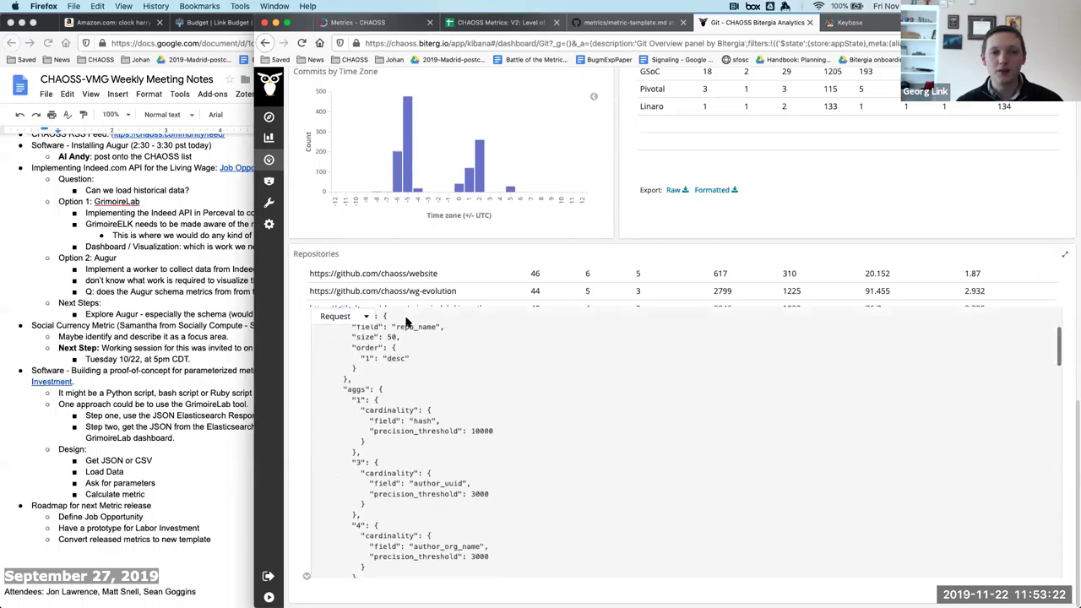
pyautogui.click(361, 318)
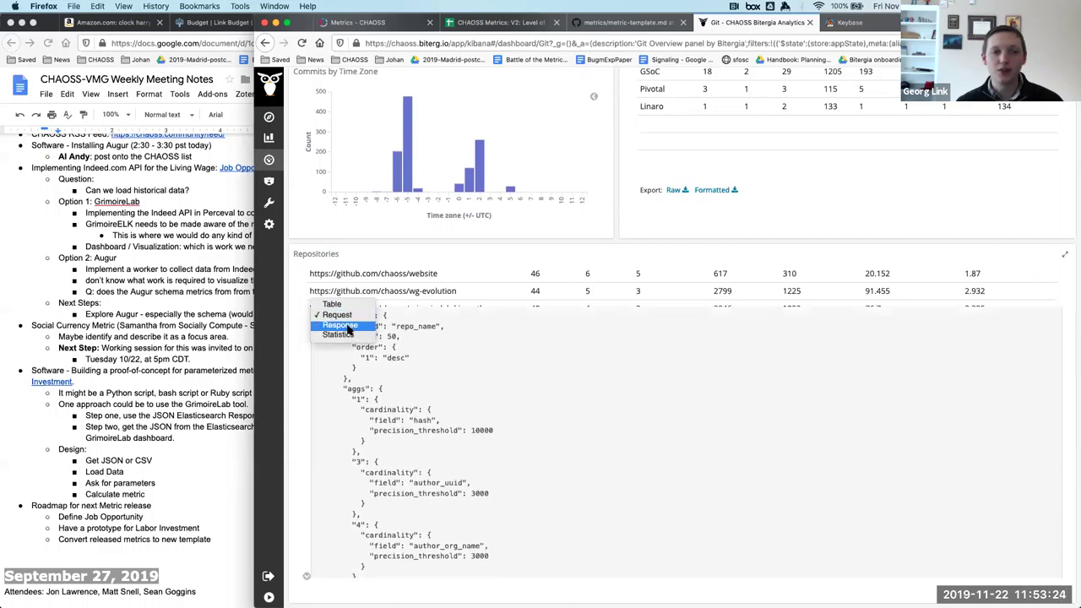
# Switch to Response, scroll the JSON, and select its top through the _shards block (1150 hits).
pyautogui.click(347, 326)
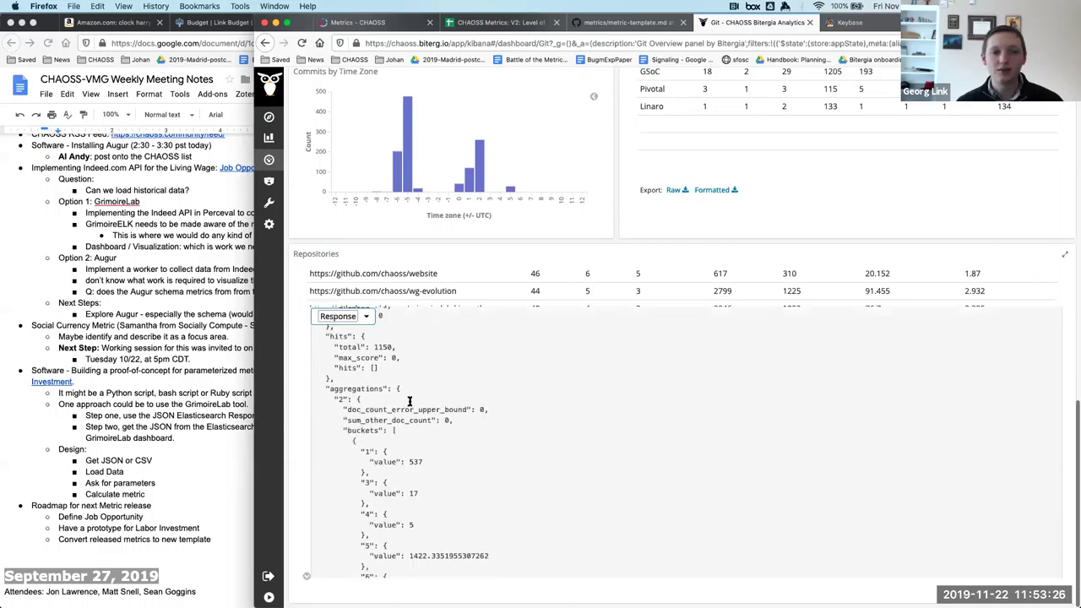
pyautogui.scroll(-10, 427, 408)
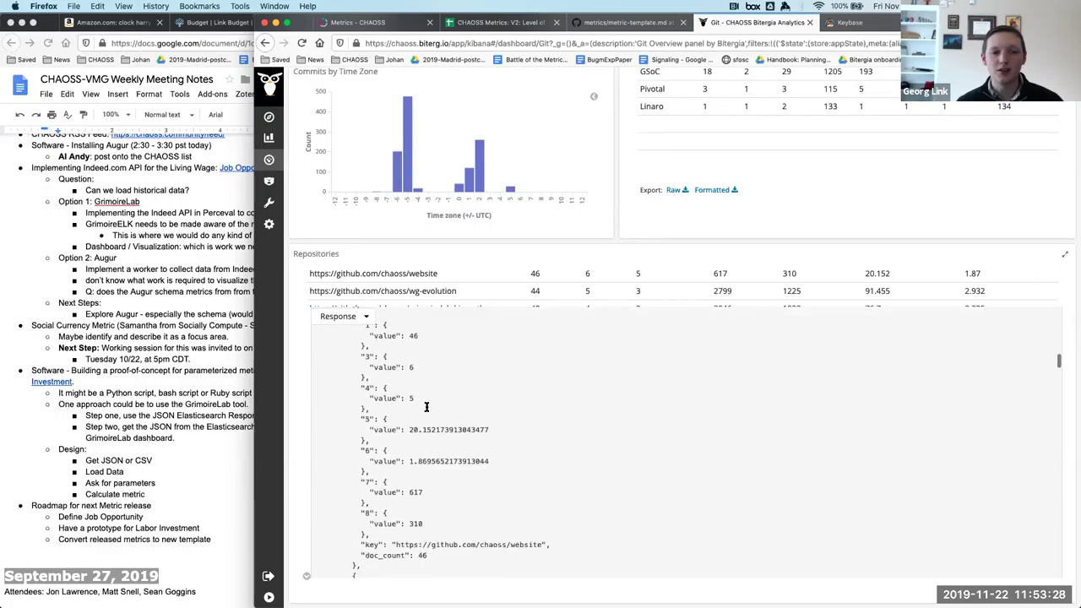
pyautogui.scroll(-20, 426, 408)
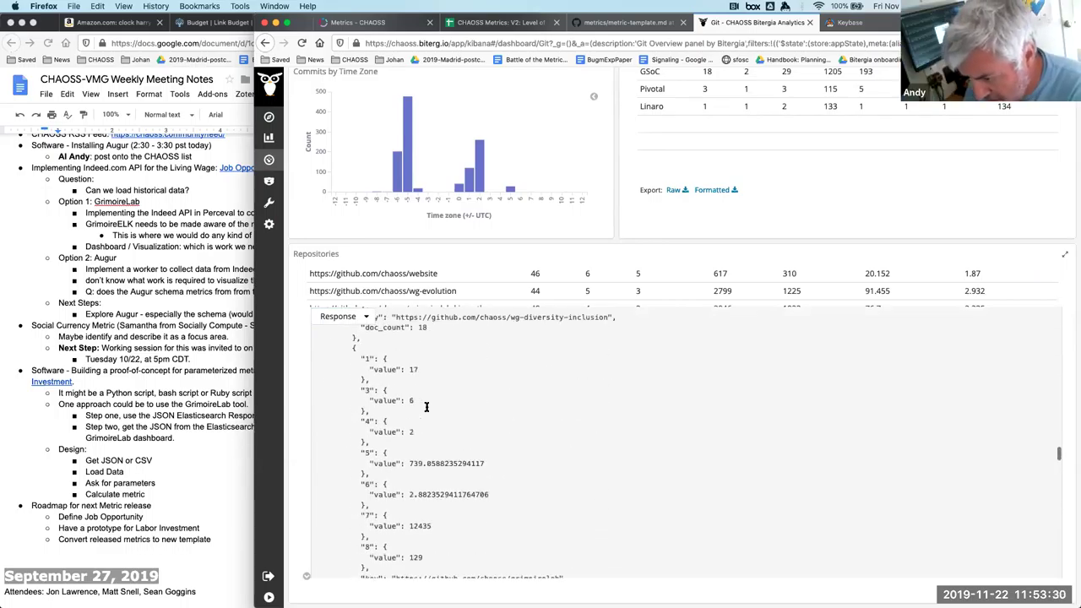
pyautogui.scroll(-8, 427, 408)
pyautogui.scroll(20, 427, 408)
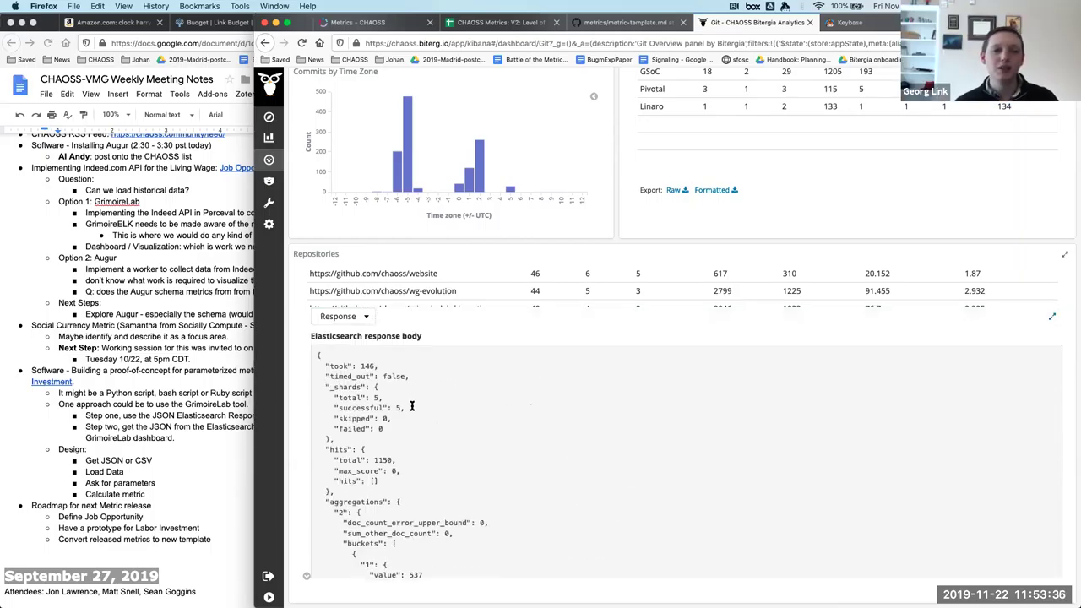
pyautogui.press('super+a')
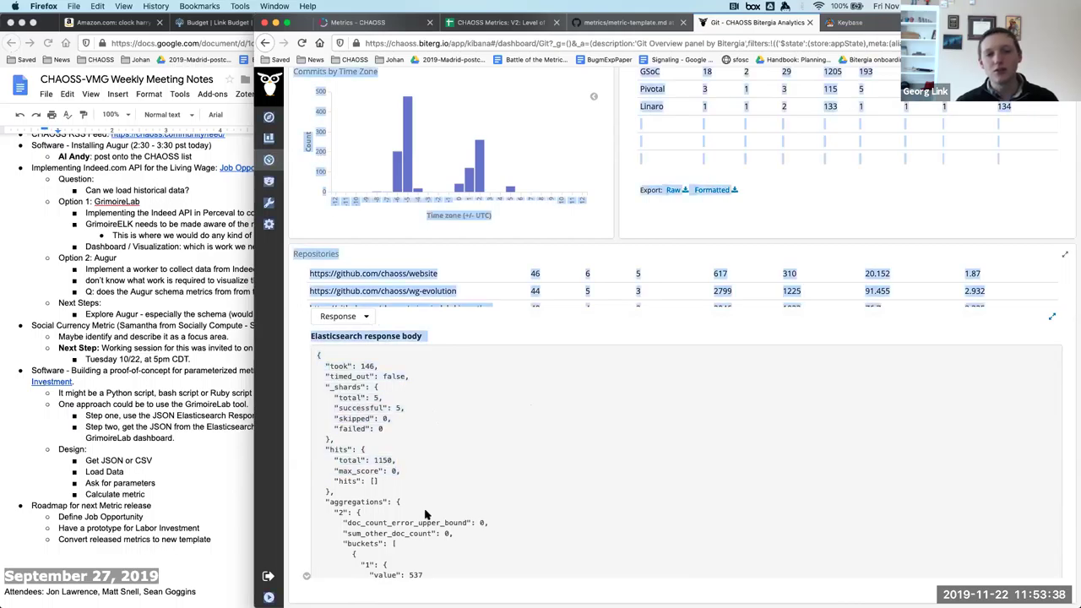
pyautogui.moveTo(318, 355); pyautogui.dragTo(360, 431)
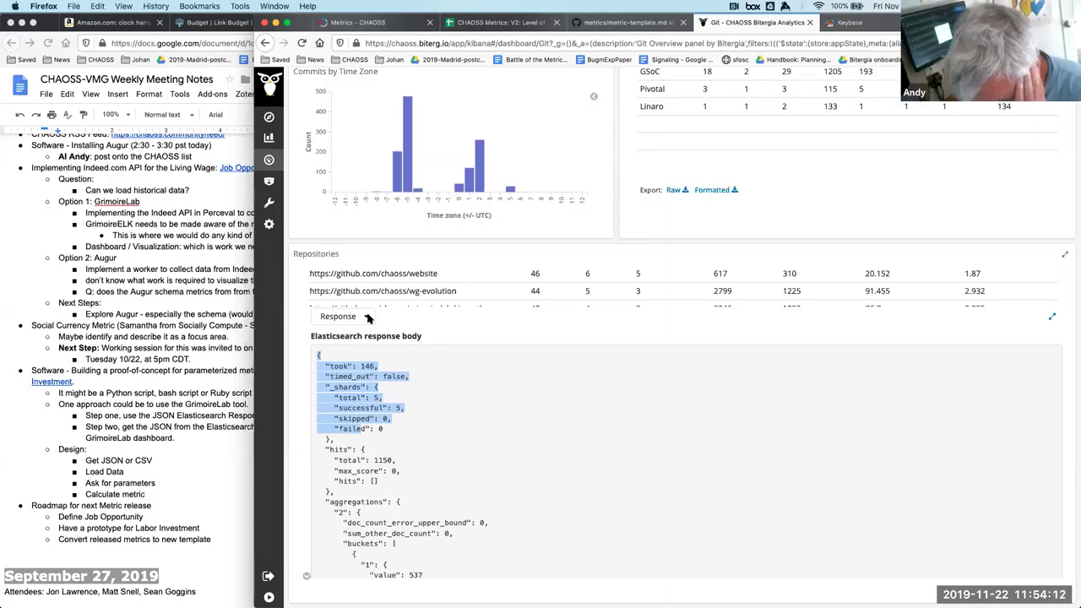
# Clear the response JSON selection and return to the CHAOSS Overview dashboard.
pyautogui.click(396, 325)
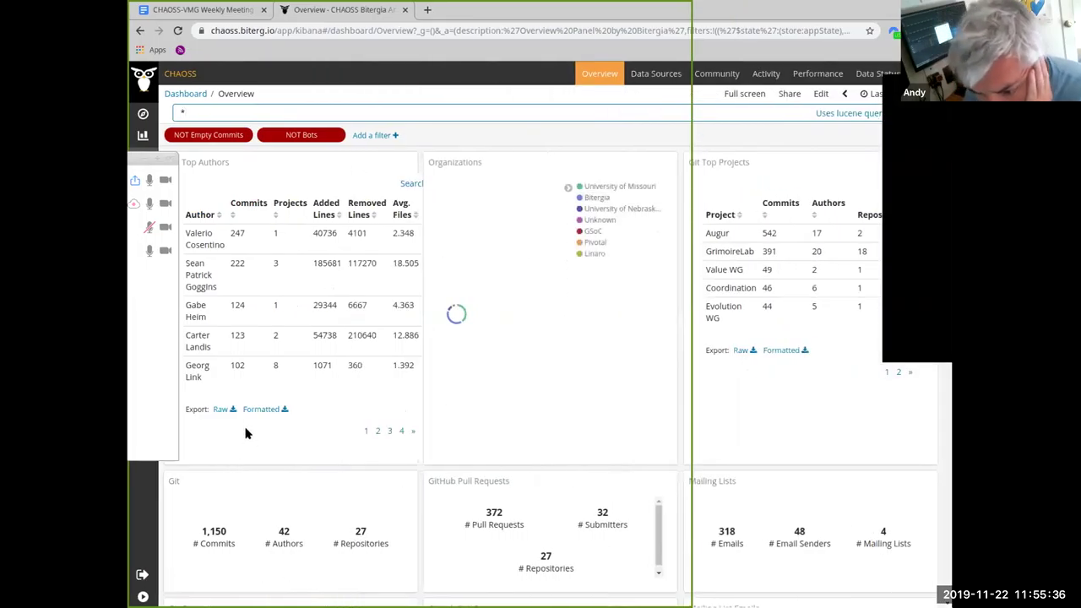
# Download the Top Authors table as a raw CSV export (git_overview_top).
pyautogui.rightClick(219, 409)
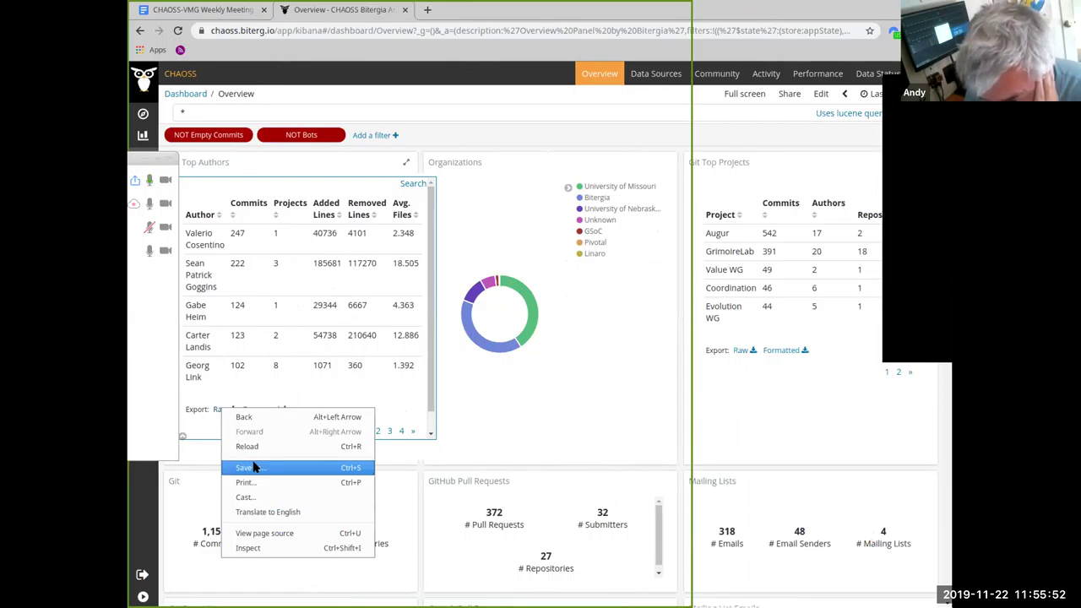
pyautogui.click(205, 426)
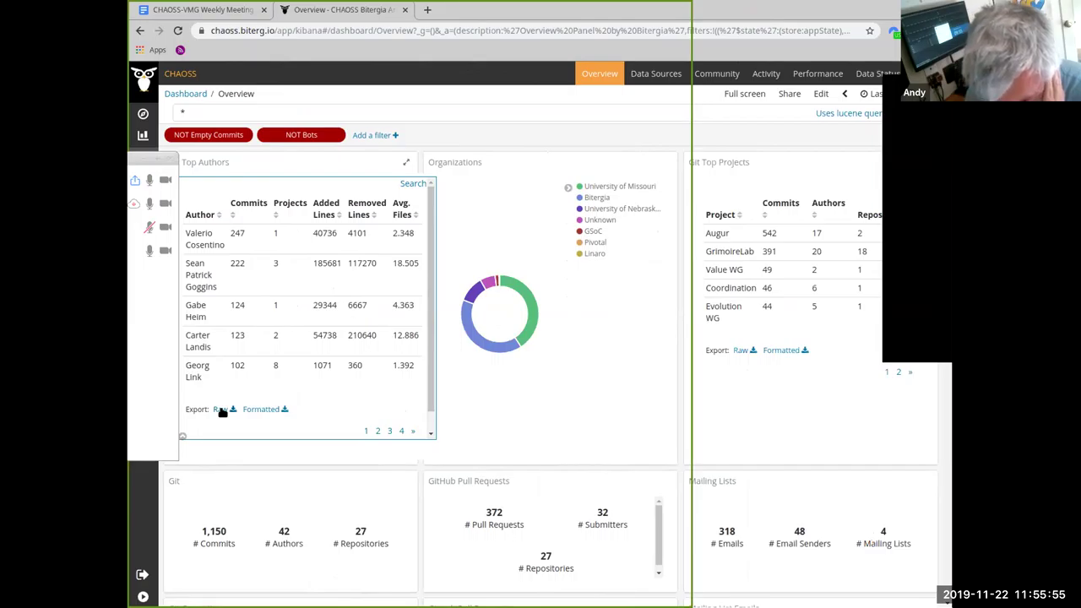
pyautogui.rightClick(222, 411)
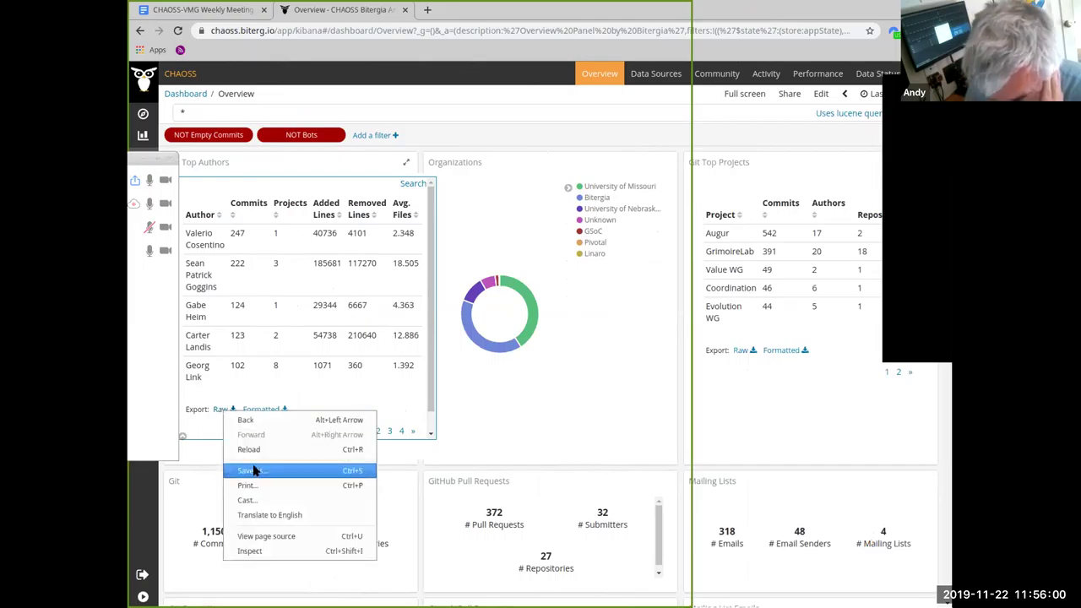
pyautogui.press('Escape')
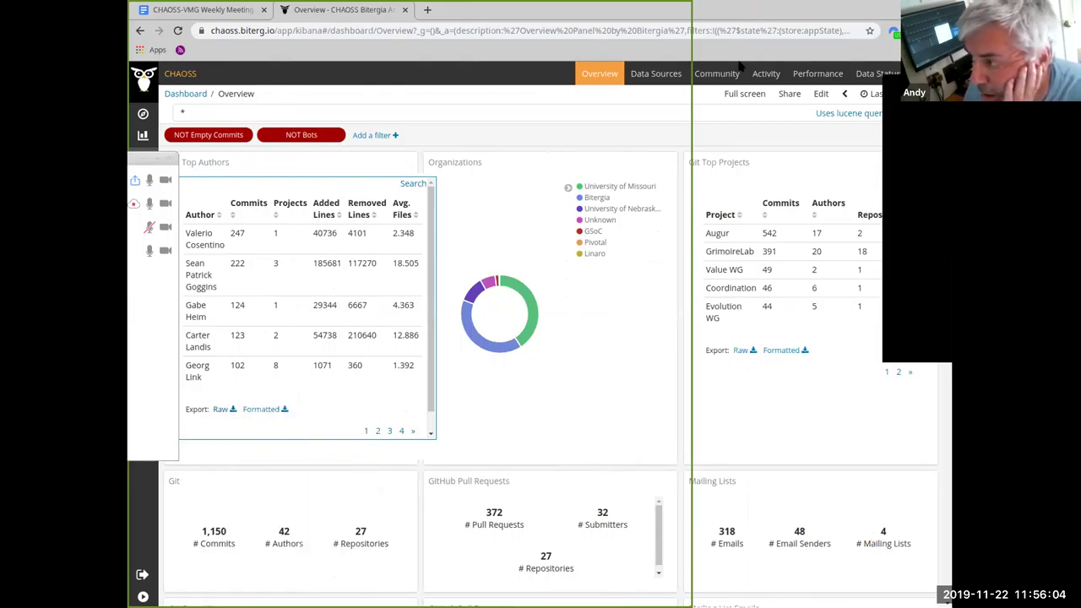
pyautogui.click(220, 409)
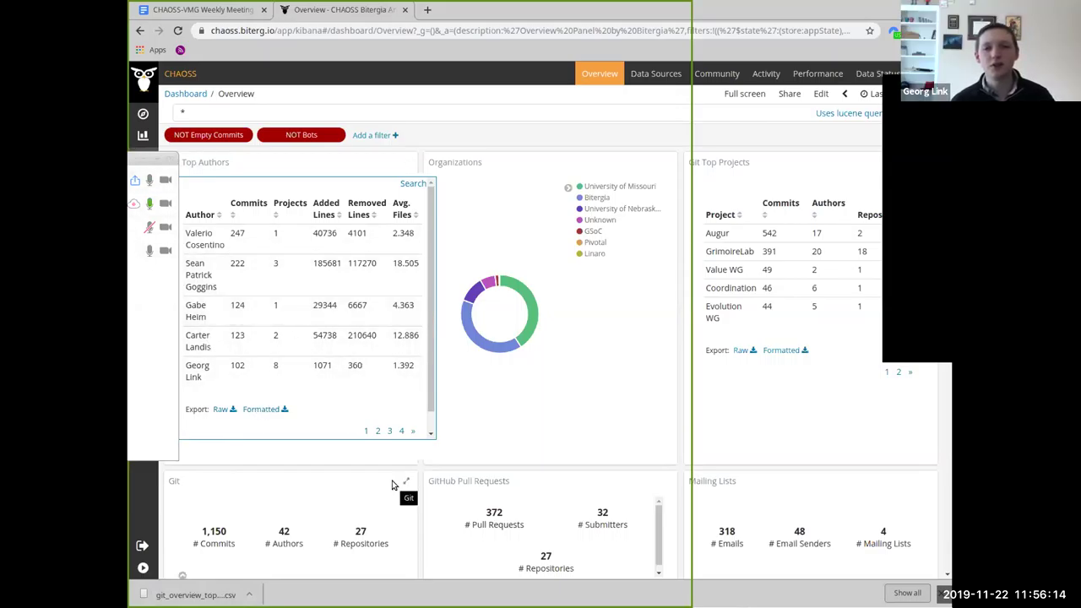
pyautogui.rightClick(183, 595)
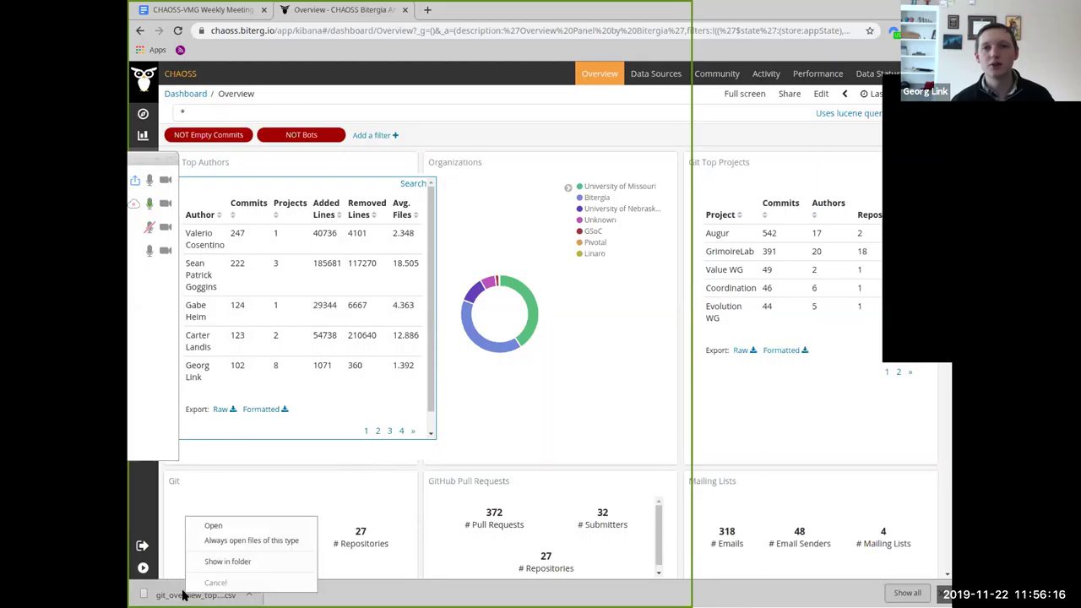
pyautogui.press('Escape')
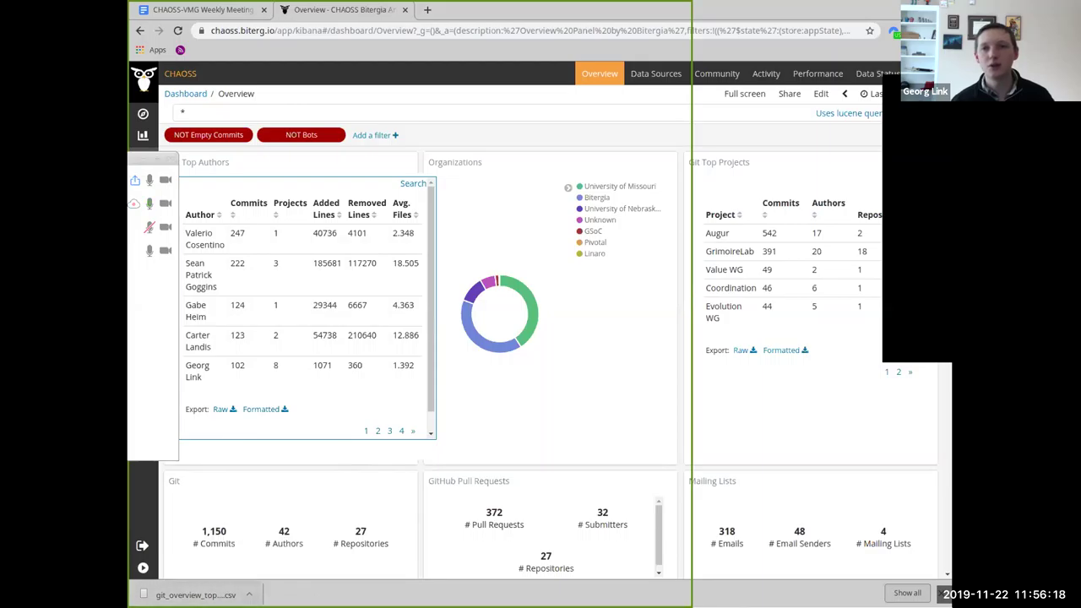
# Open the downloaded git_overview CSV file from Chrome's download bar in LibreOffice.
pyautogui.click(183, 596)
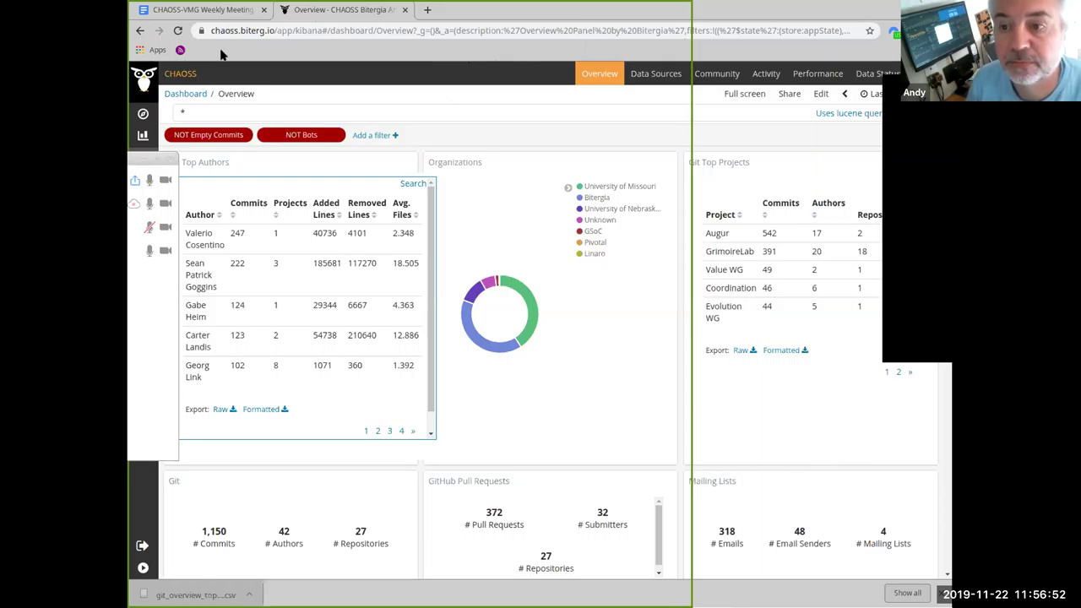
pyautogui.click(425, 11)
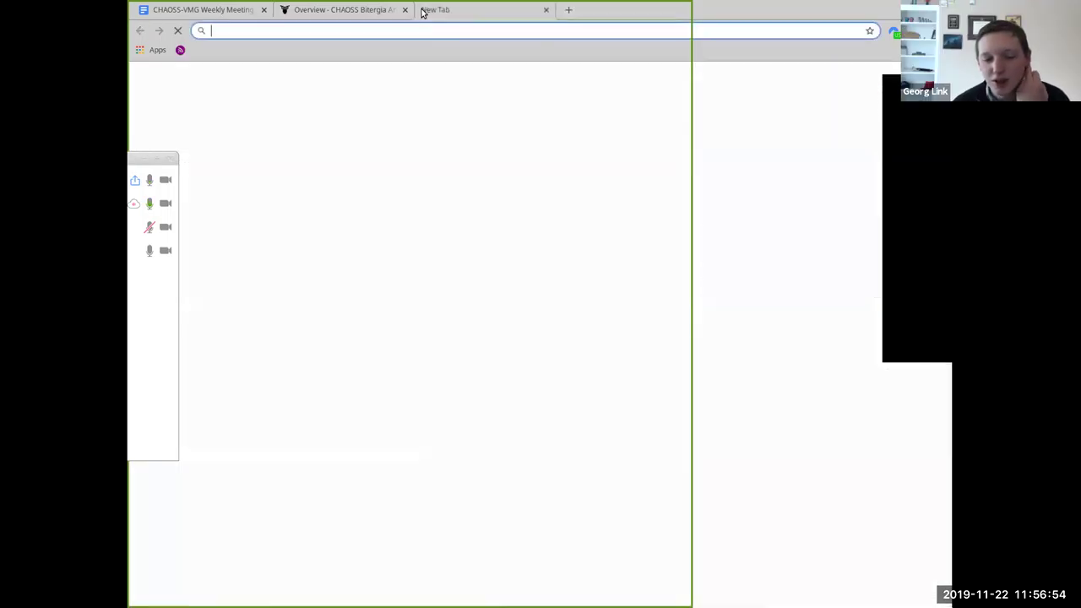
pyautogui.write('blob:https://chaoss.biterg.io/fb6d8c32-1694-4fb1-8c5c-1767fb1759b3')
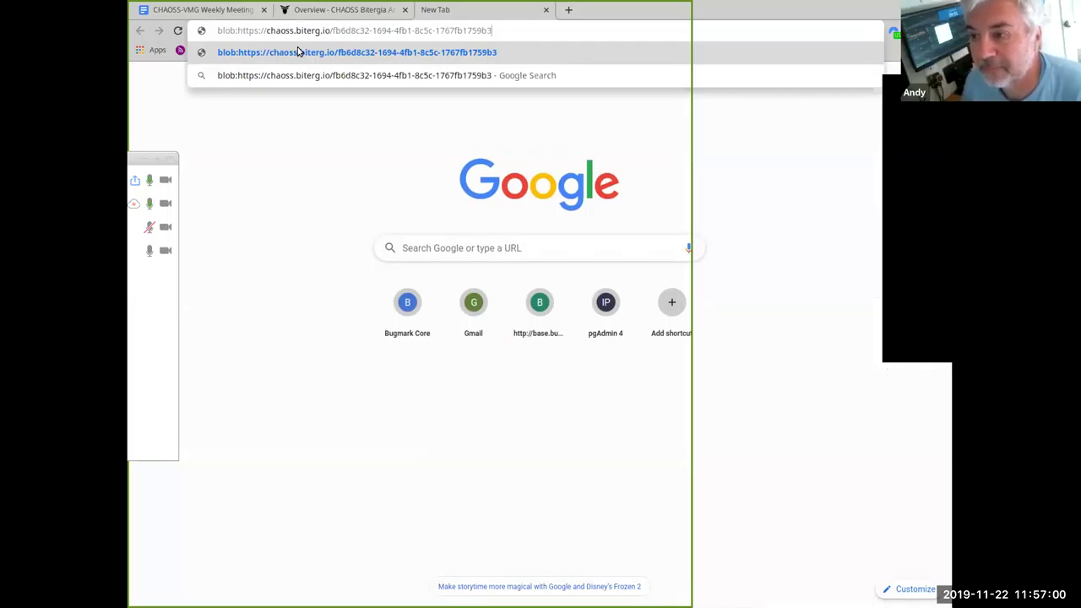
pyautogui.click(297, 52)
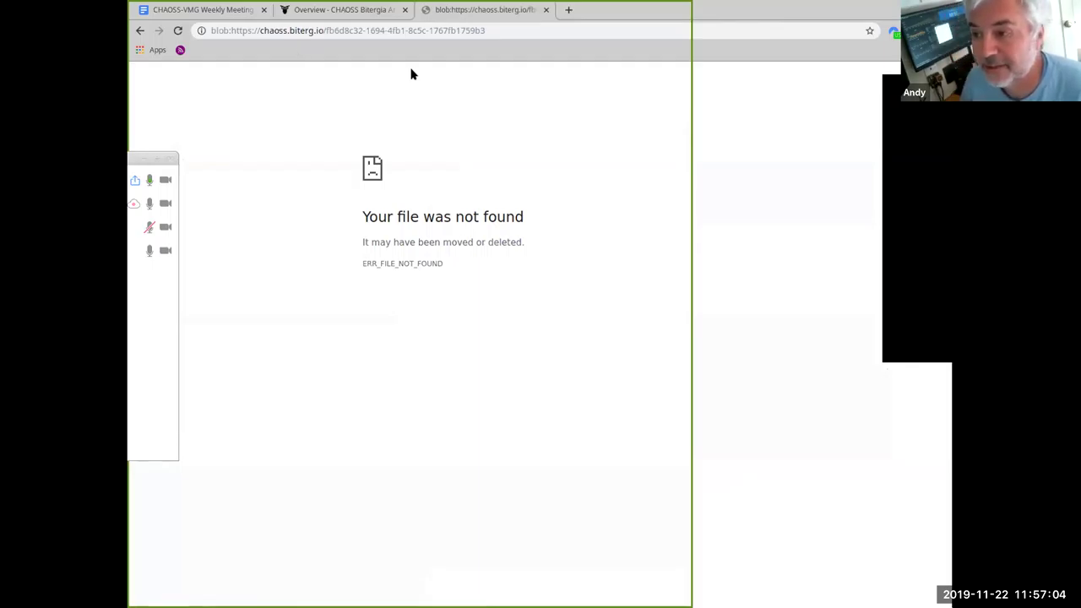
pyautogui.click(517, 29)
pyautogui.hotkey('ctrl', 'c')
pyautogui.click(775, 221)
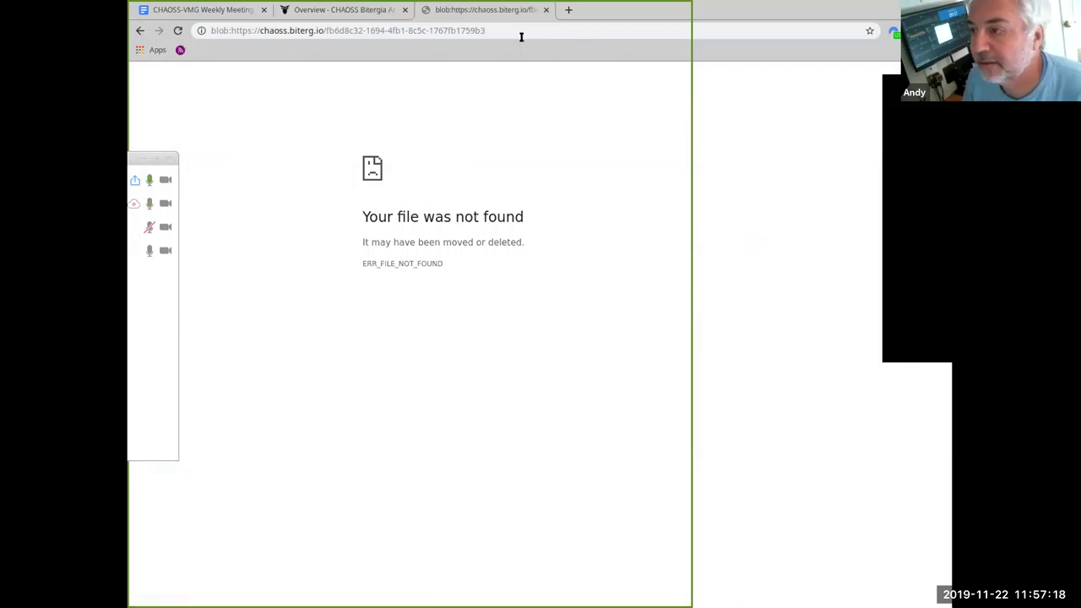
pyautogui.click(568, 10)
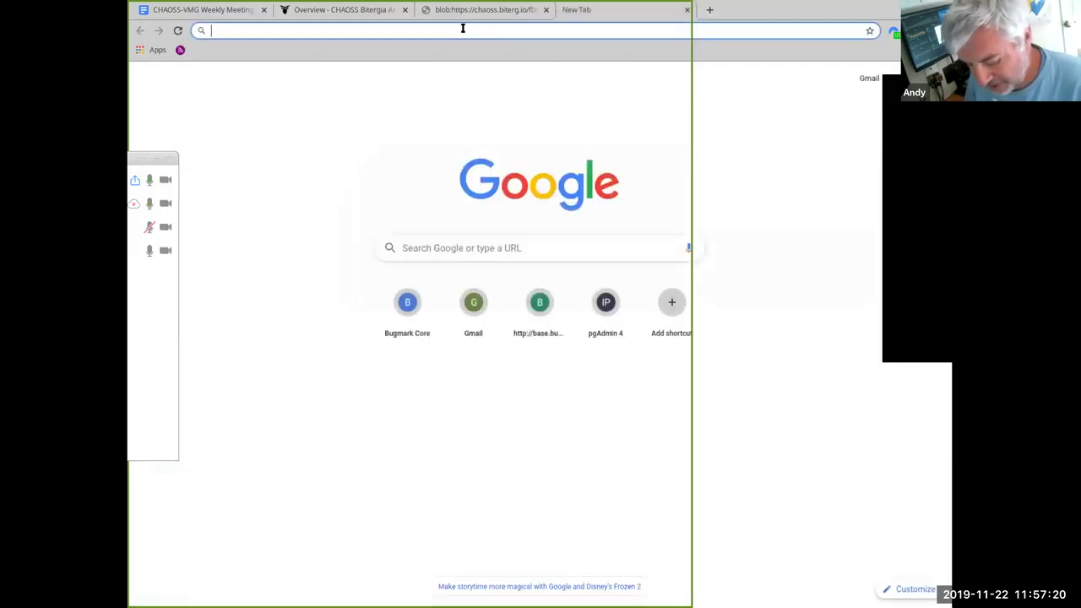
pyautogui.hotkey('ctrl', 'v')
pyautogui.press('Return')
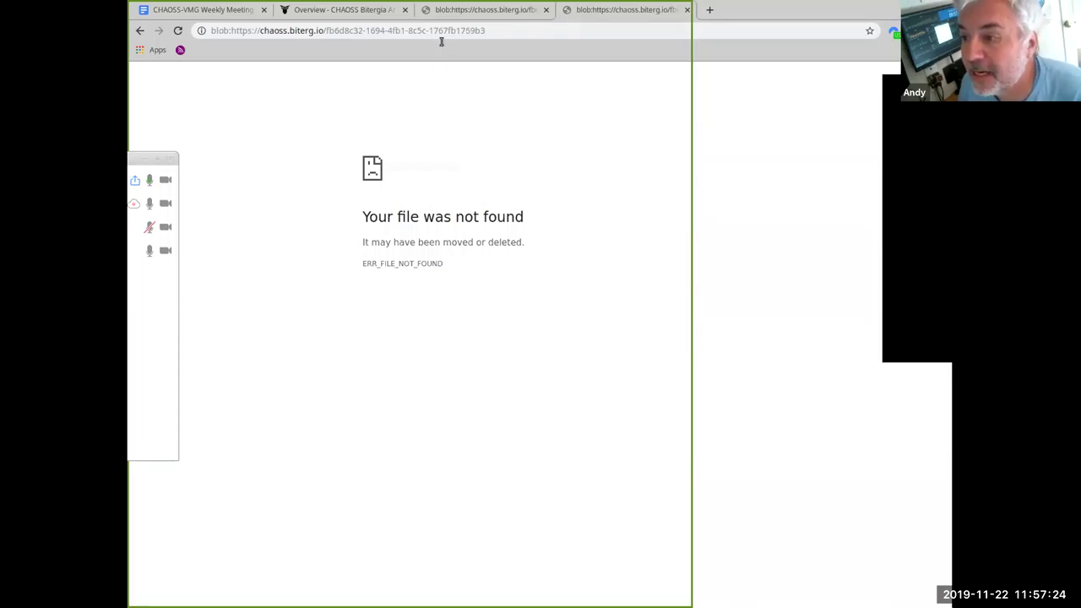
pyautogui.click(686, 10)
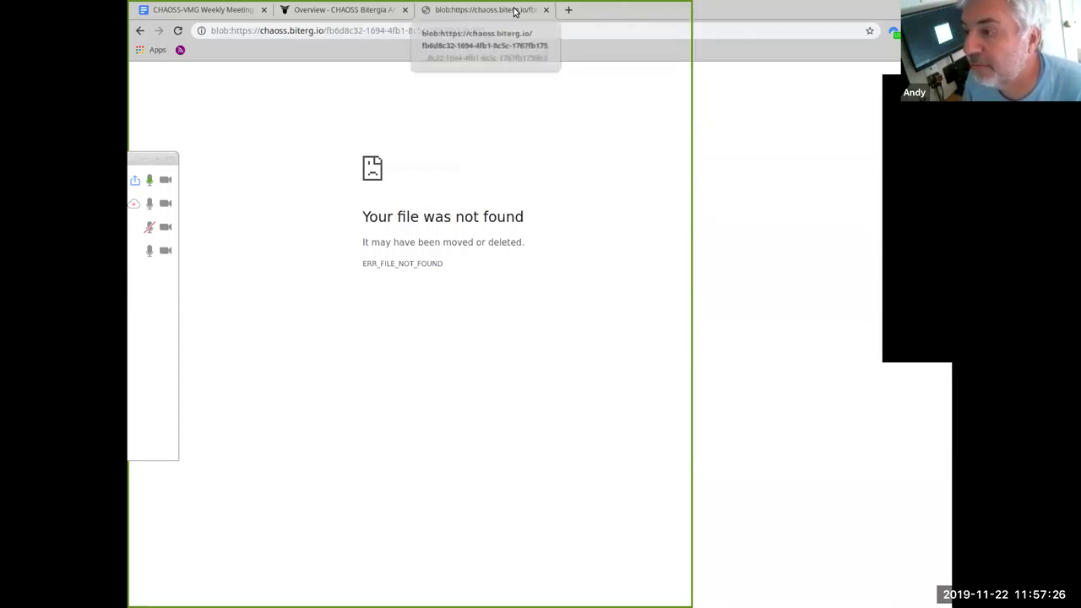
pyautogui.click(546, 11)
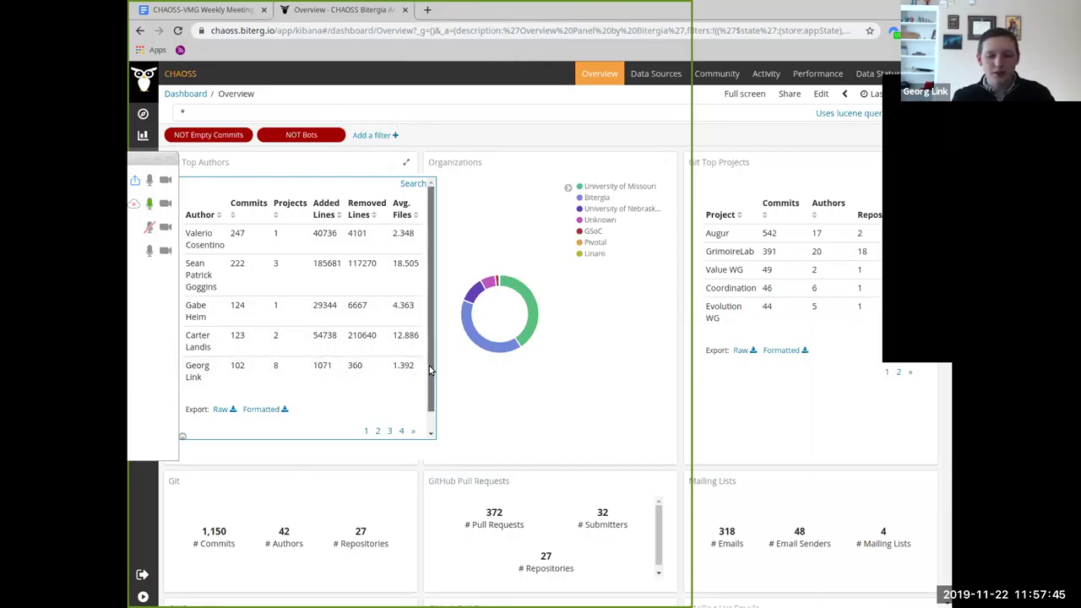
pyautogui.scroll(-1, 427, 404)
pyautogui.scroll(1, 418, 414)
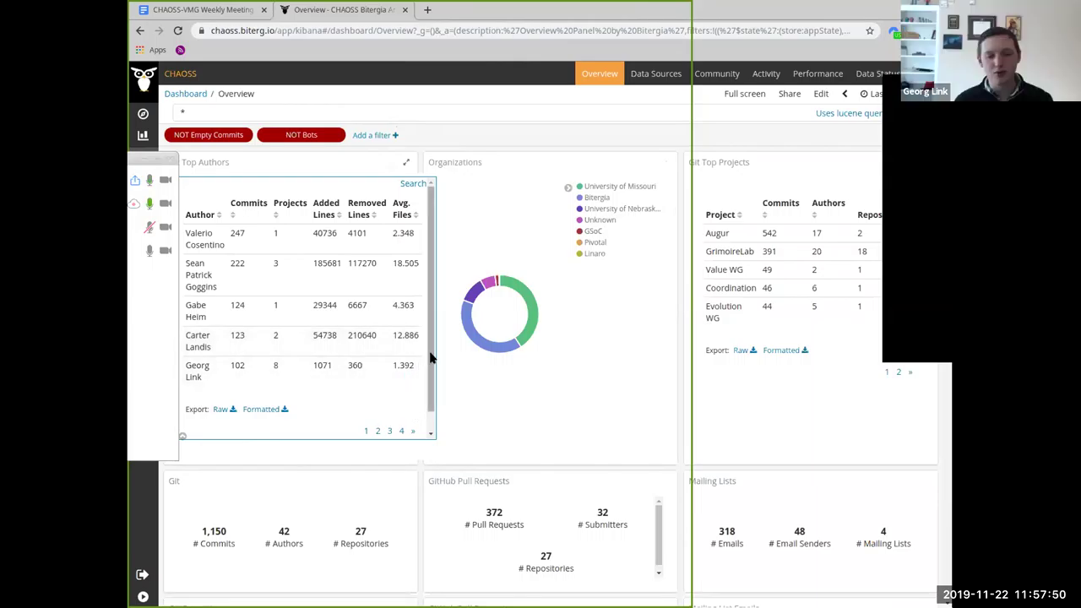
pyautogui.scroll(-1, 426, 372)
pyautogui.scroll(1, 426, 372)
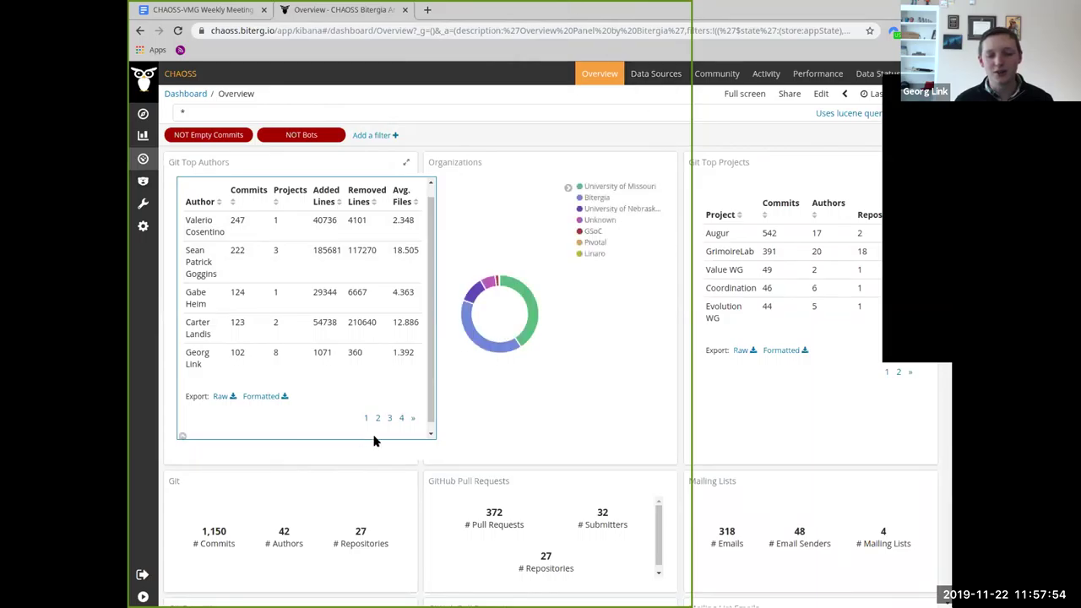
pyautogui.scroll(-1, 423, 431)
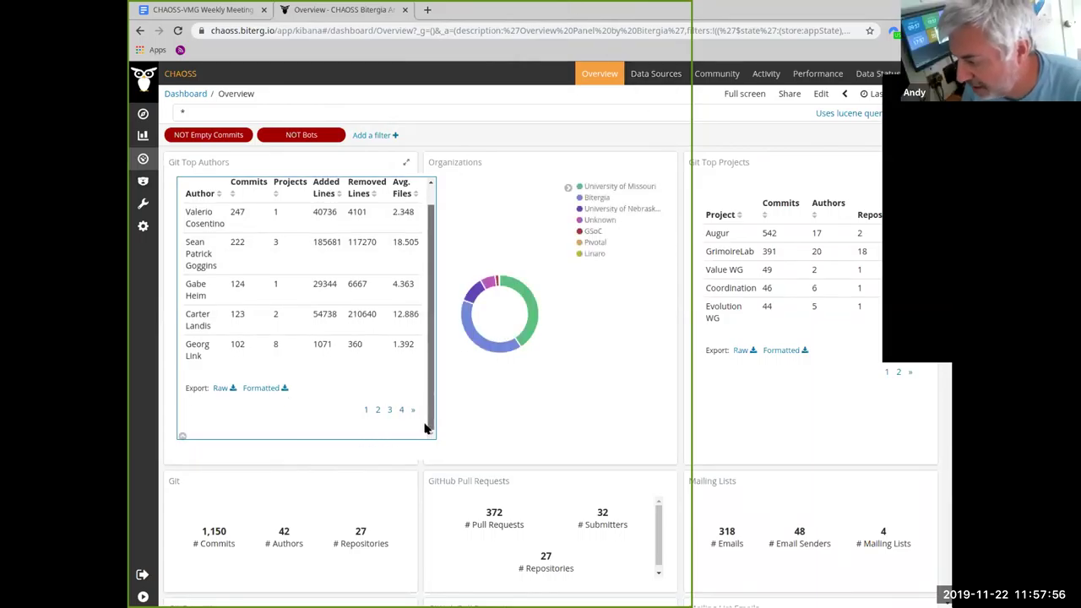
pyautogui.scroll(2, 416, 287)
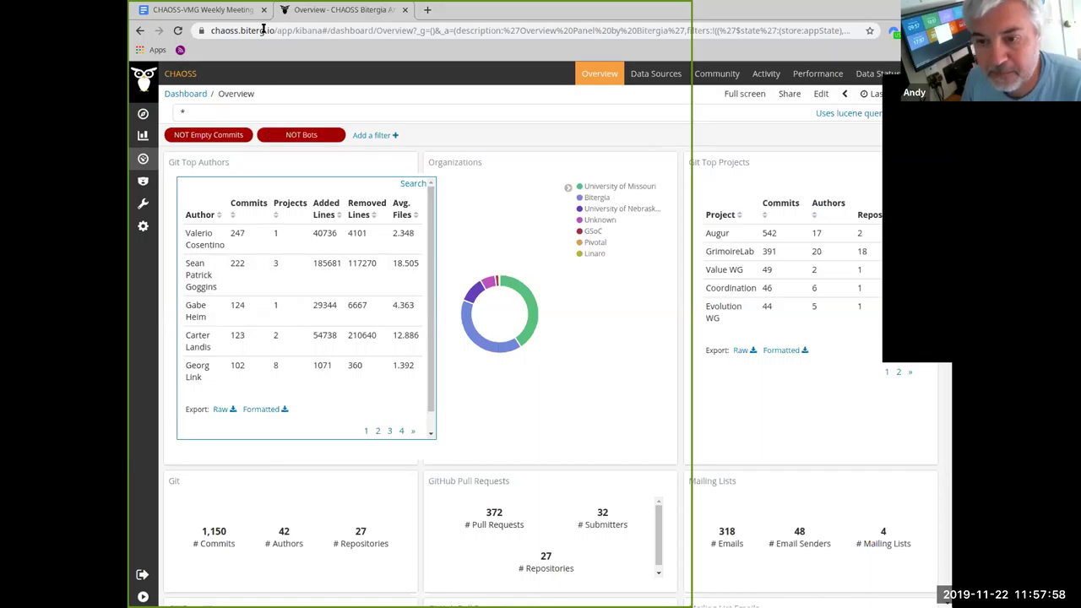